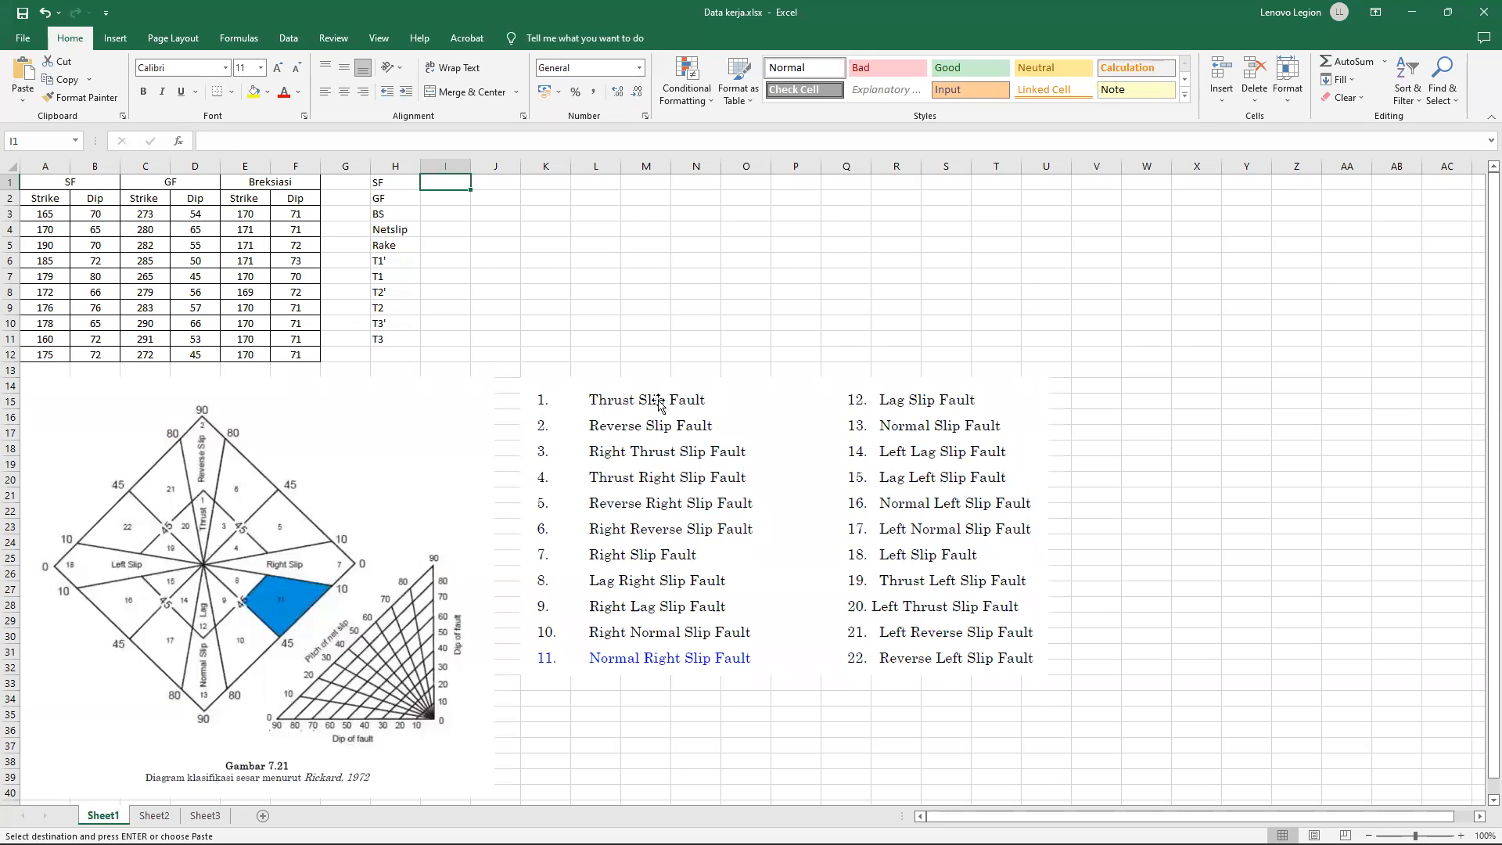
Switch to Dips, create a new file and set its global orientation format to Strike (Right) / Dip.
click(1105, 334)
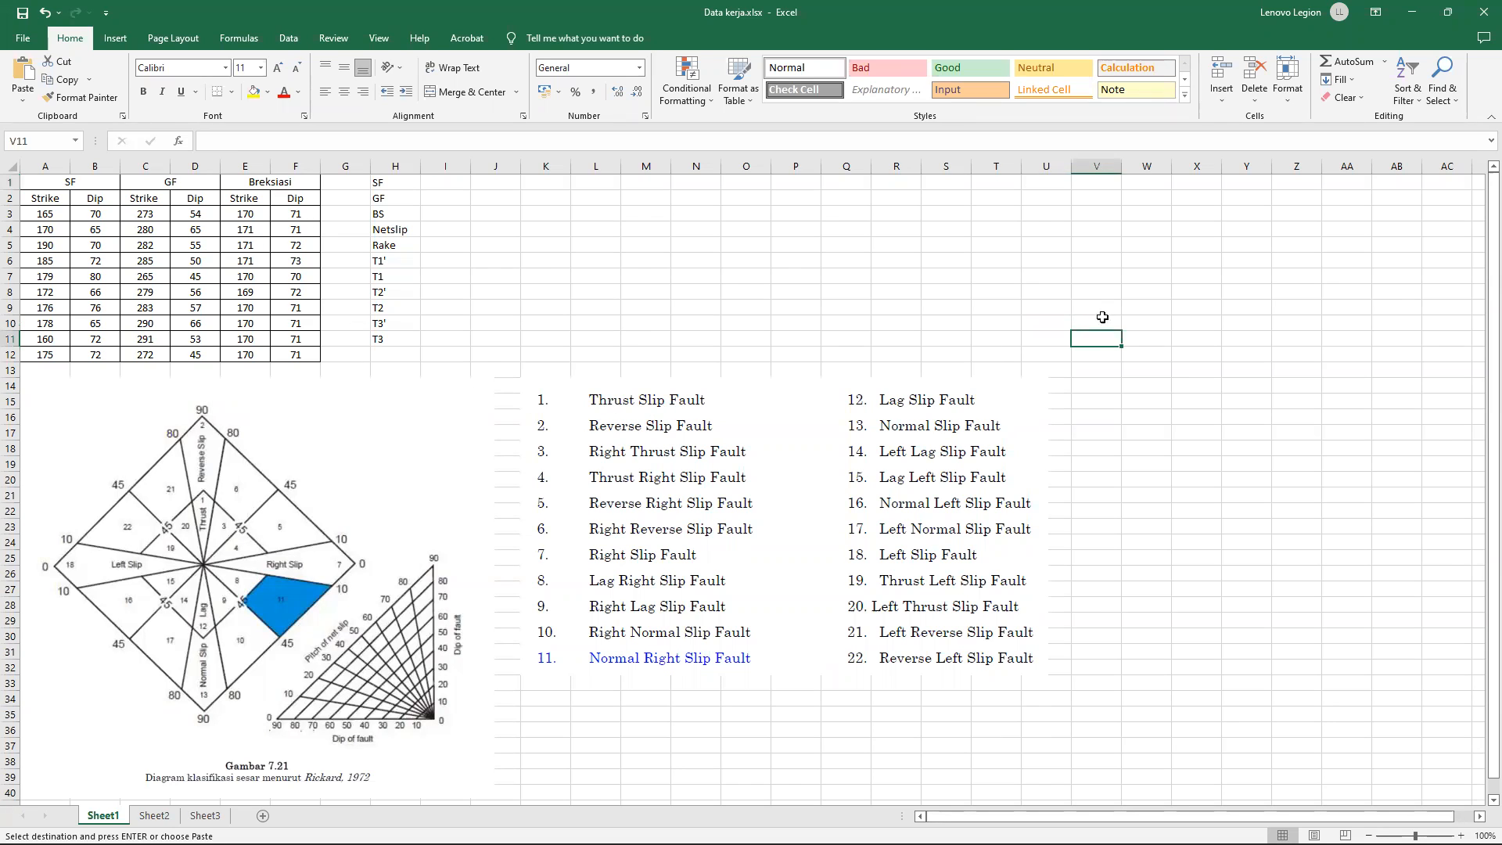
mouse_move(987, 844)
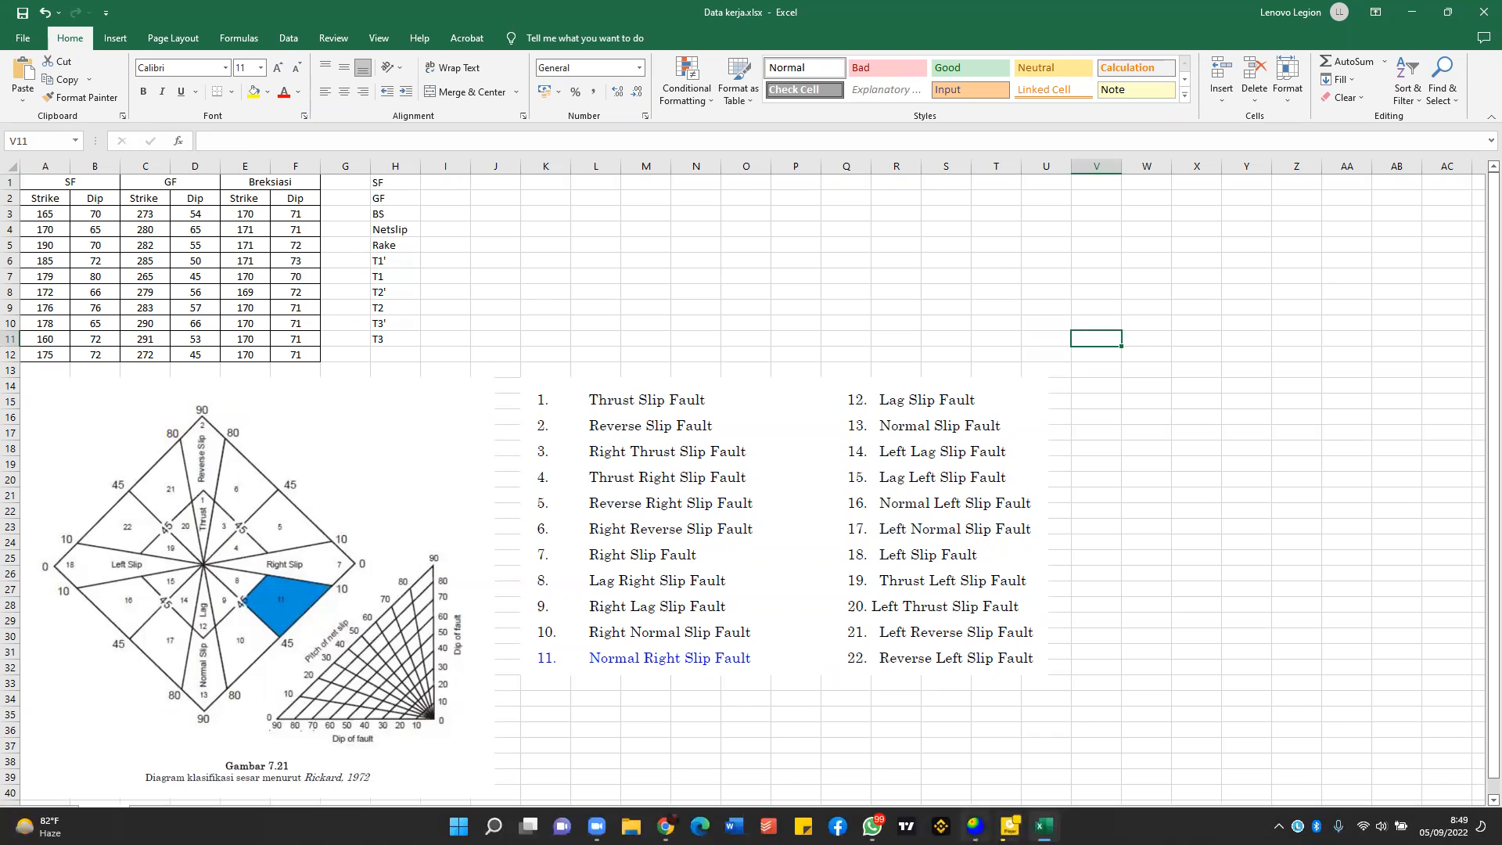
click(974, 826)
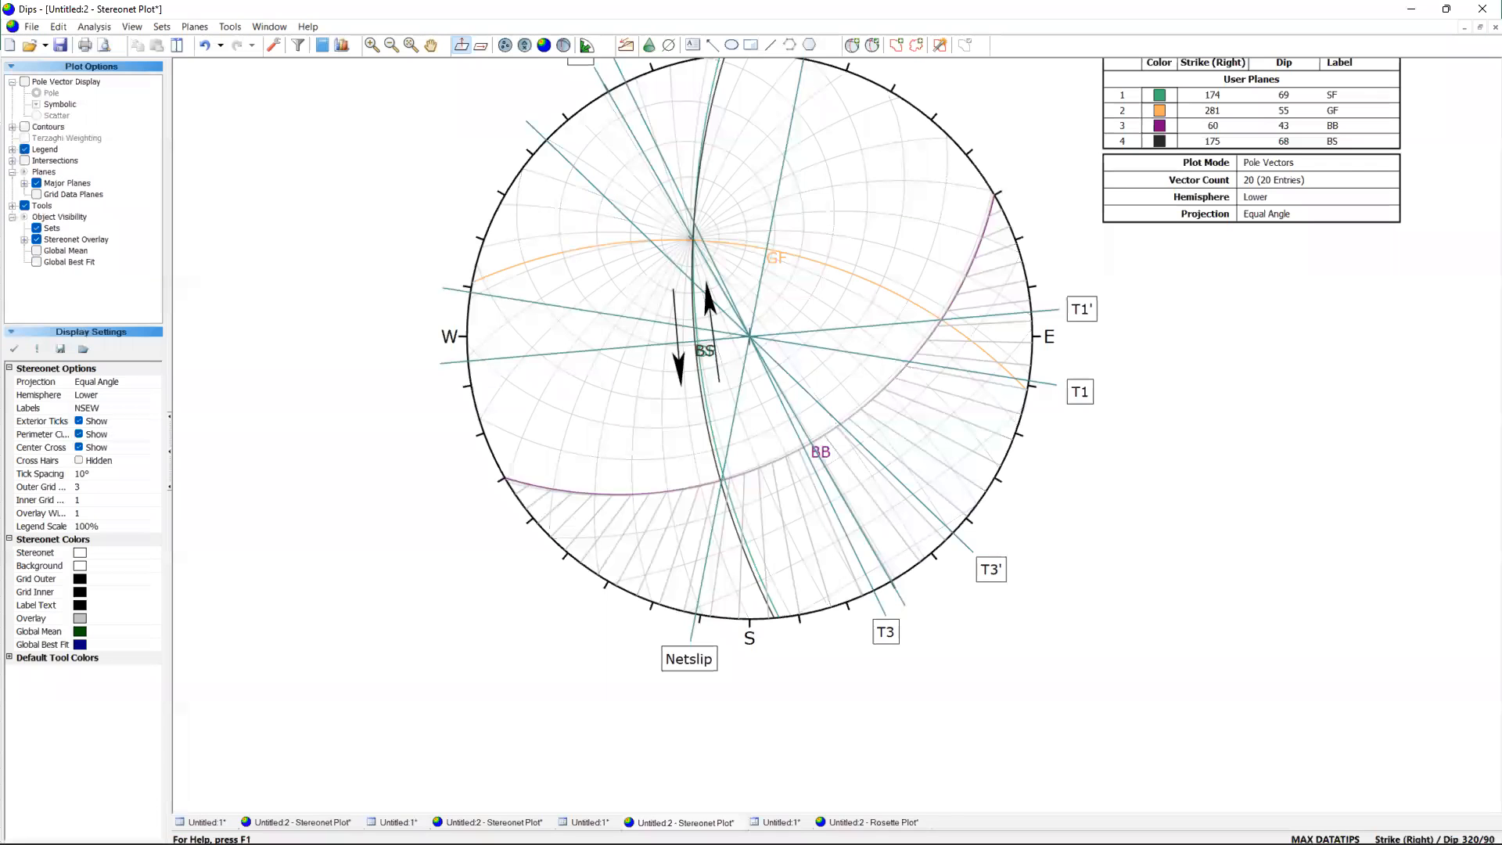
click(10, 45)
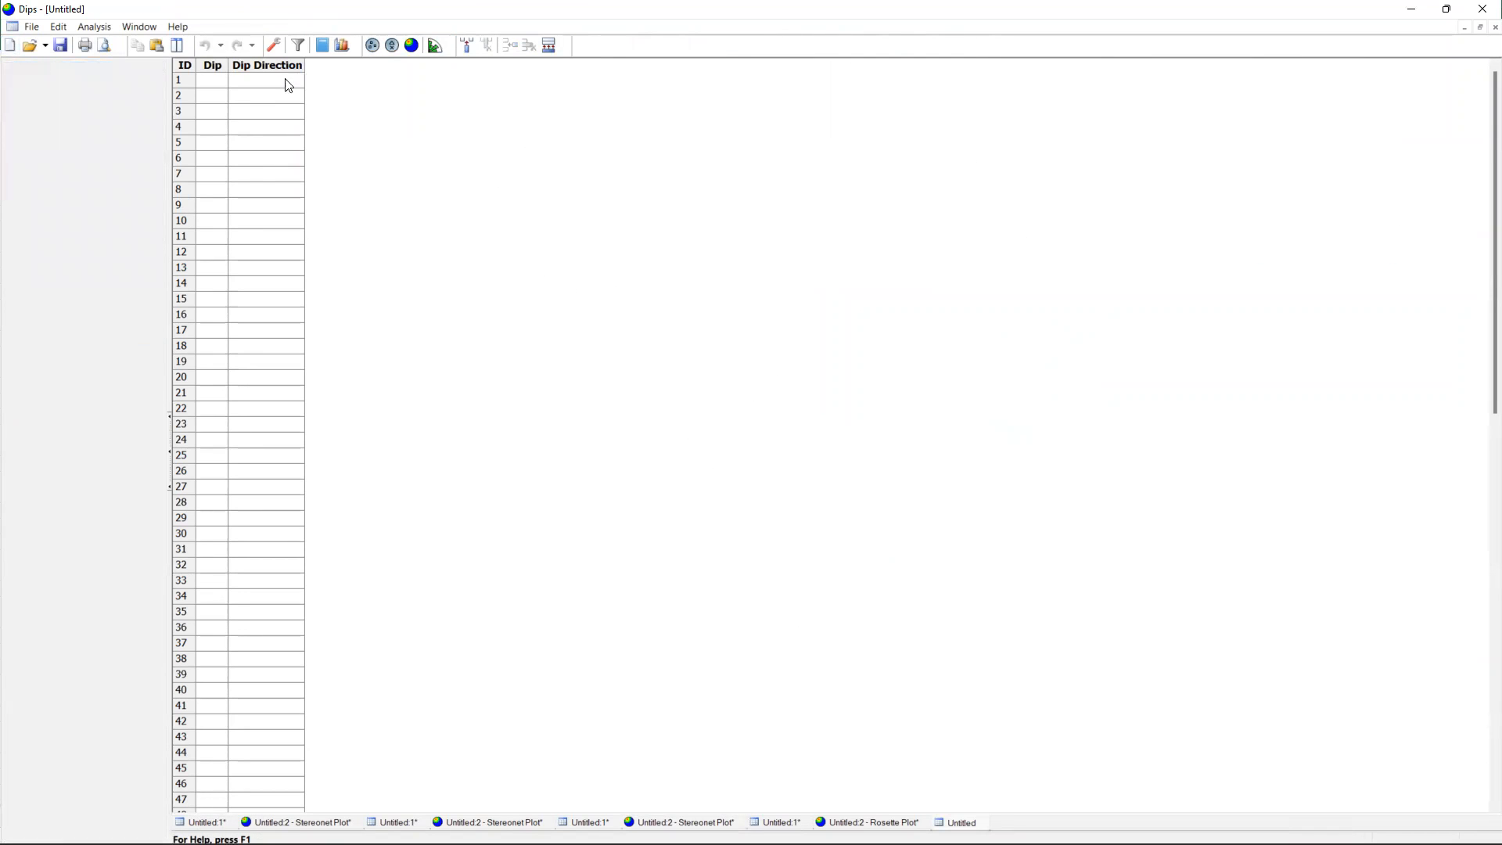
click(273, 49)
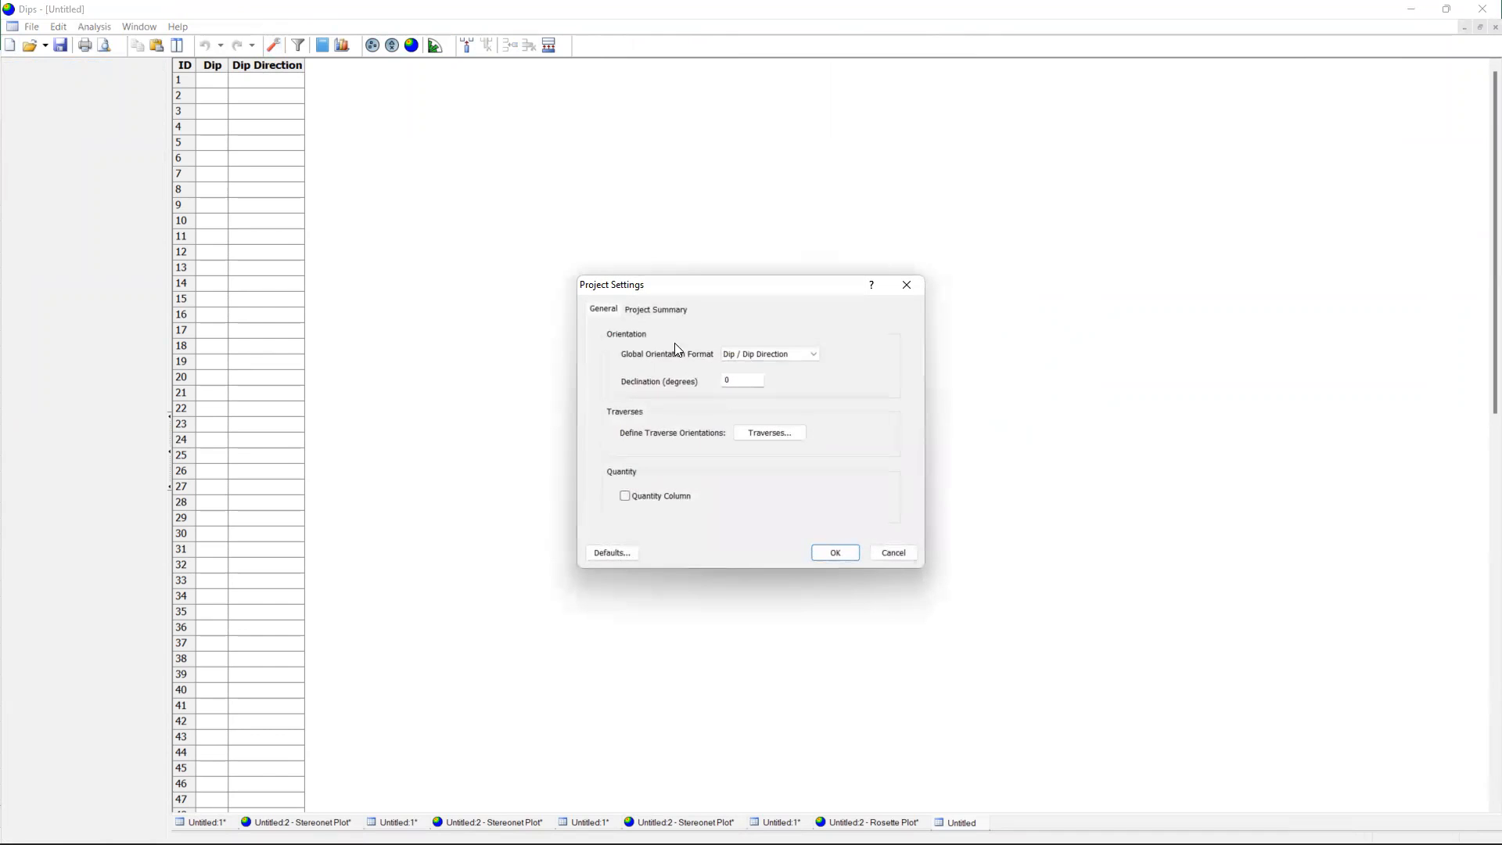
click(731, 354)
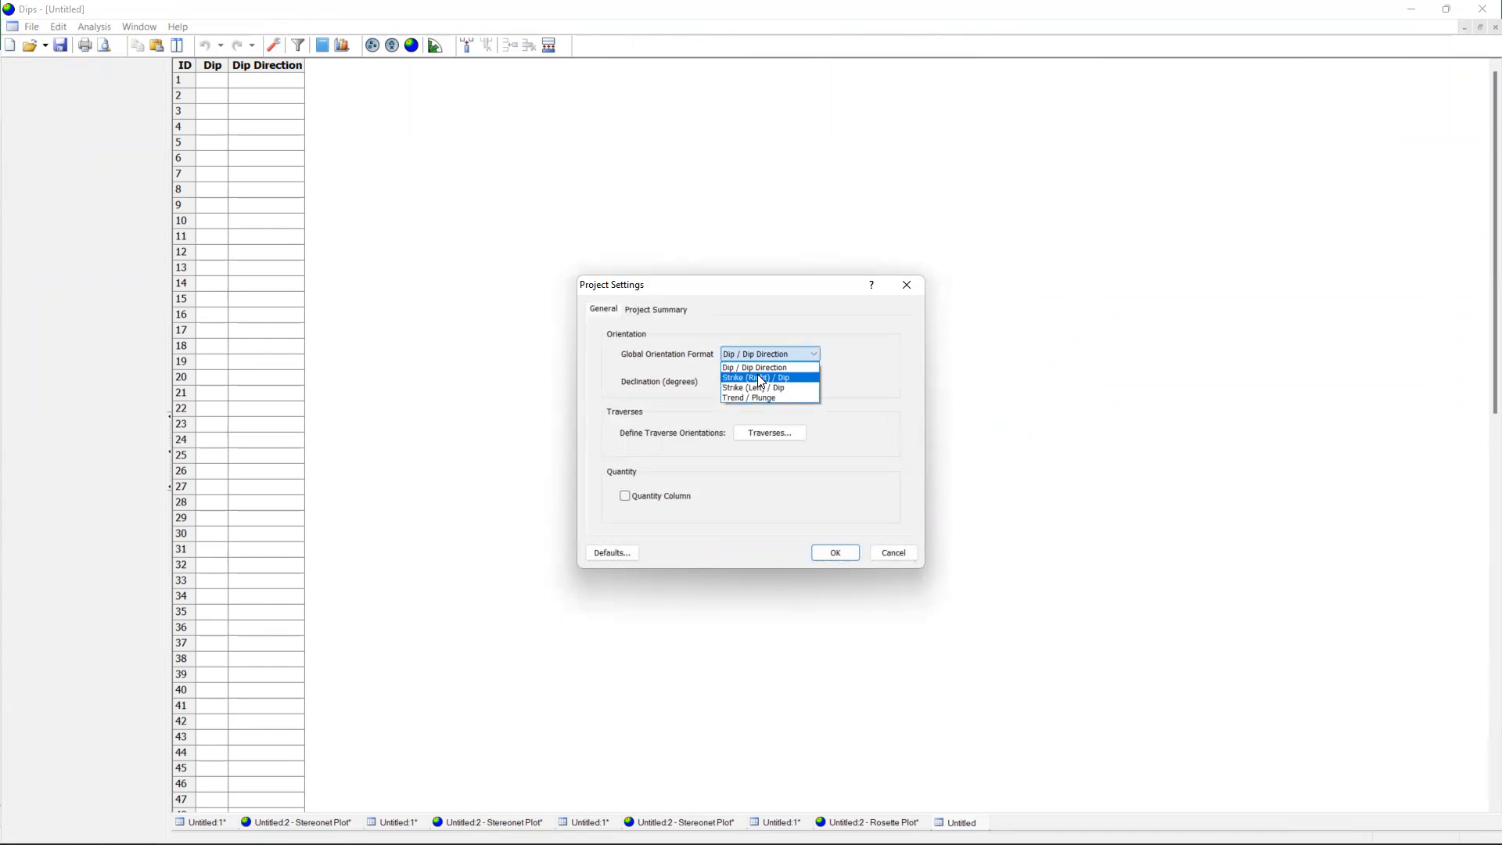
click(763, 381)
click(836, 552)
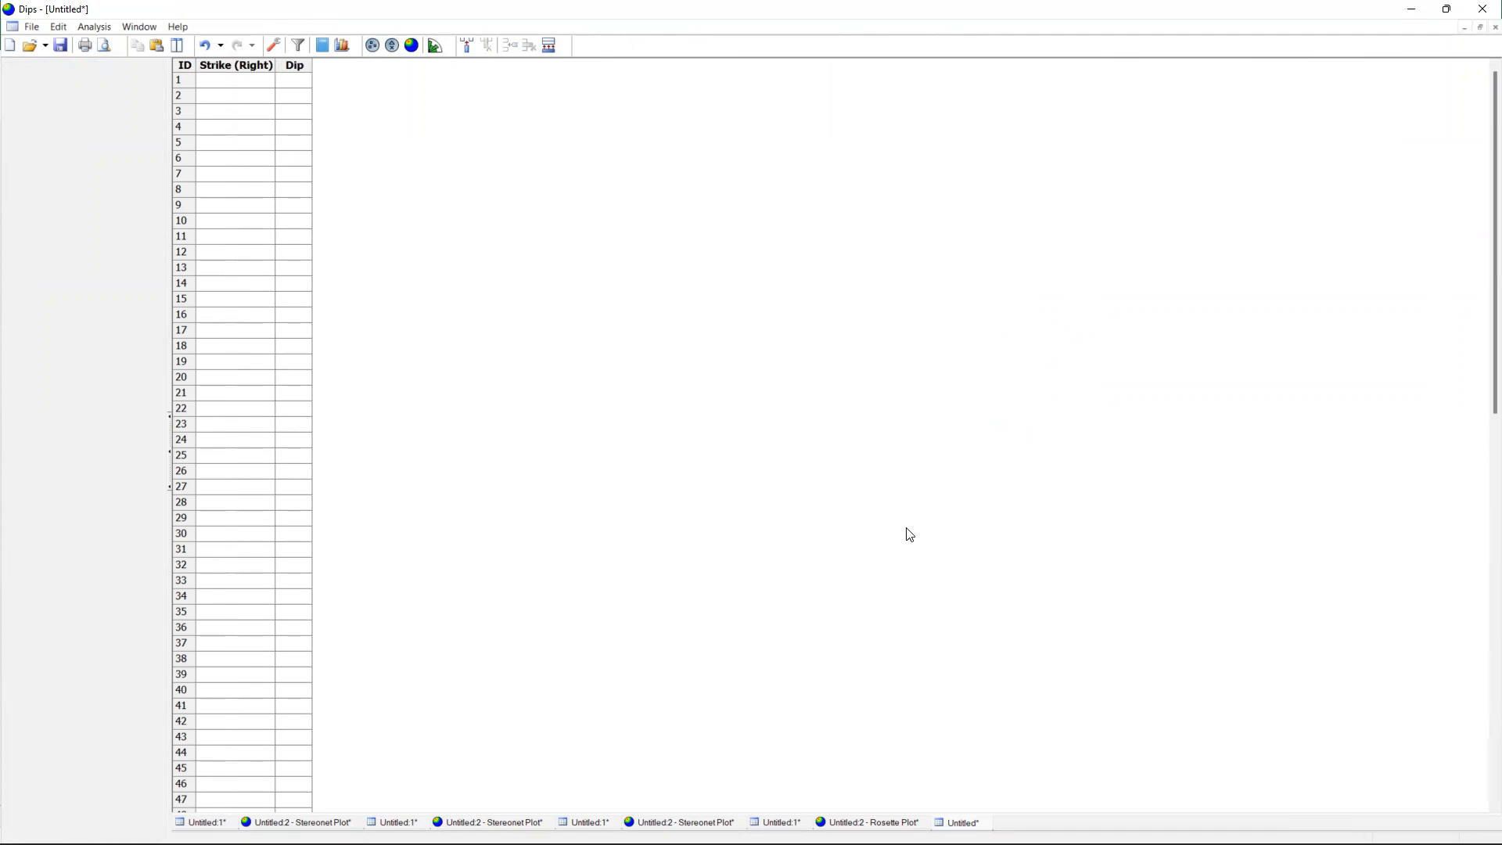
Copy the SF strike and dip values (A3:B12) from the Excel sheet into the Dips table starting at row 1.
click(1045, 826)
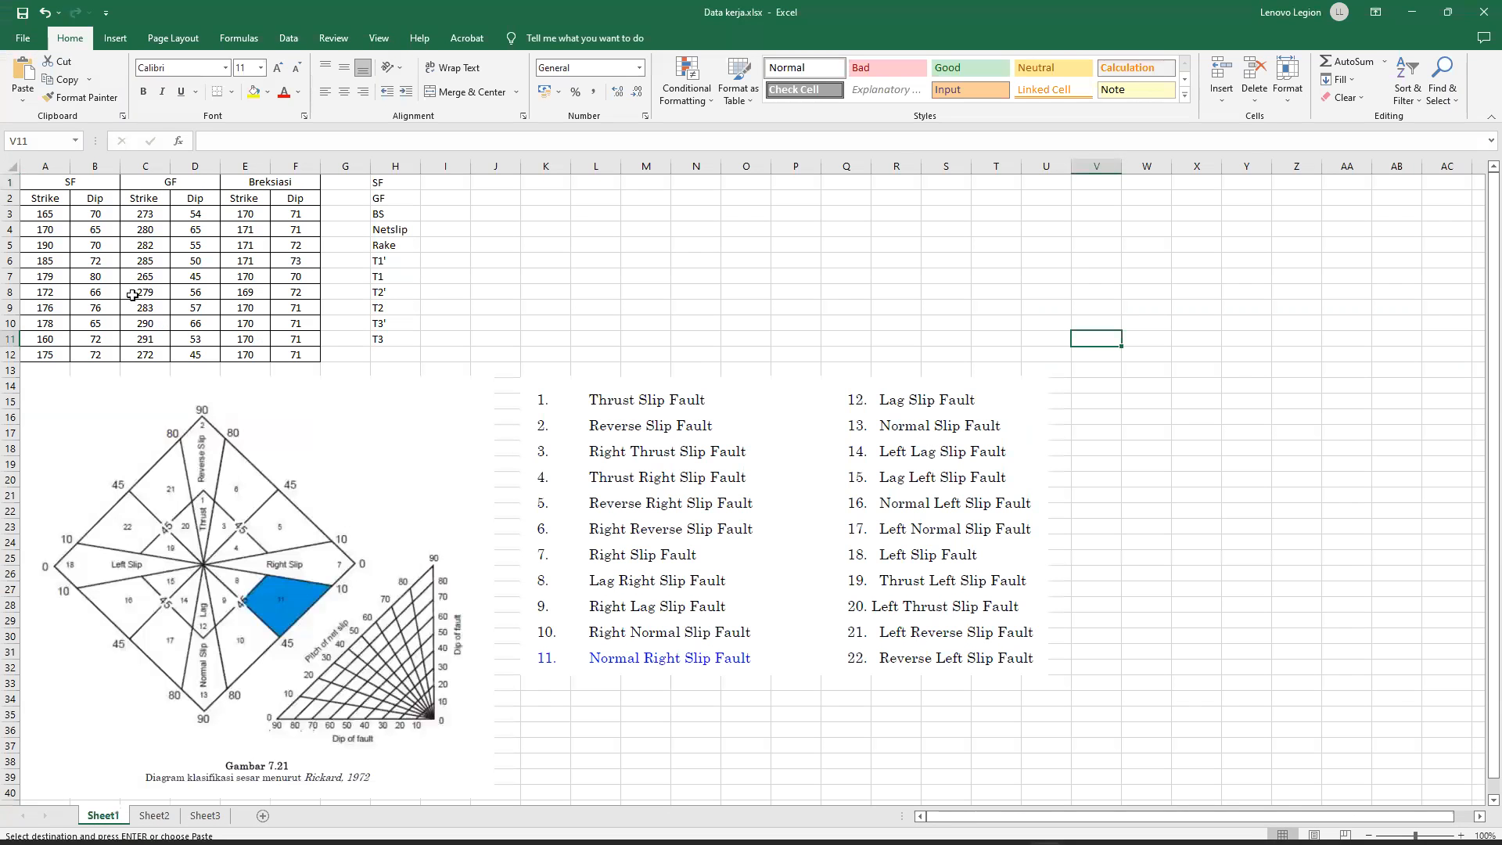
drag(45, 214, 98, 356)
key(ctrl+c)
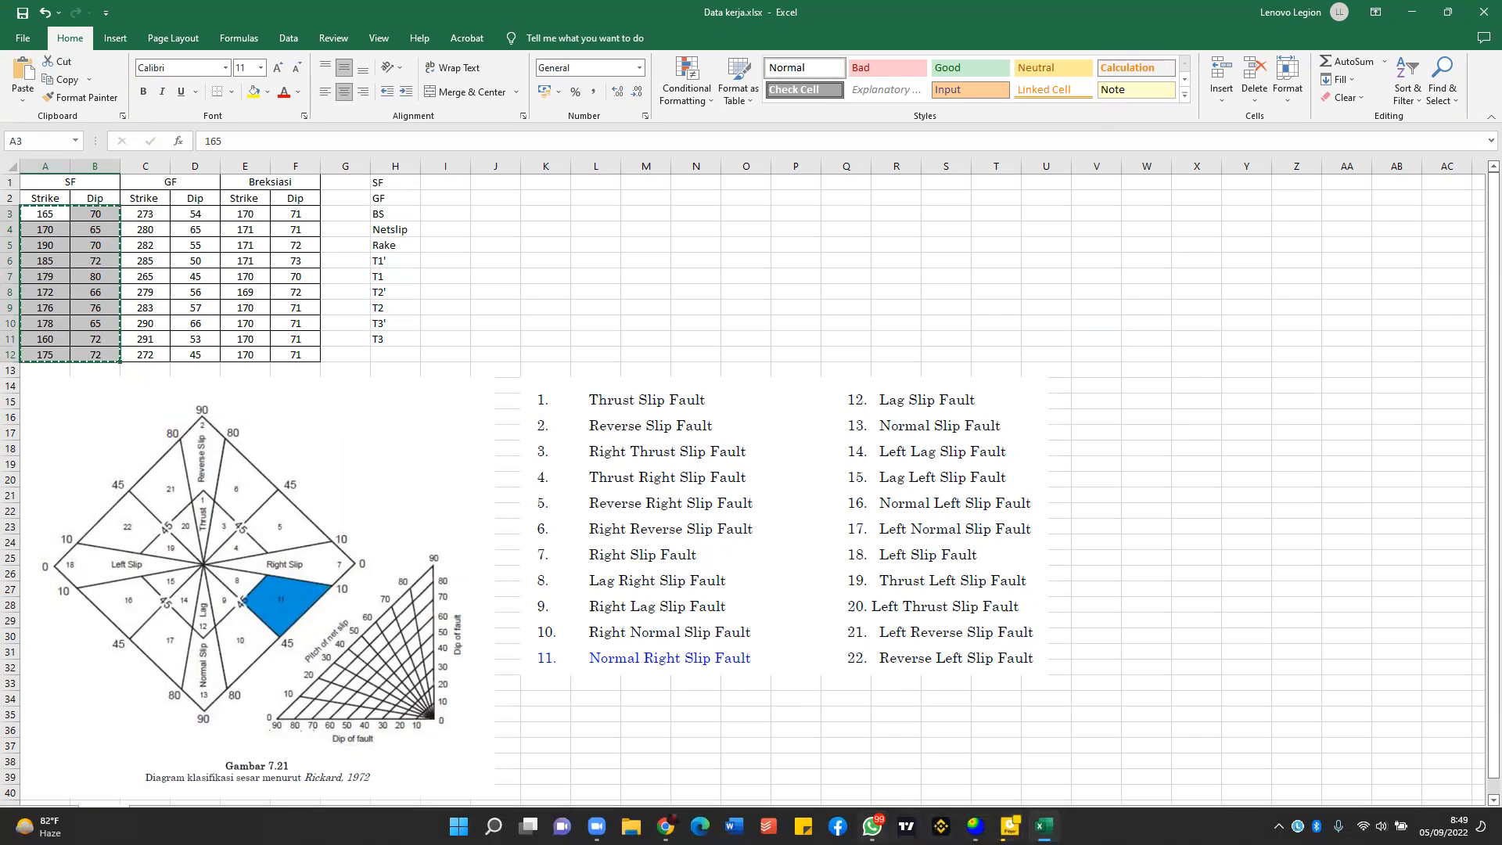
click(974, 825)
click(225, 88)
key(ctrl+v)
Copy the GF strike and dip values (C3:D12) from the Excel sheet into the Dips table starting at row 11.
click(1045, 825)
drag(145, 214, 201, 356)
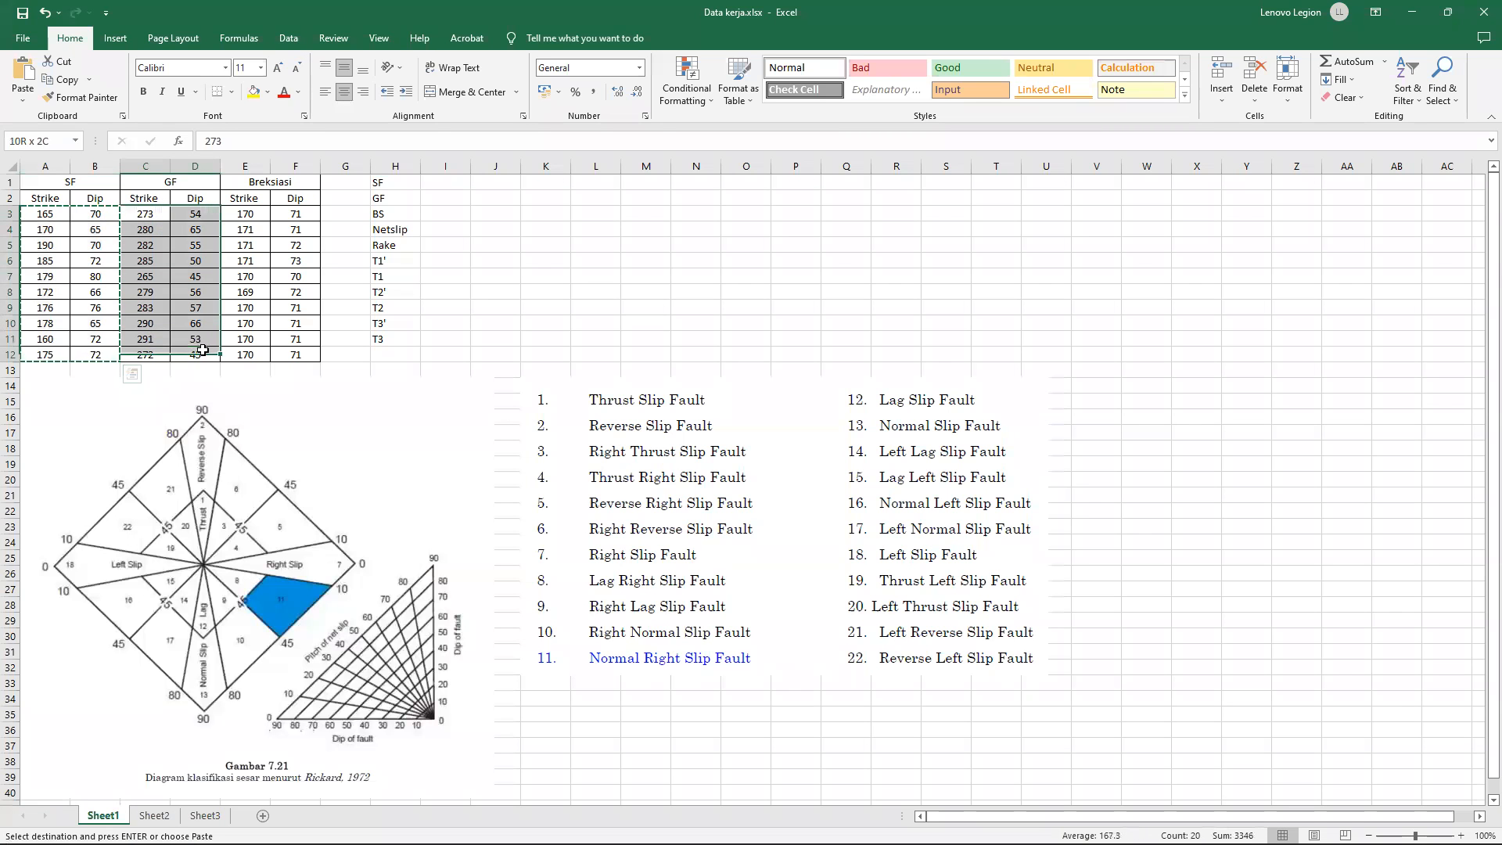
key(ctrl+c)
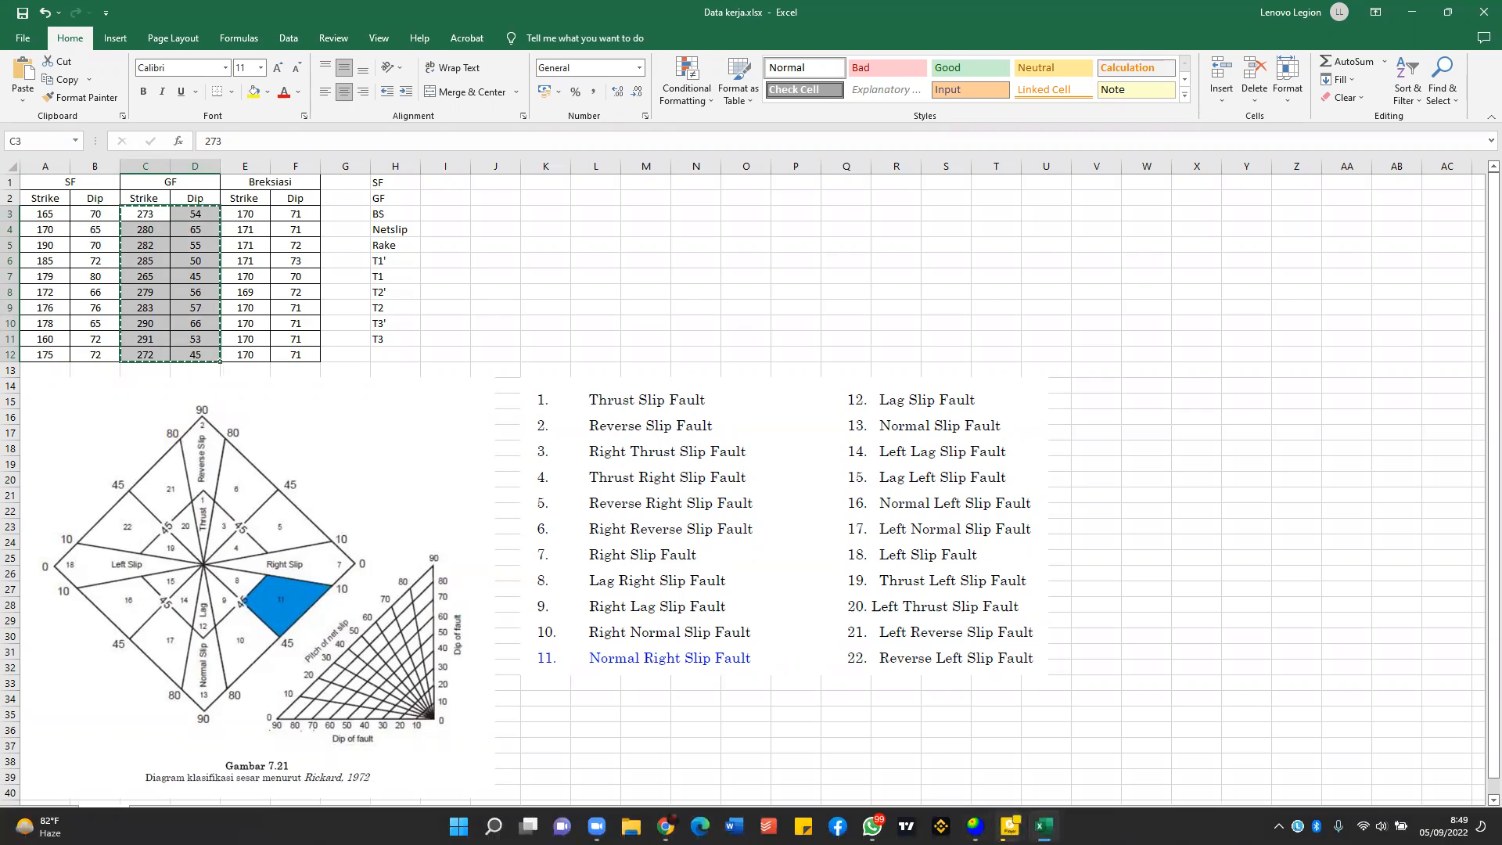
click(974, 825)
click(254, 237)
key(ctrl+v)
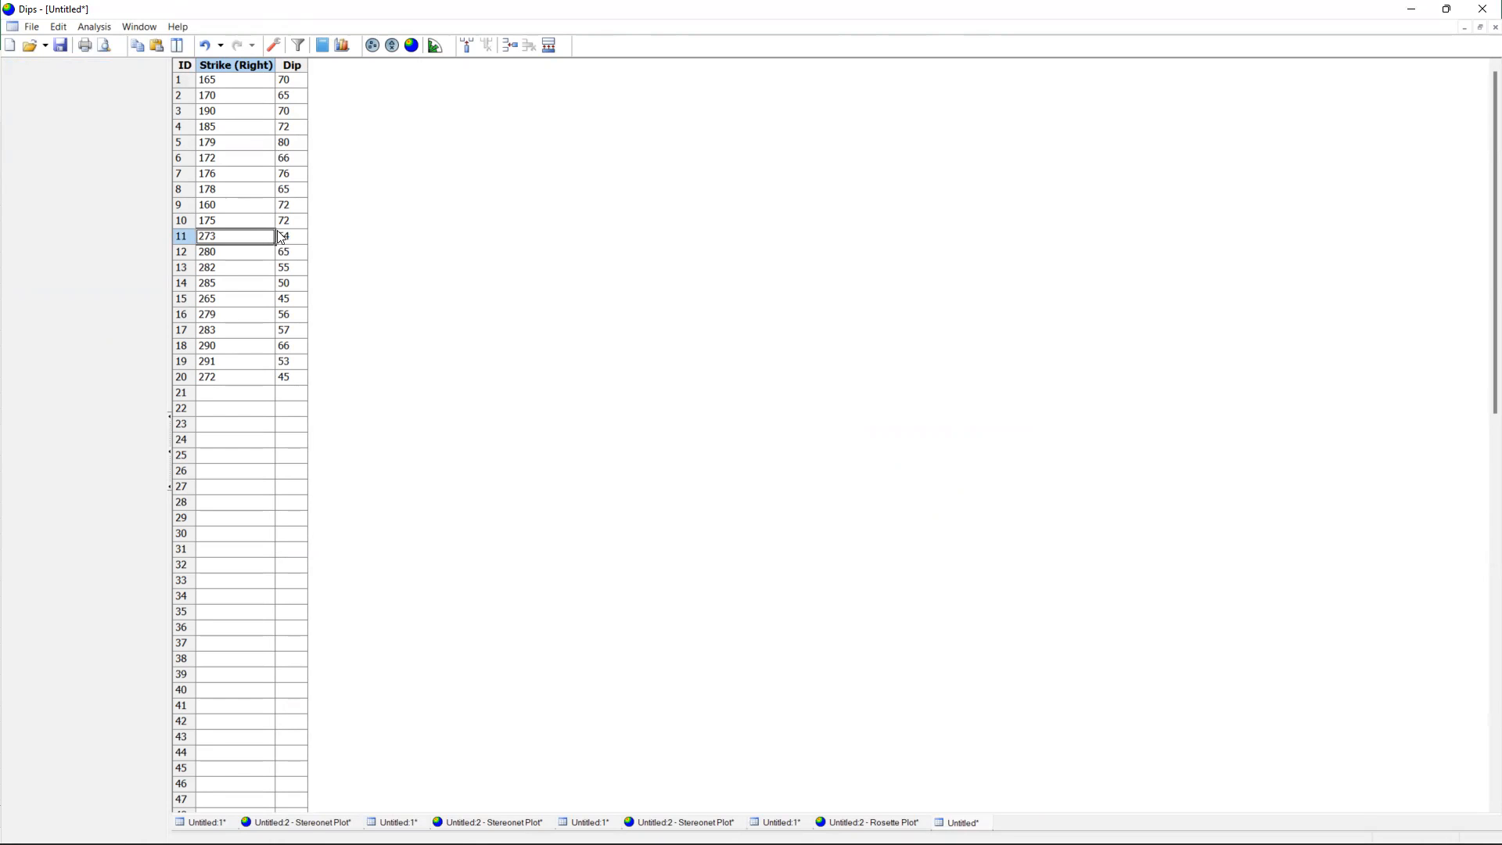
Create a stereonet plot and add a user plane labelled SF at 174/69 on the peak of the eastern pole concentration.
click(411, 46)
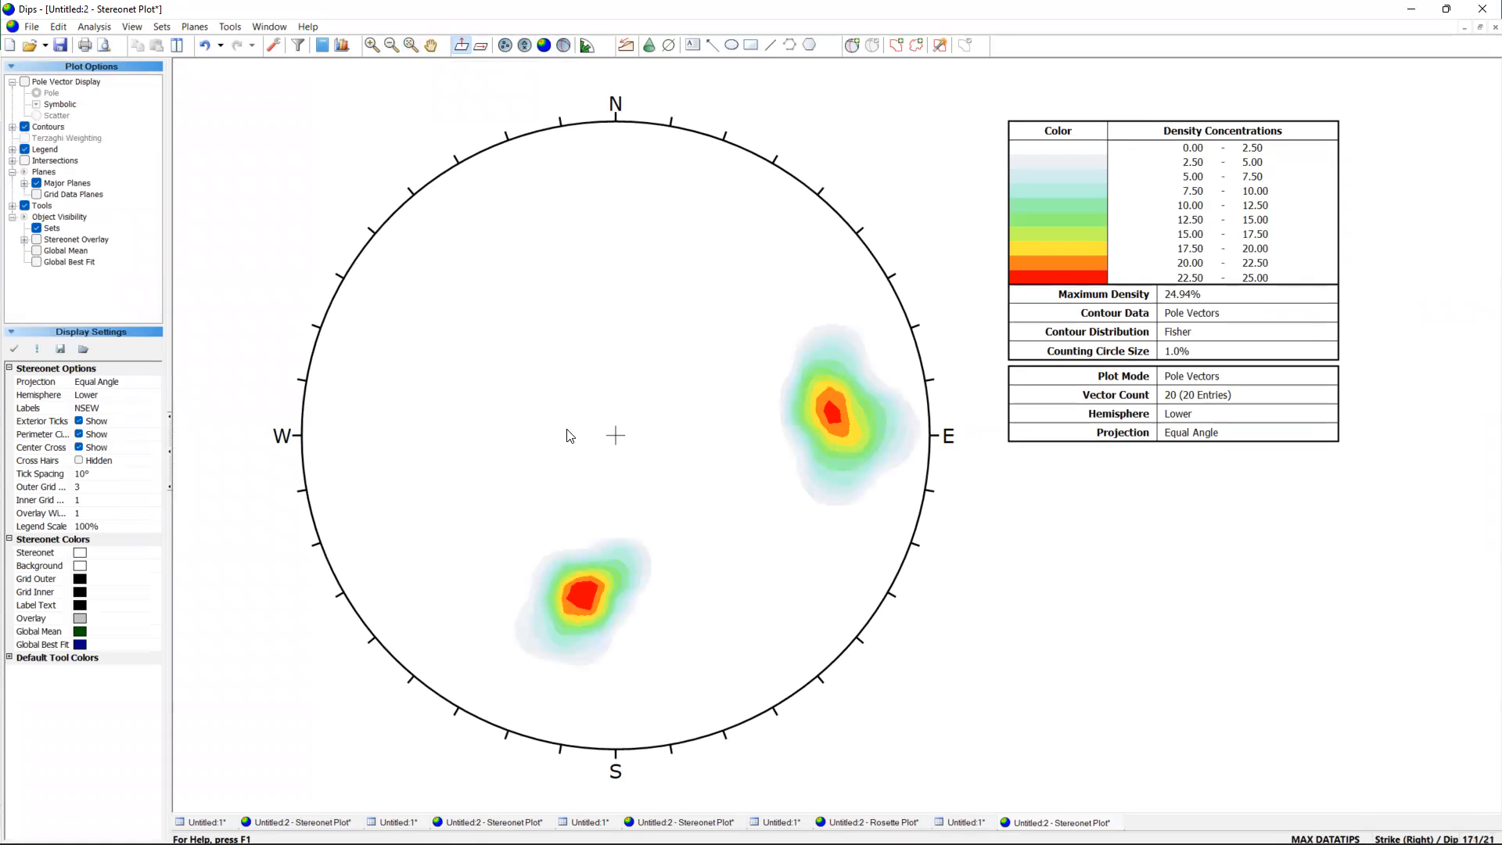
click(851, 46)
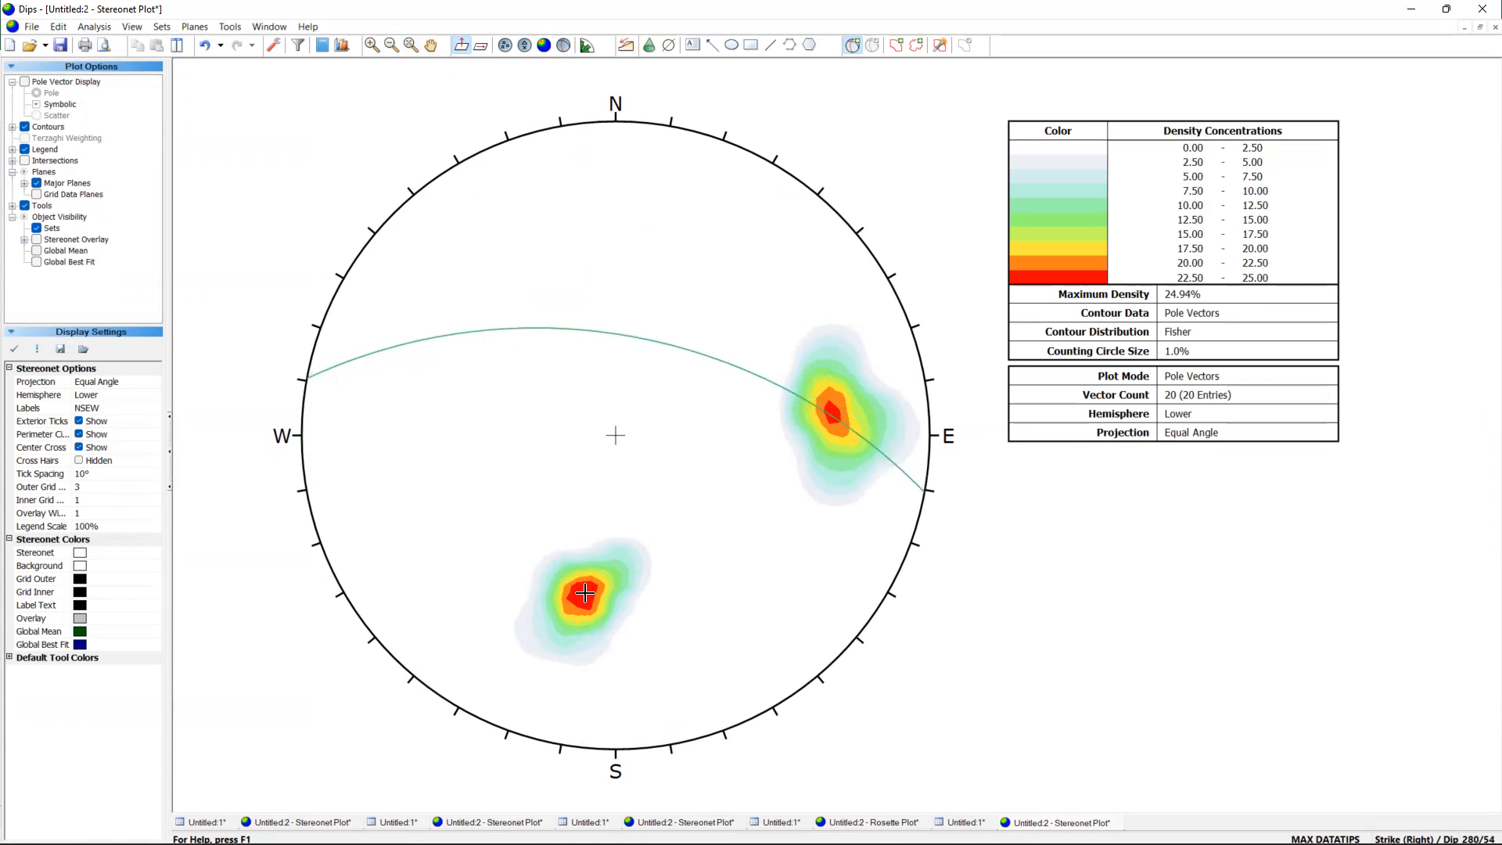
scroll(586, 592, up, 2)
scroll(618, 532, down, 1)
scroll(713, 503, down, 1)
scroll(851, 391, up, 5)
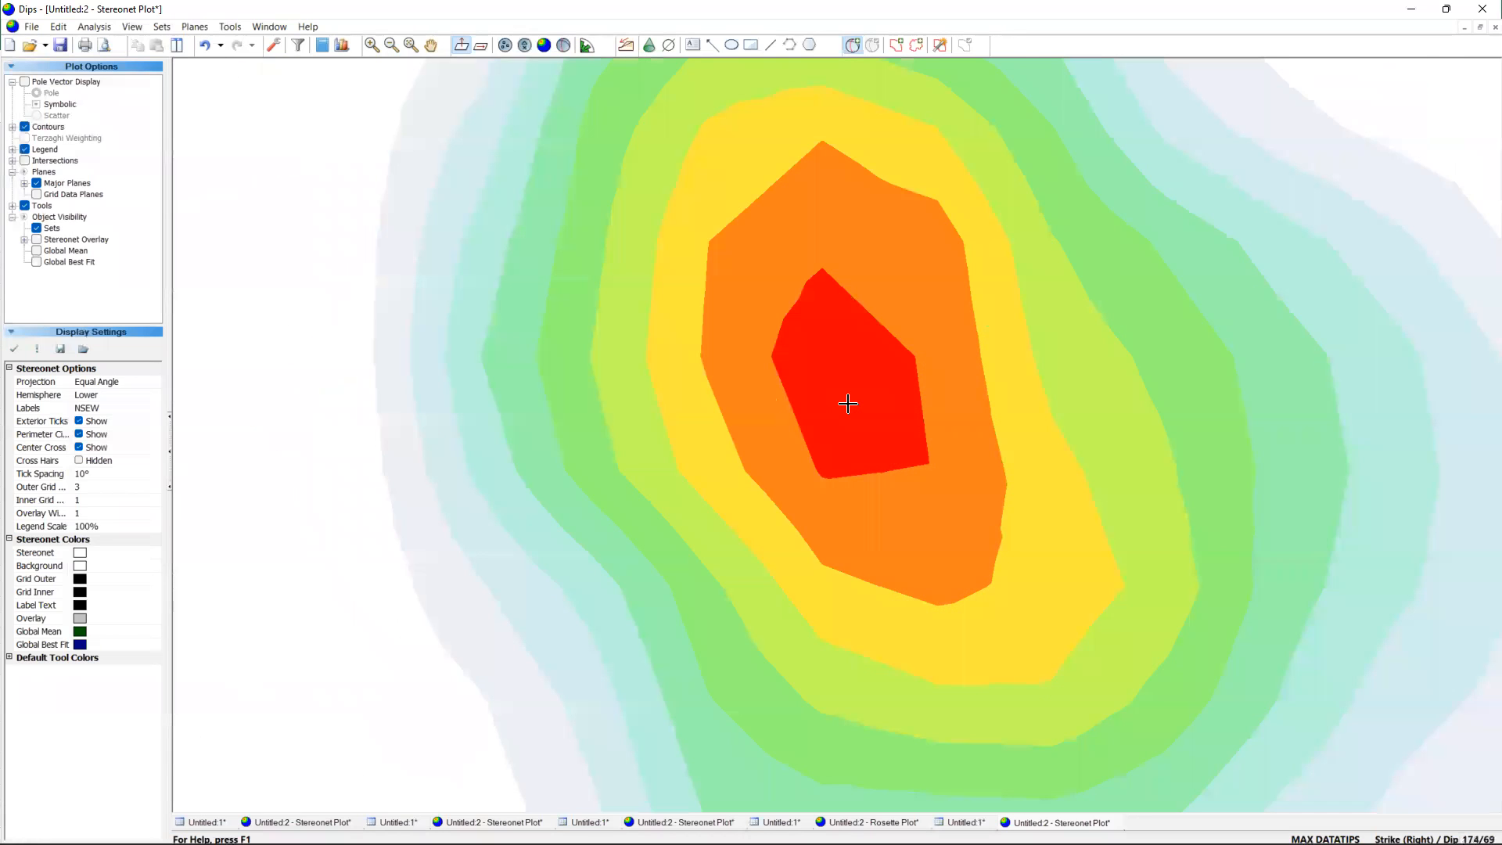
scroll(848, 384, up, 1)
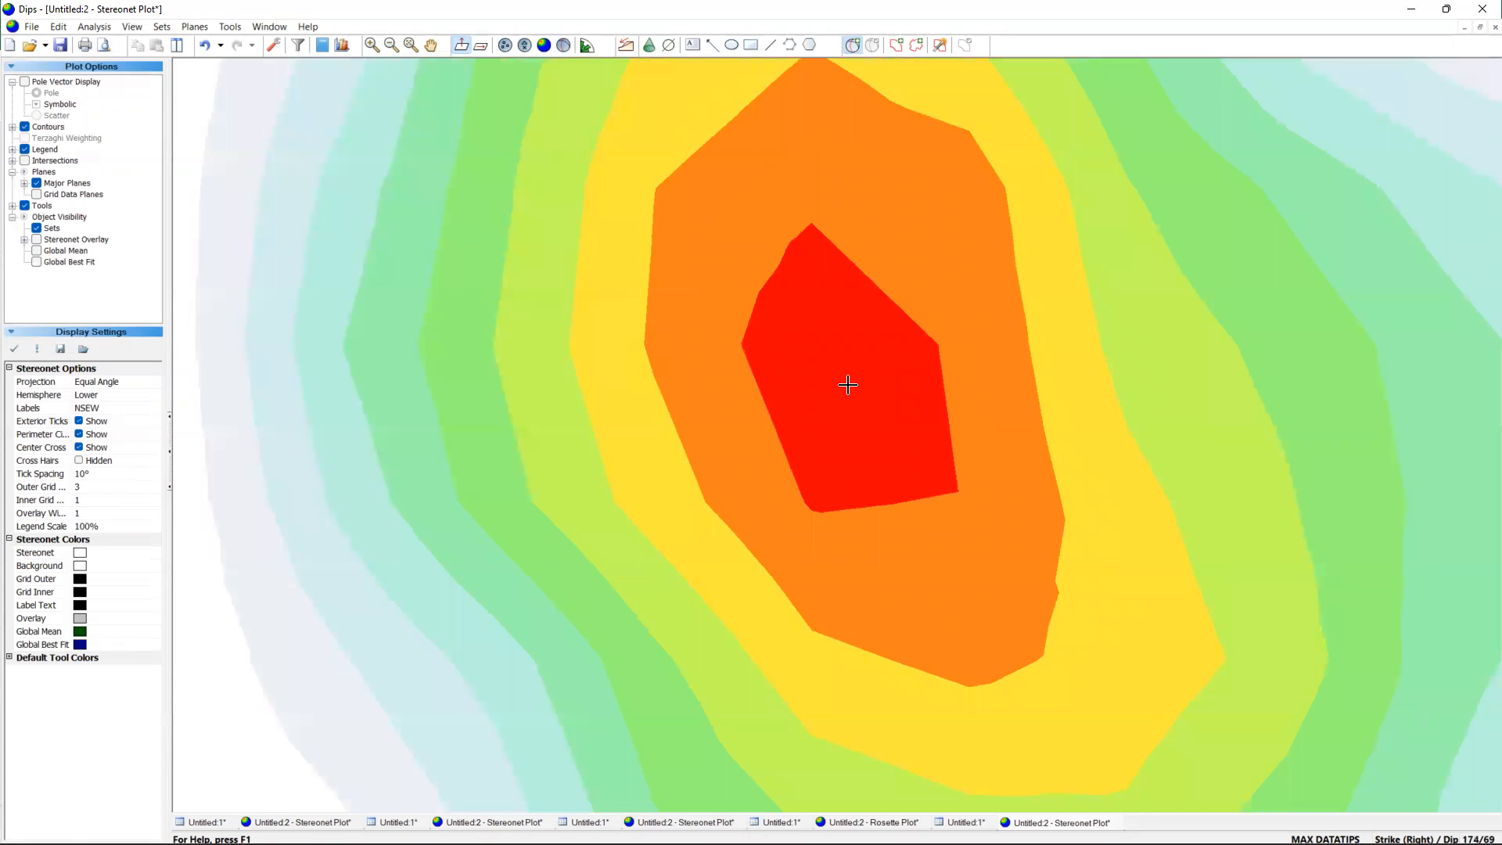
click(848, 384)
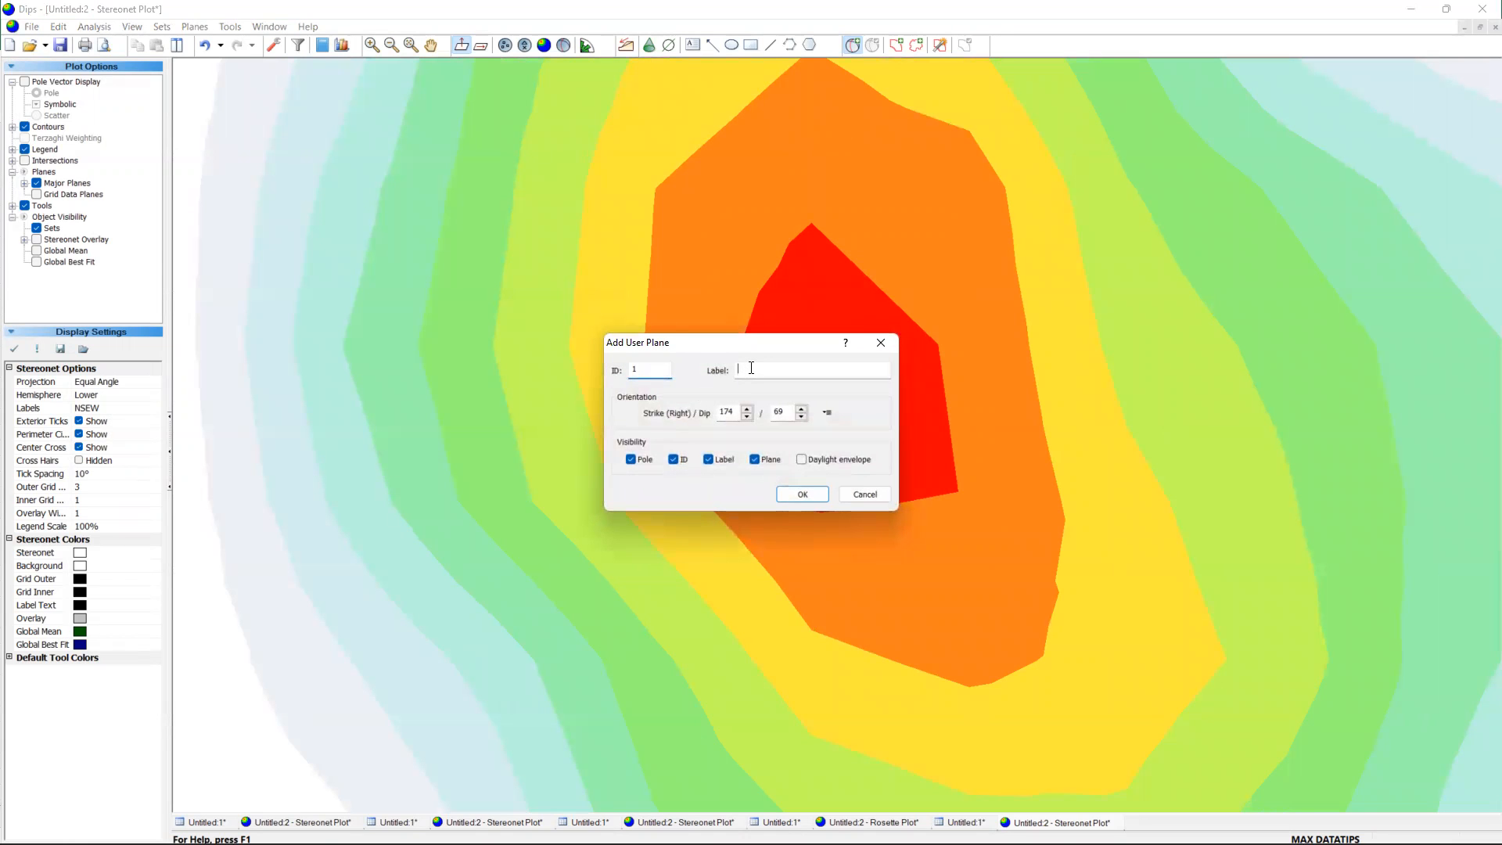
text(SF)
key(Return)
Add a user plane labelled GF at 282/55 on the peak of the southern pole concentration.
scroll(763, 478, down, 3)
scroll(765, 482, down, 2)
scroll(570, 637, down, 3)
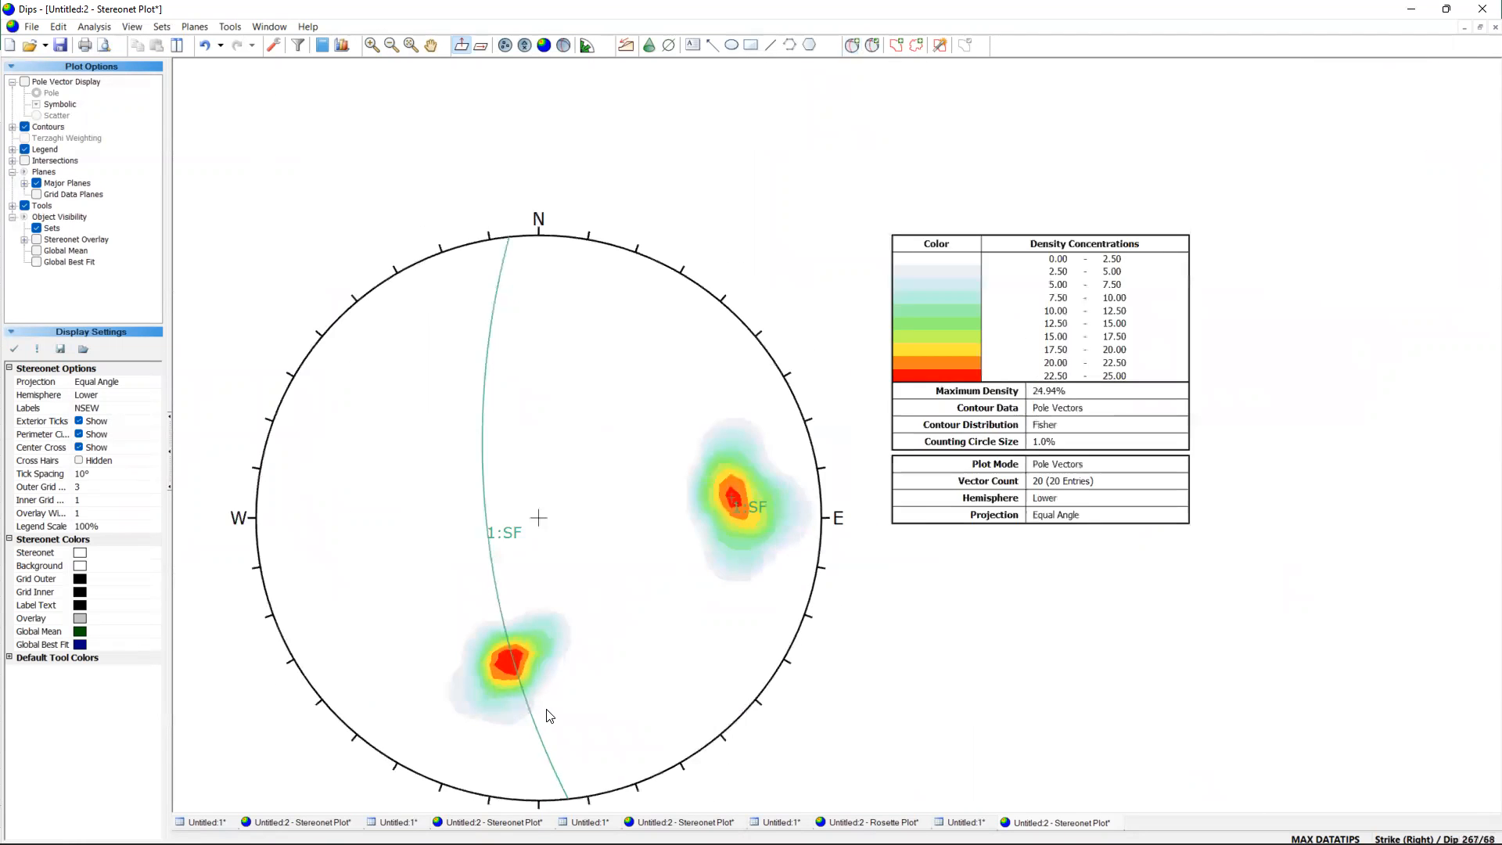
scroll(550, 715, up, 1)
scroll(545, 579, up, 3)
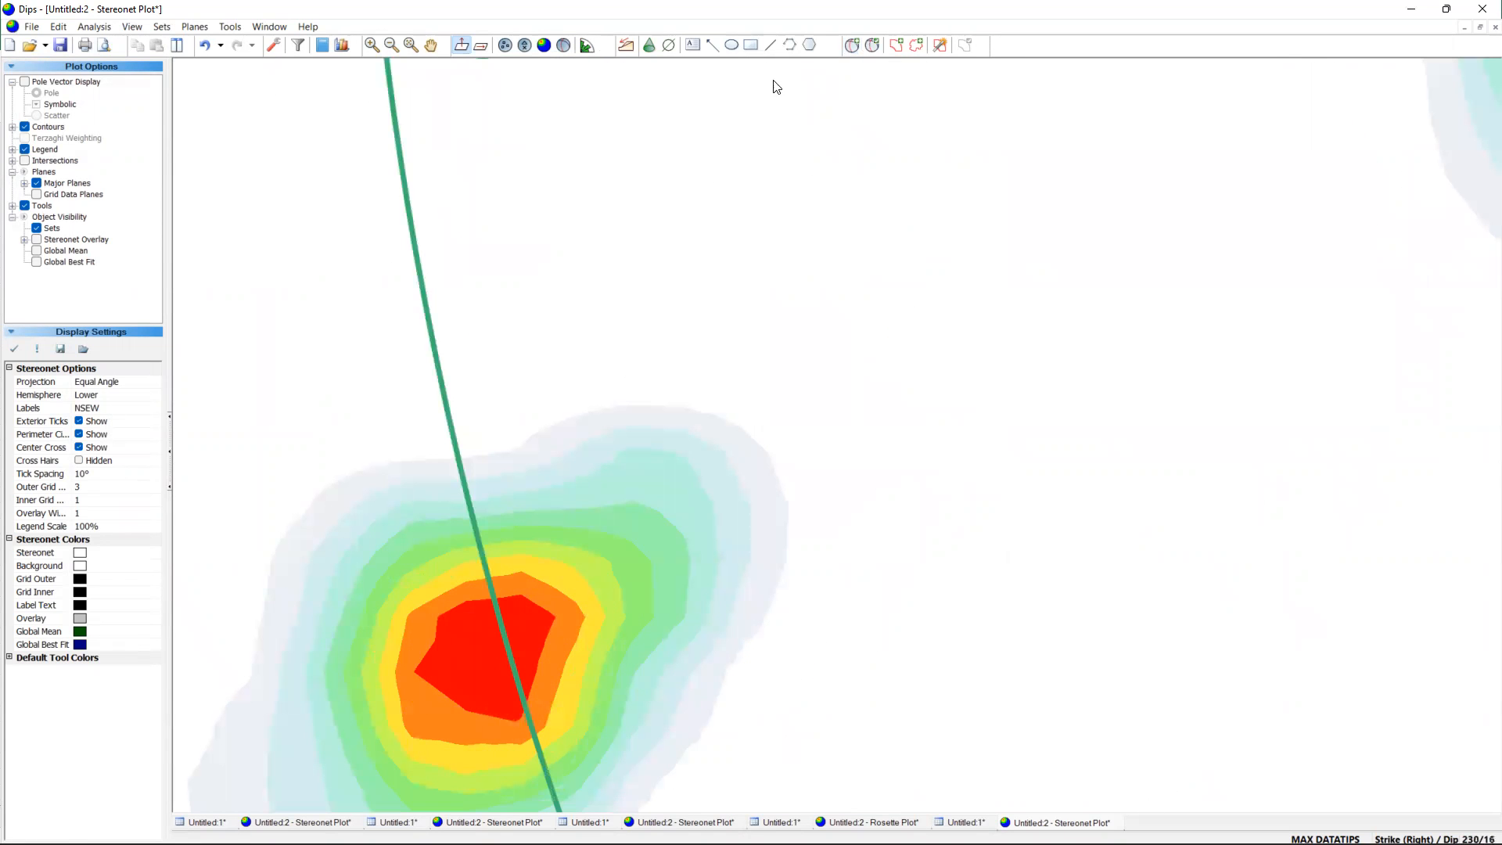
click(852, 45)
scroll(477, 673, up, 2)
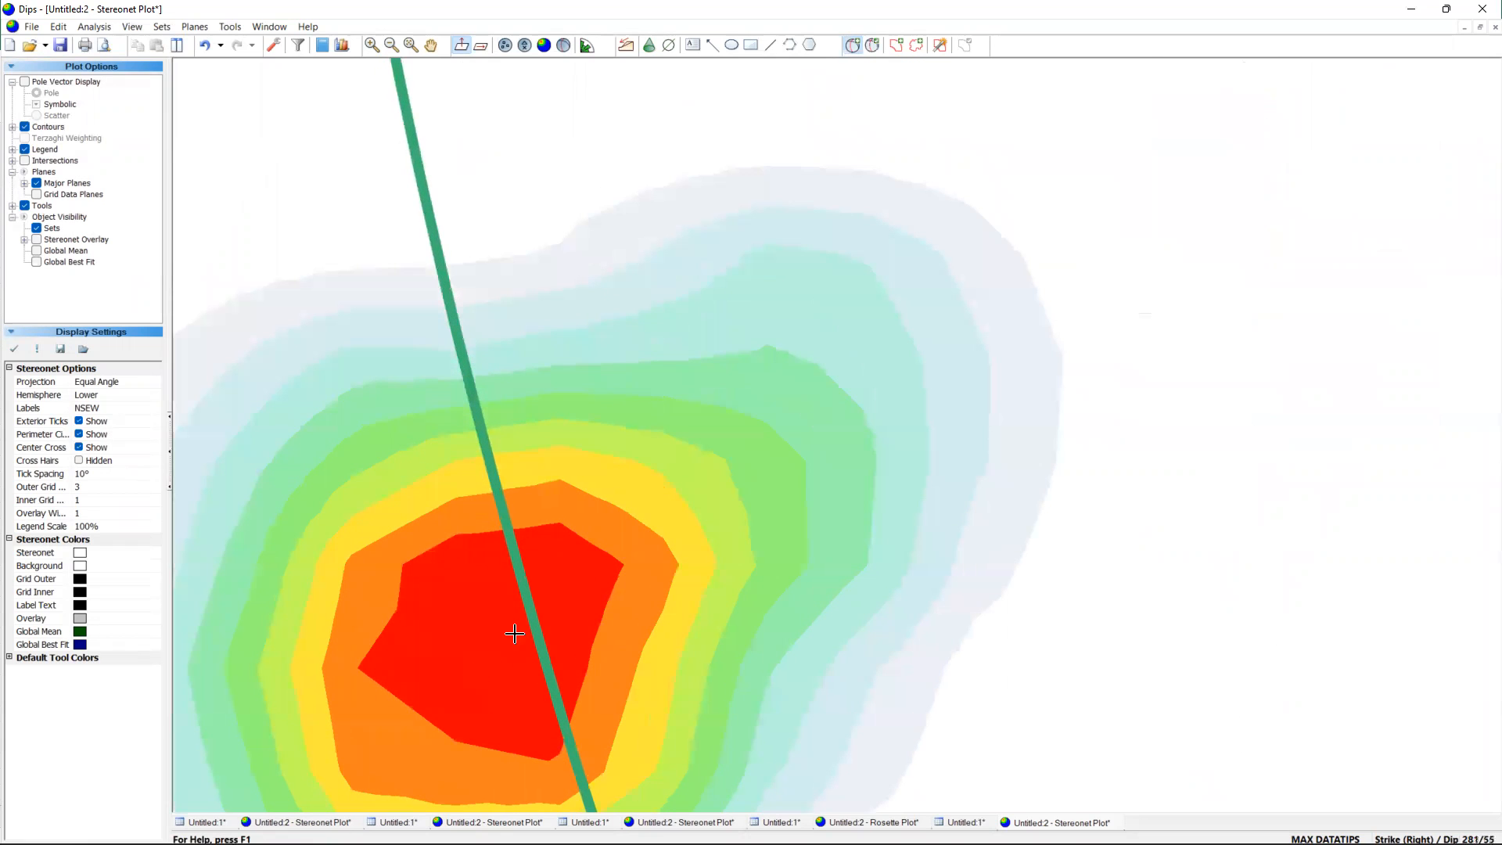
click(497, 628)
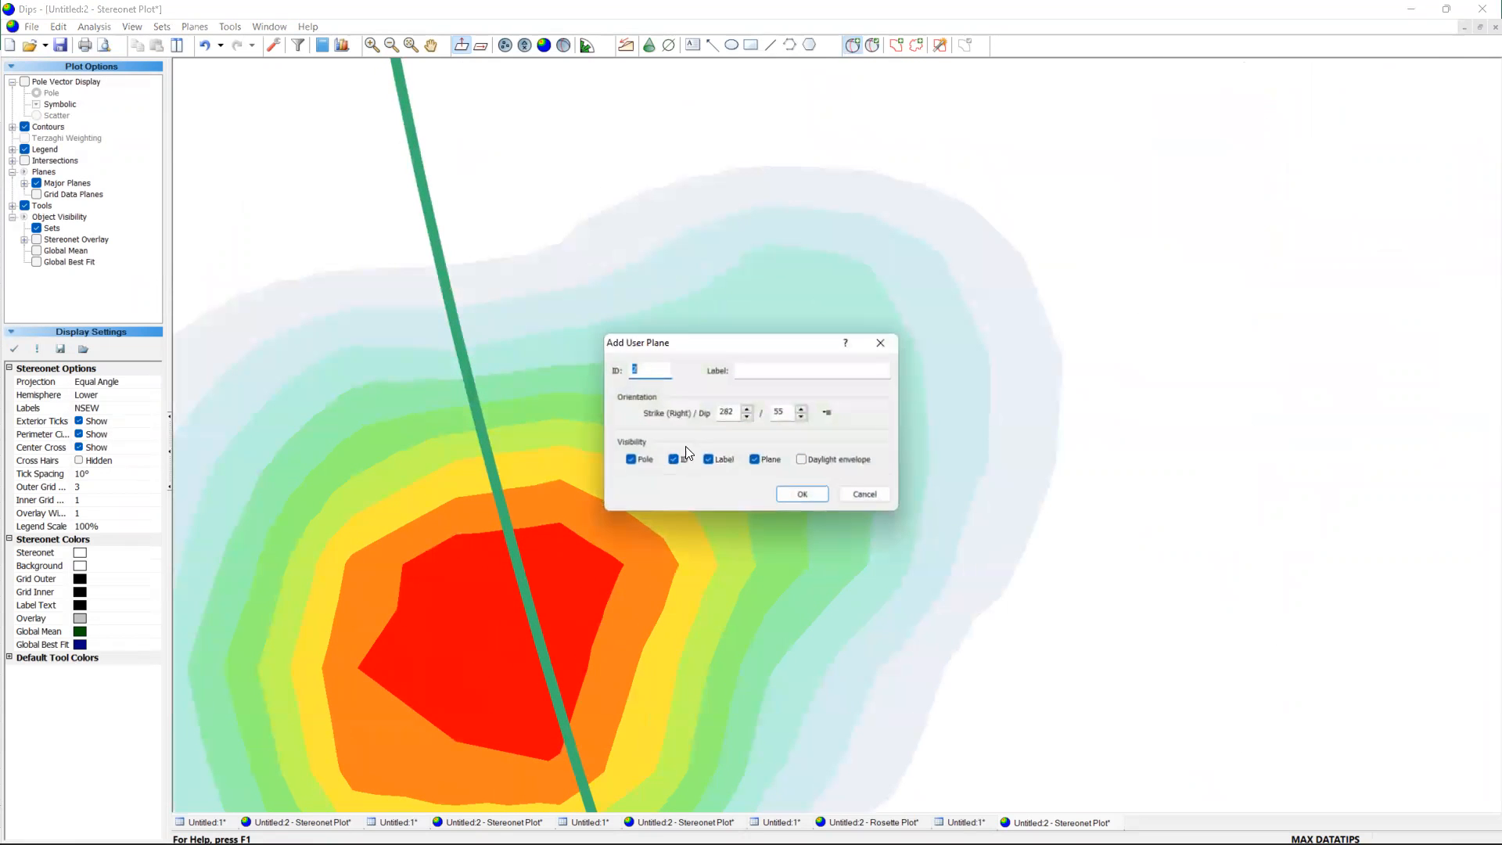
click(764, 371)
text(GF)
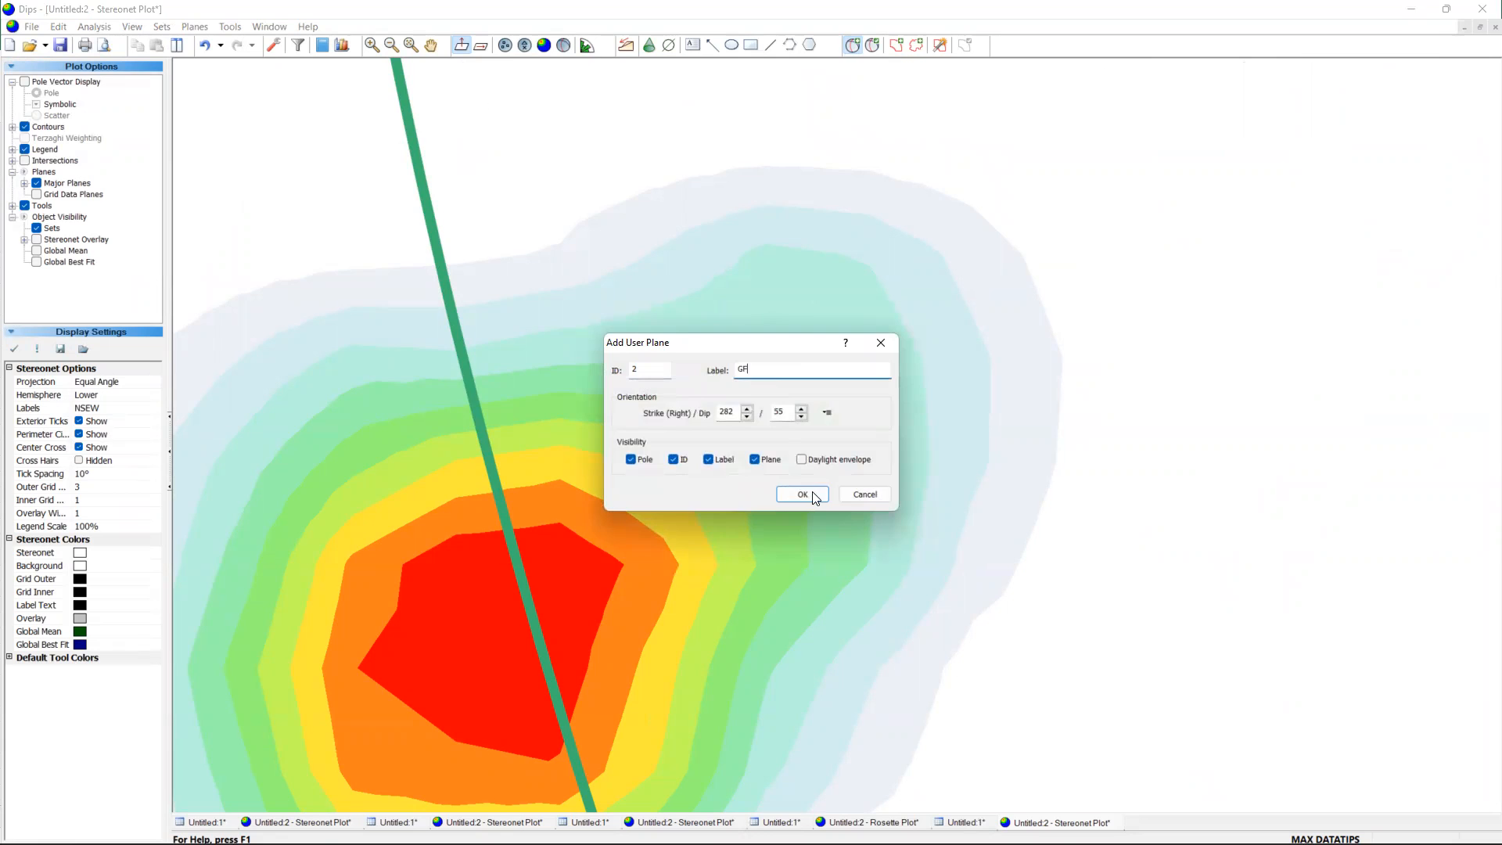
click(803, 494)
Add a user plane labelled BB, about 59/43, with its pole at the intersection of the SF and GF planes.
scroll(864, 435, down, 5)
scroll(866, 435, down, 3)
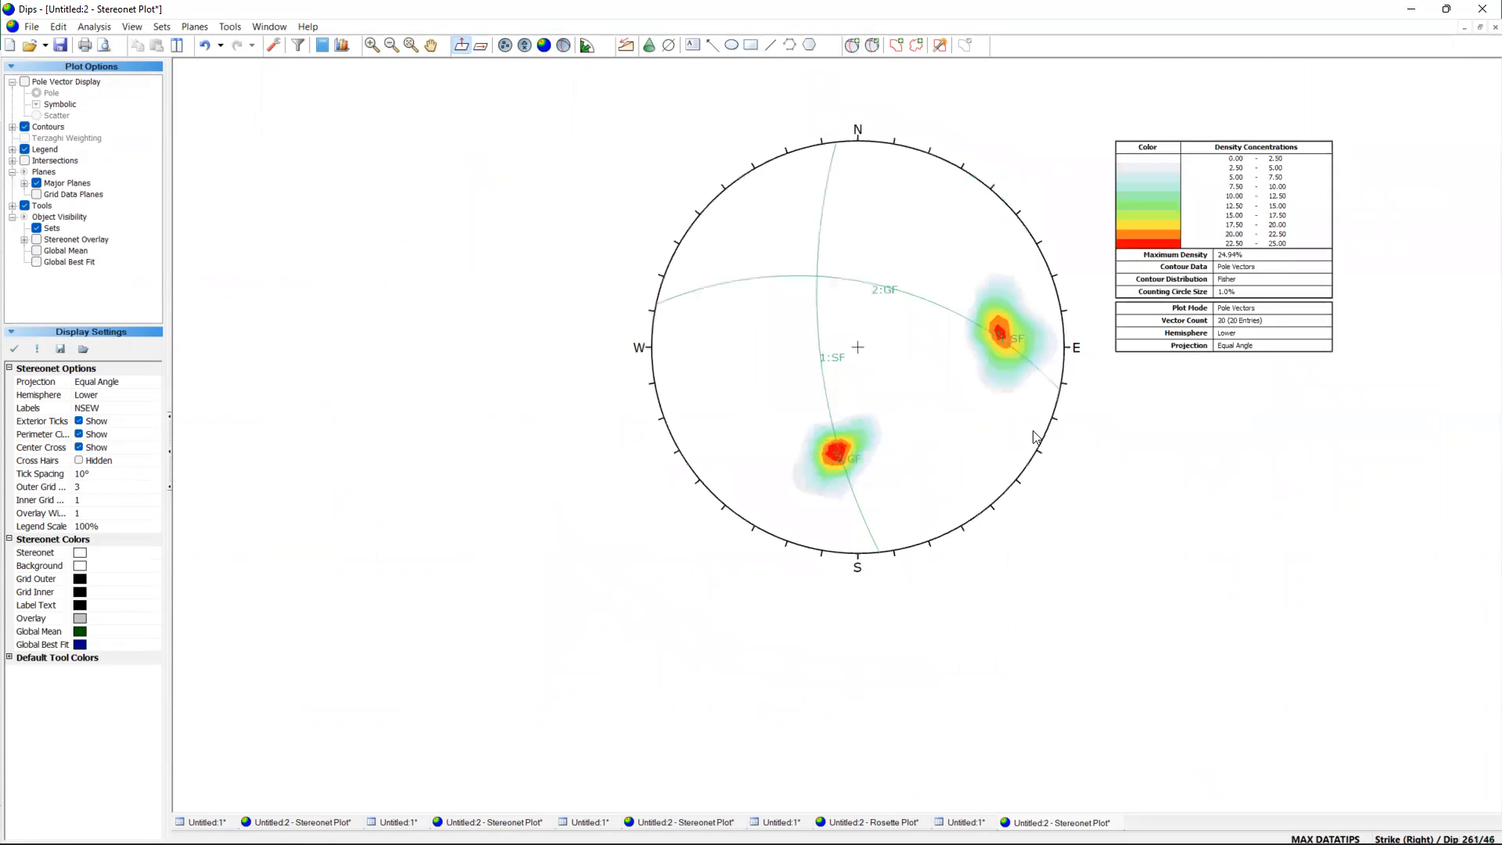
scroll(1103, 130, up, 2)
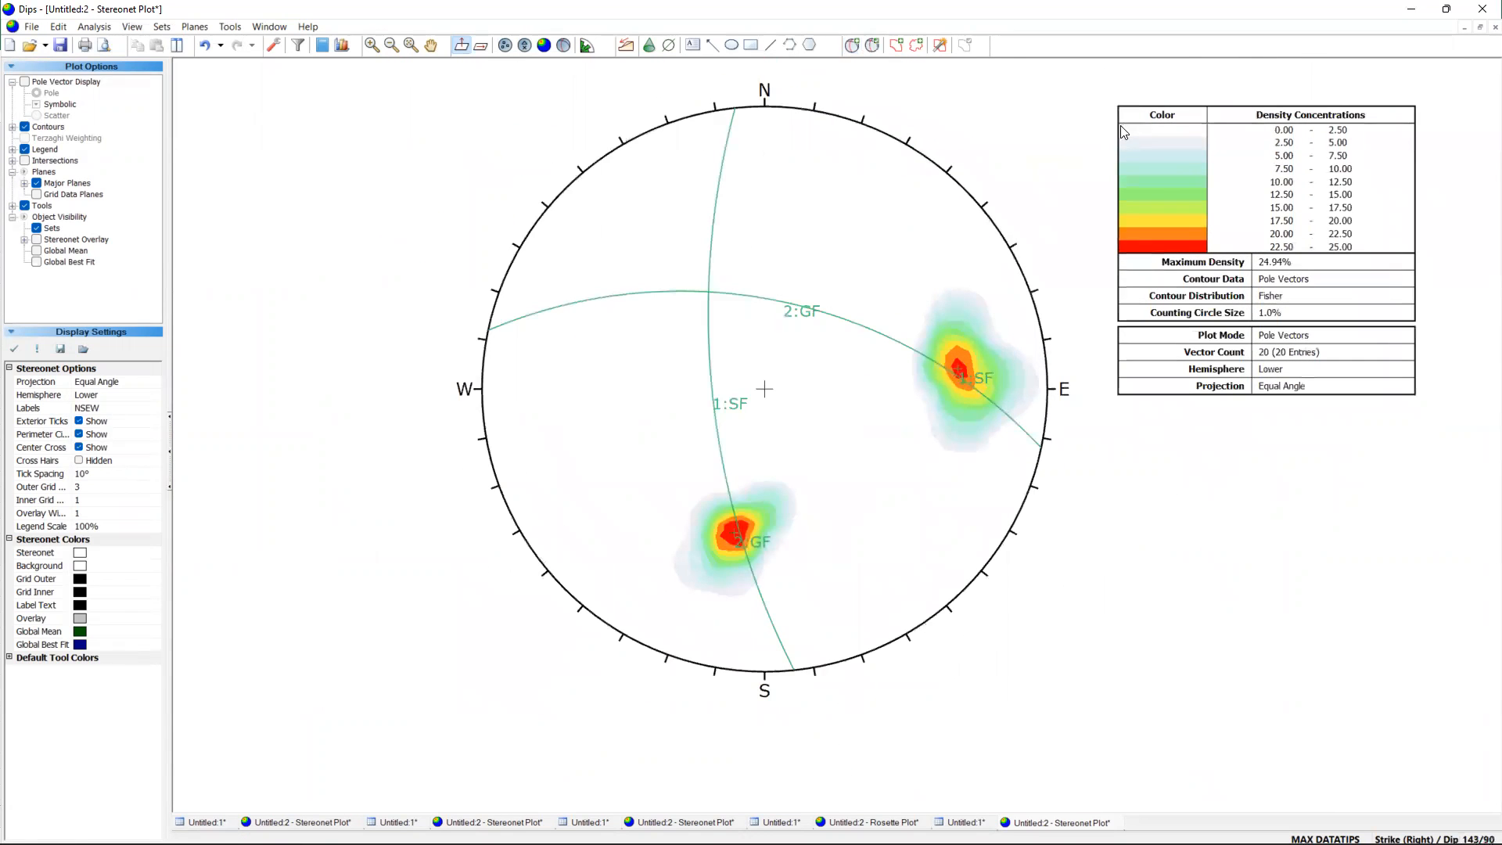
scroll(1195, 153, up, 1)
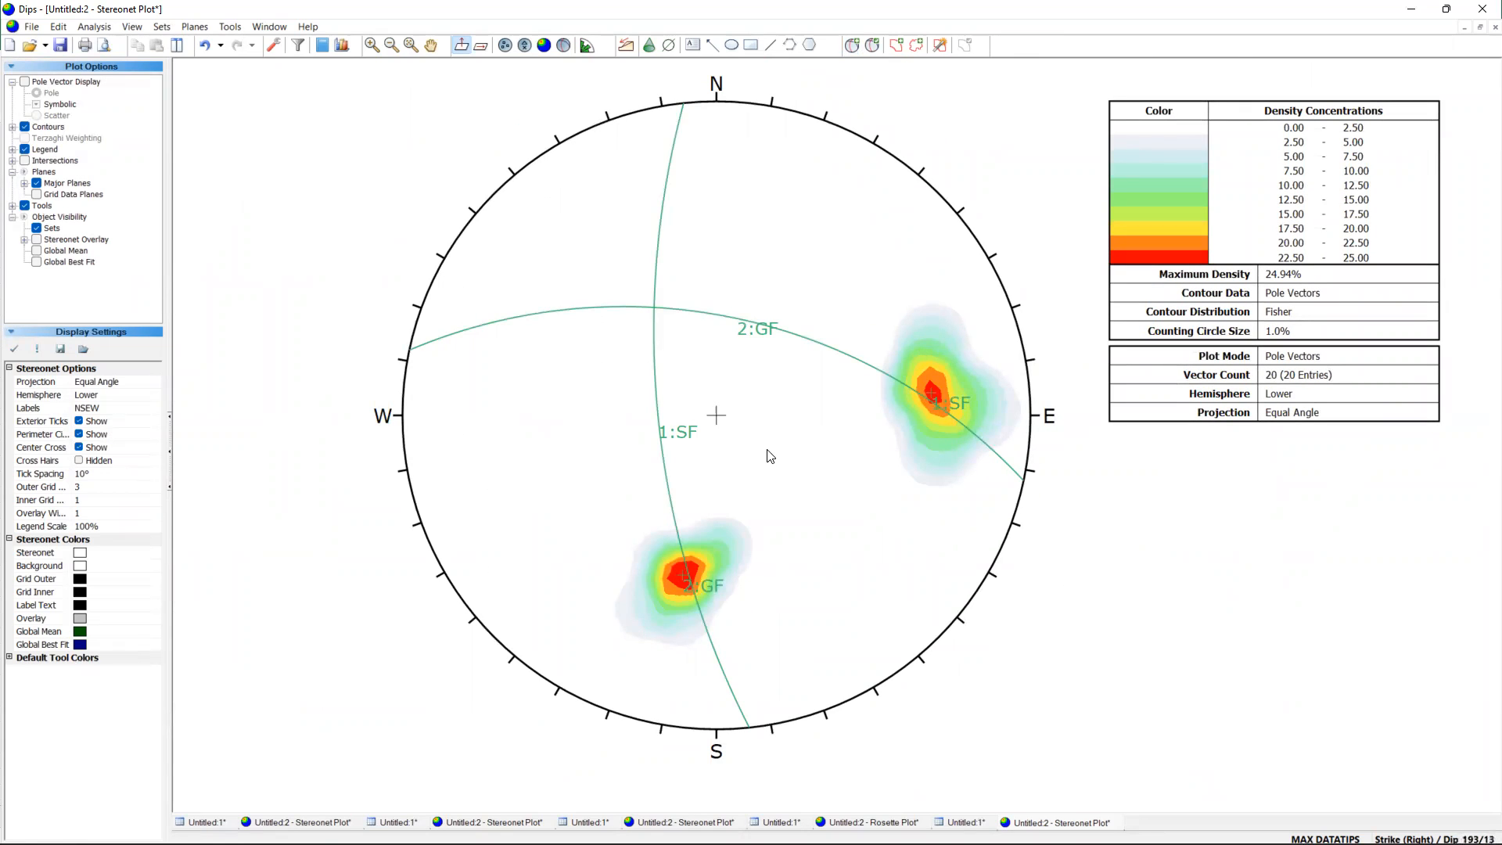
mouse_move(654, 307)
click(852, 44)
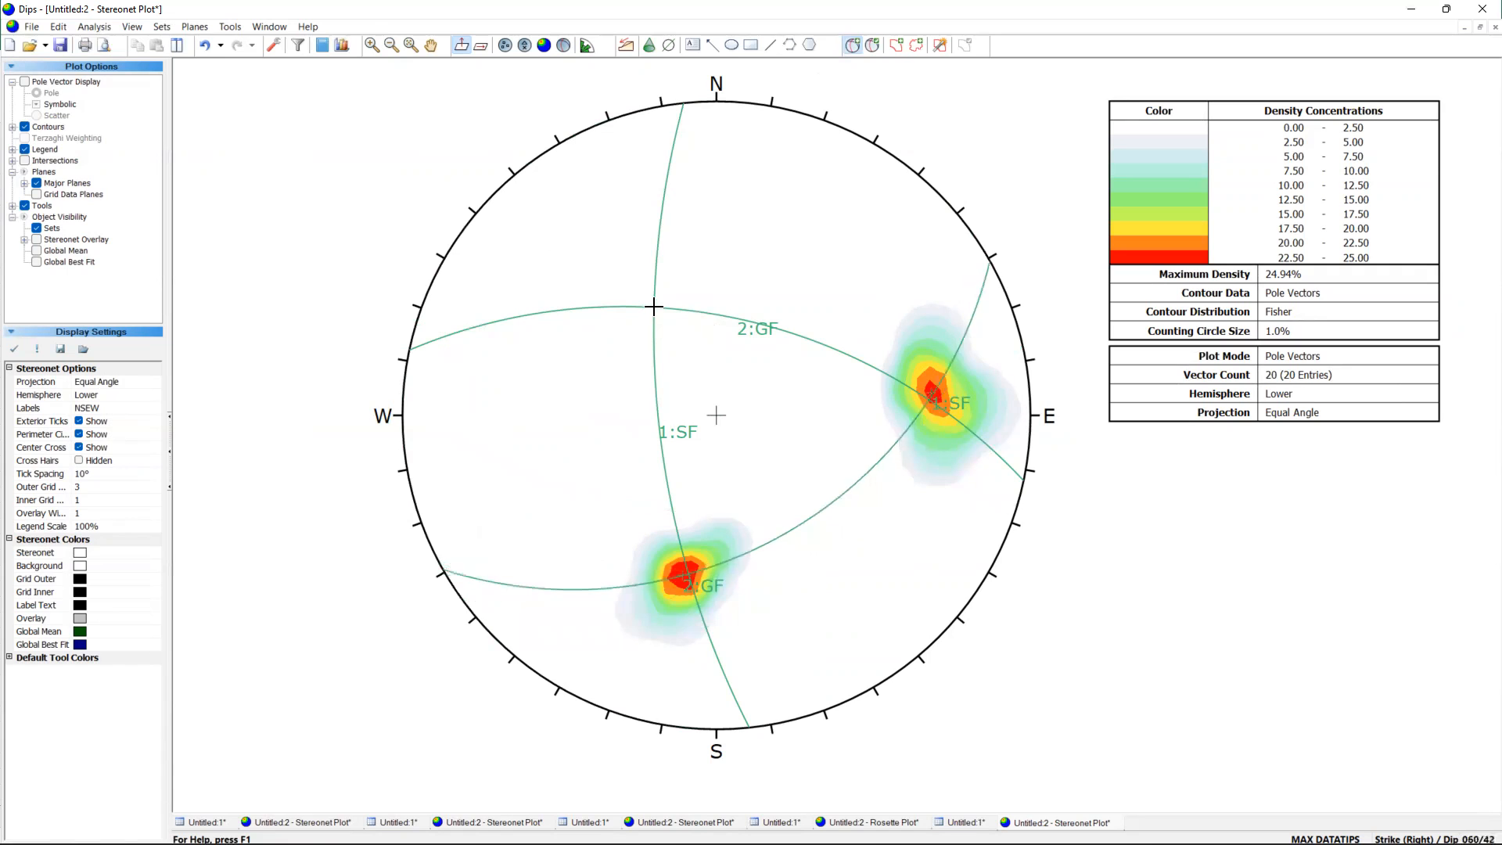
scroll(654, 306, up, 10)
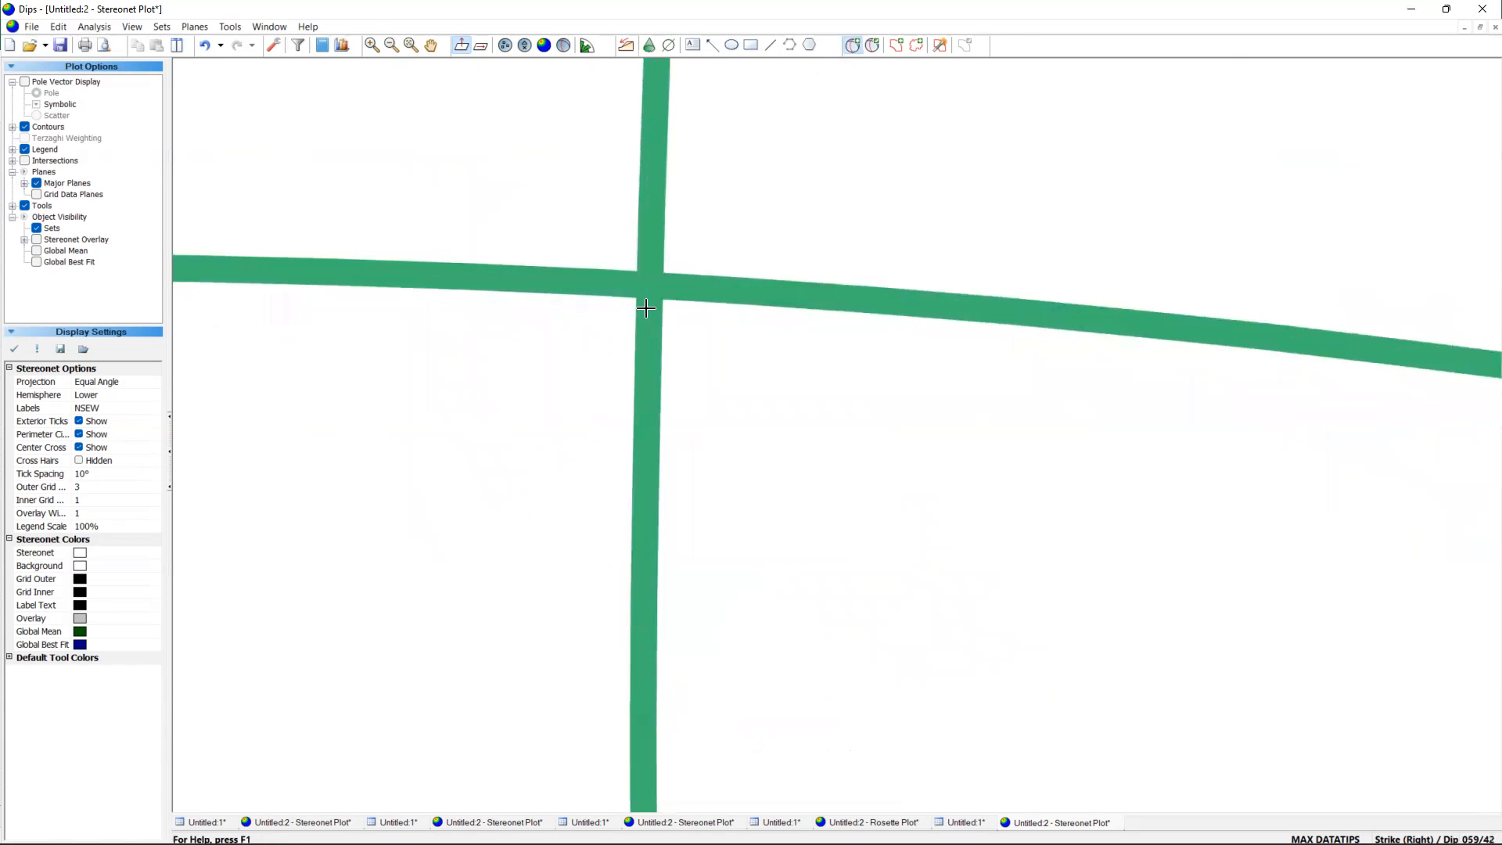
scroll(646, 307, up, 3)
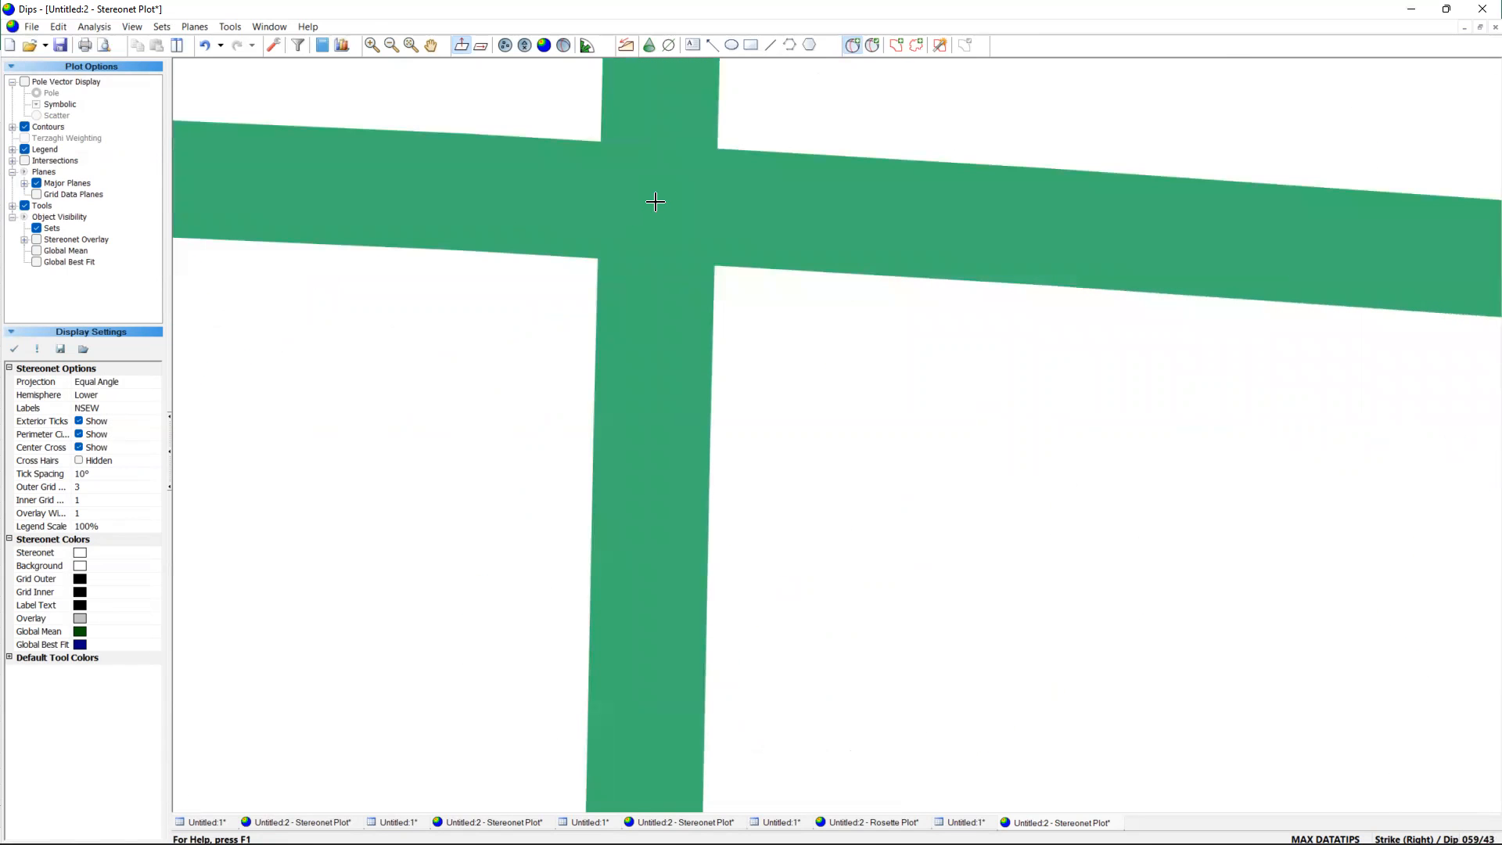
click(656, 201)
click(757, 368)
text(BB)
key(Return)
scroll(763, 374, down, 3)
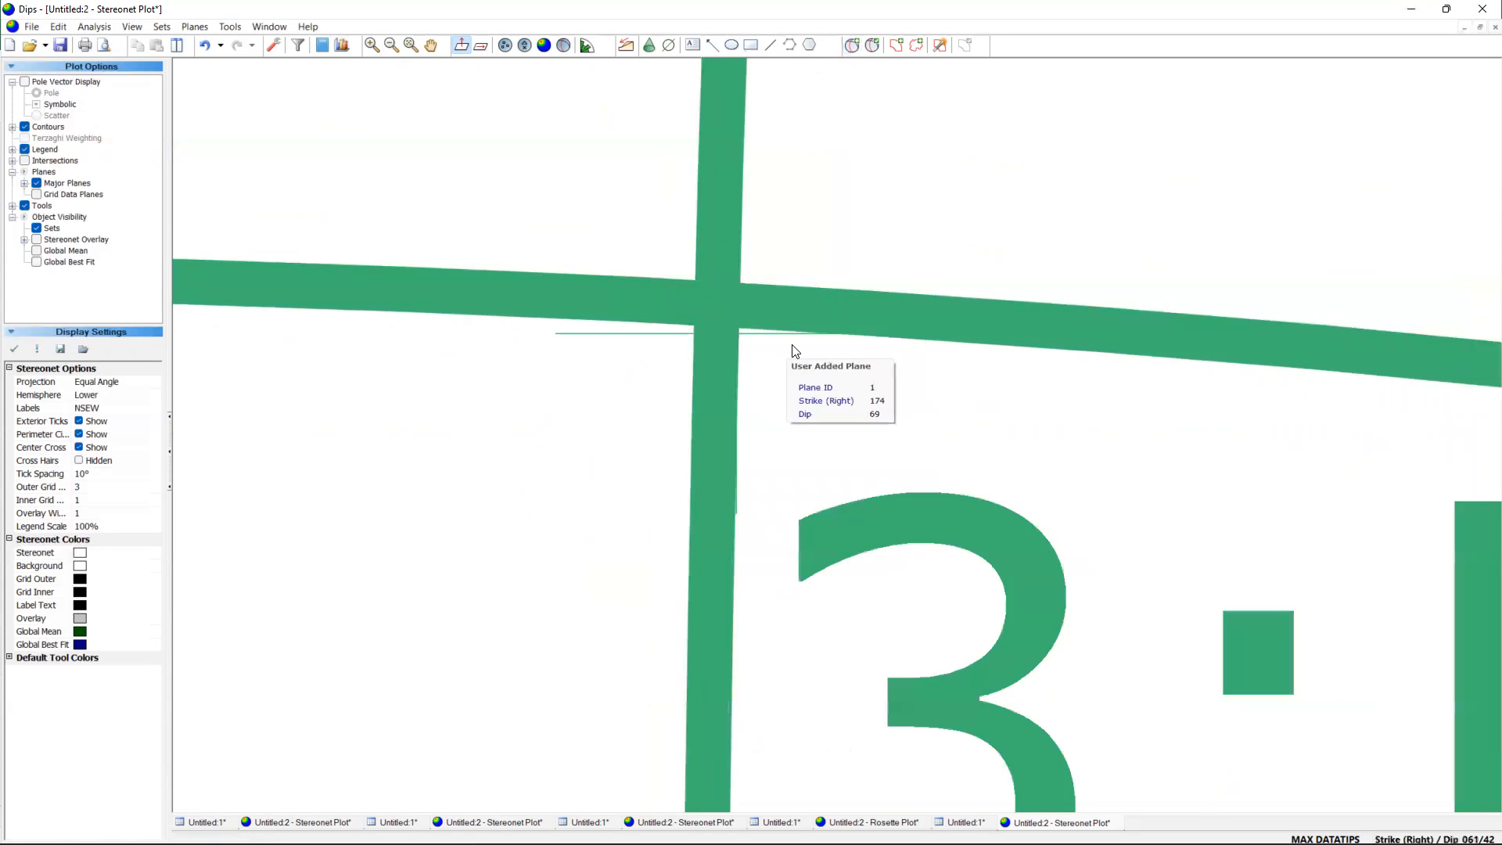
scroll(794, 354, down, 5)
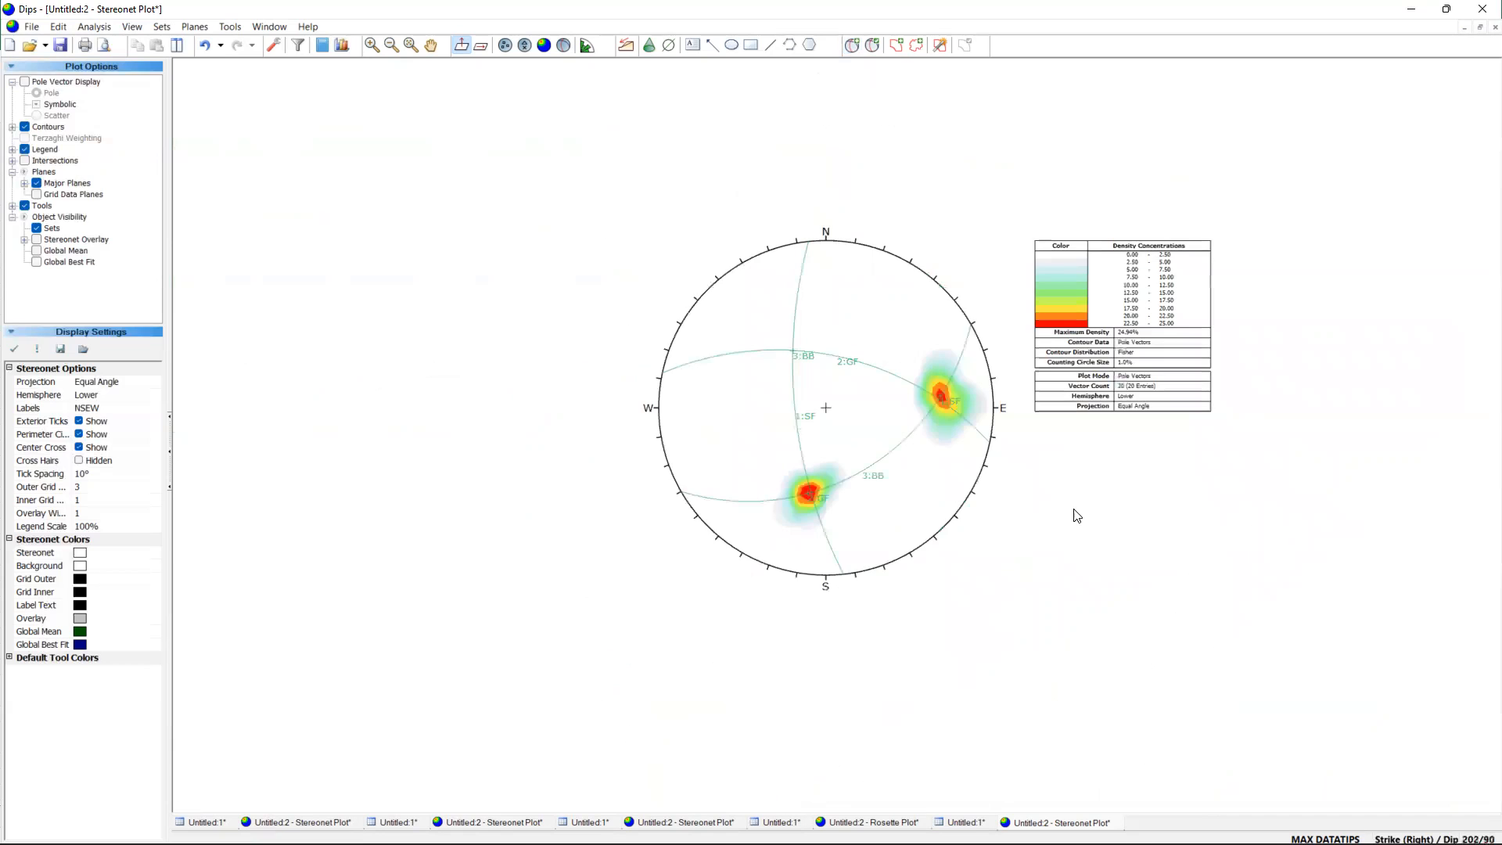
scroll(1090, 505, up, 1)
scroll(1153, 426, down, 1)
scroll(1169, 417, up, 1)
scroll(1211, 431, up, 1)
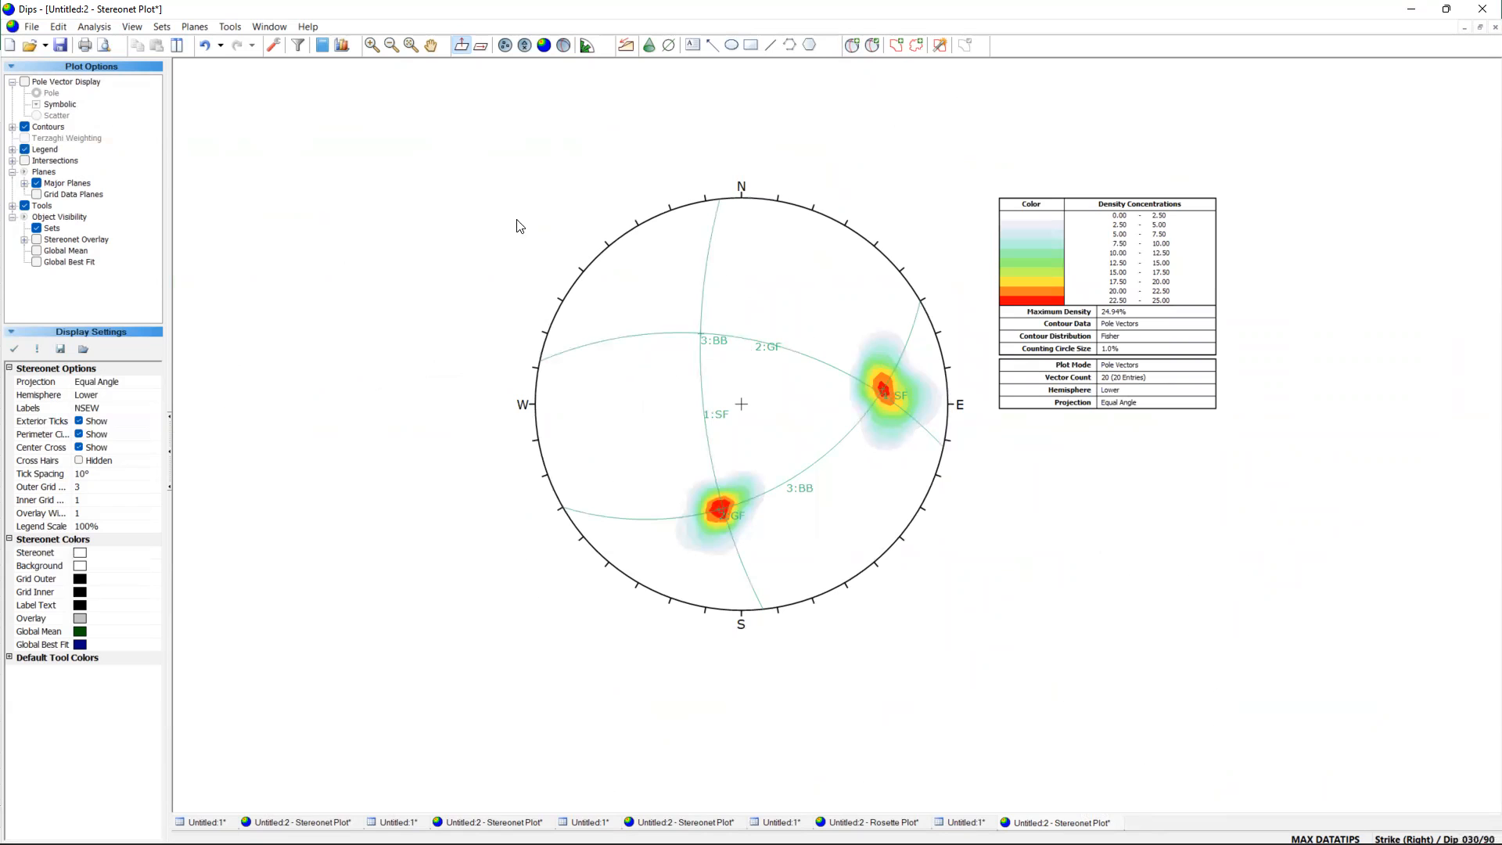
Switch to the Excel workbook and copy the Breksiasi strike and dip values (E3:F12).
click(1045, 826)
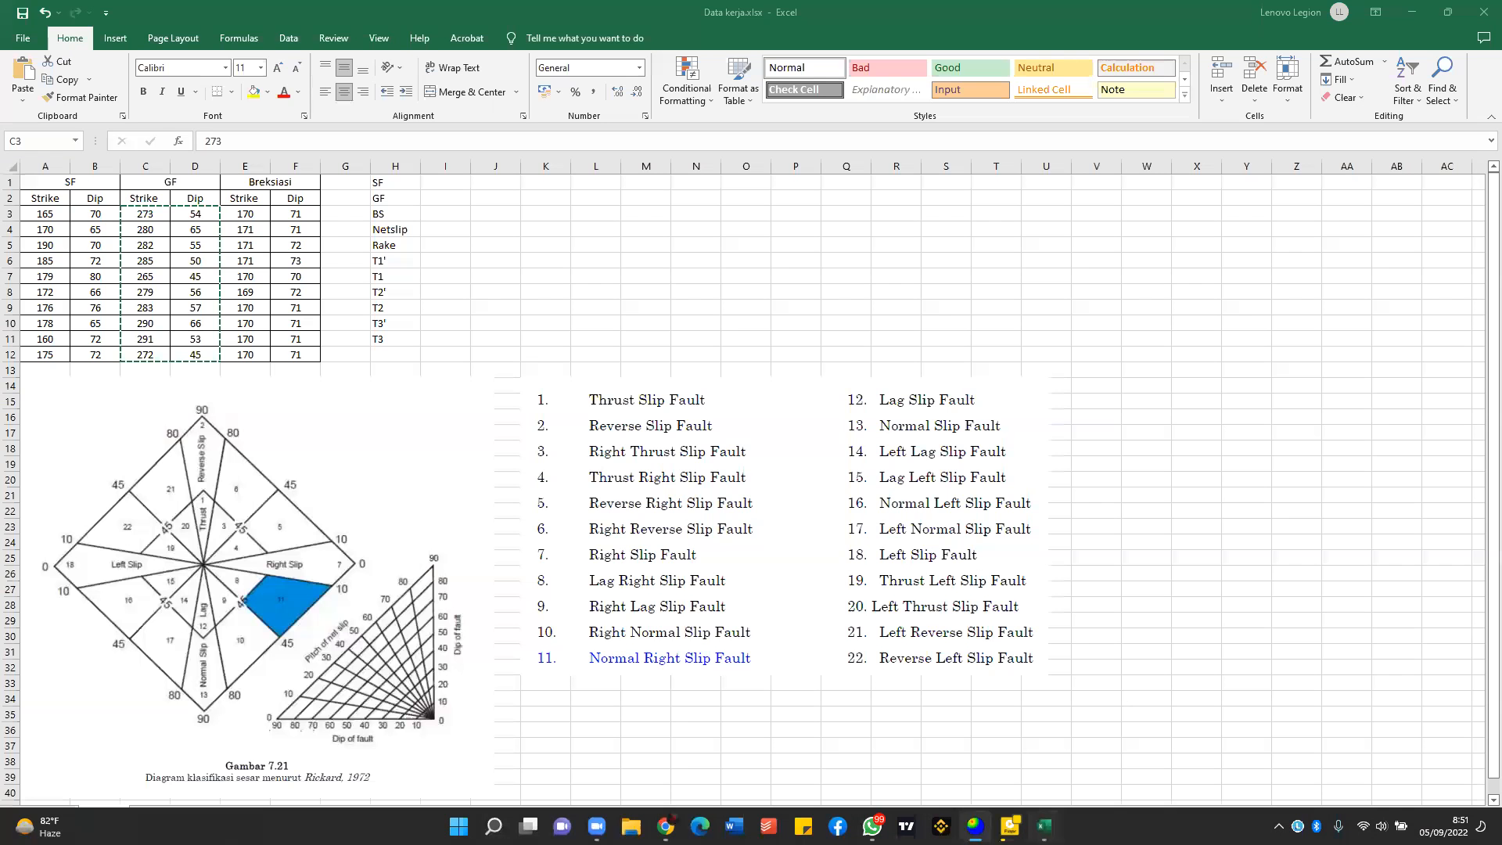
drag(245, 213, 310, 350)
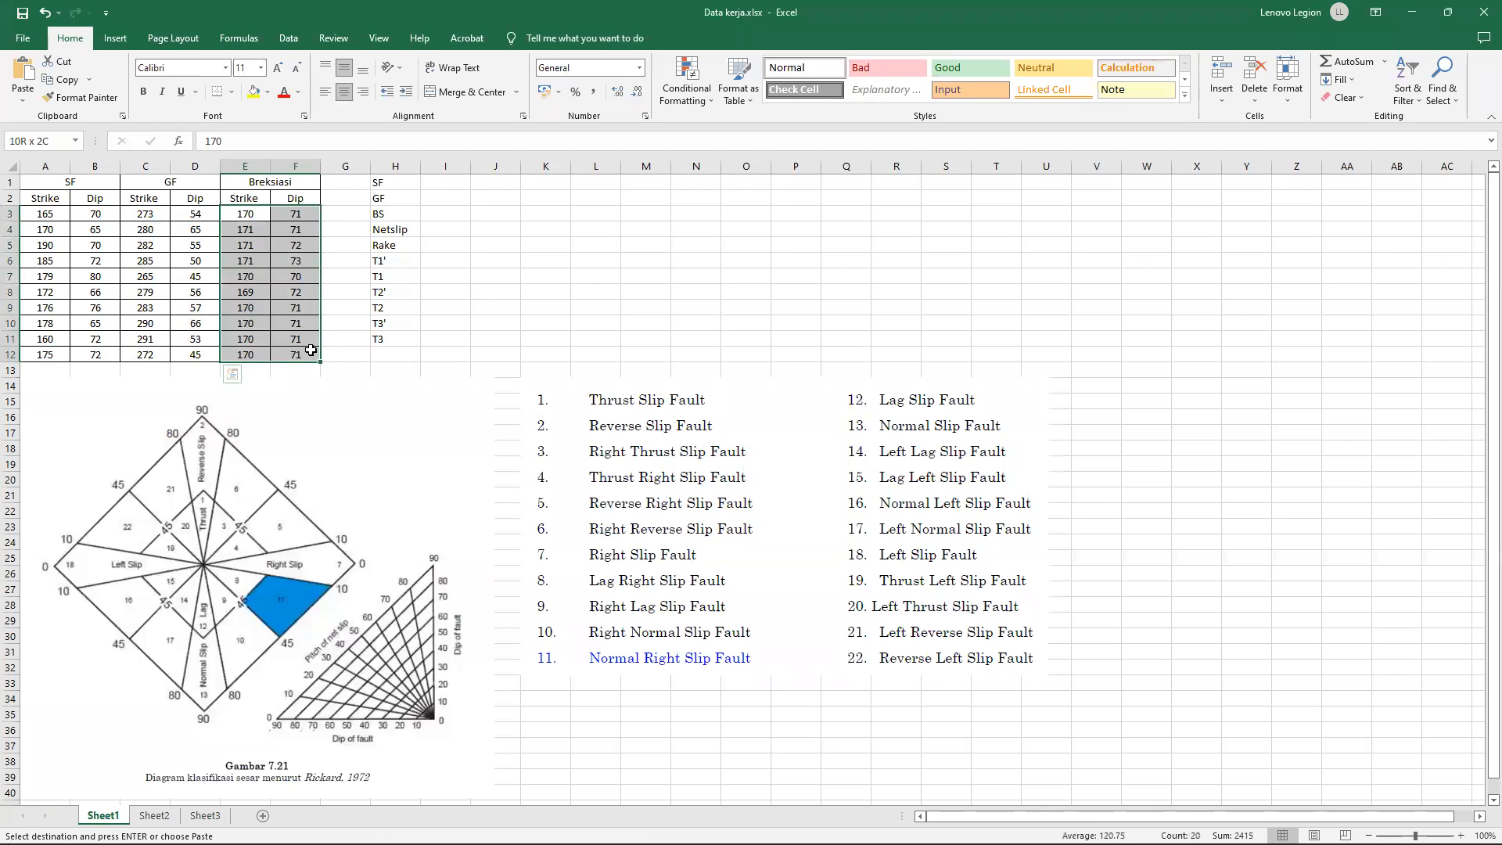
click(615, 327)
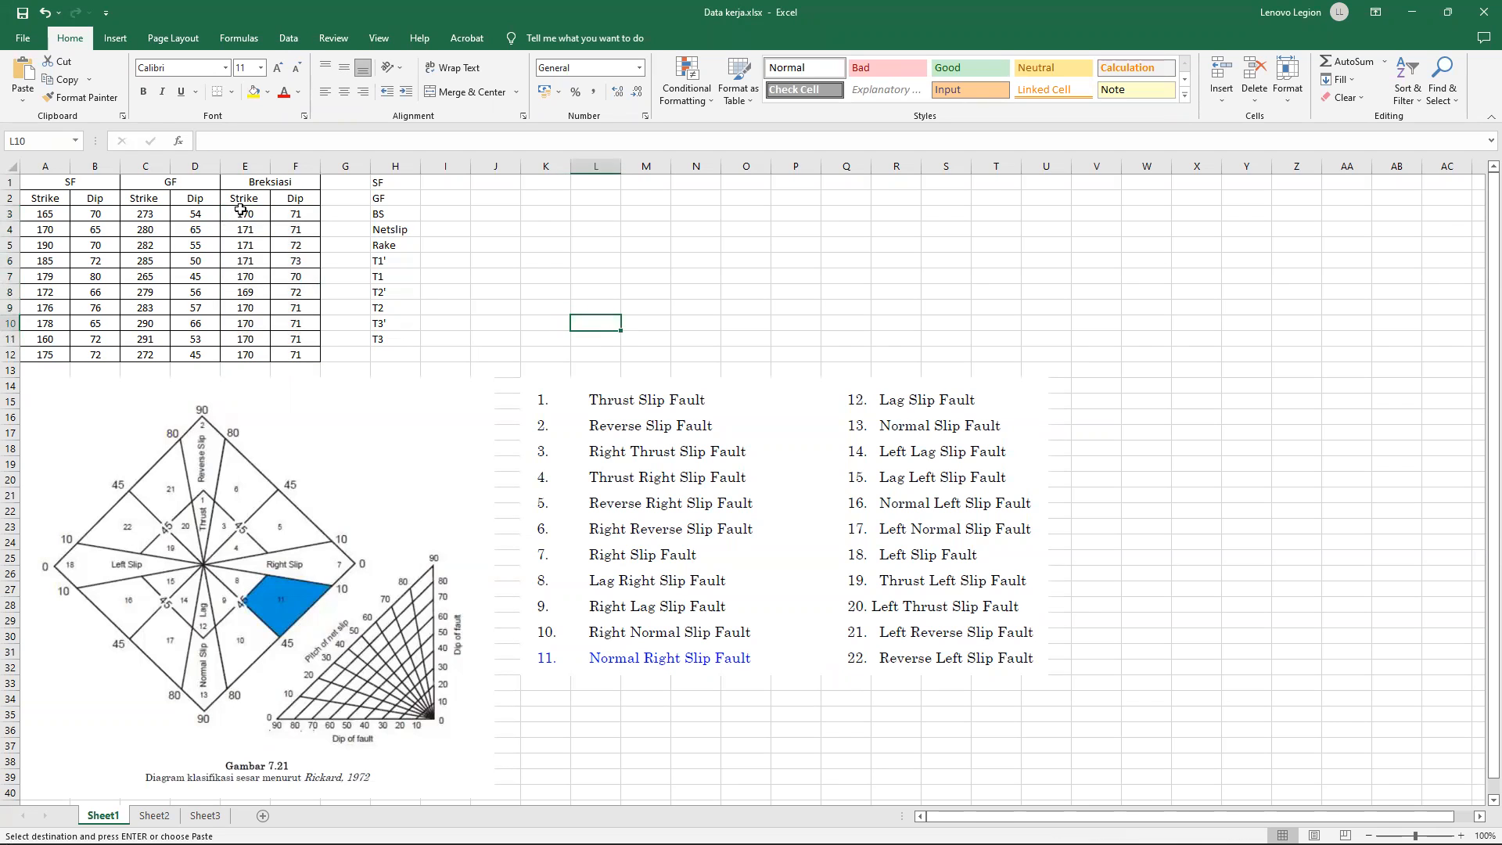
drag(244, 219, 297, 354)
key(ctrl+c)
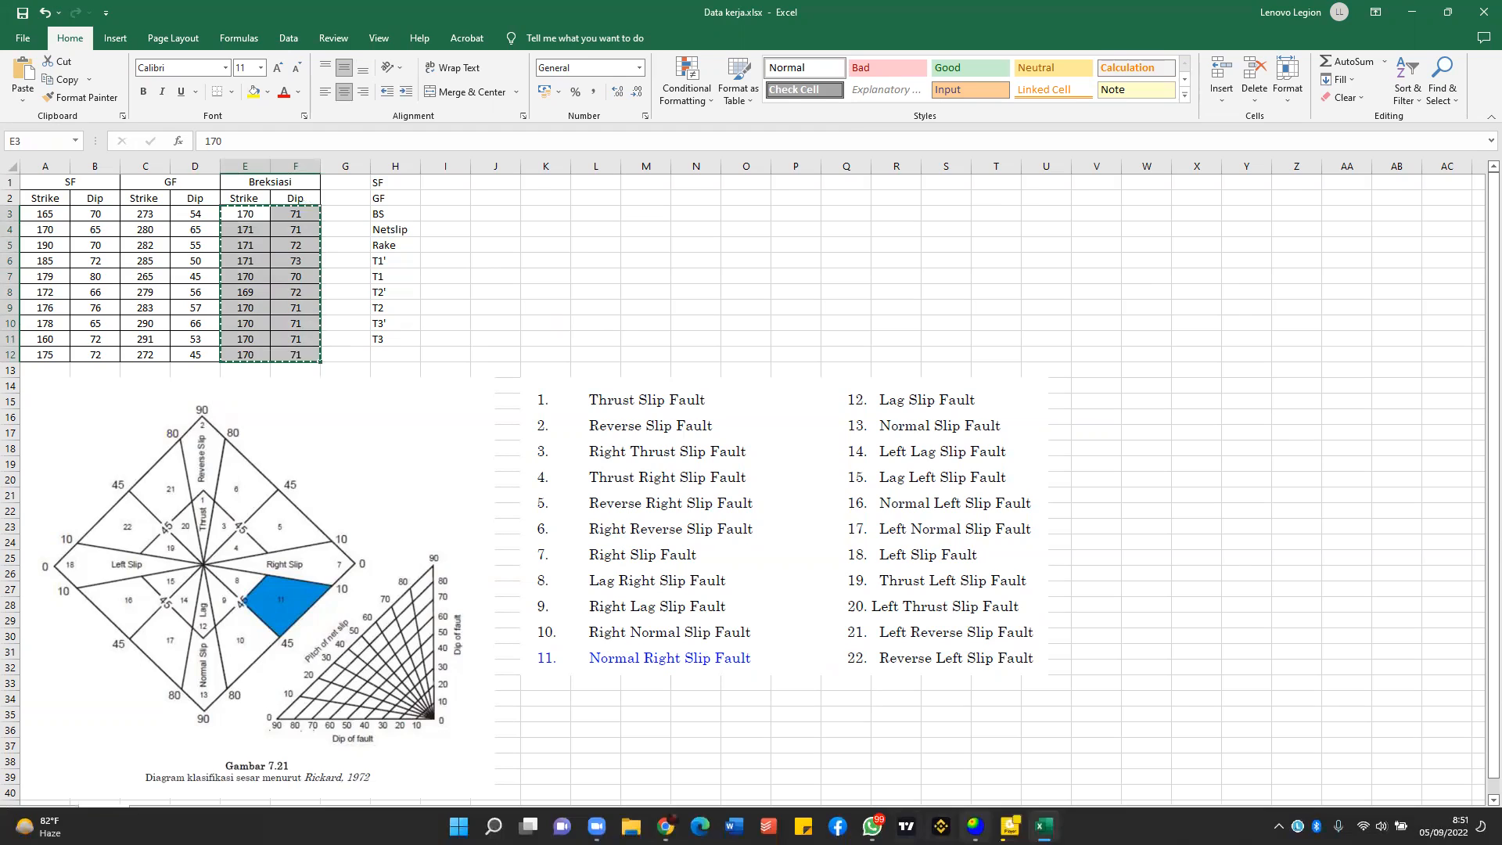
Switch to Dips, create a new document and set its global orientation format to Strike (Right) / Dip.
key(alt+Tab)
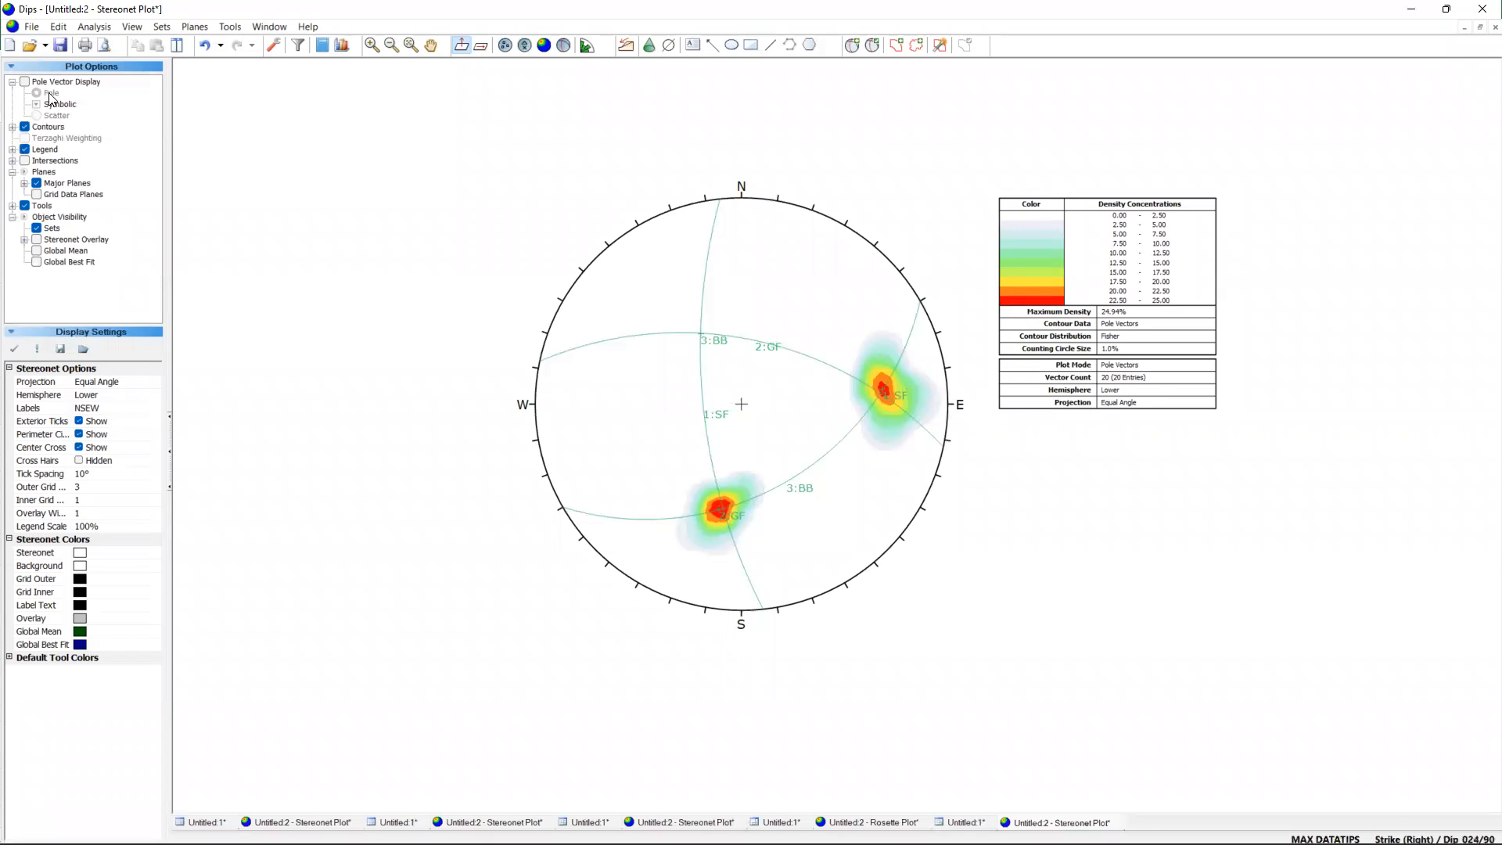
click(9, 47)
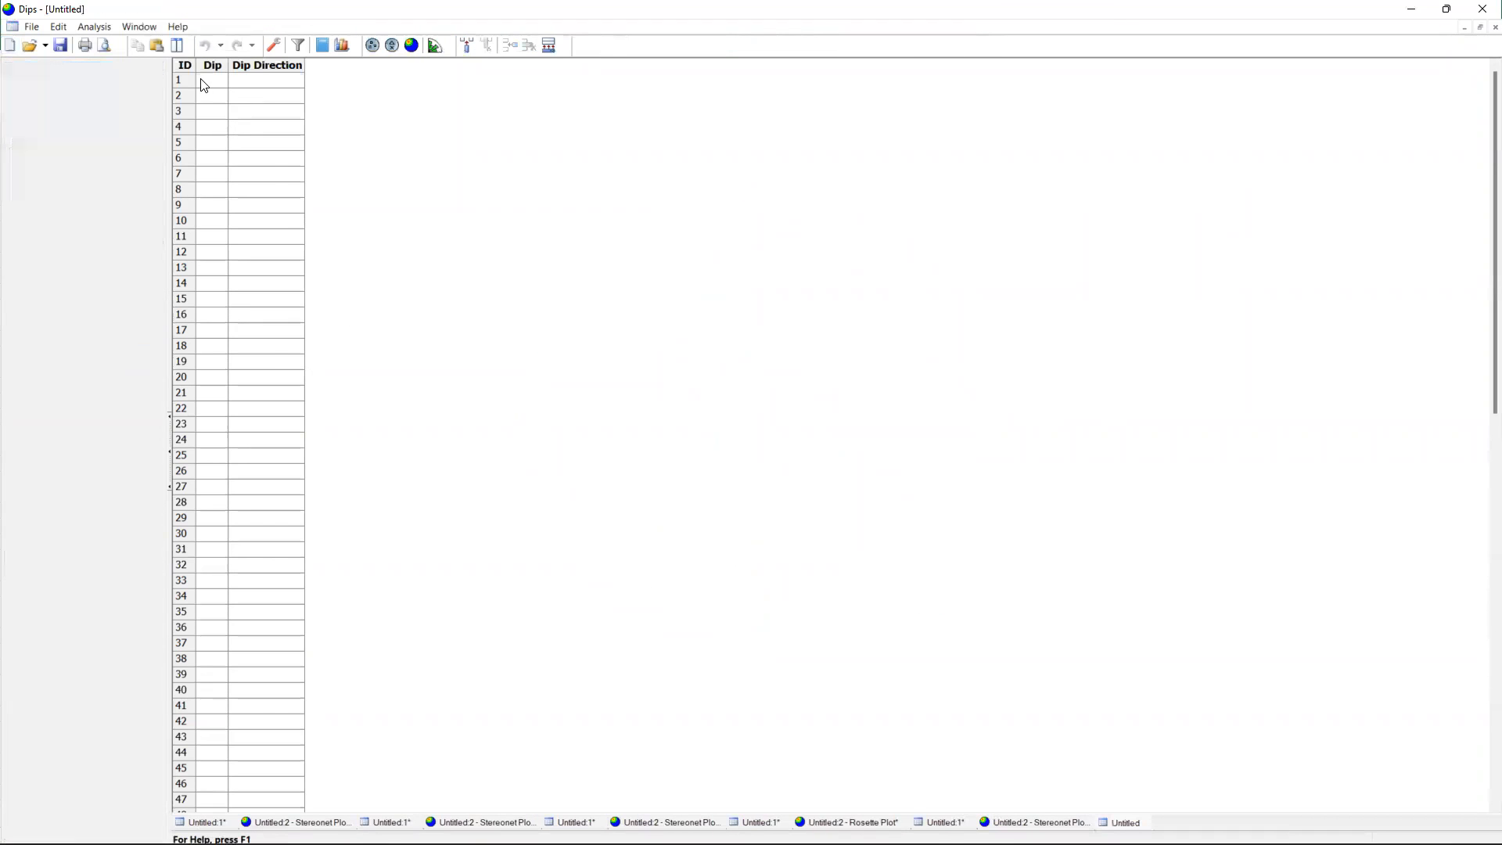
click(273, 46)
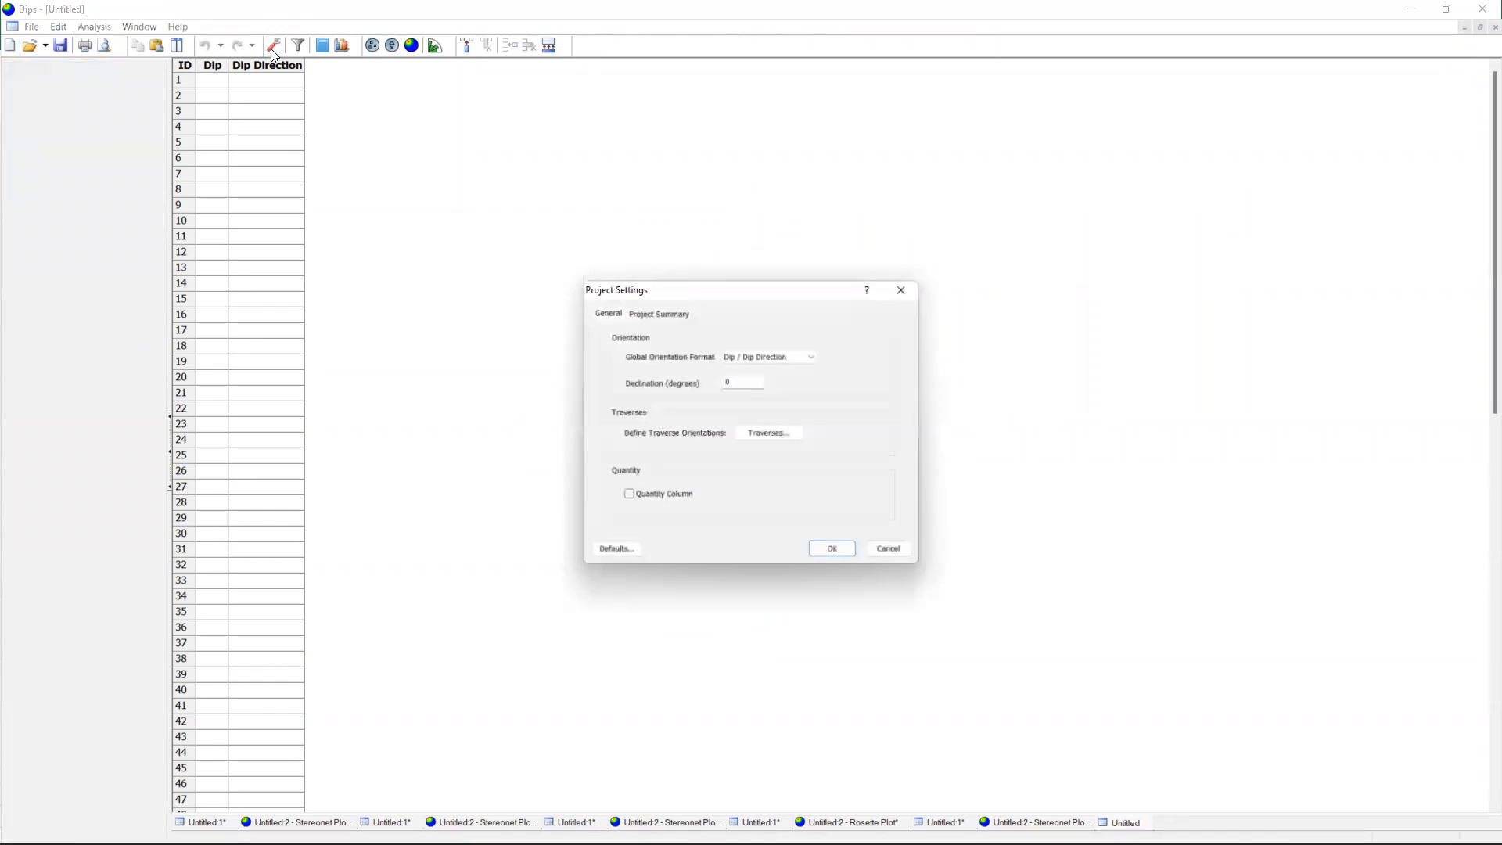
click(808, 354)
click(788, 383)
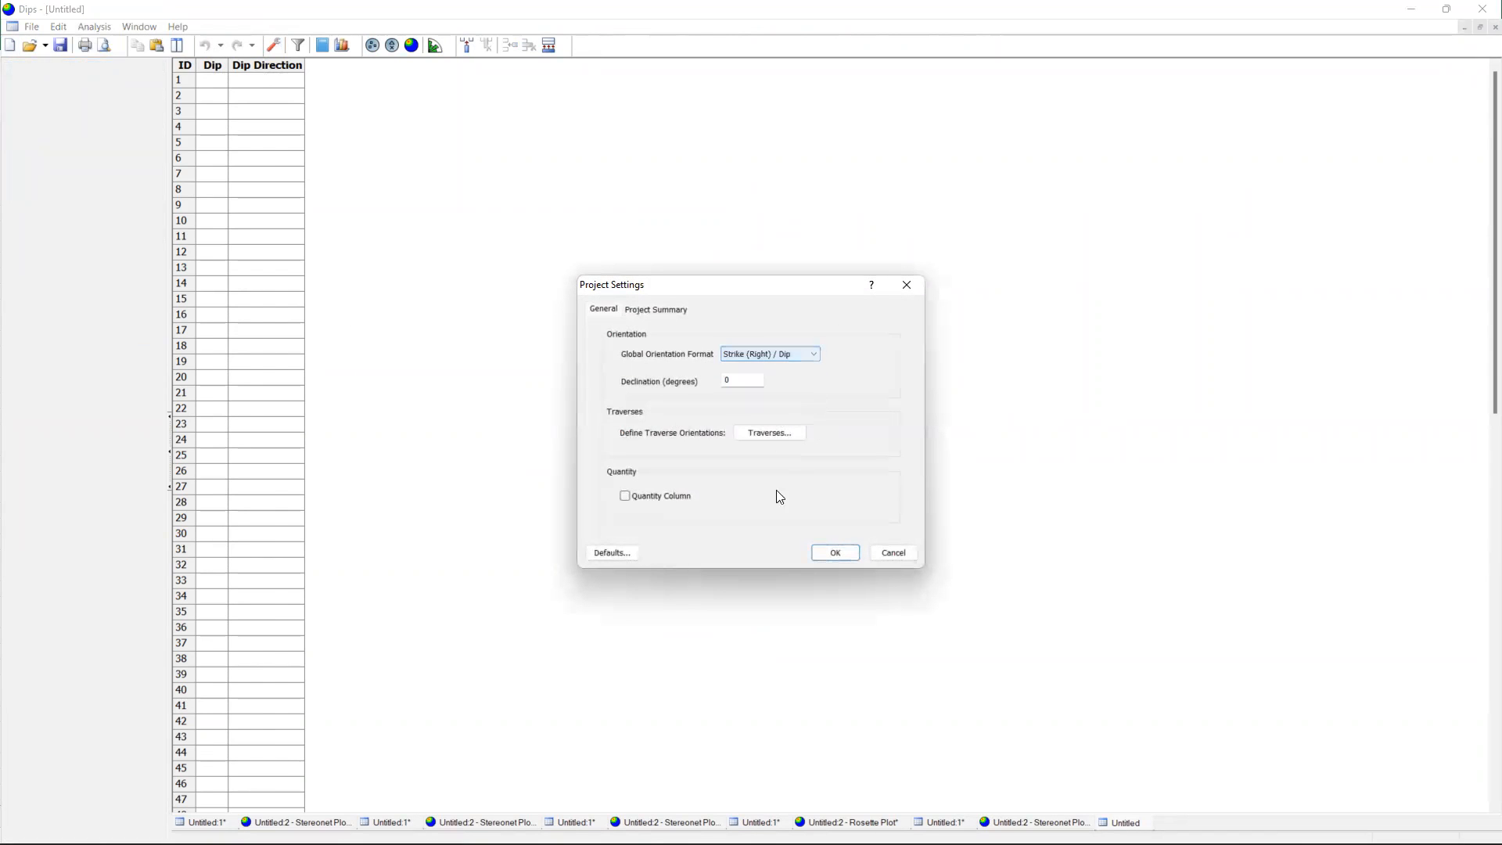
click(825, 554)
Paste the copied breccia strike and dip values into the table from row 1 and create a rosette plot.
key(ctrl+v)
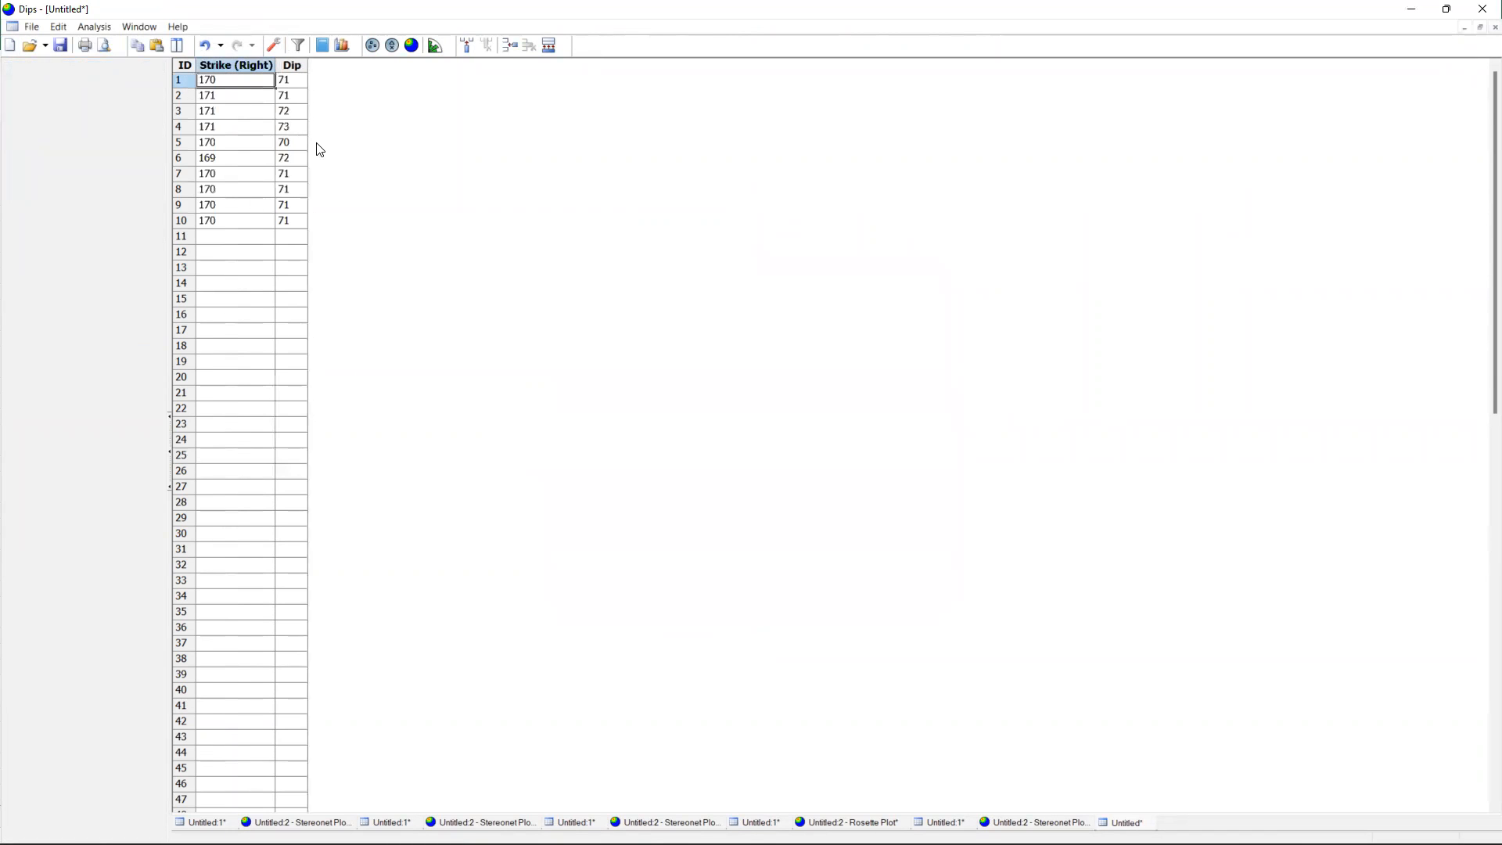
click(435, 45)
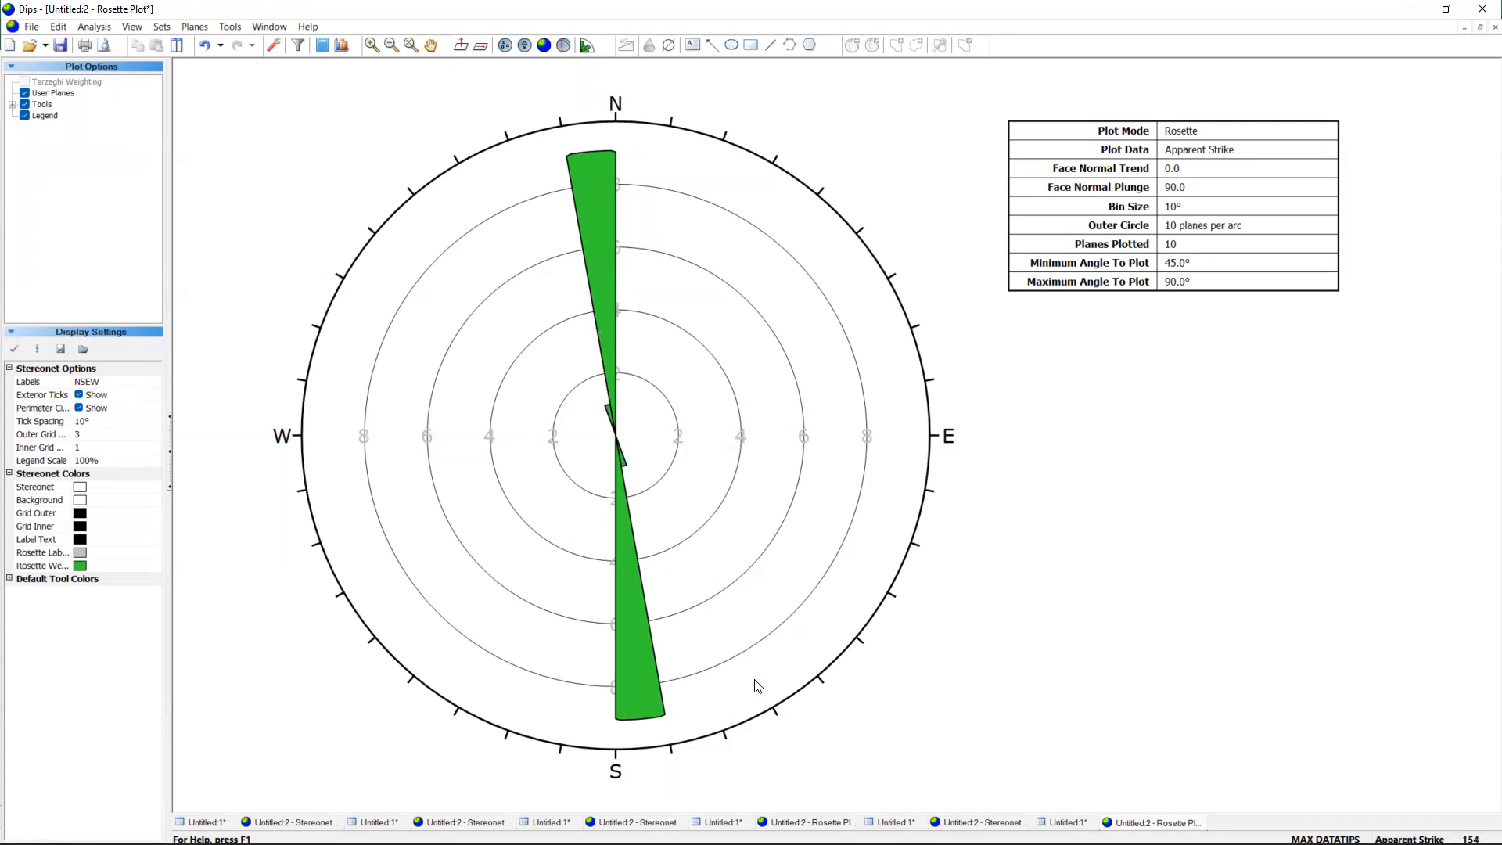
On the SF/GF stereonet plot, add a user plane labelled BS at 175/67, with its pole on the eastern concentration beside the SF pole.
click(982, 822)
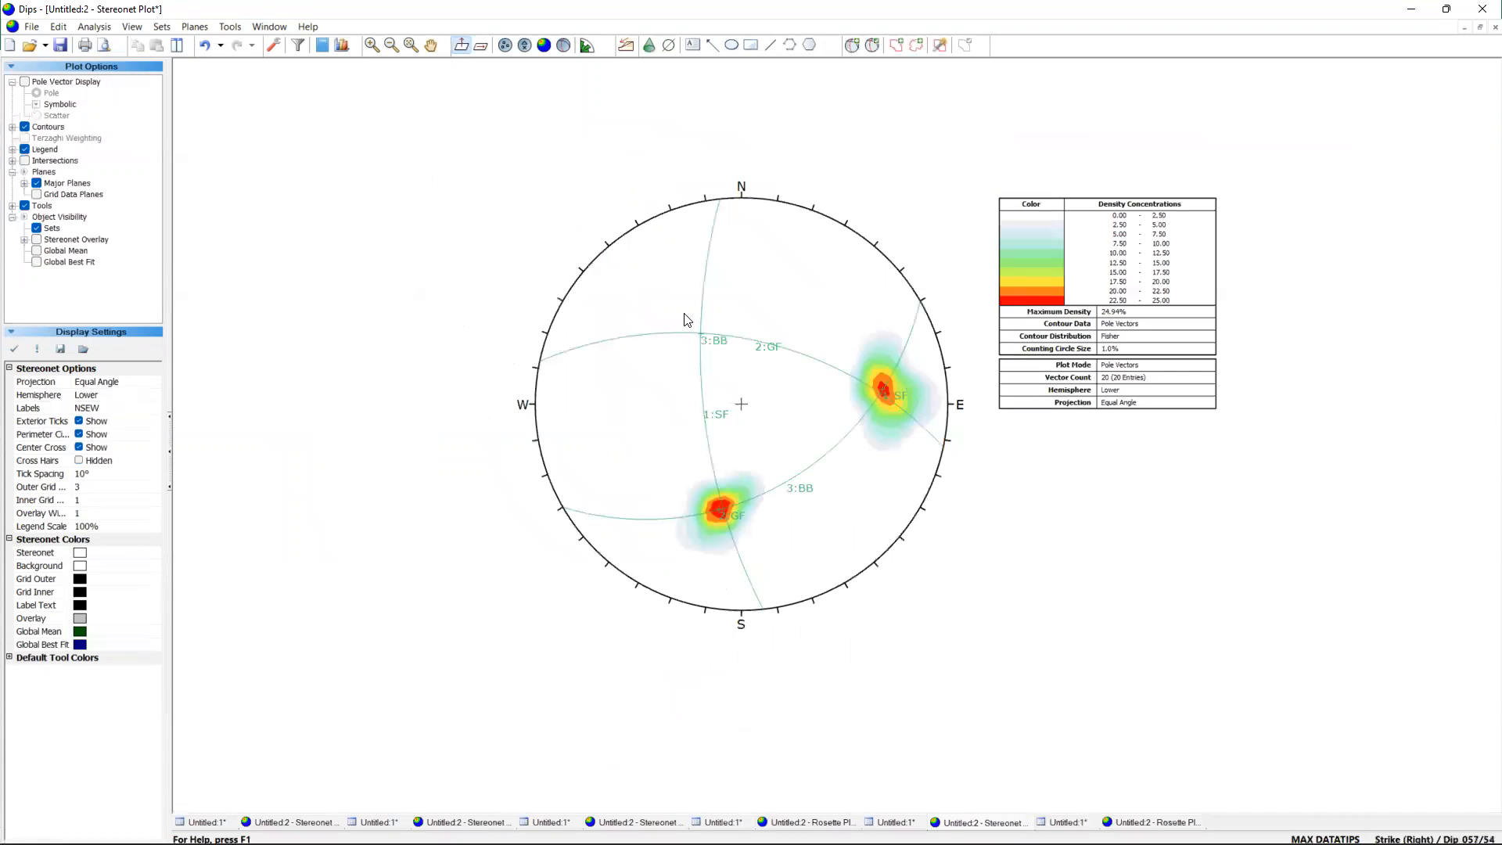
scroll(767, 283, up, 1)
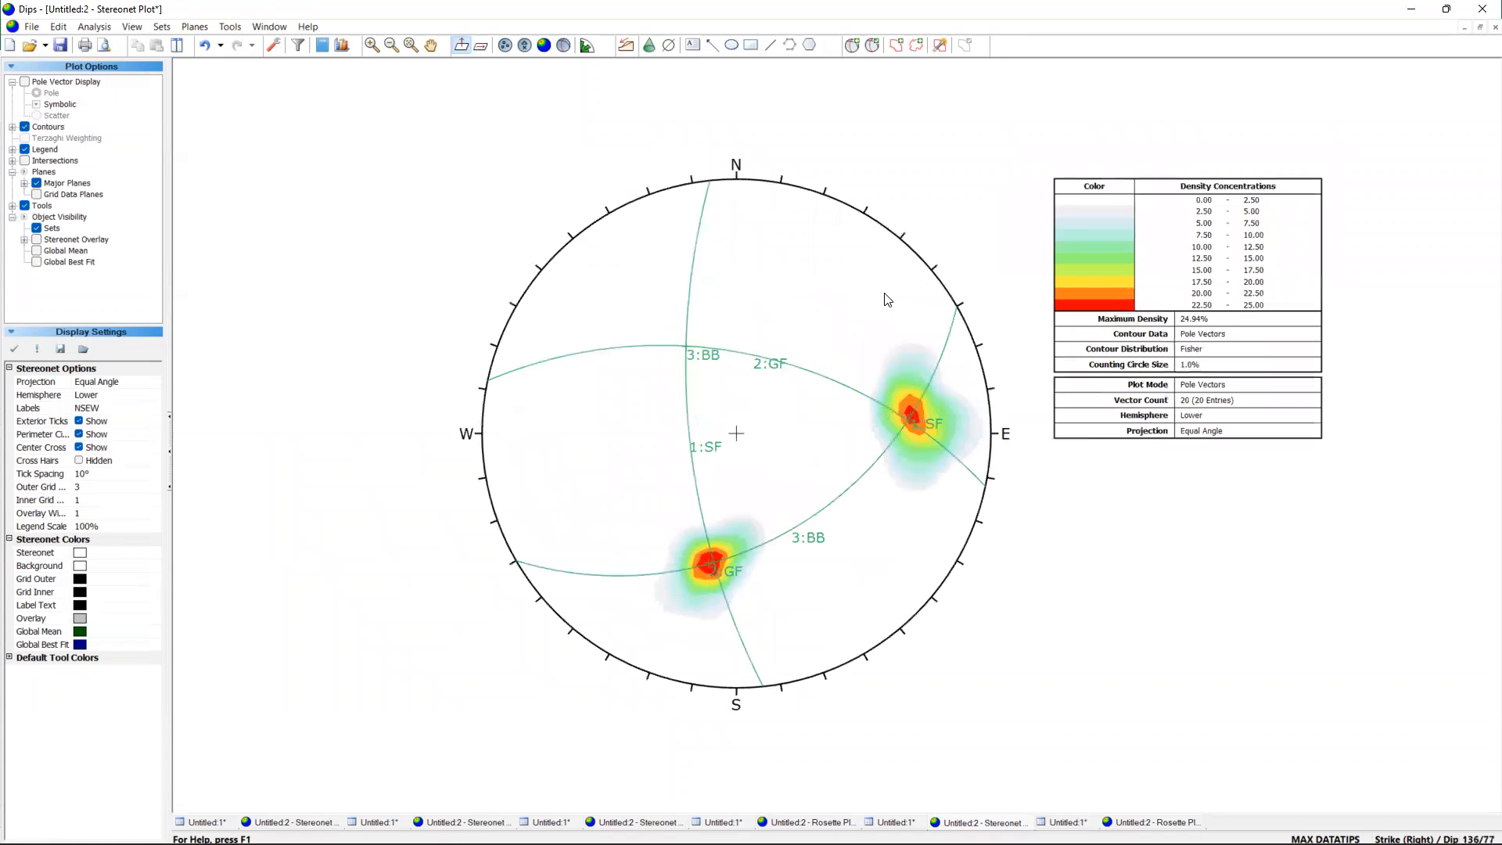
click(852, 44)
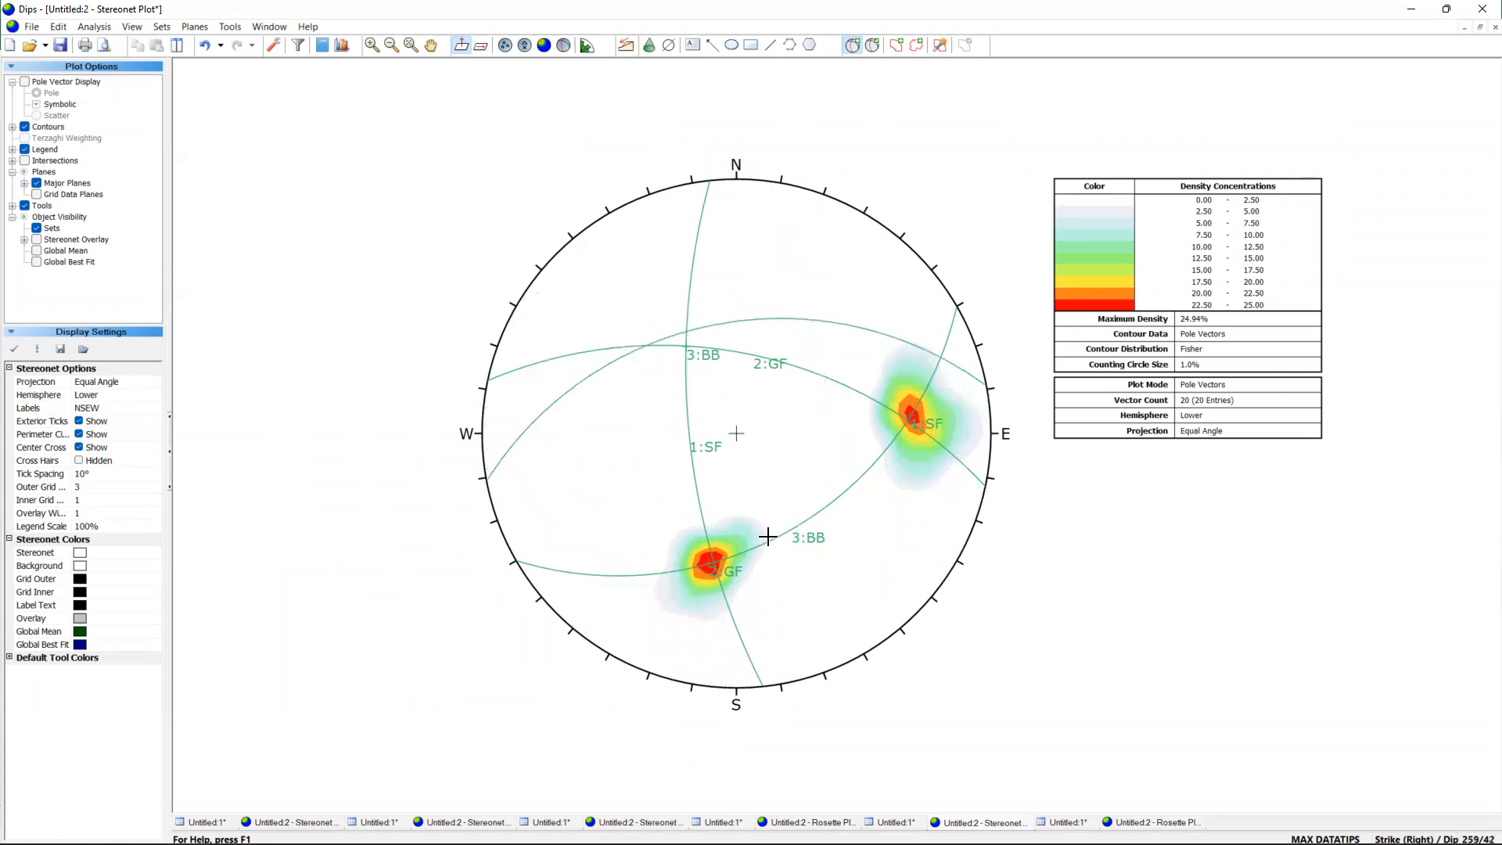
click(904, 418)
click(752, 371)
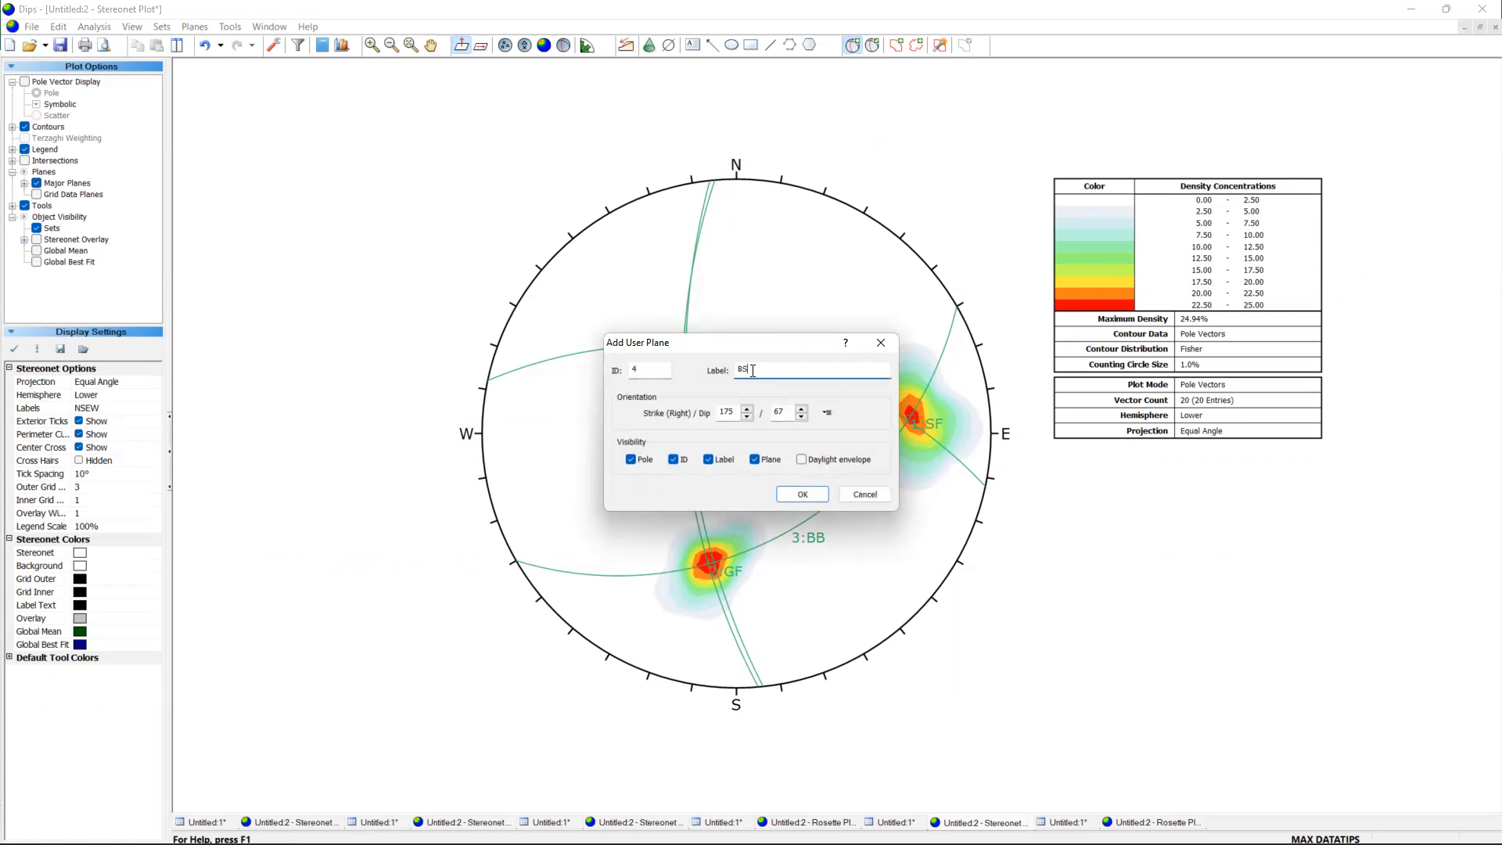
click(792, 499)
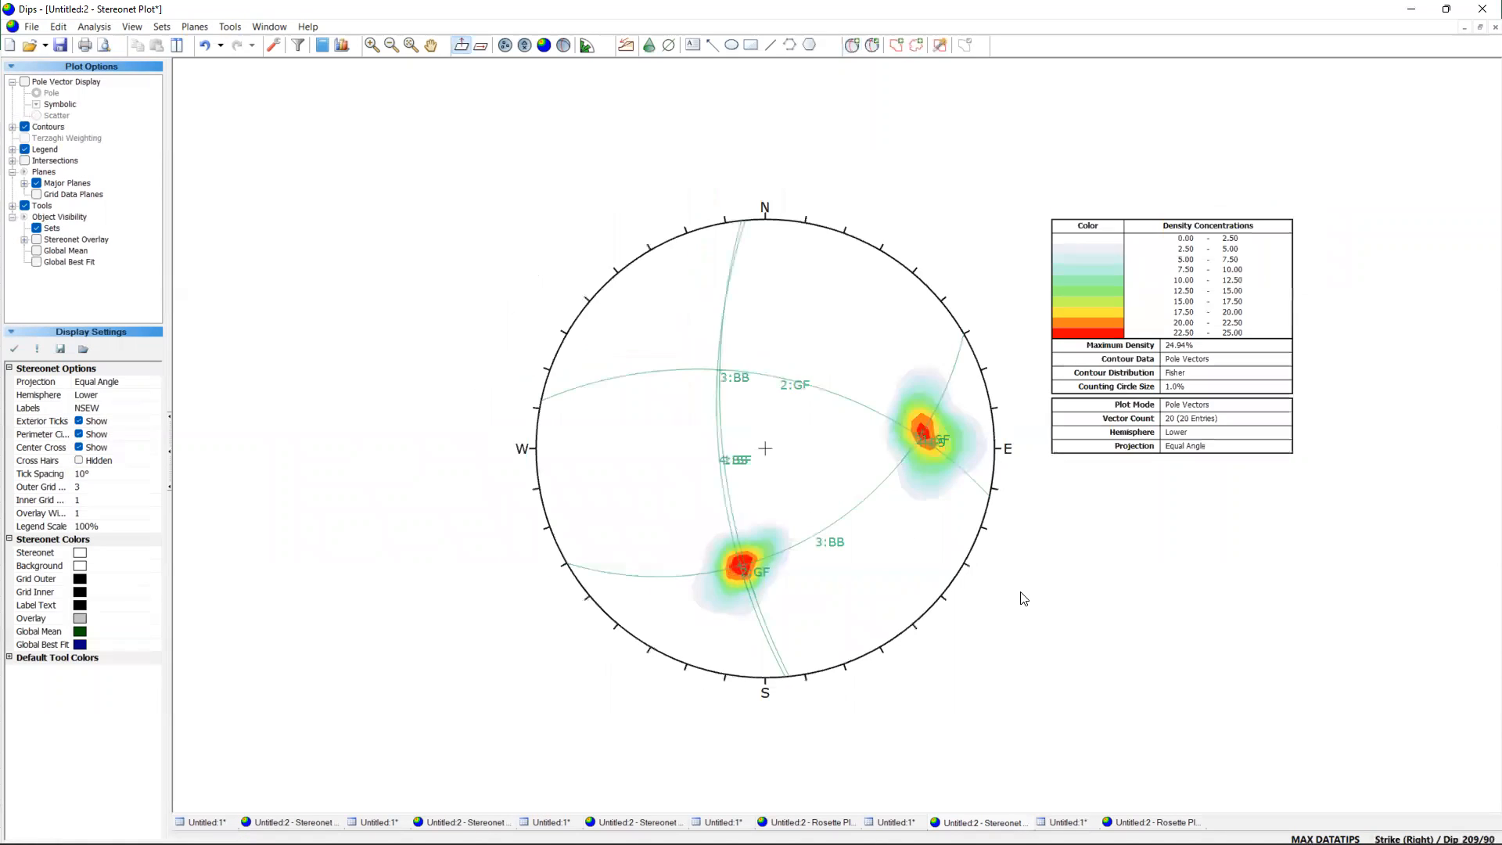
Switch the stereonet to show only the user planes, without the density contours.
scroll(1053, 596, up, 1)
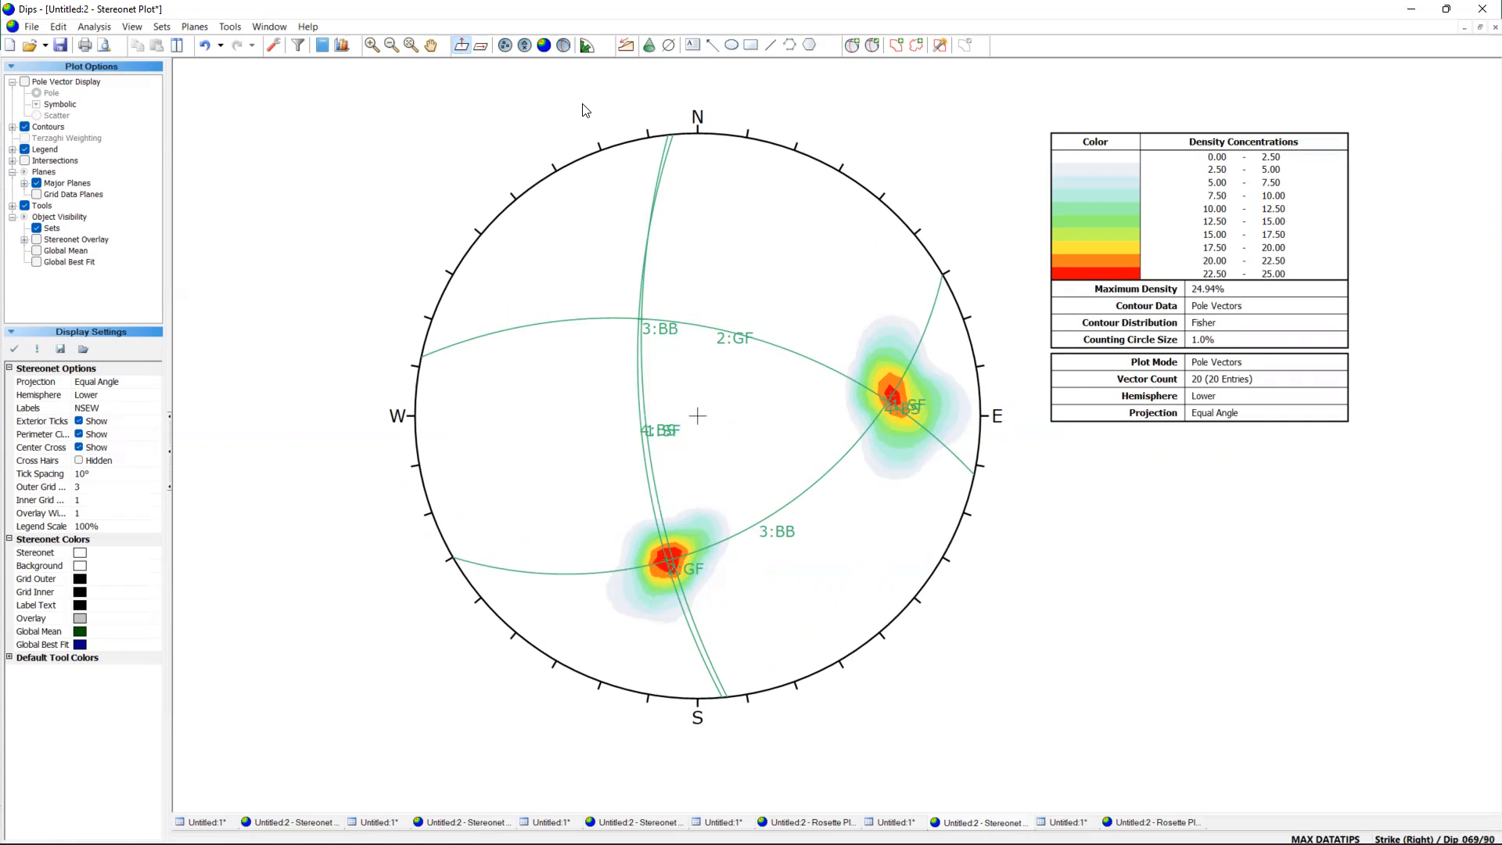
click(564, 46)
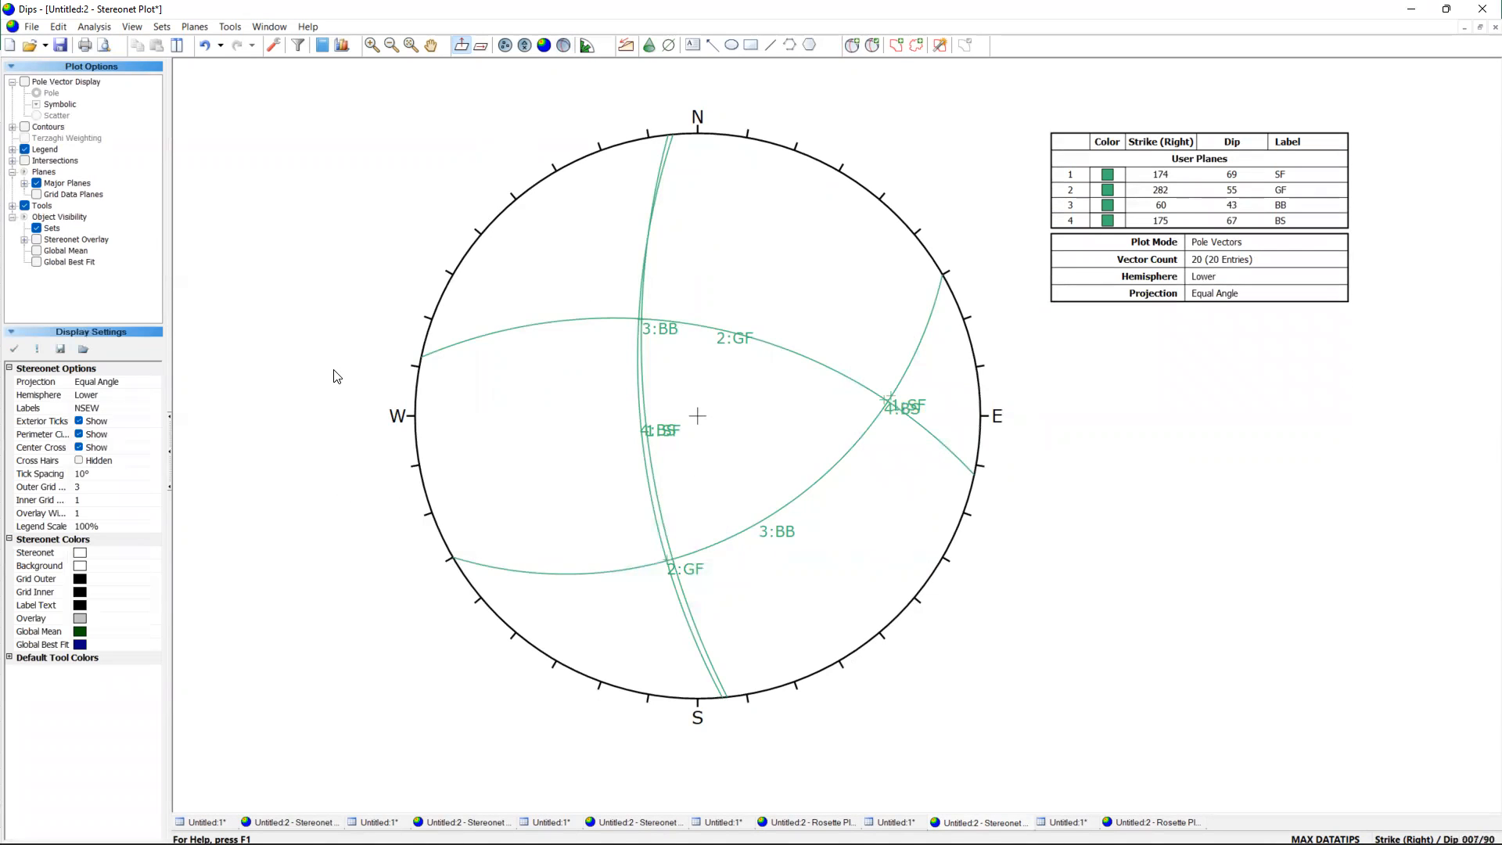
Open the user planes for editing and hide the pole and the plane ID of the SF plane.
click(197, 27)
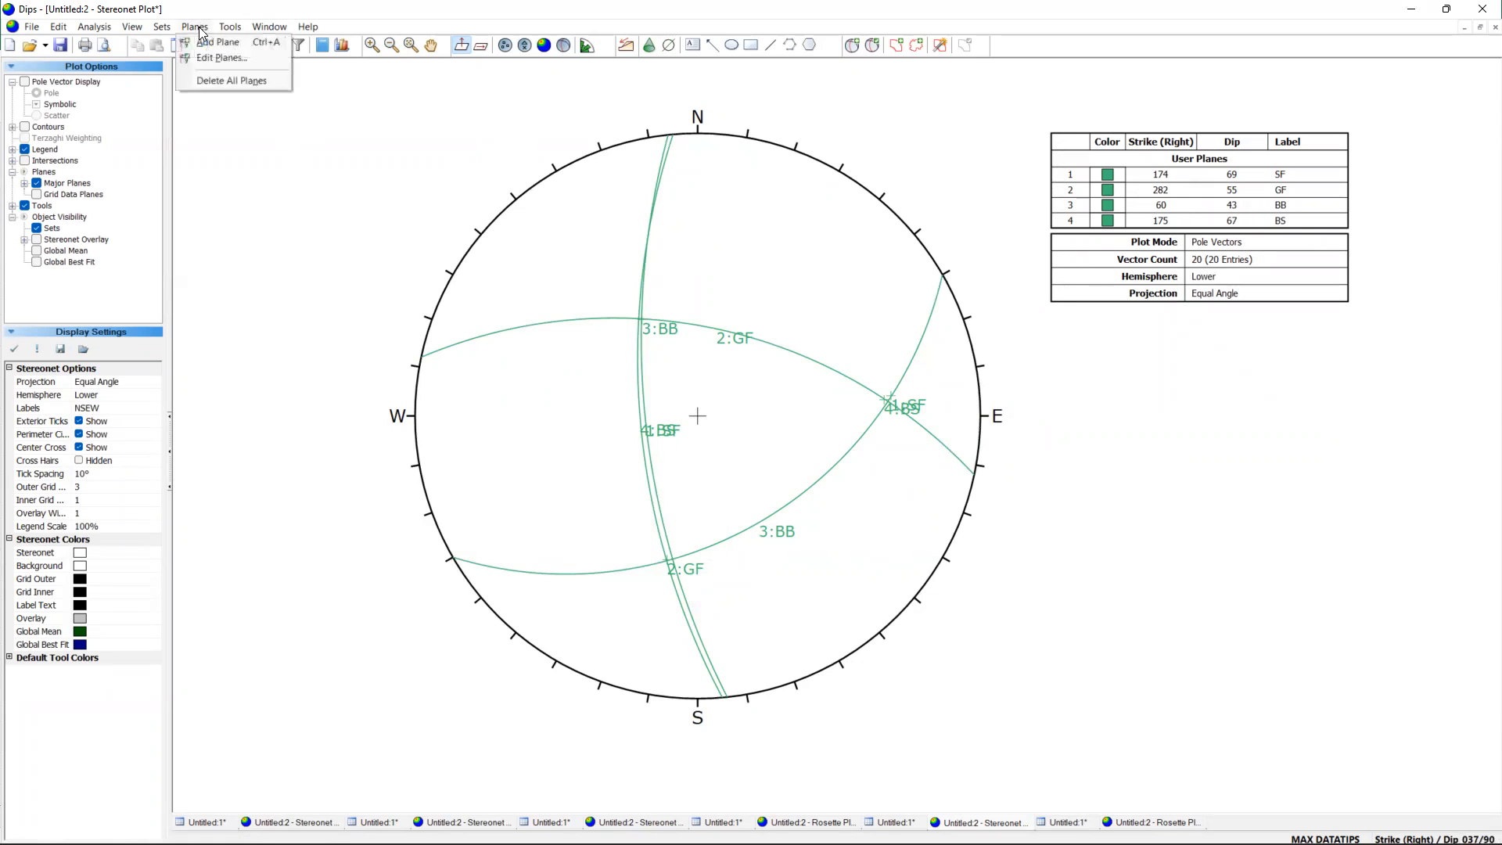
click(209, 60)
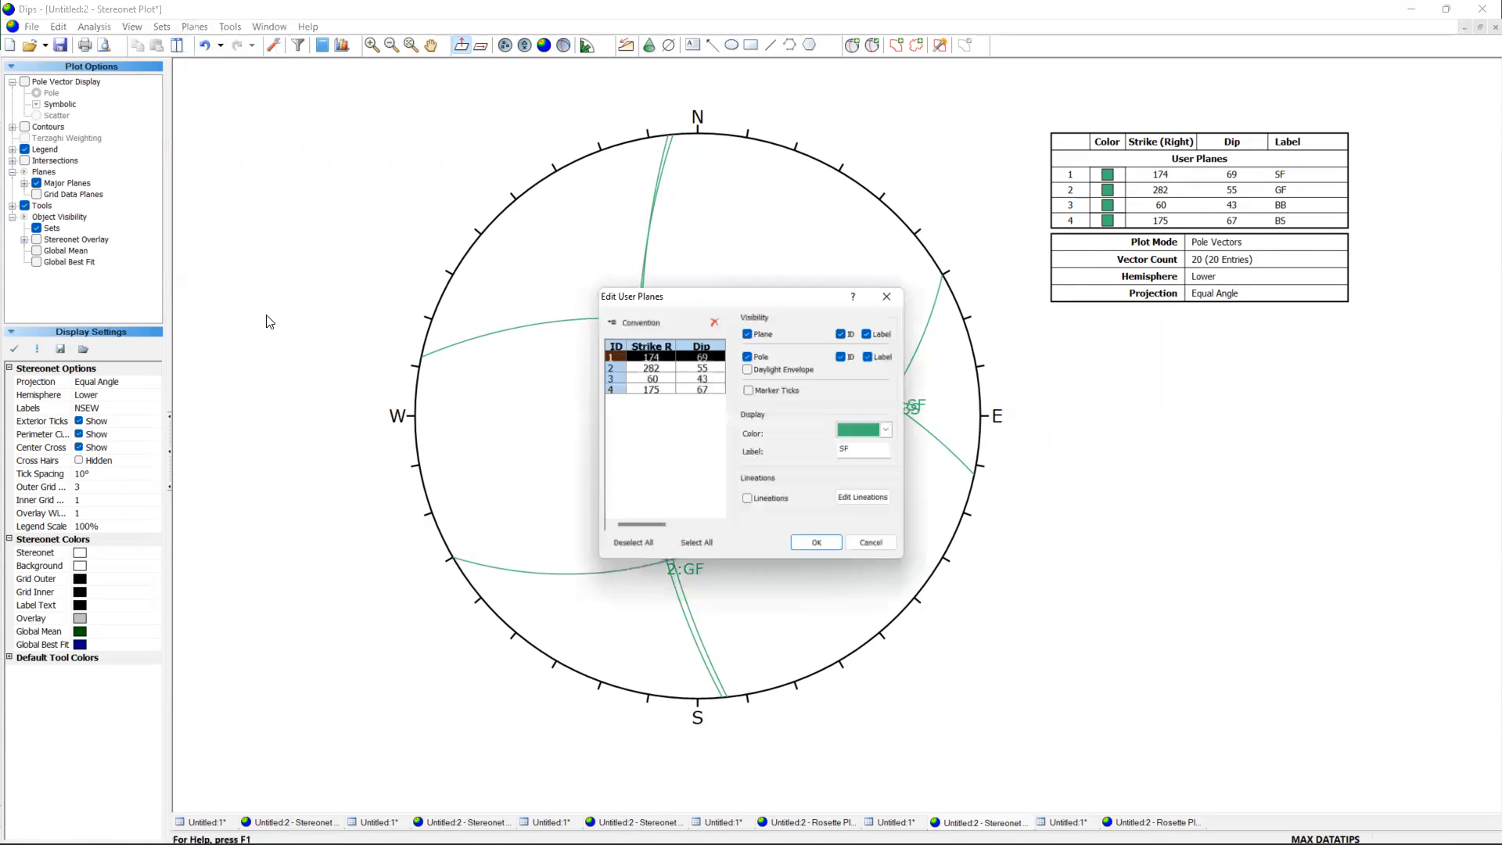
click(748, 353)
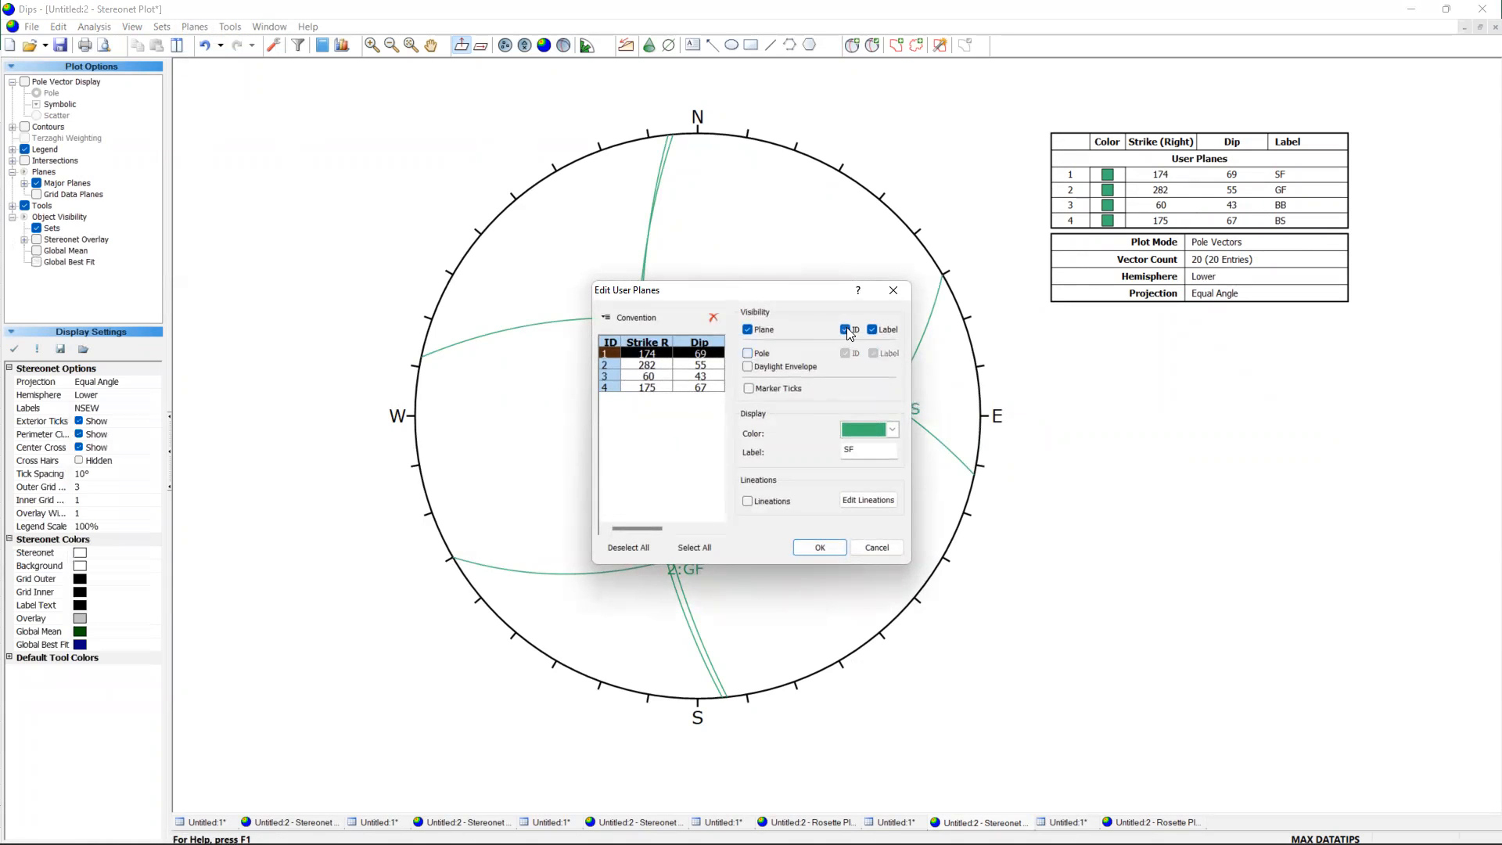
click(844, 330)
click(891, 429)
click(819, 547)
Hide the pole and plane ID of the GF plane and set its colour to orange.
click(701, 365)
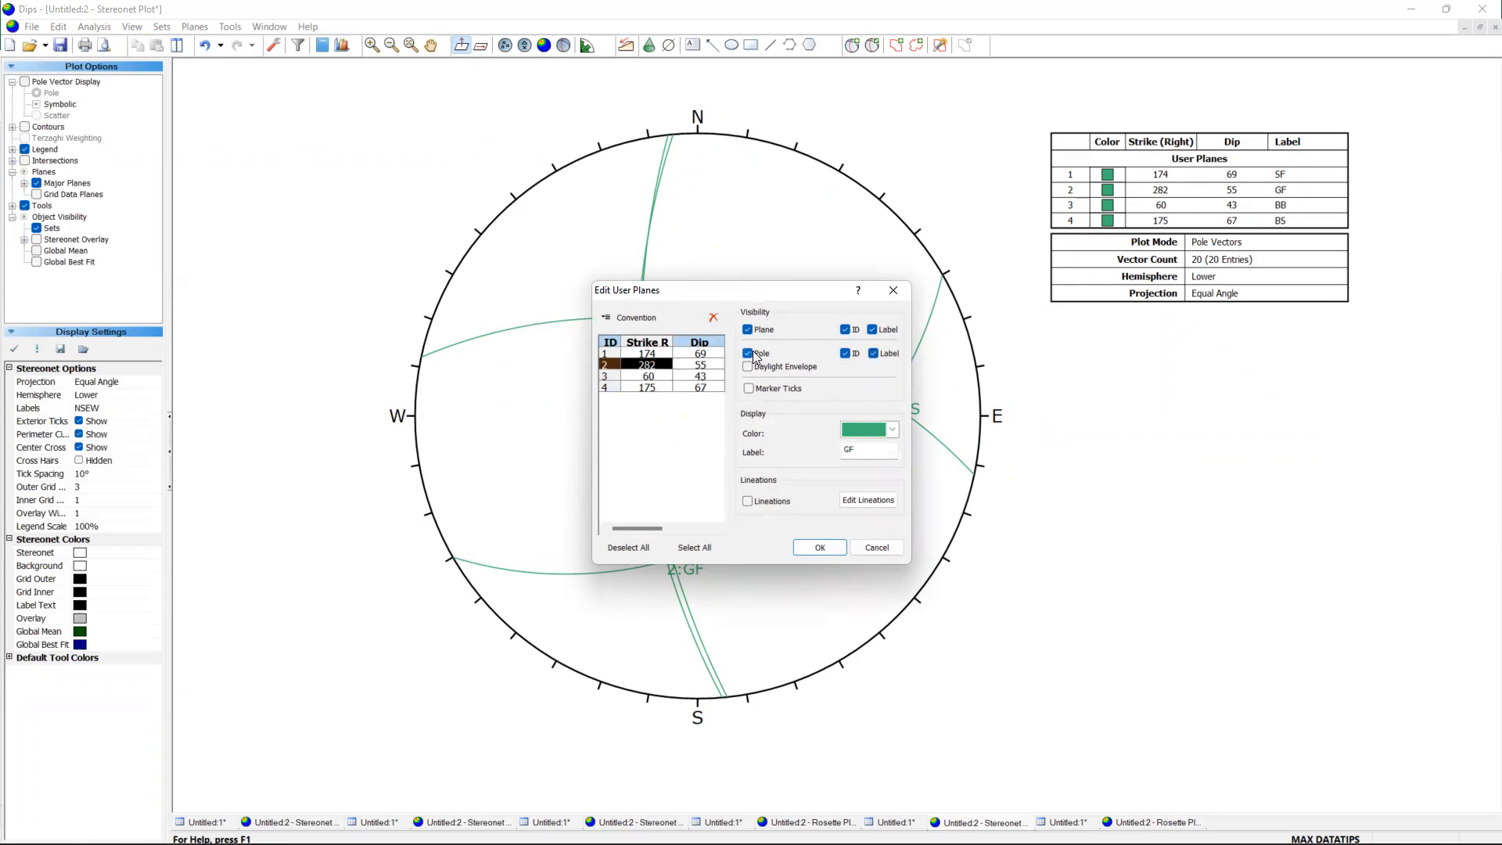
click(846, 329)
click(891, 431)
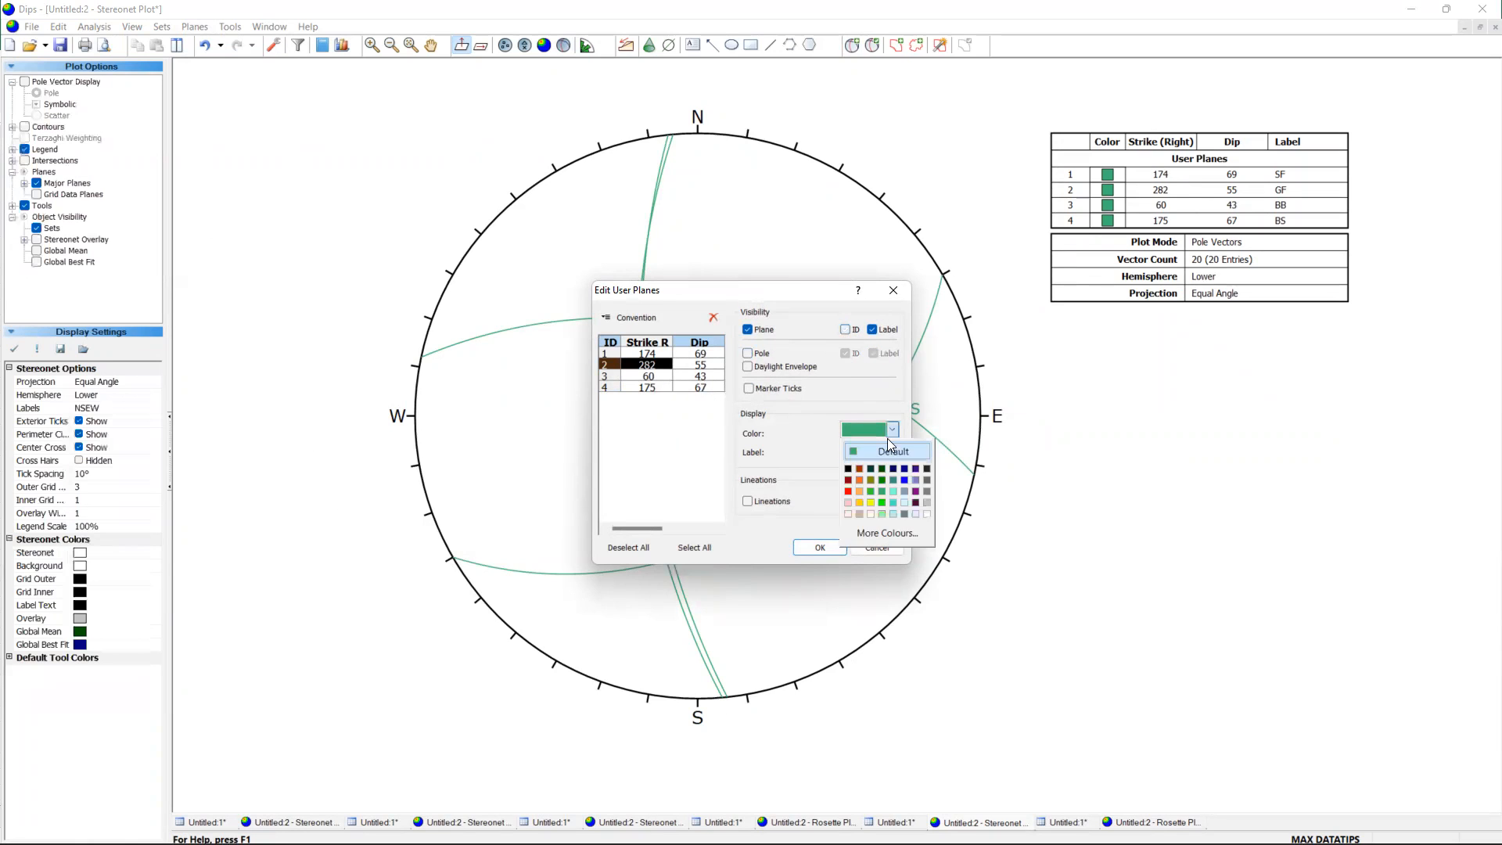
click(860, 480)
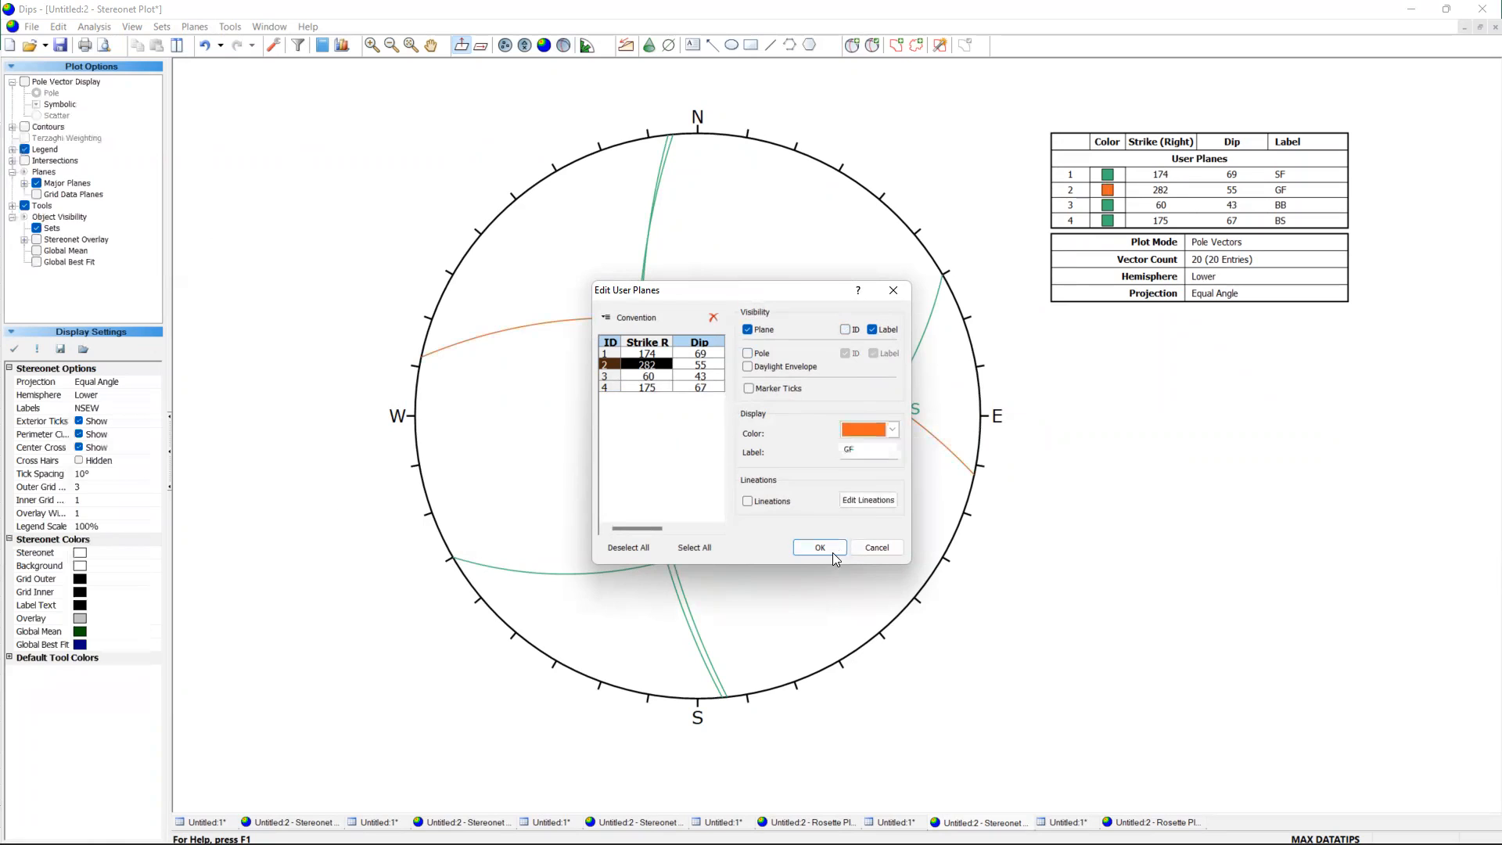
Hide the pole and plane ID of the BB plane and set its colour to purple.
click(702, 377)
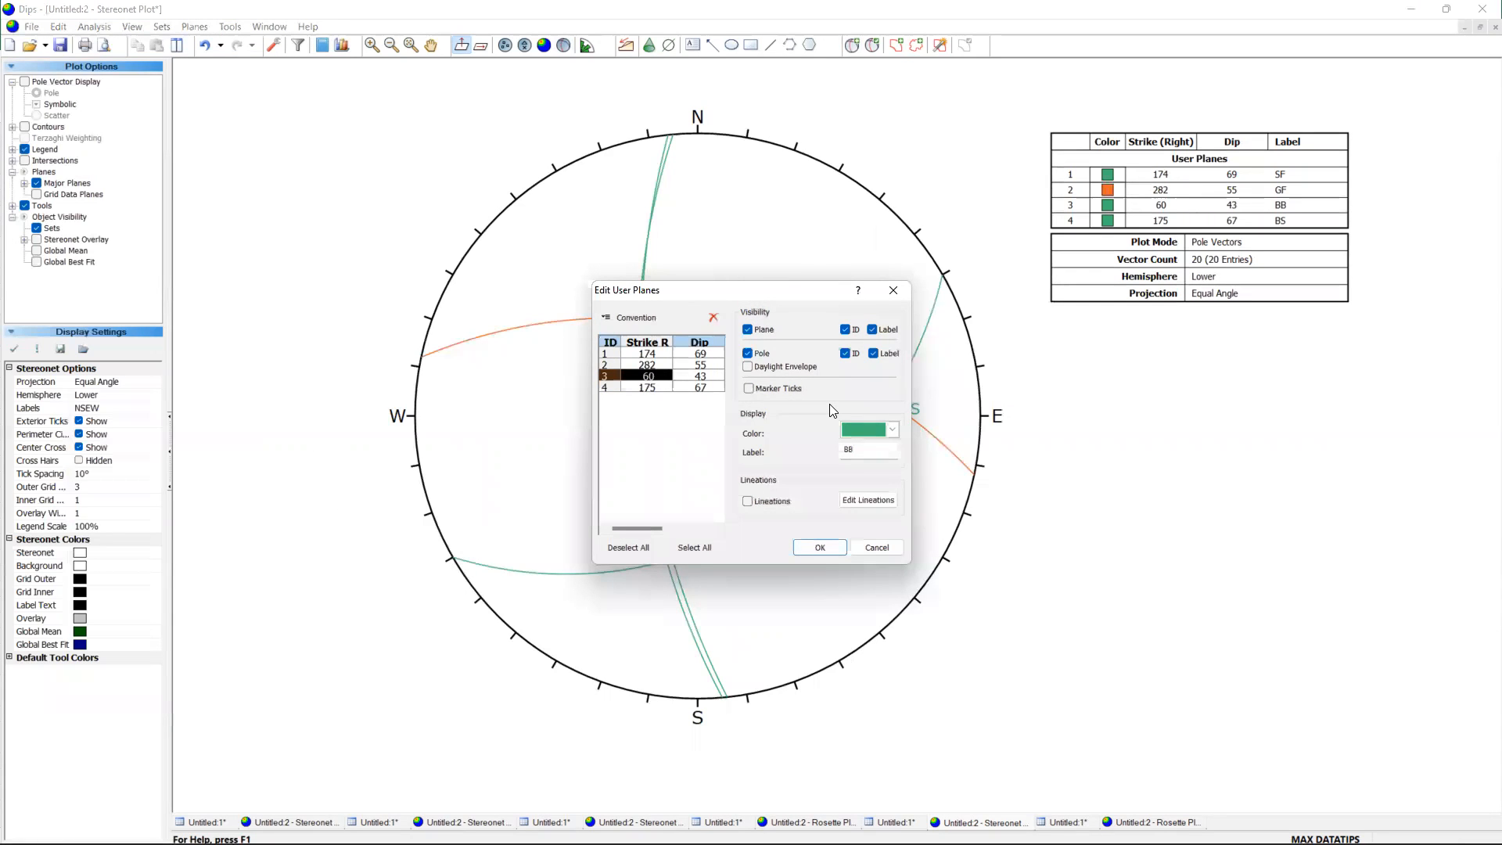
click(761, 354)
click(893, 431)
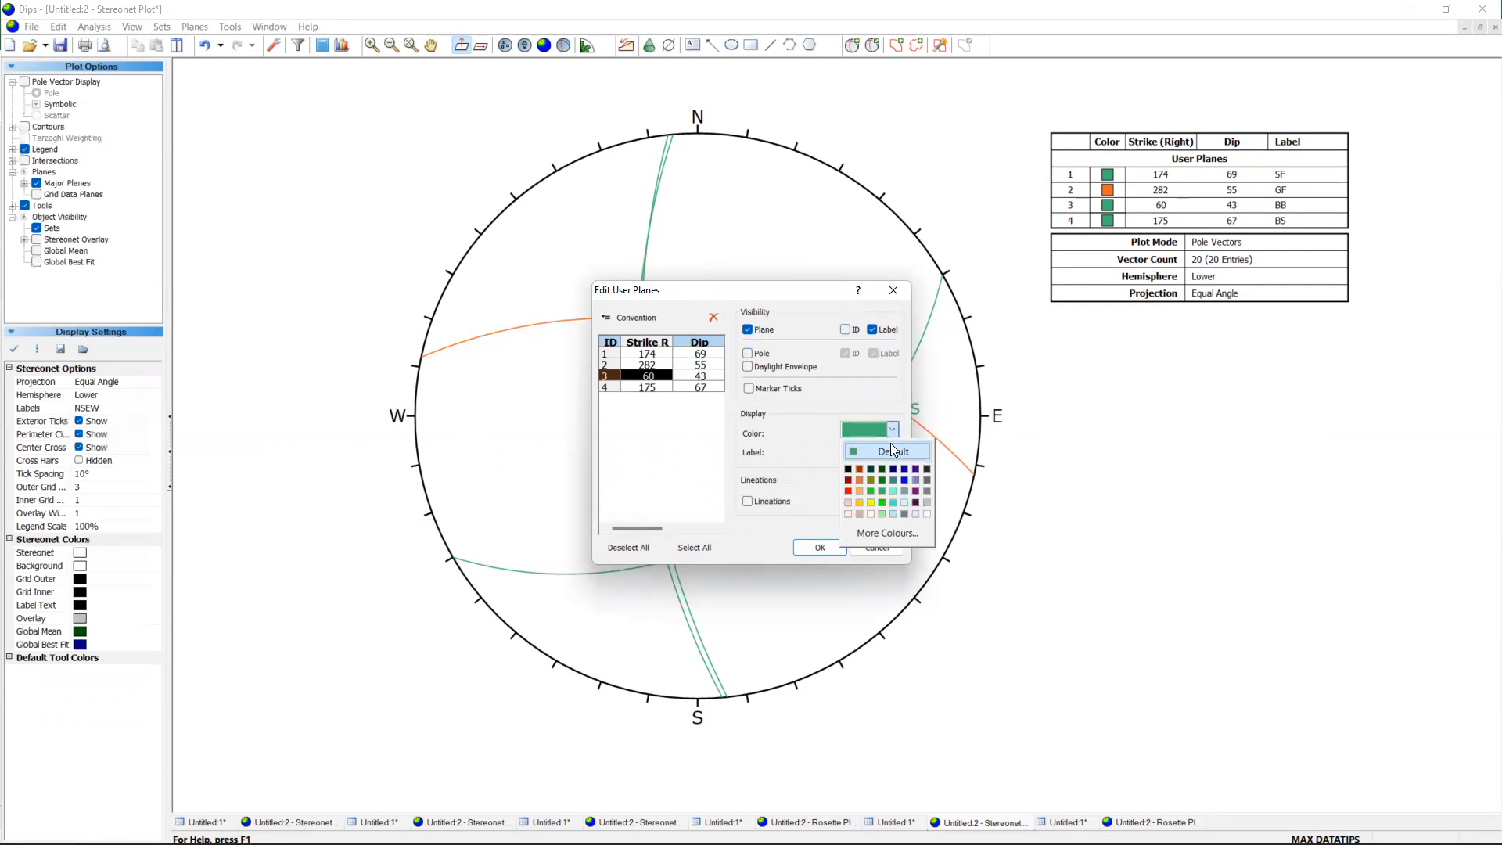
click(916, 491)
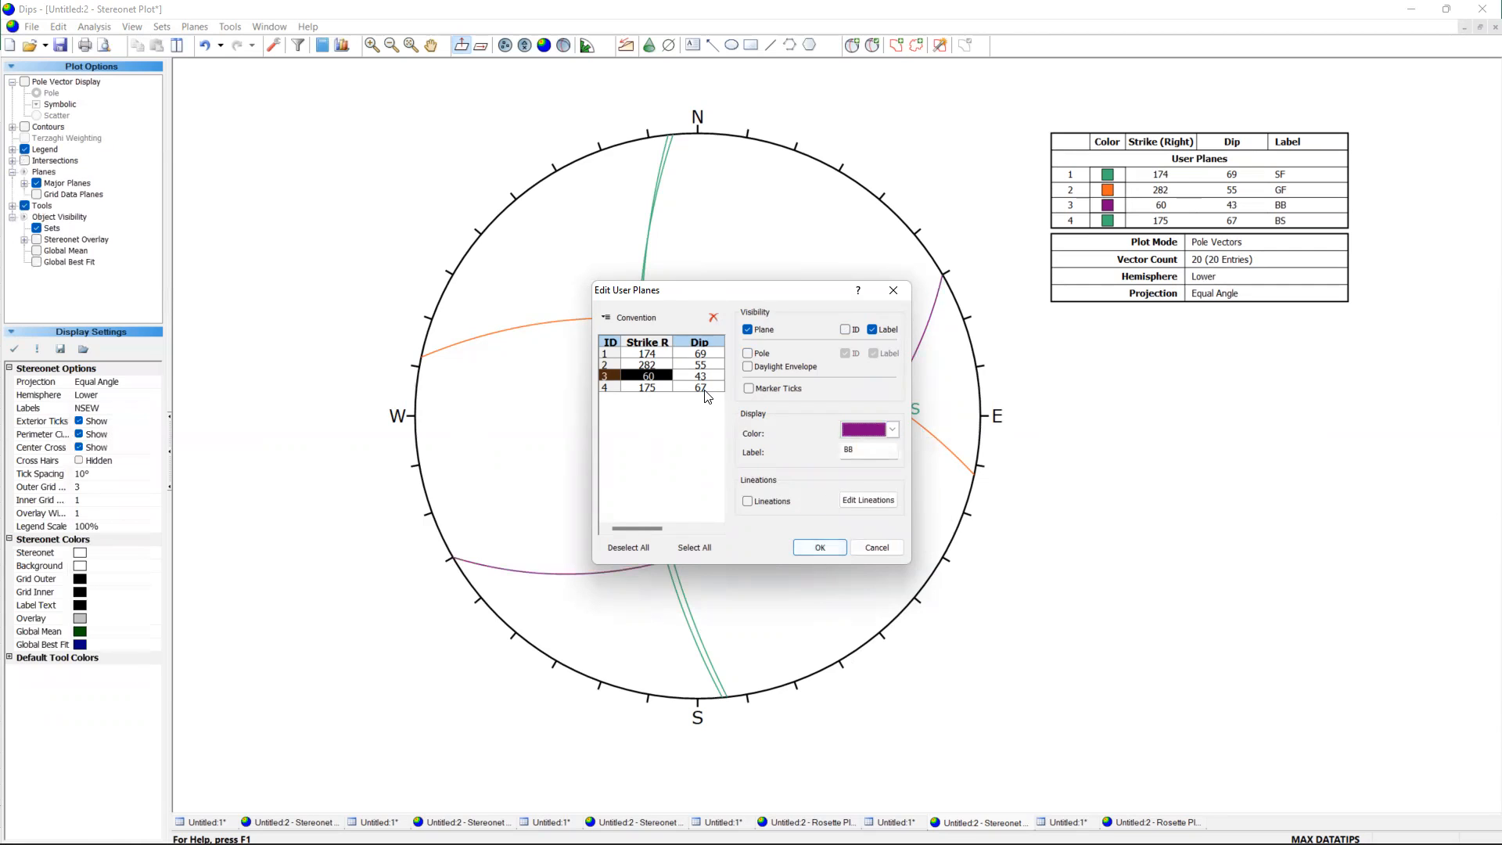
Hide the pole and plane ID of the BS plane.
click(647, 387)
click(845, 329)
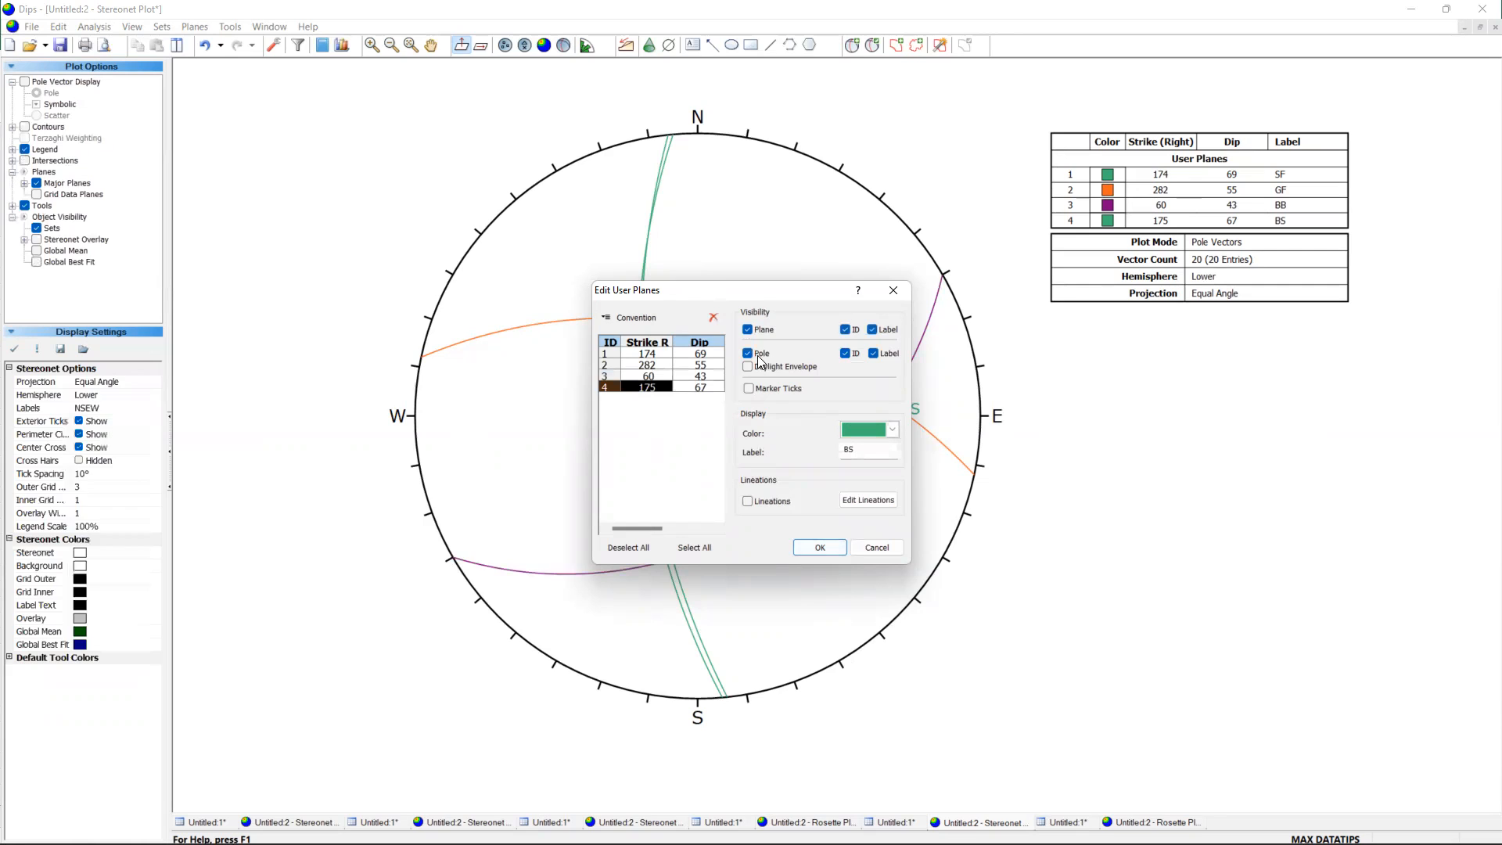
click(845, 329)
Try olive, purple, grey and orange as the colour of the BS plane.
click(892, 429)
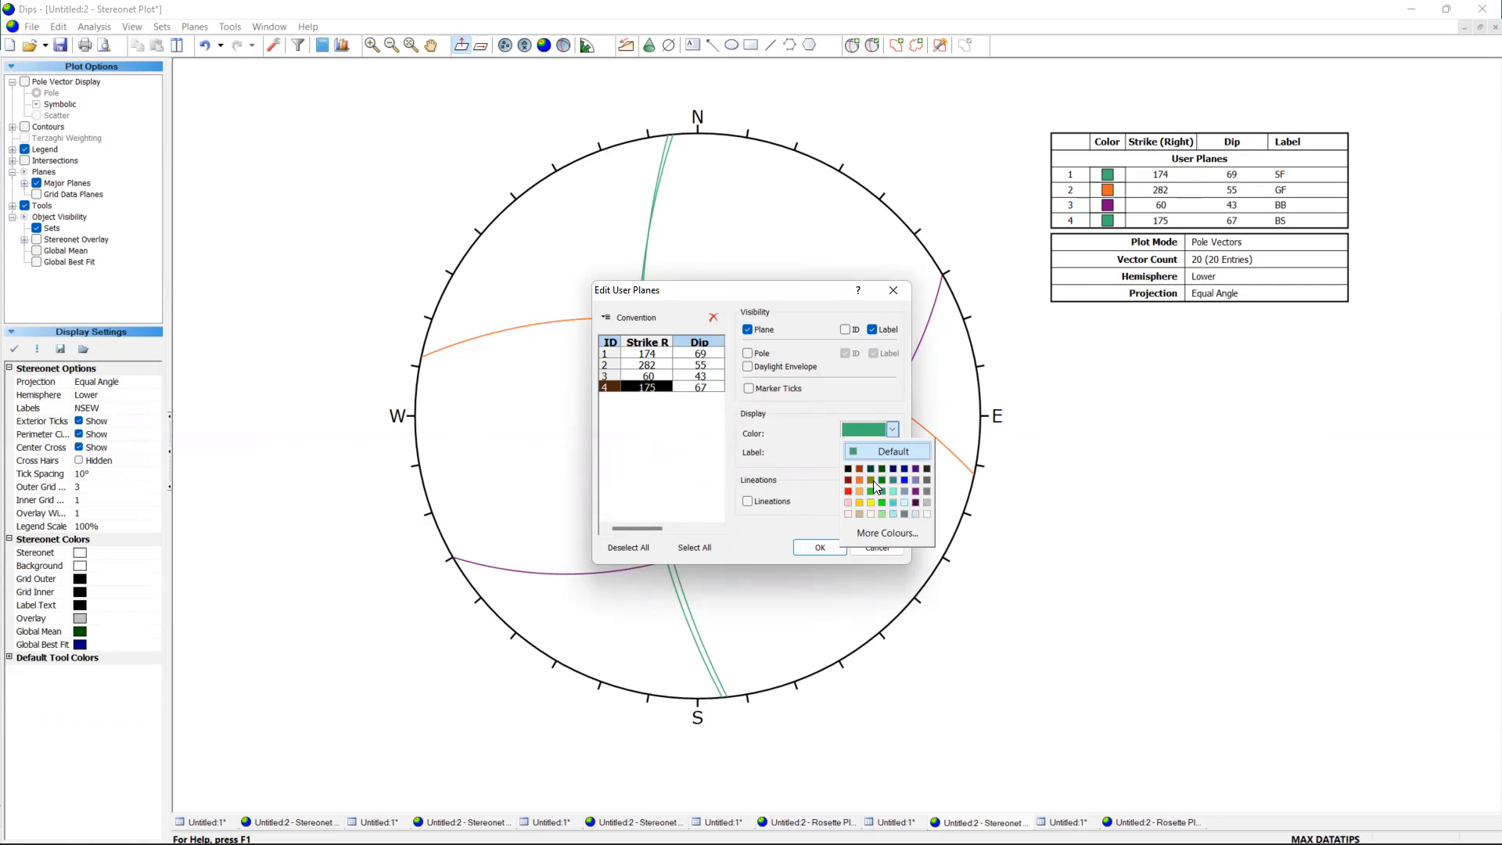
click(872, 479)
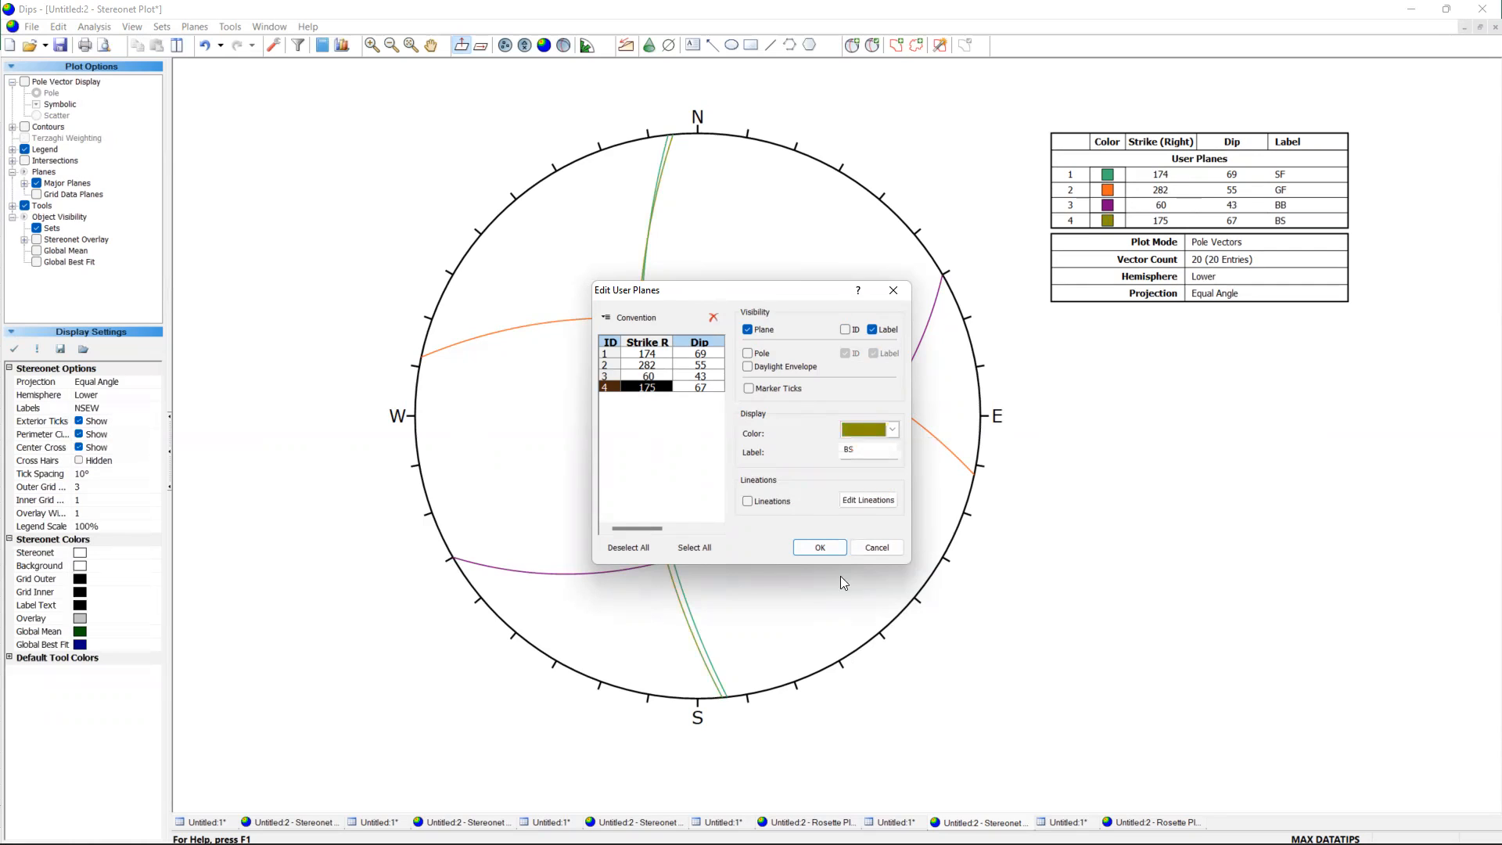
click(892, 430)
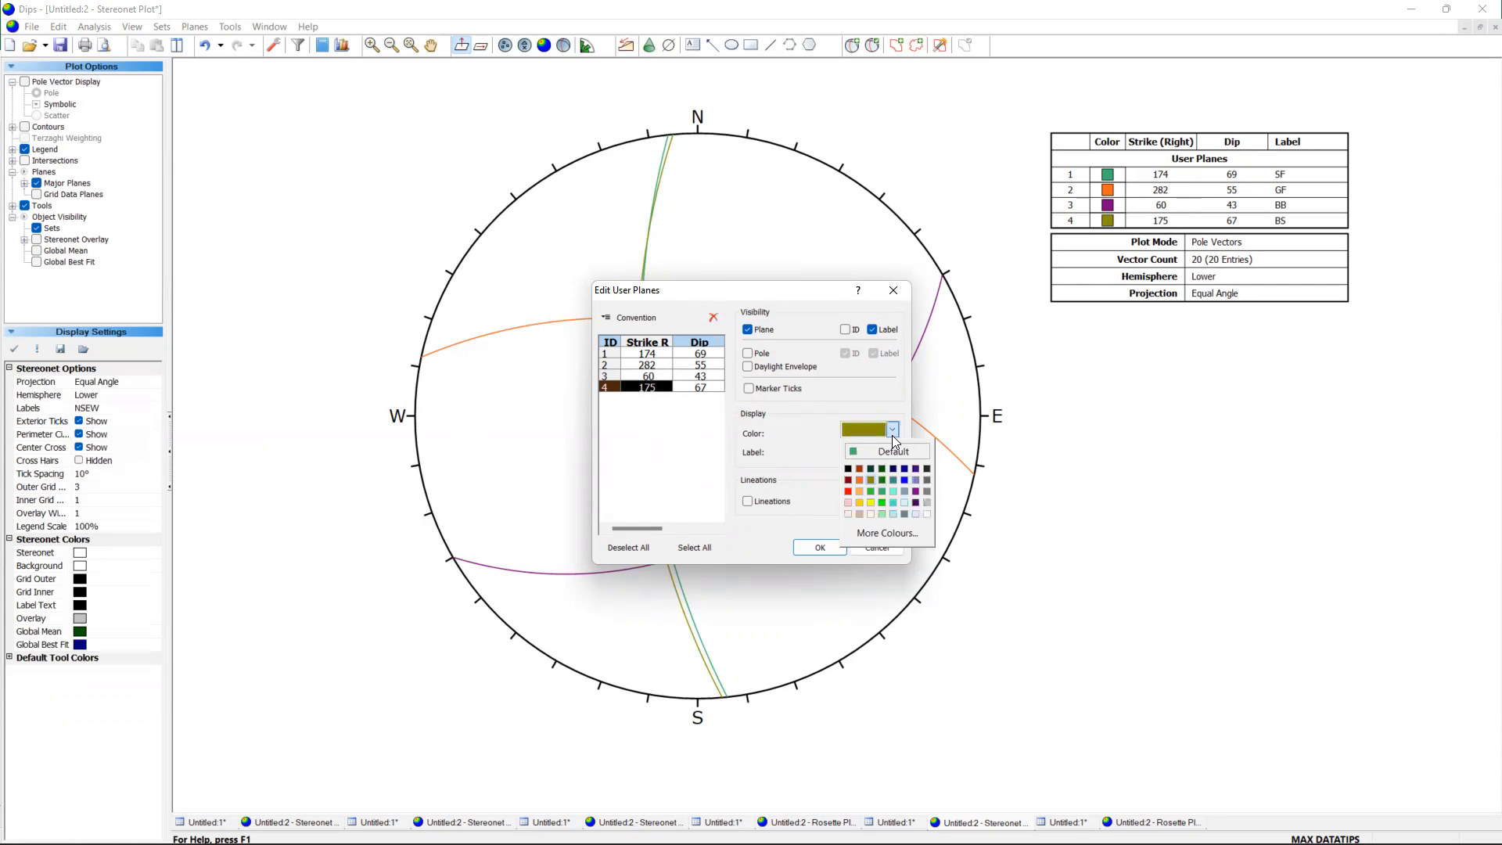
click(916, 491)
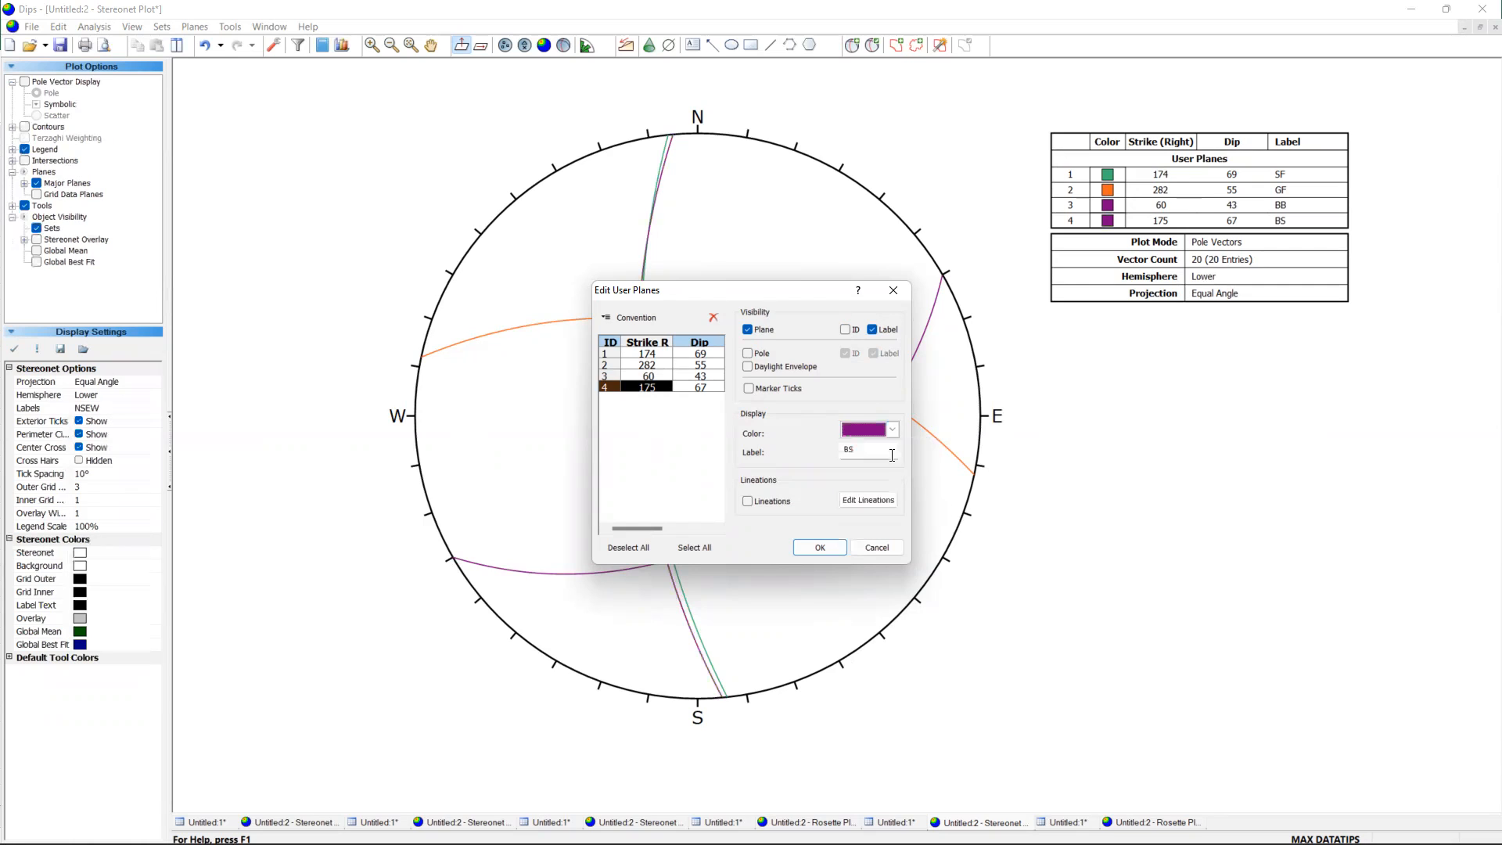
click(893, 432)
click(924, 489)
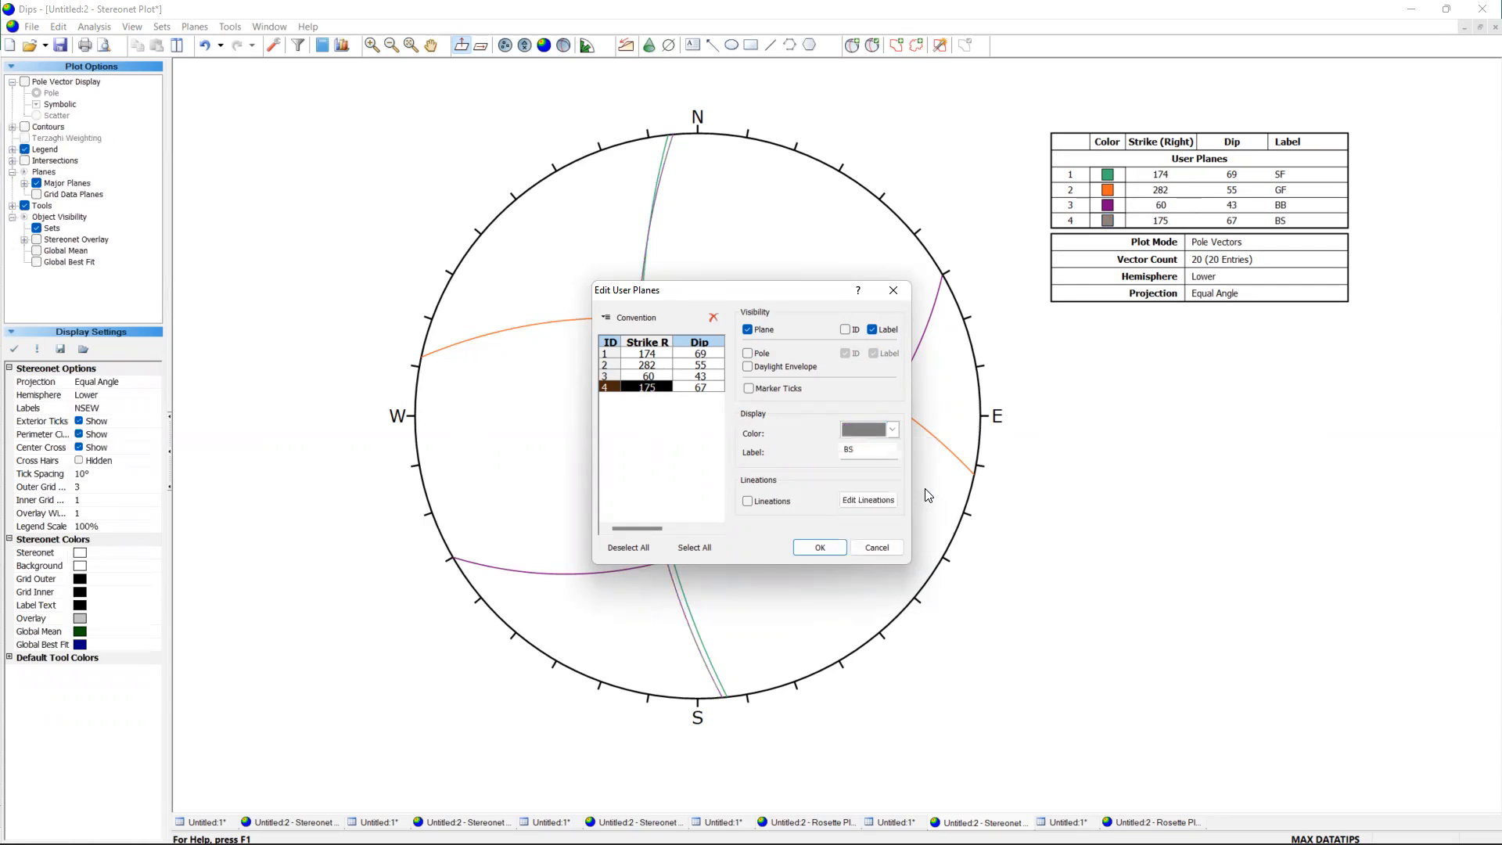
click(892, 430)
click(863, 482)
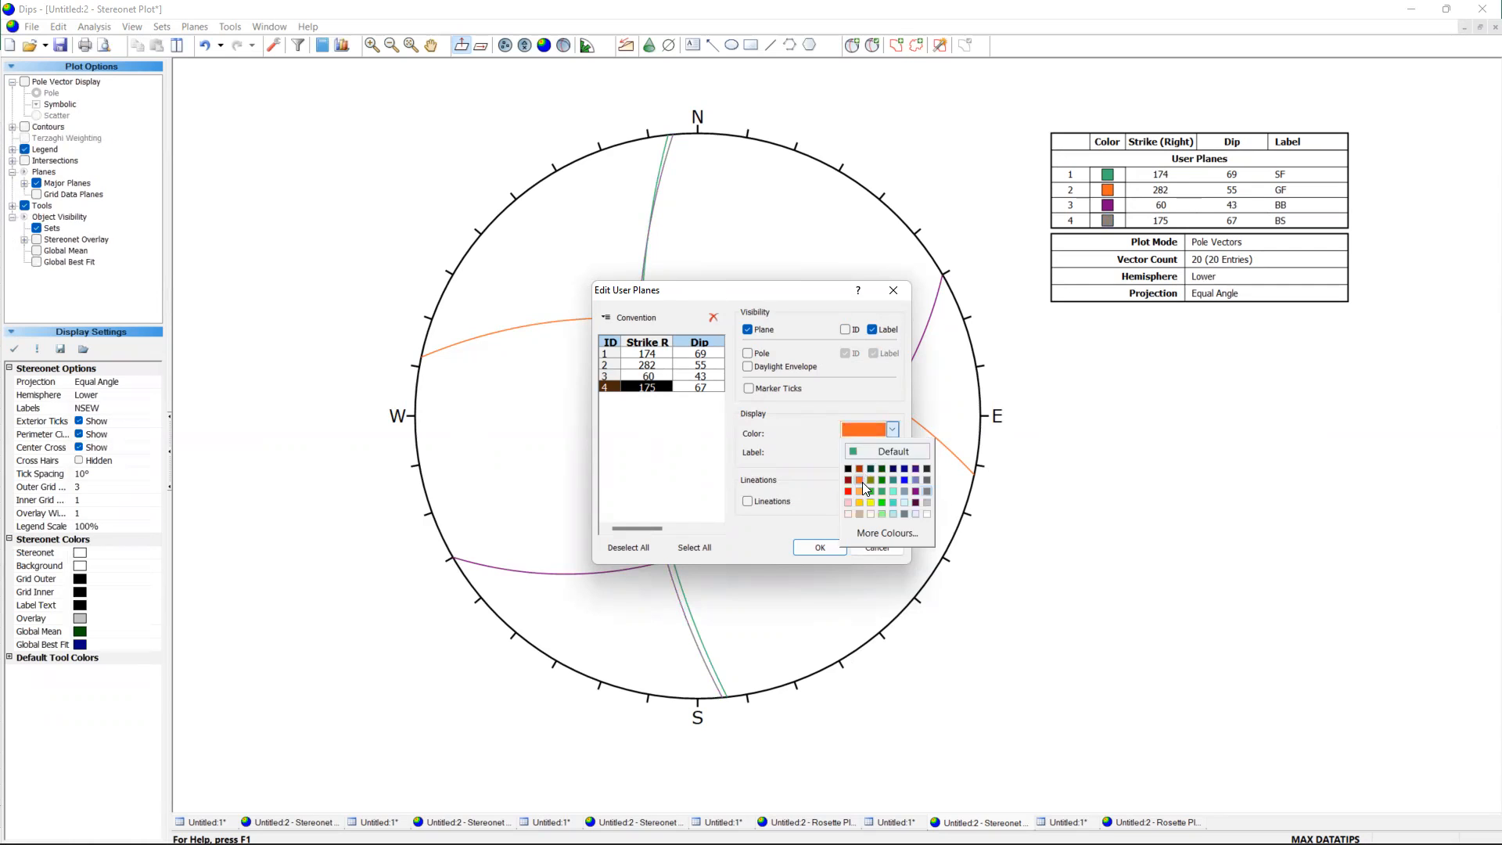
Set the BS plane's colour to red.
click(893, 430)
click(849, 492)
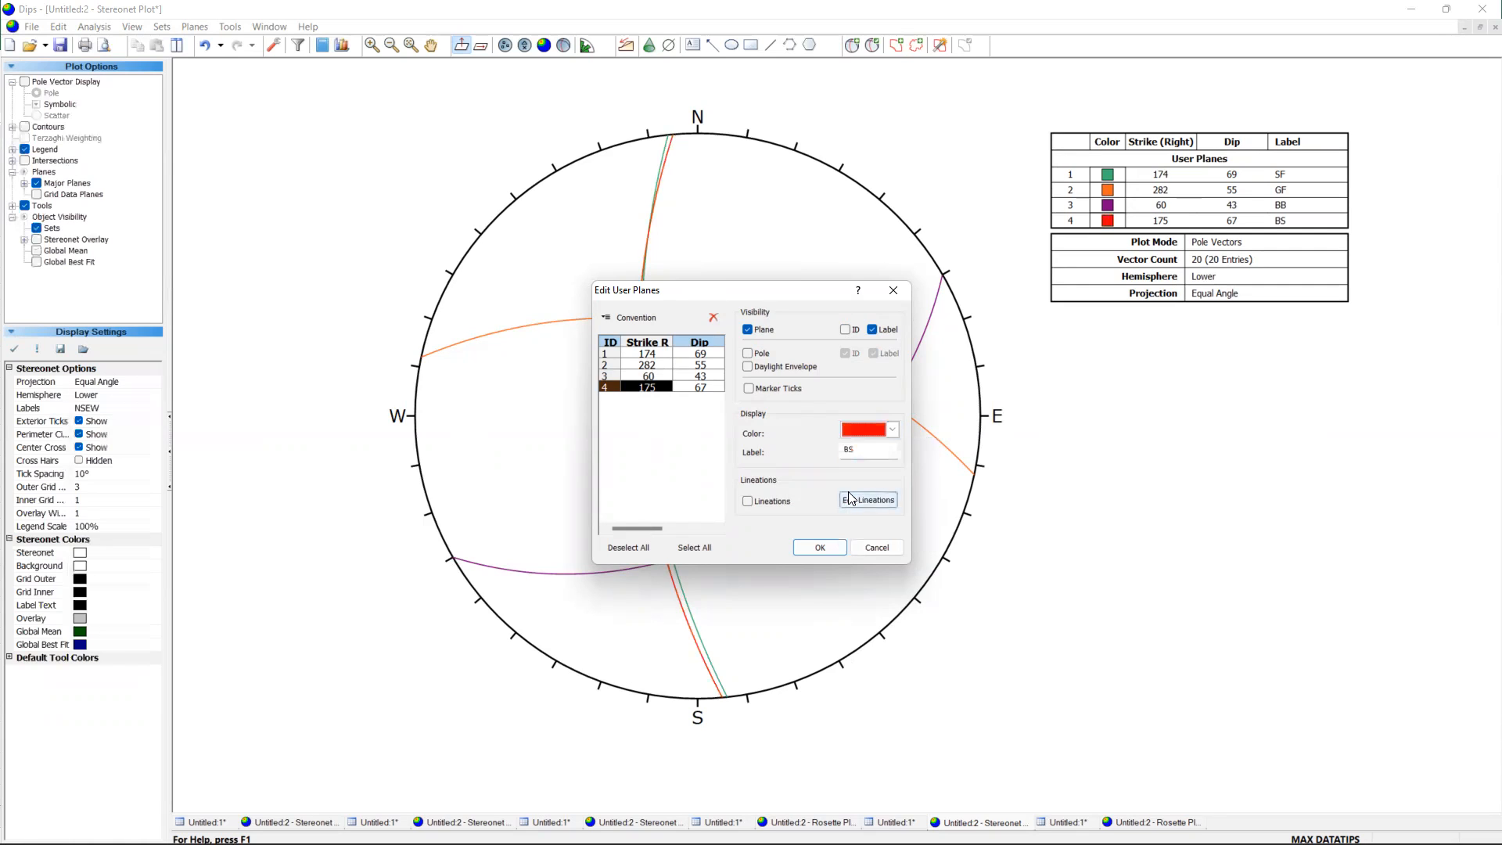
Try tan and dark purple as the colour of the GF plane.
click(722, 366)
click(893, 430)
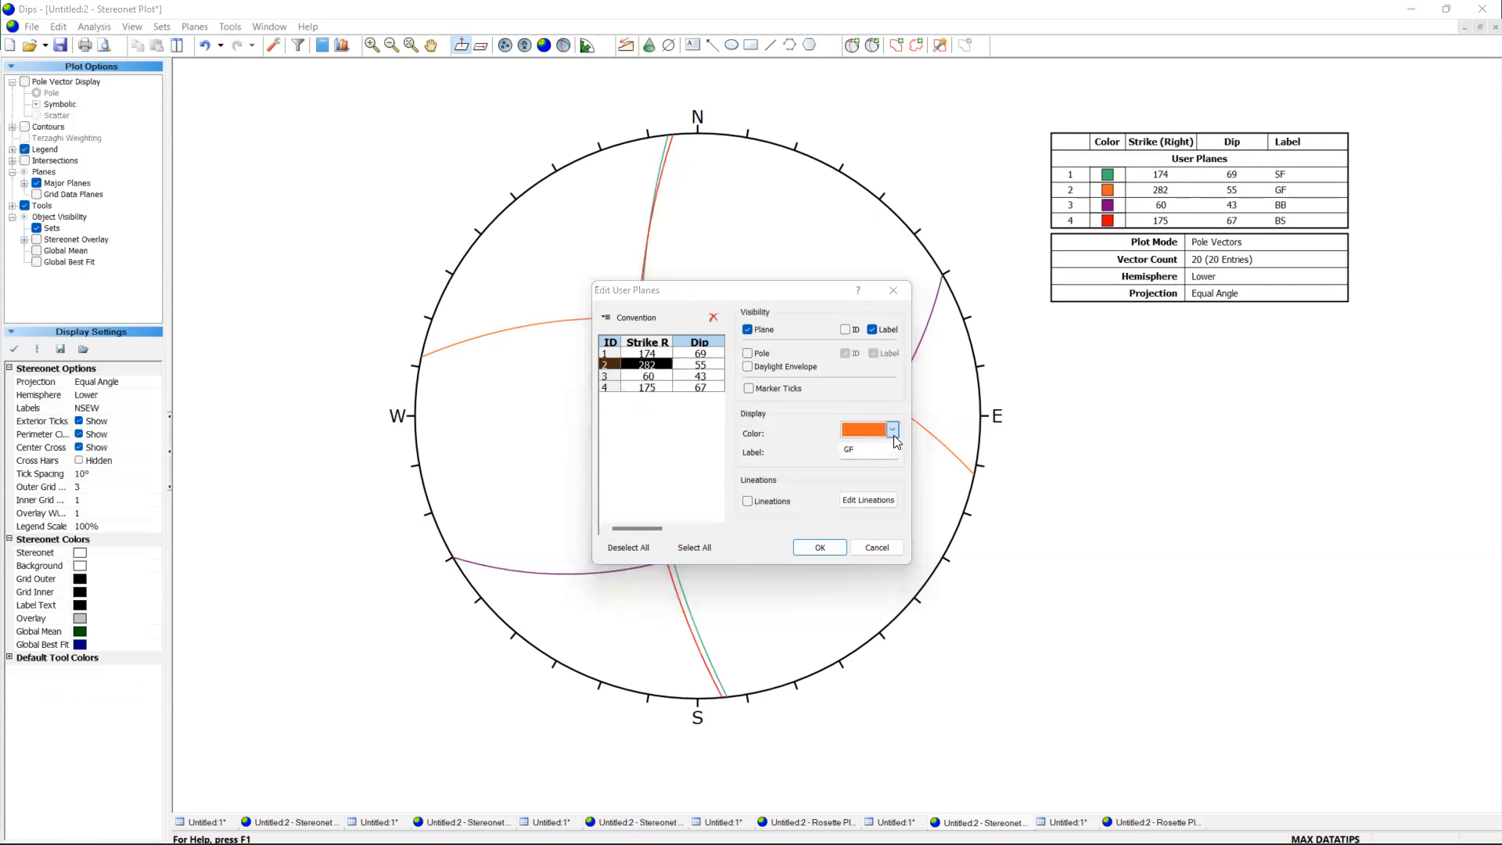
click(858, 516)
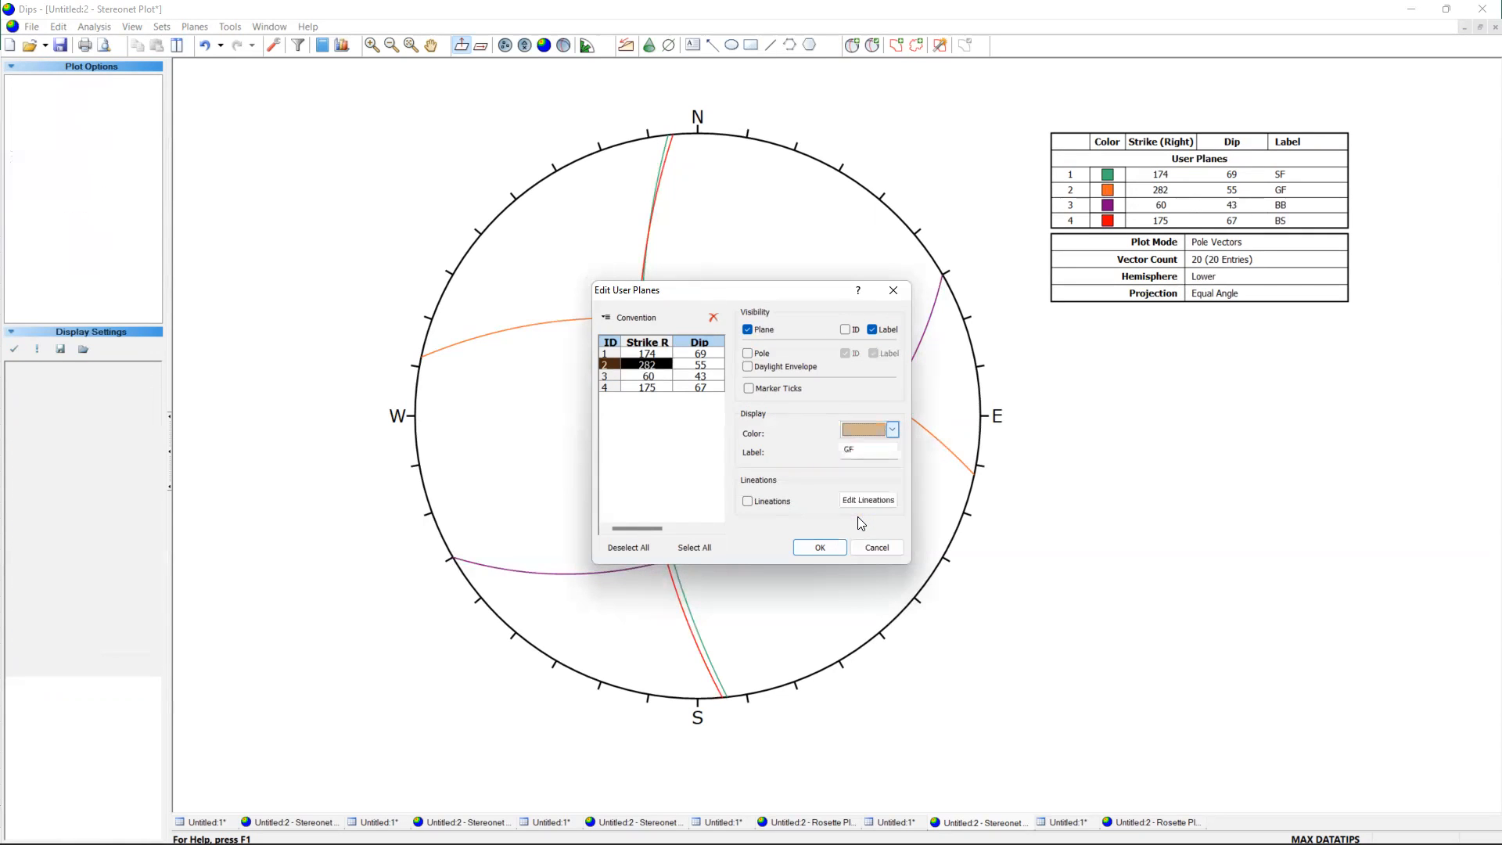
click(894, 430)
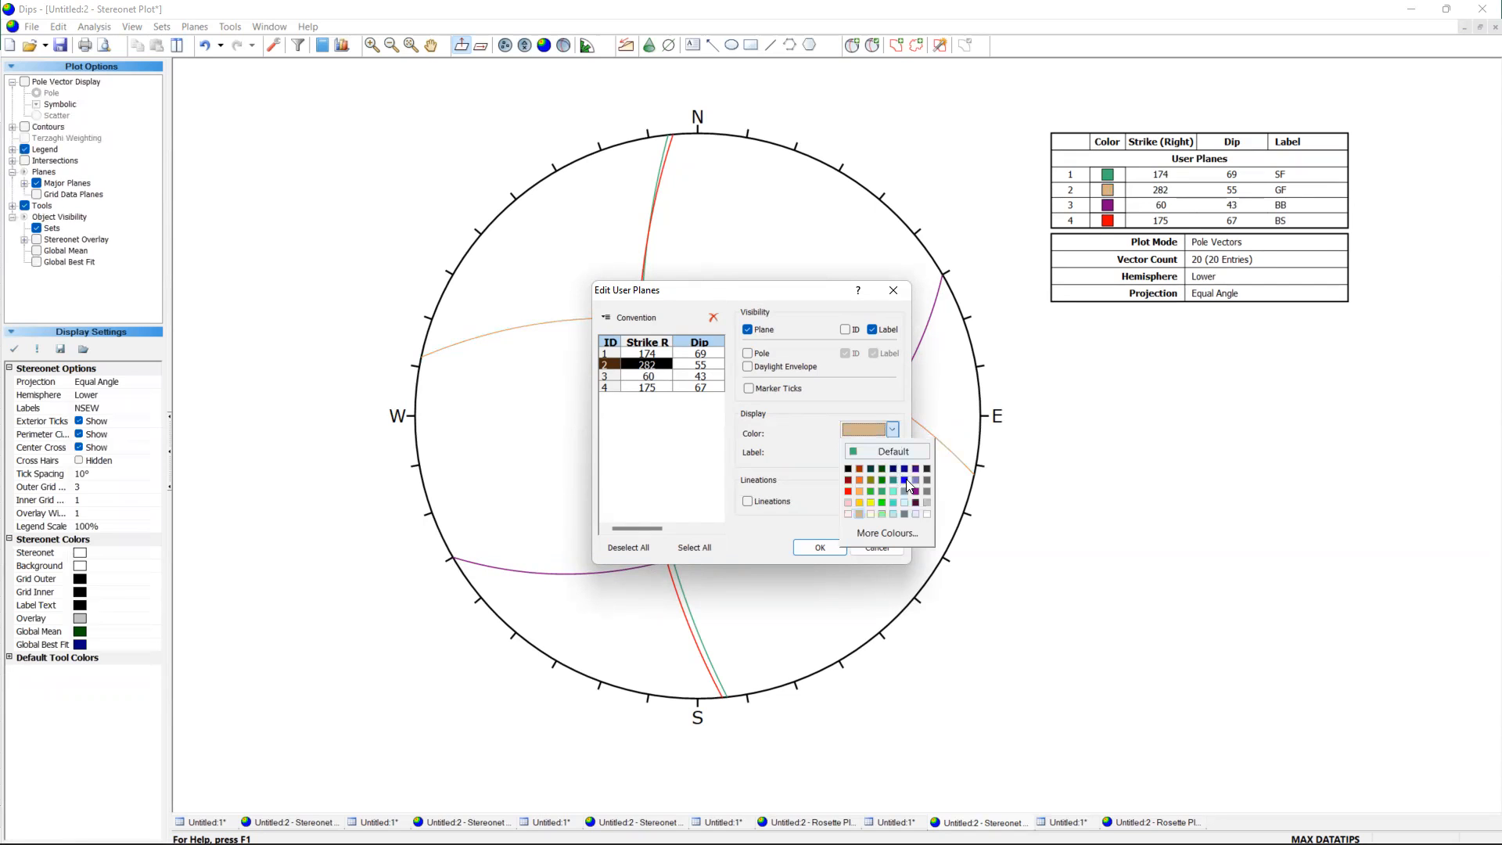
click(915, 468)
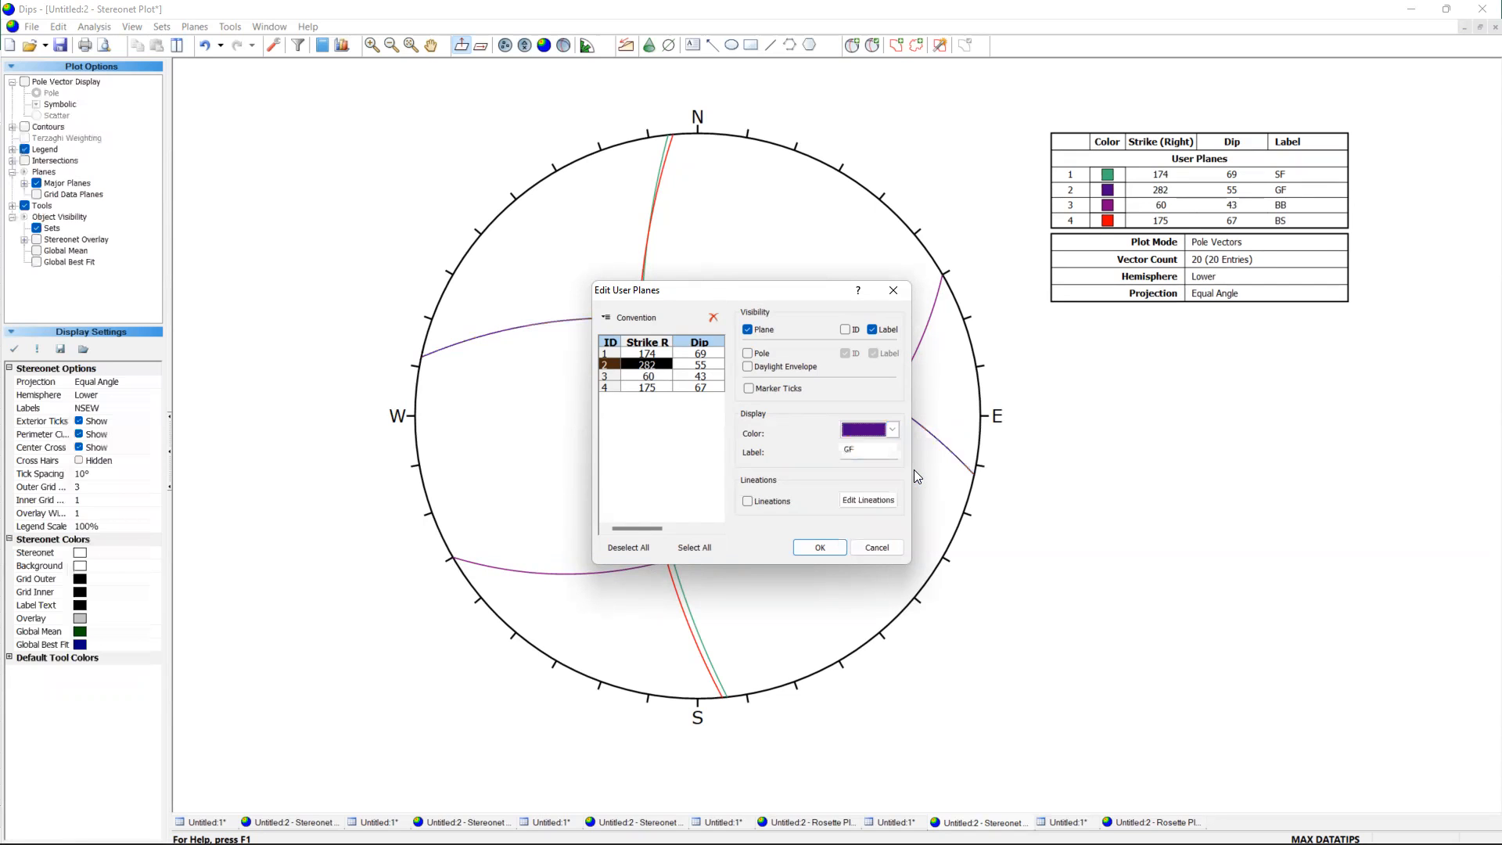
click(820, 548)
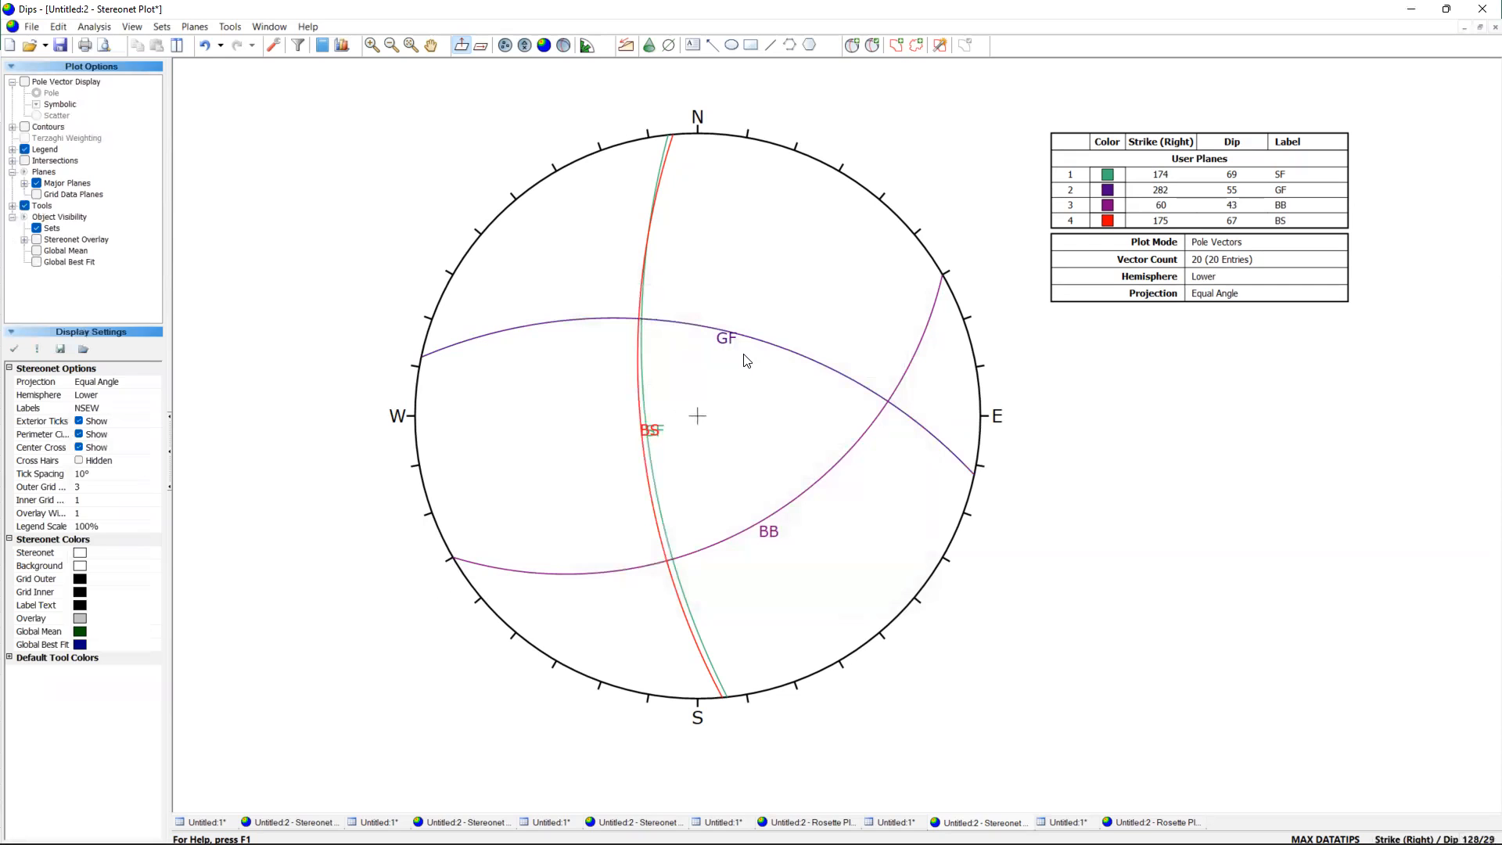
Set the GF plane's colour to a bright blue with red 0, green 128 and blue 255.
click(195, 26)
click(220, 59)
click(647, 365)
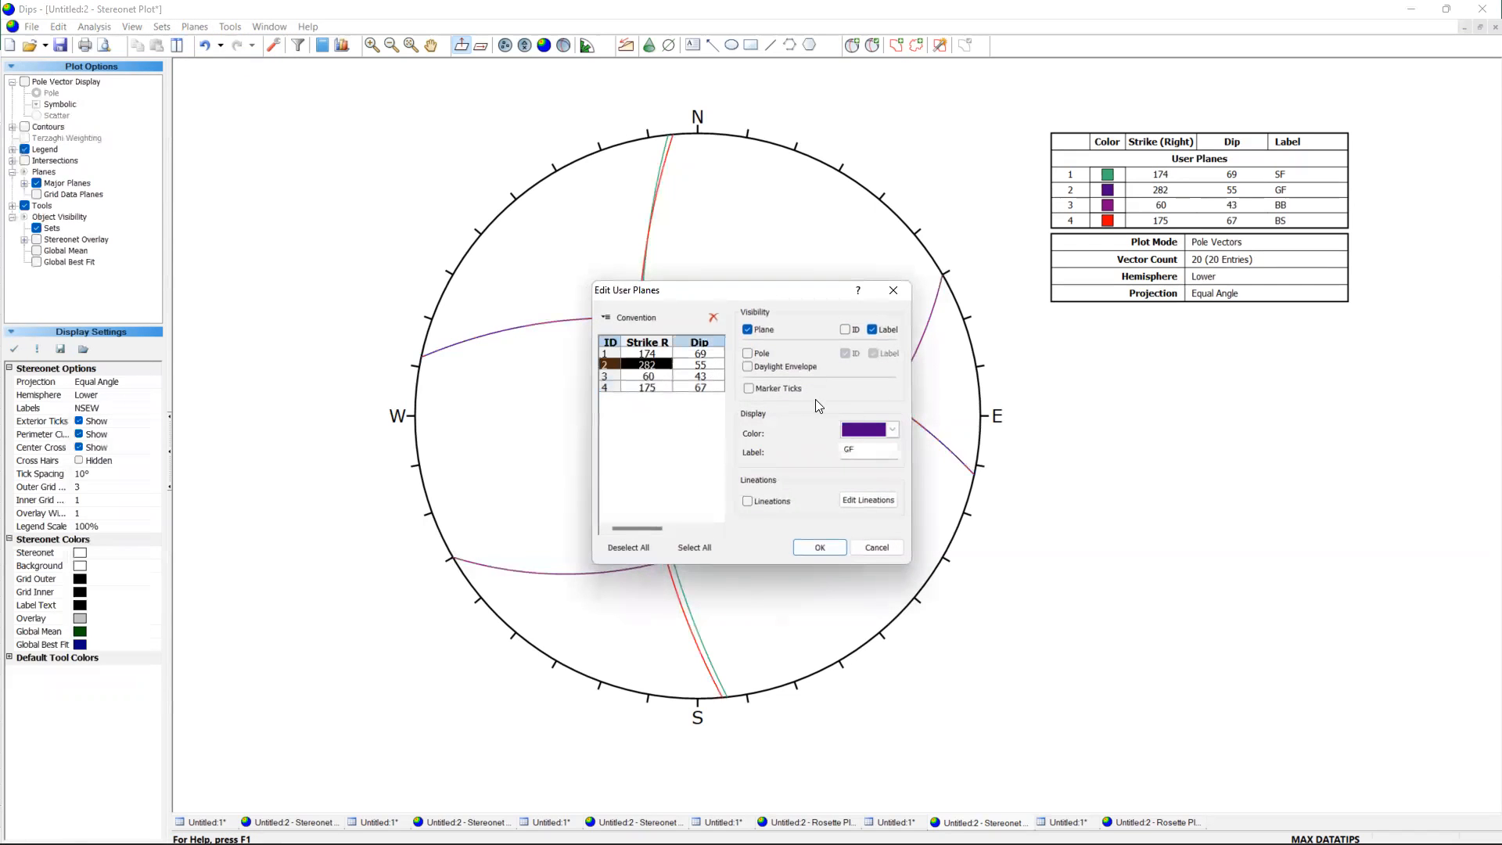
click(892, 429)
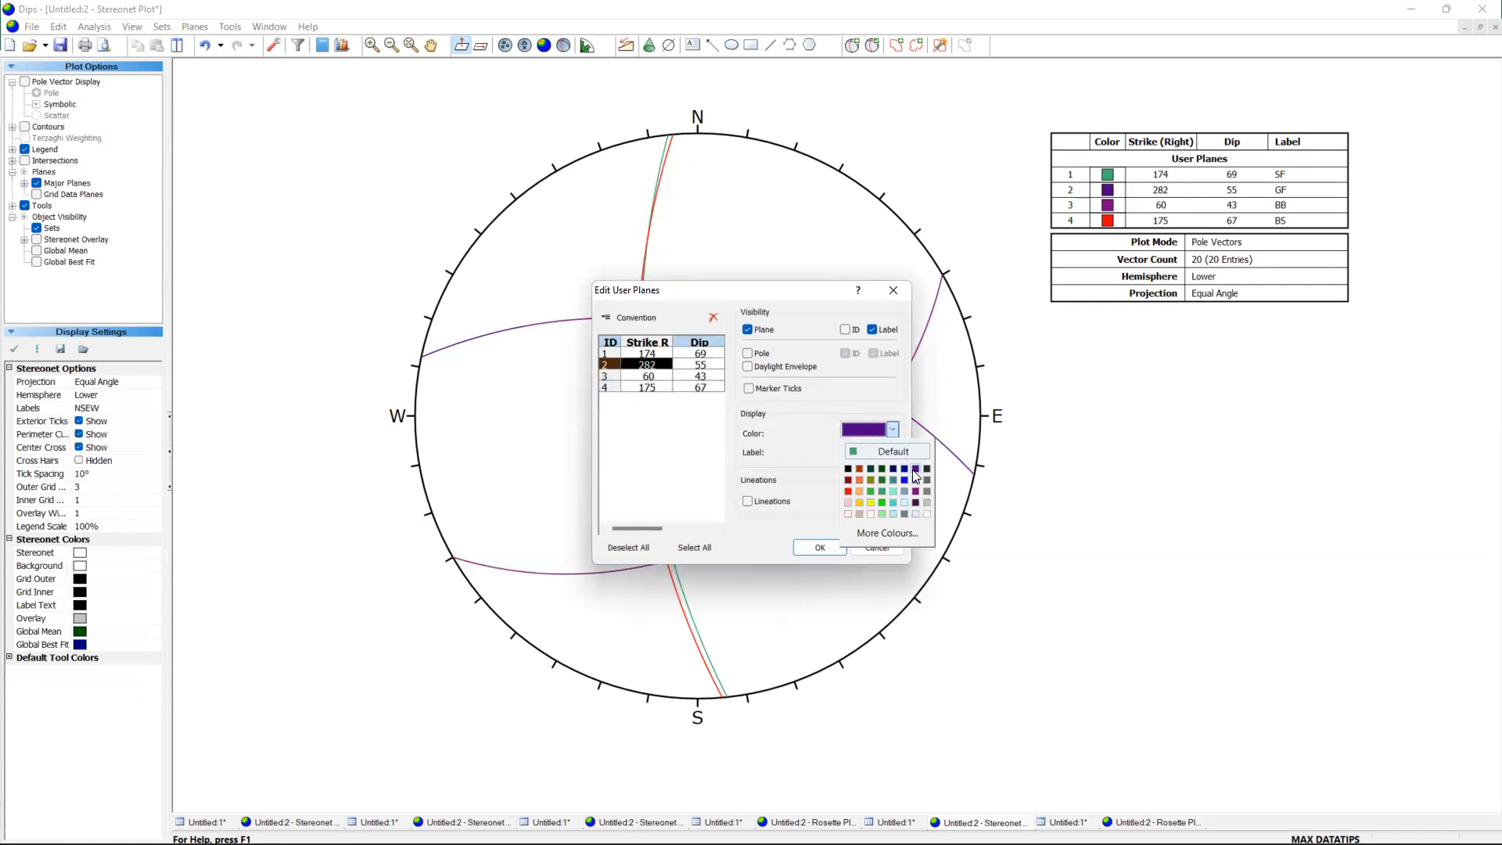
click(887, 533)
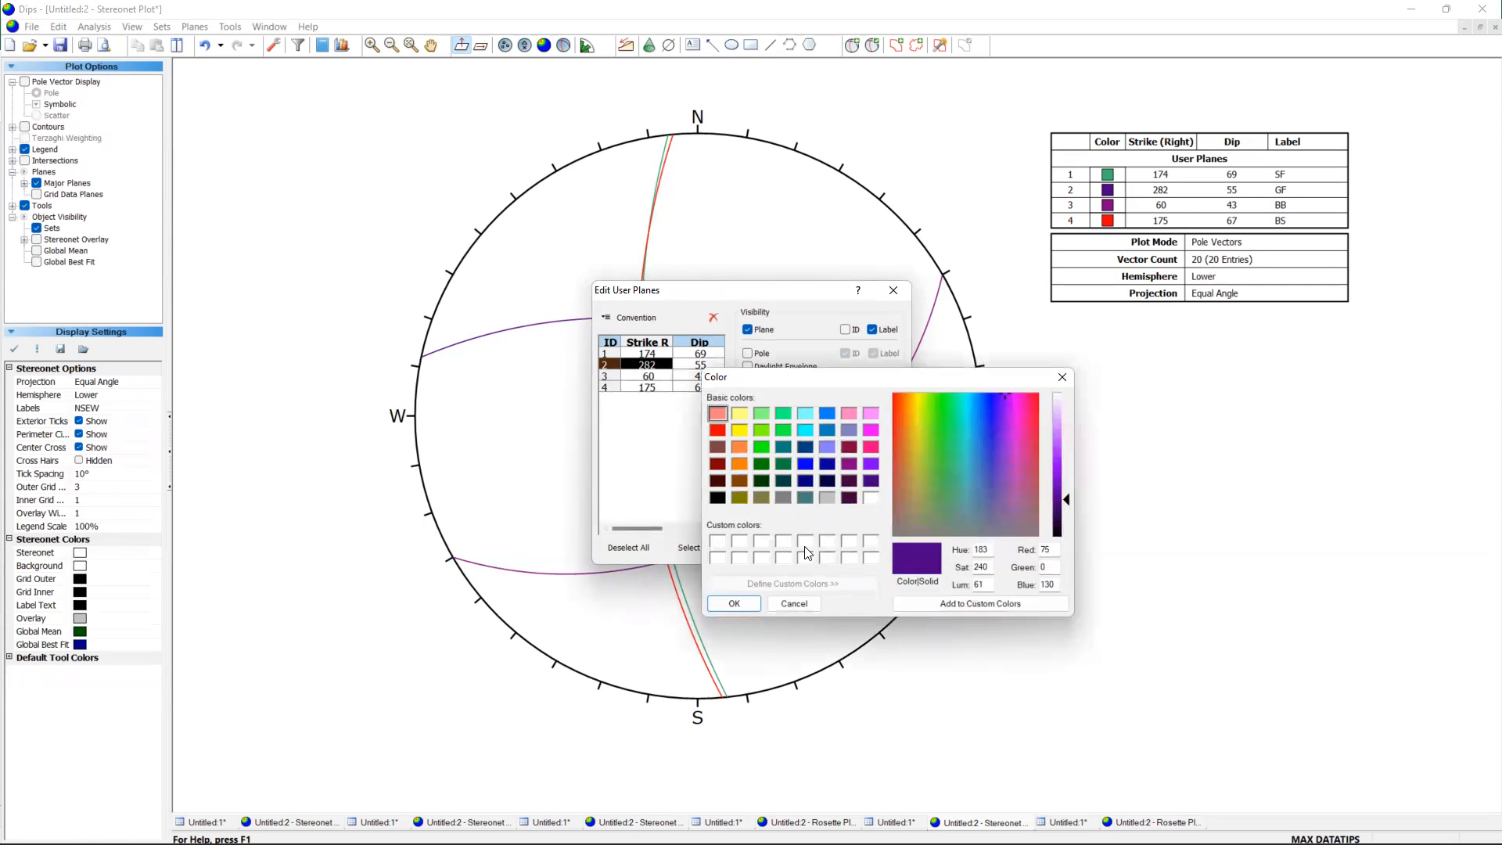
click(804, 430)
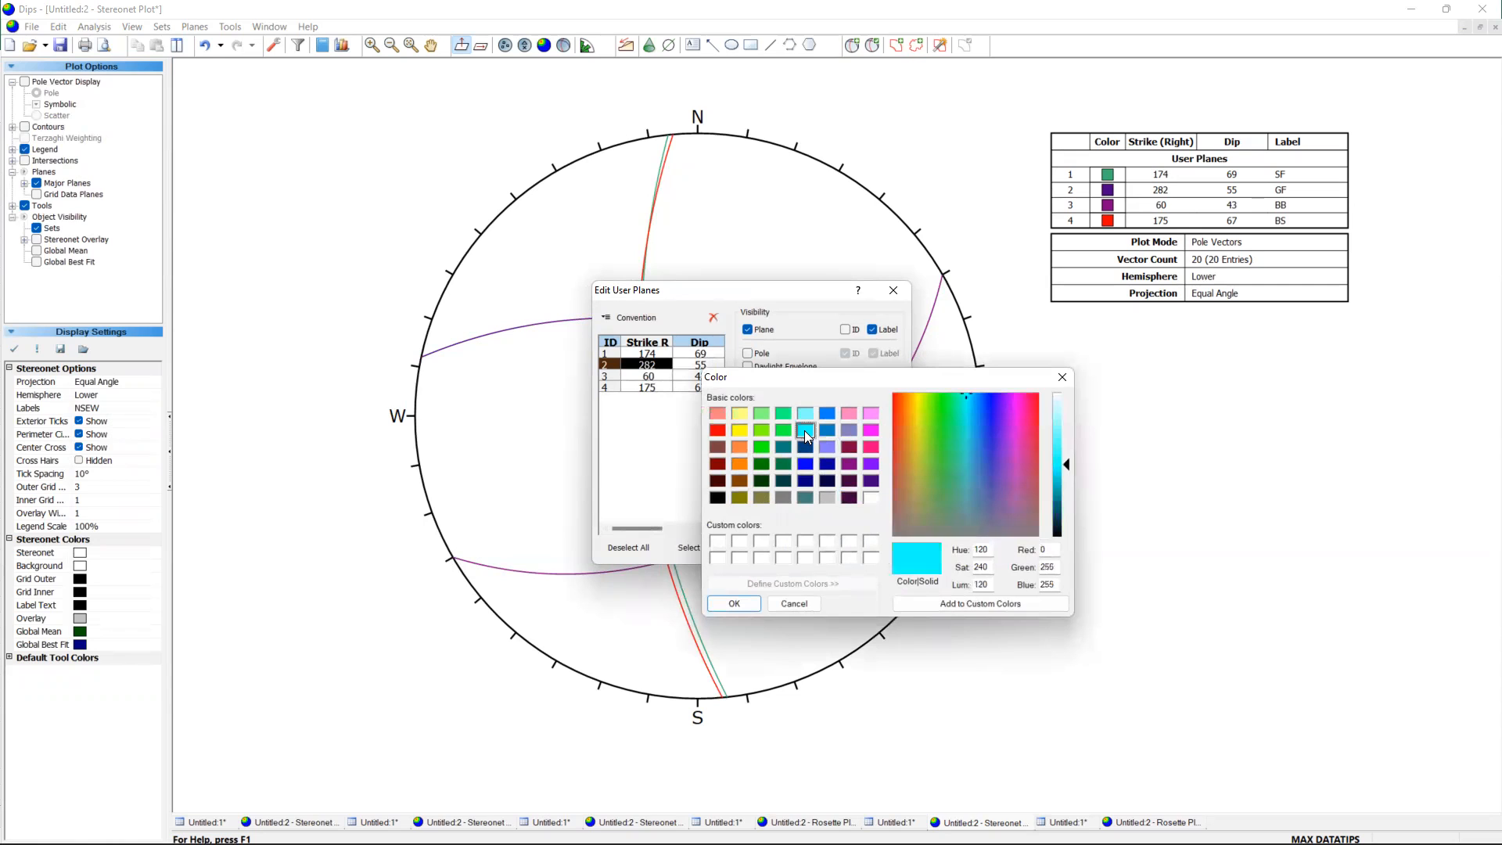
click(827, 413)
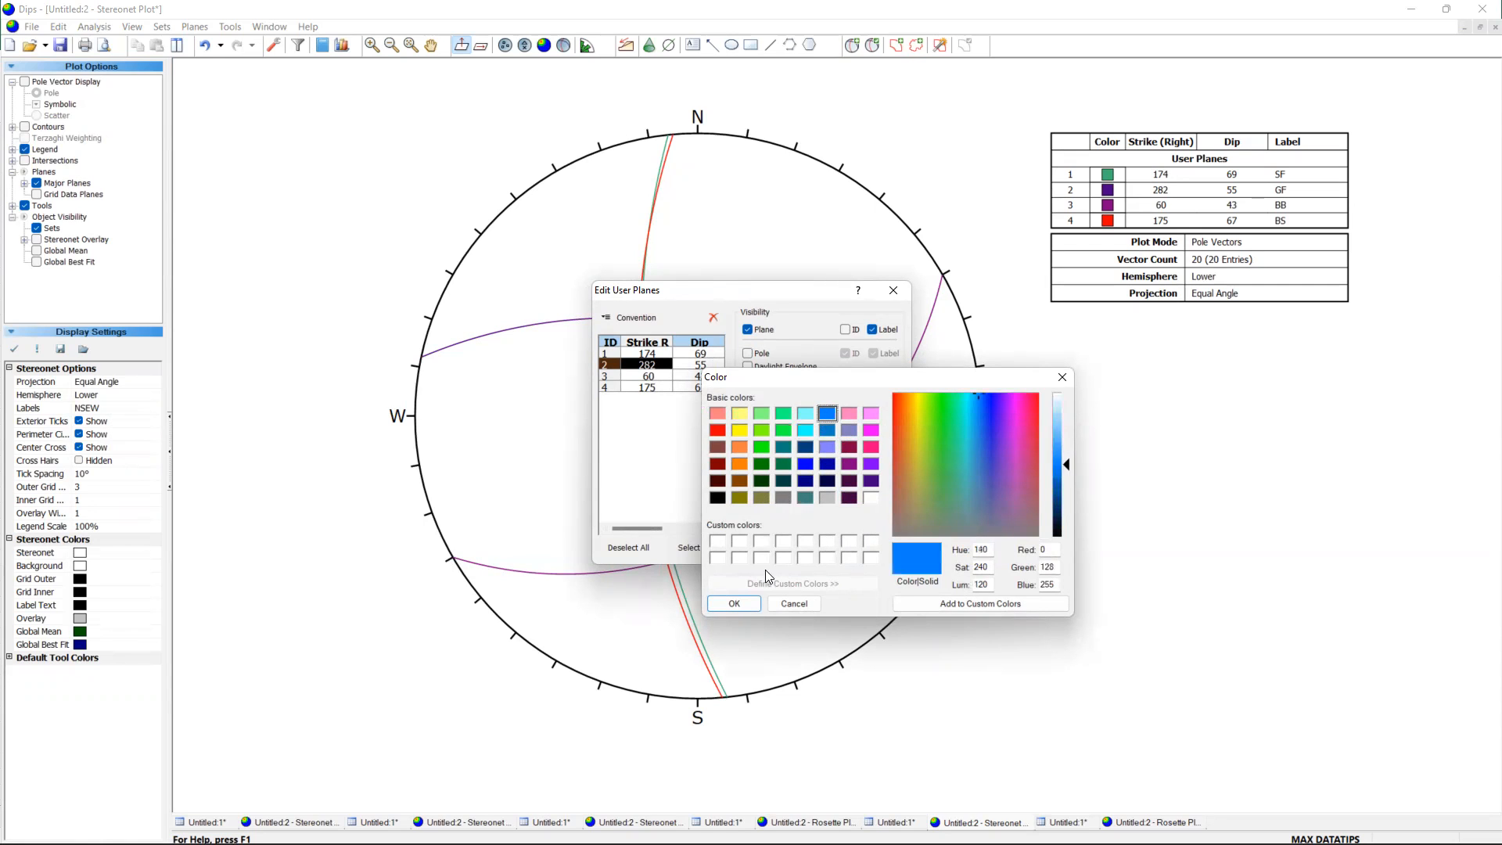
click(755, 607)
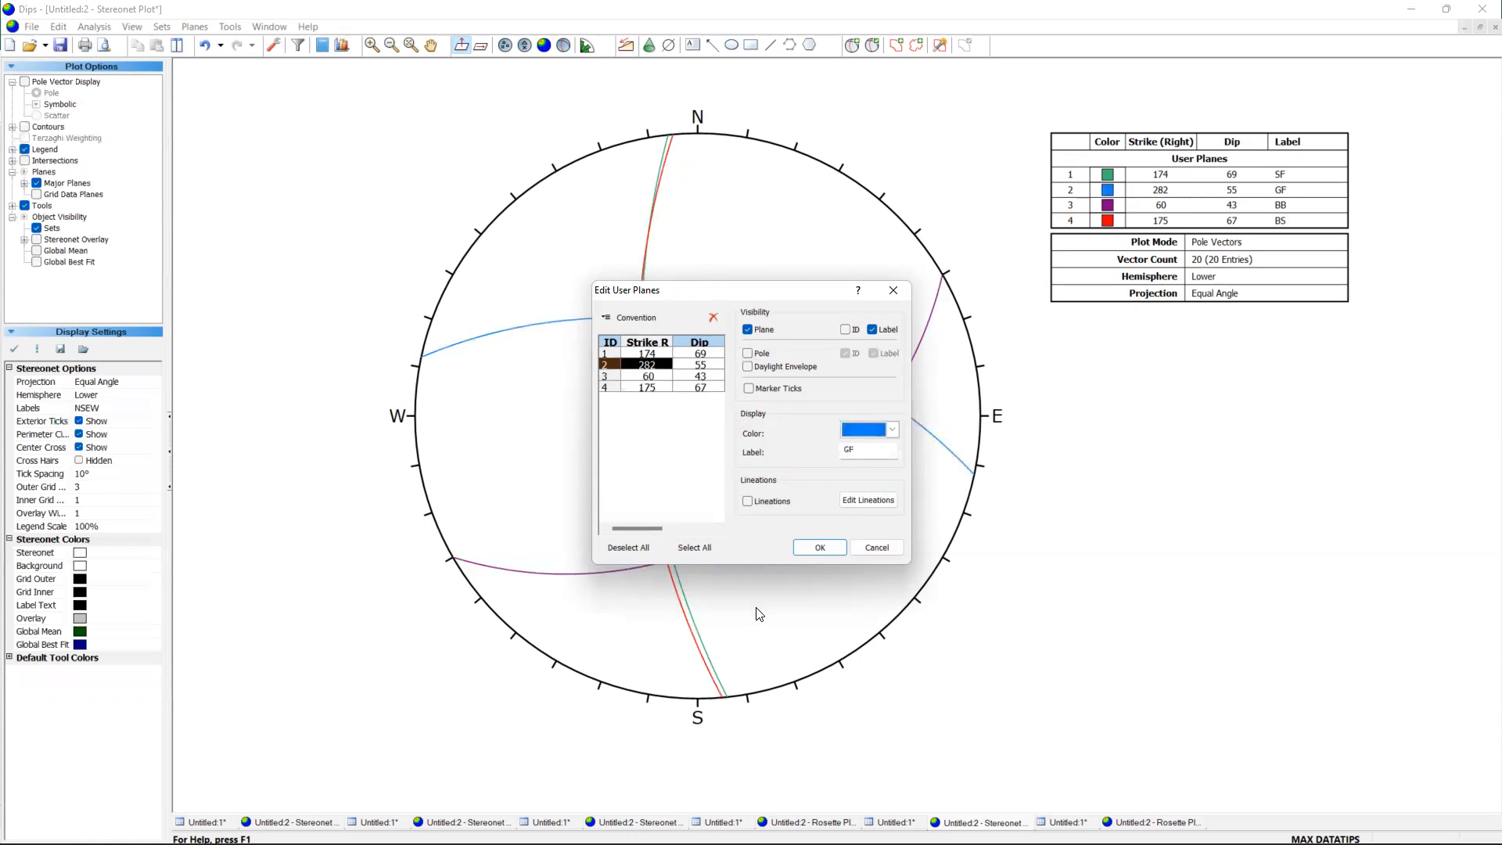
click(820, 547)
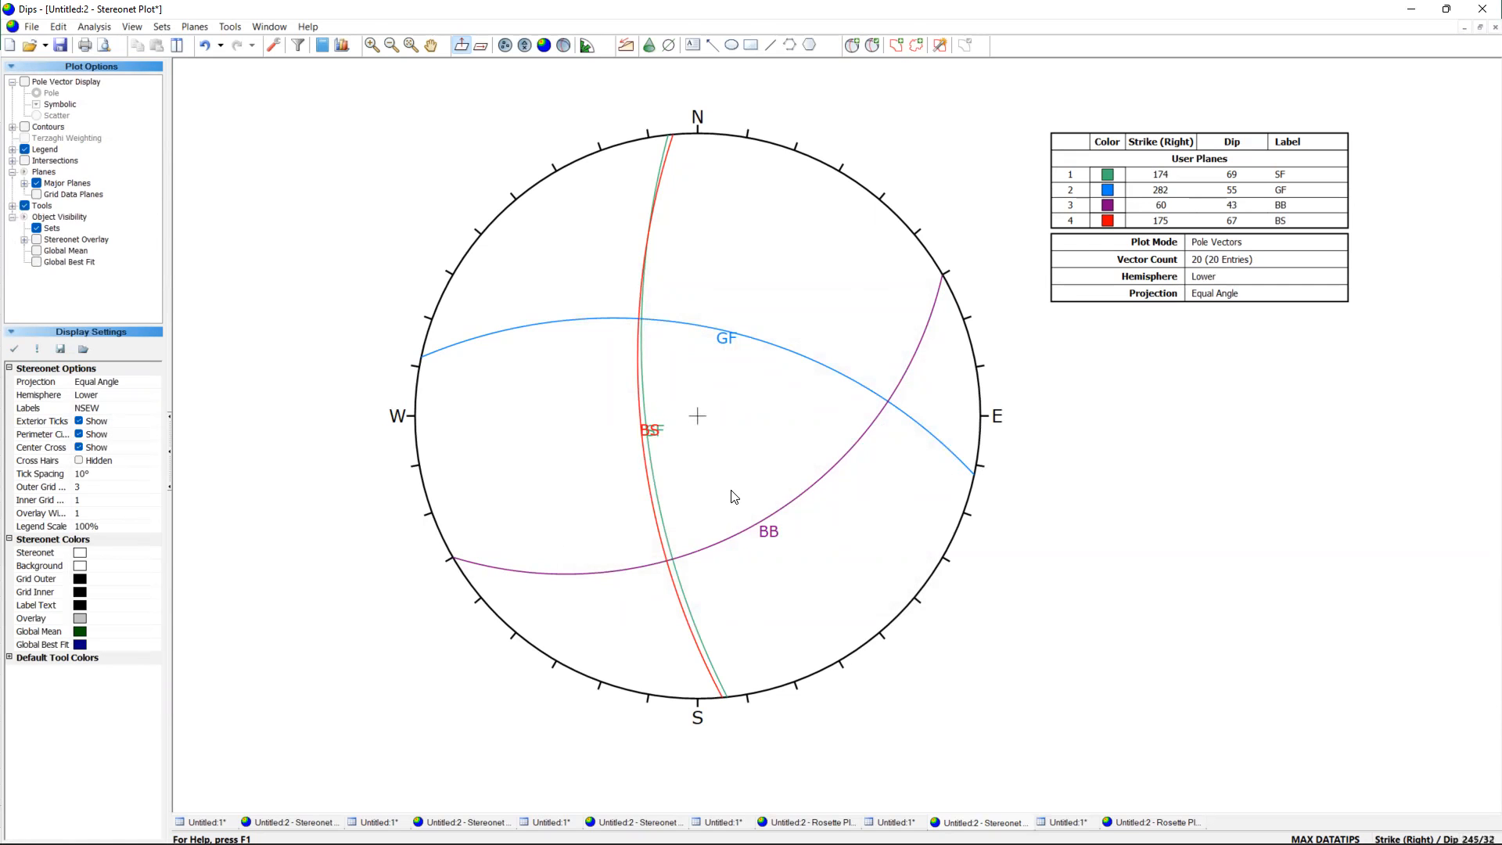
Switch the orientation convention of the stereonet to Trend/Plunge.
scroll(970, 482, down, 2)
scroll(1007, 491, up, 3)
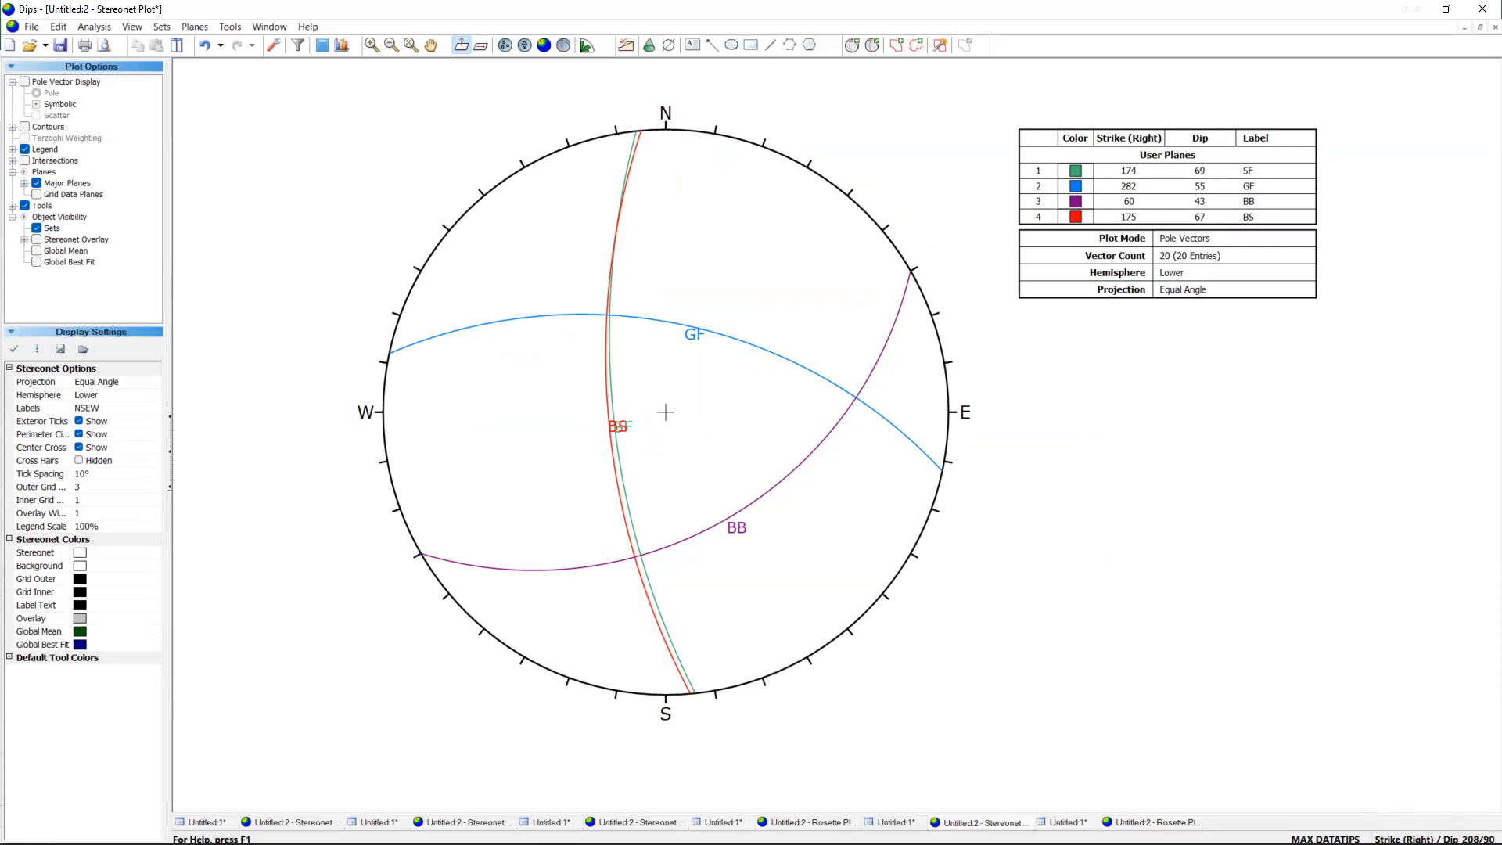
key(t)
key(t)
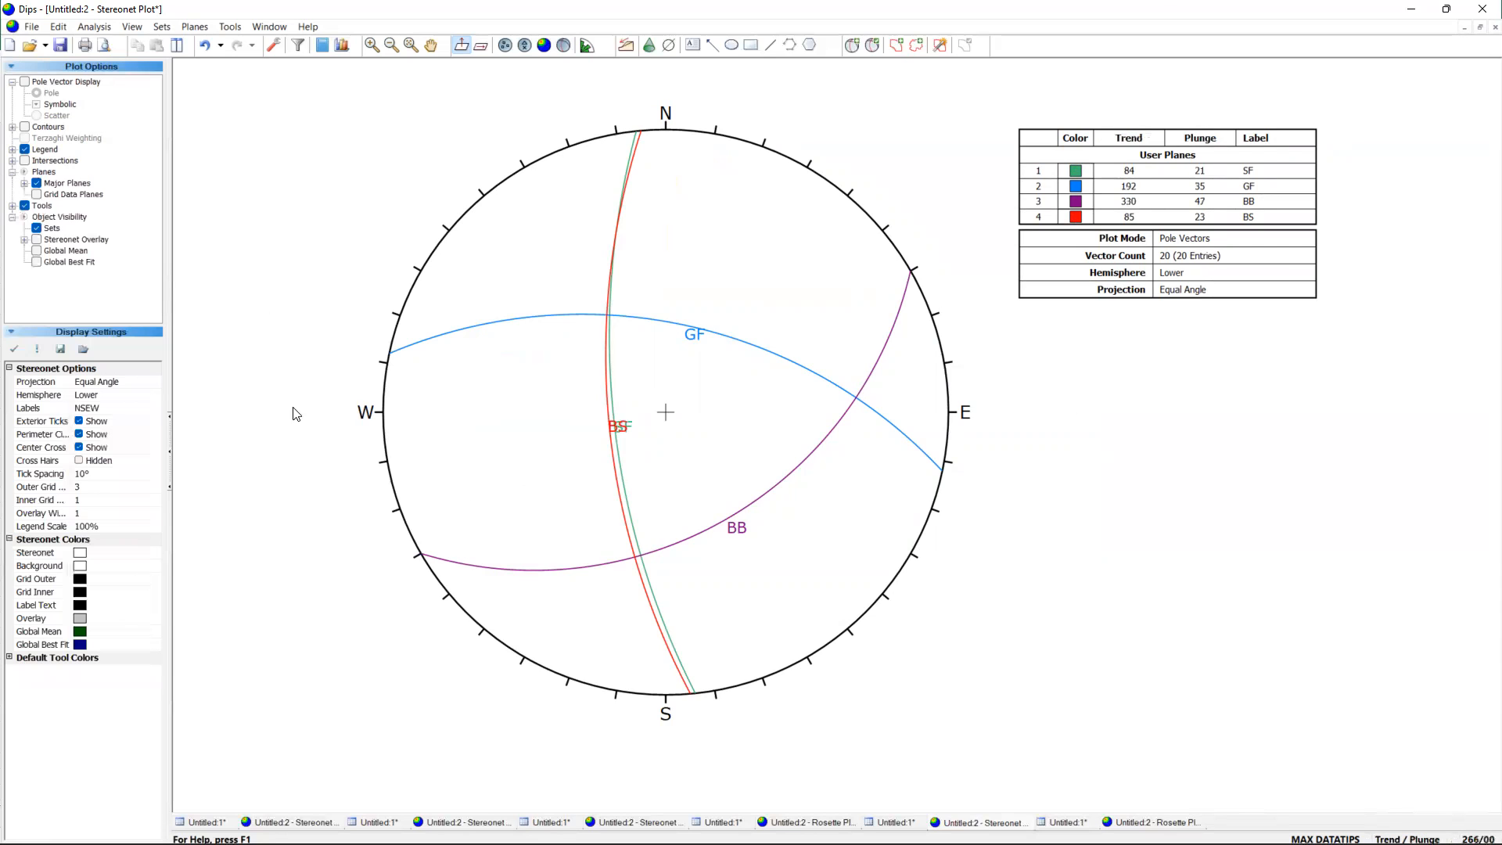
Show the stereonet grid overlay in the Custom style, leaving its axis orientation settings without a change.
click(24, 240)
click(37, 239)
click(50, 273)
click(152, 273)
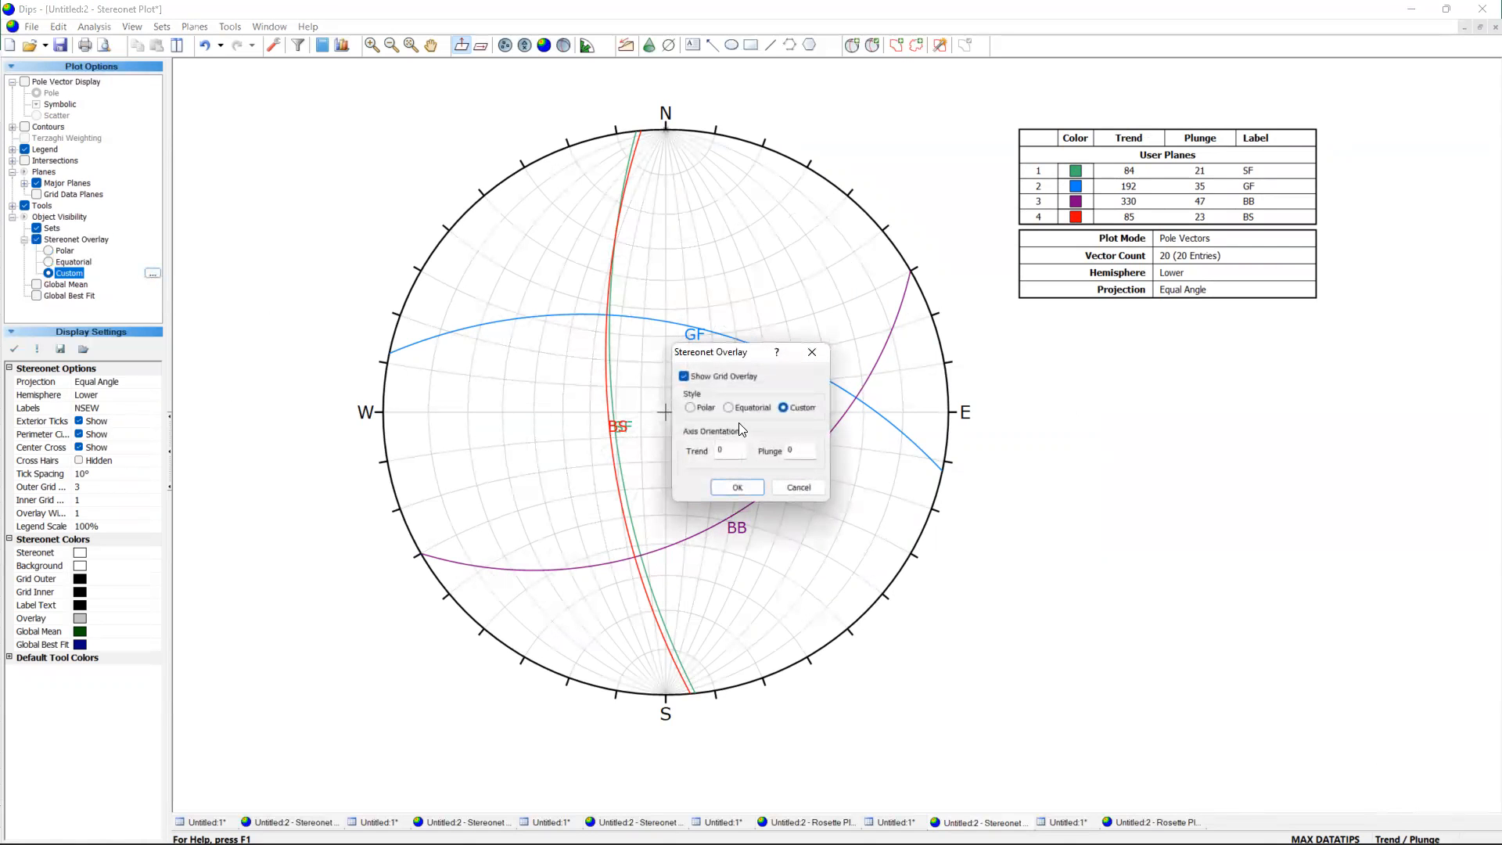
drag(729, 447, 704, 453)
click(814, 353)
Align the custom overlay with the SF and GF planes' intersection by setting its axis to trend 330 and plunge 46.
scroll(594, 288, up, 5)
scroll(605, 398, down, 5)
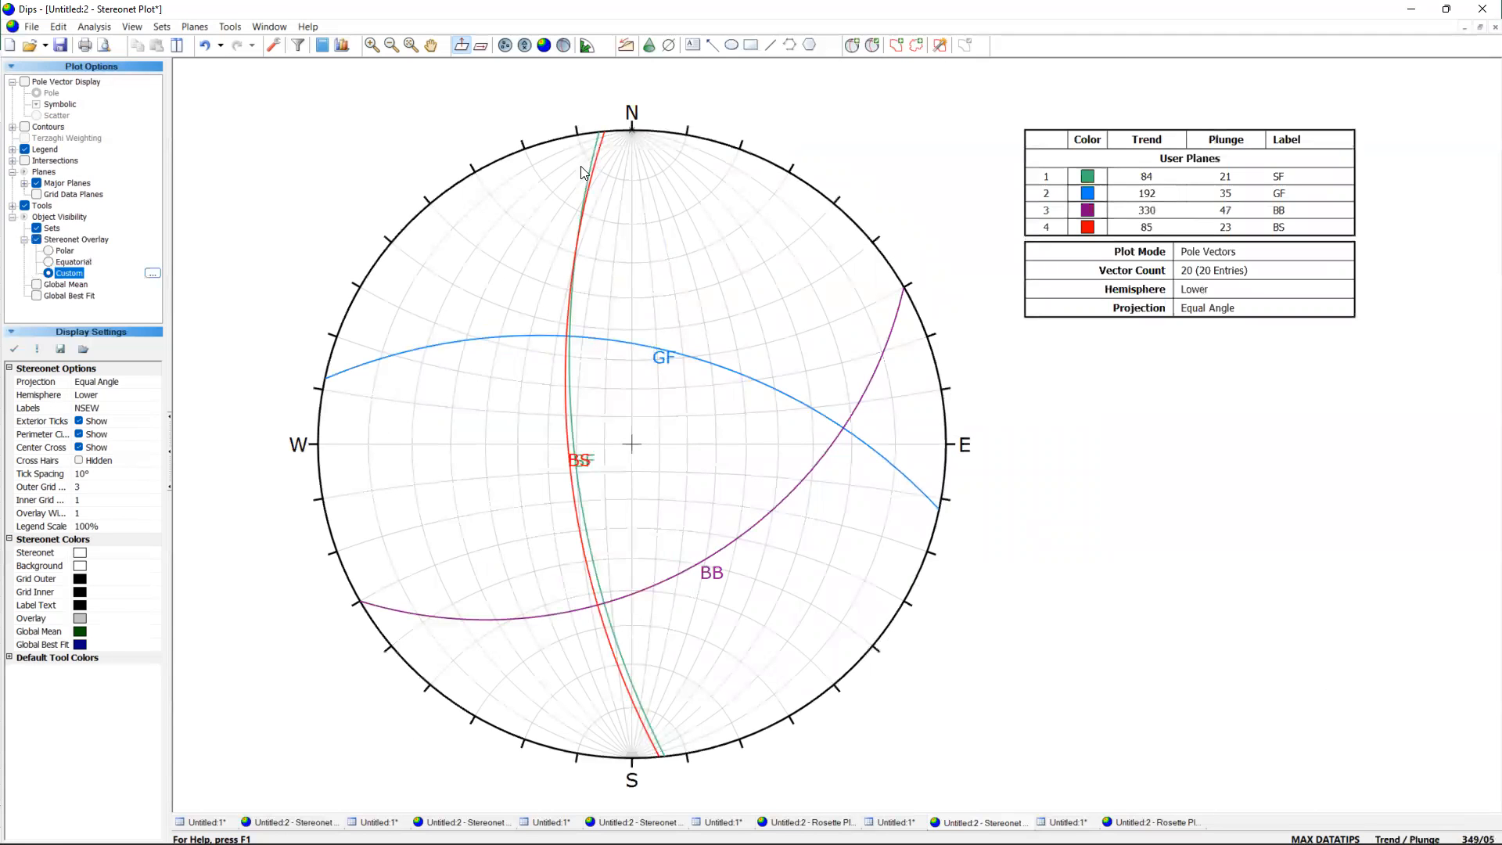
scroll(575, 343, up, 5)
scroll(540, 341, up, 2)
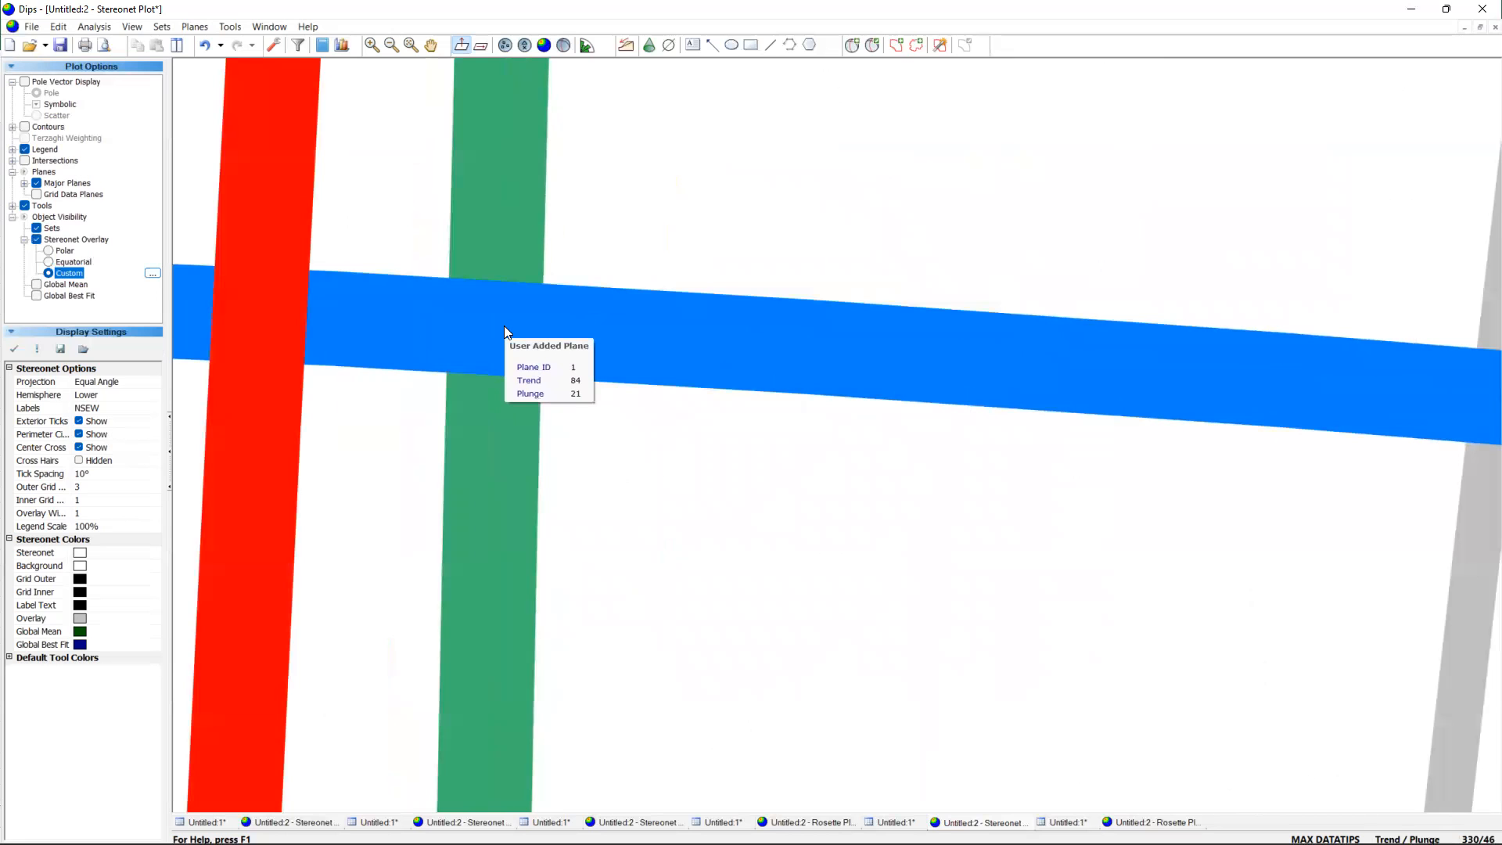
scroll(504, 325, down, 5)
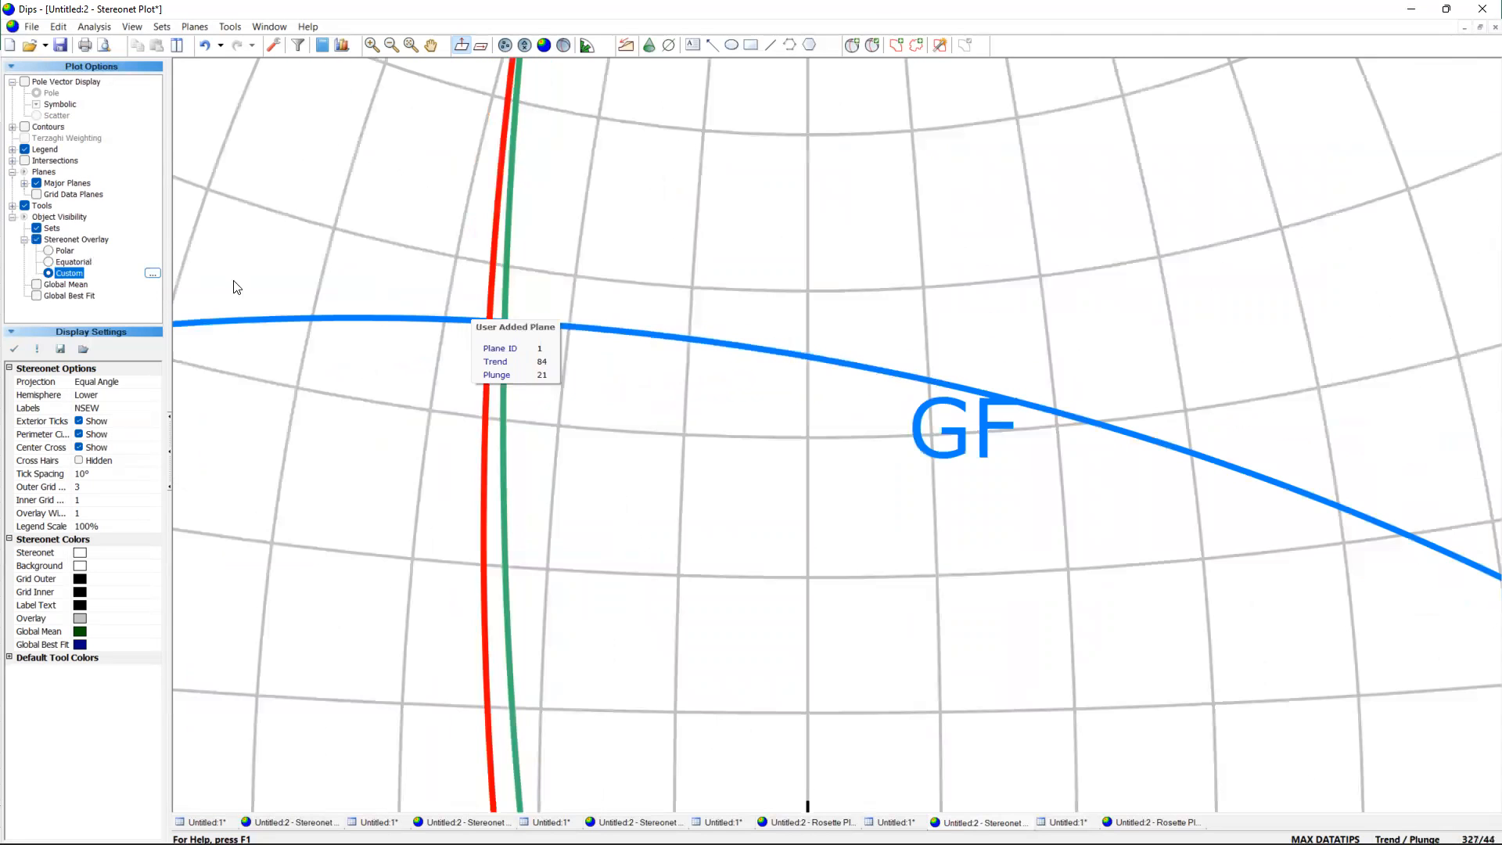
click(152, 274)
text(3)
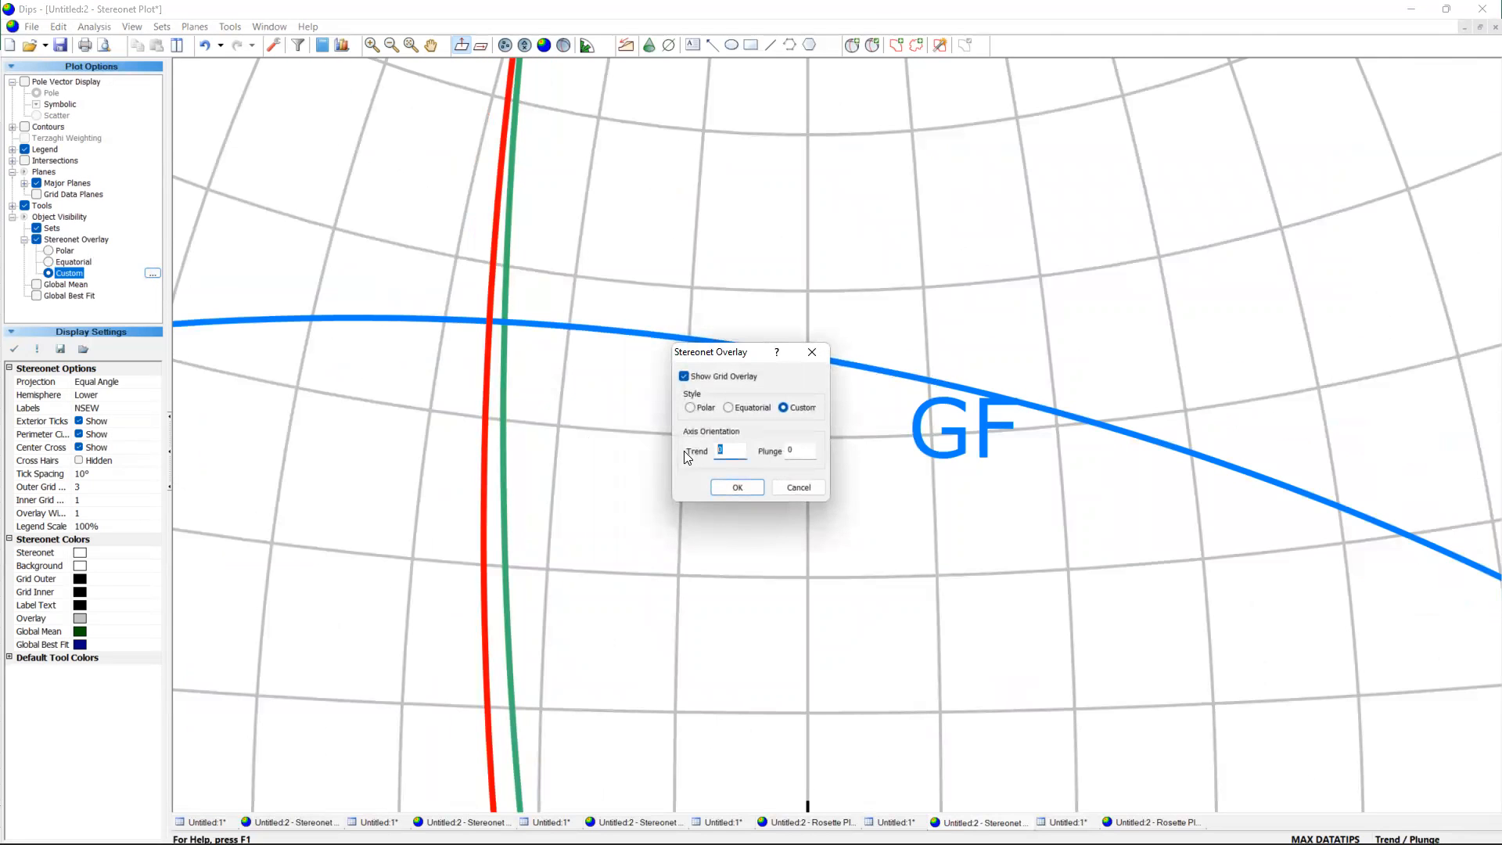
text(30)
key(Tab)
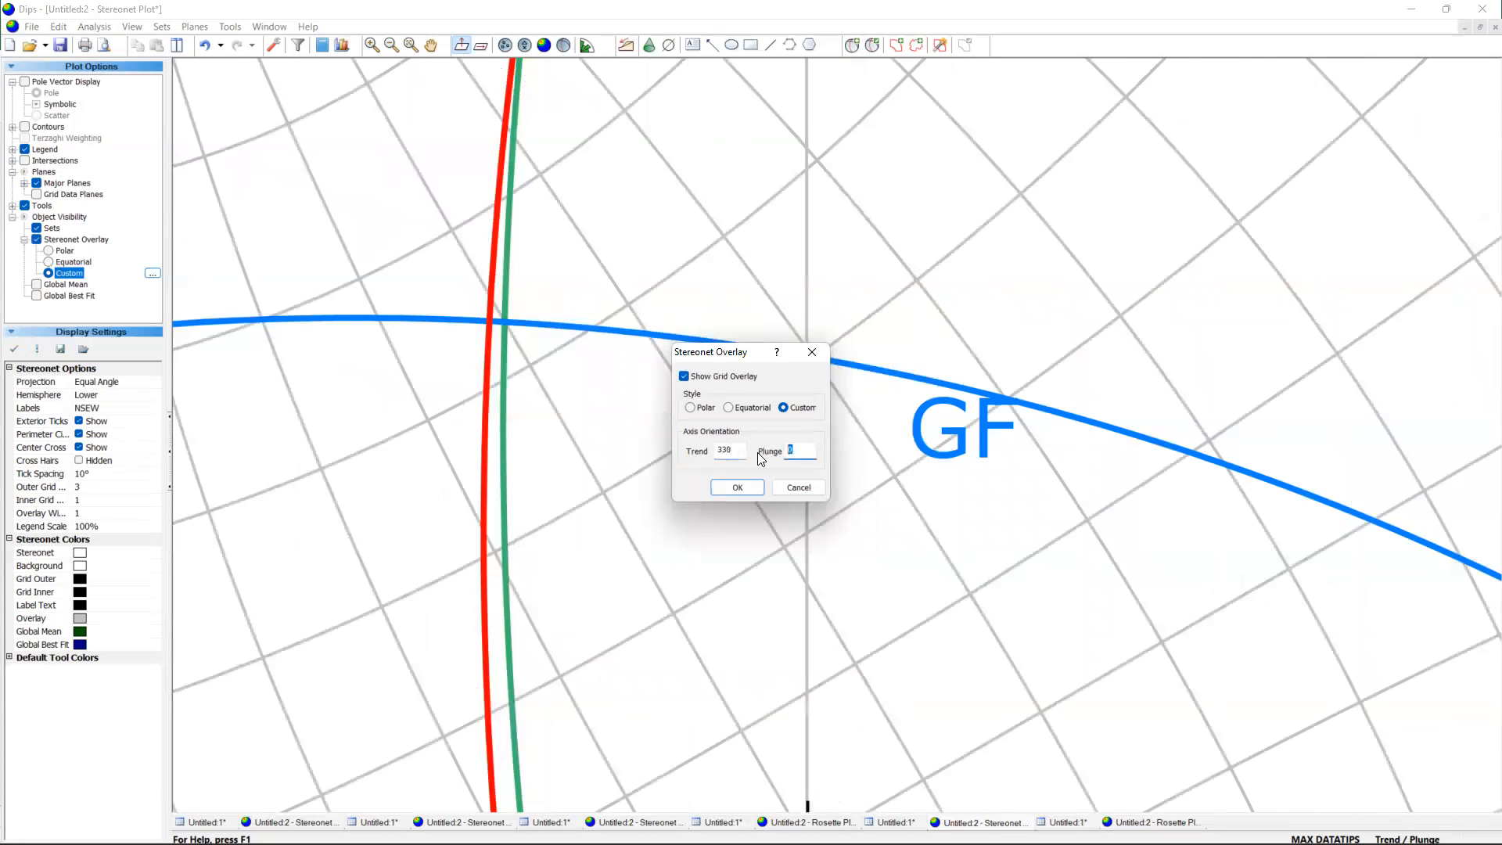
text(46)
click(736, 488)
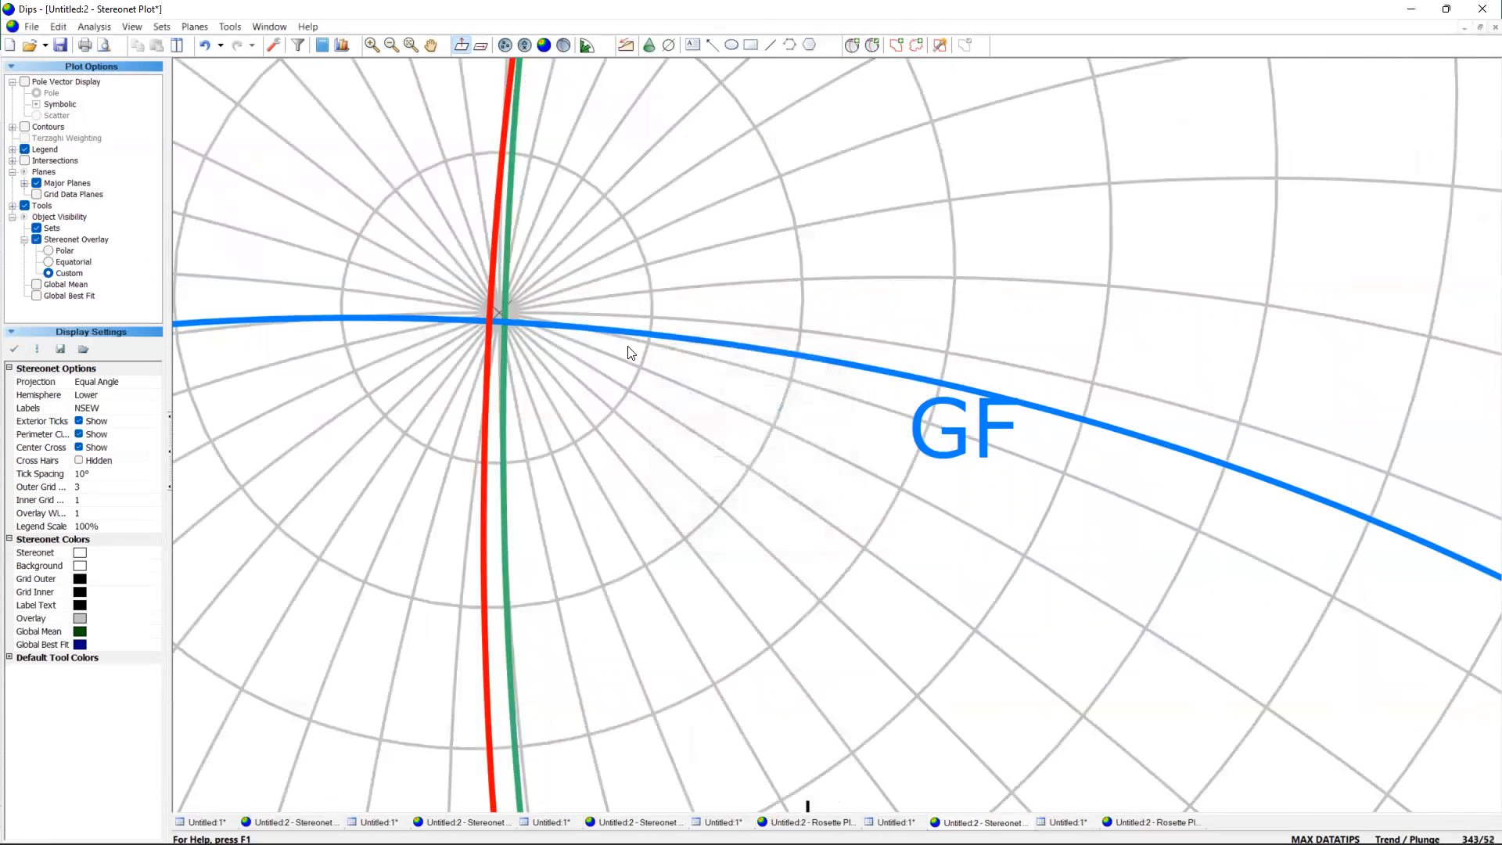
Place a pitch grid with its pole at the intersection of the SF and GF planes, at about trend 329 and plunge 46.
scroll(651, 327, down, 5)
scroll(697, 415, down, 2)
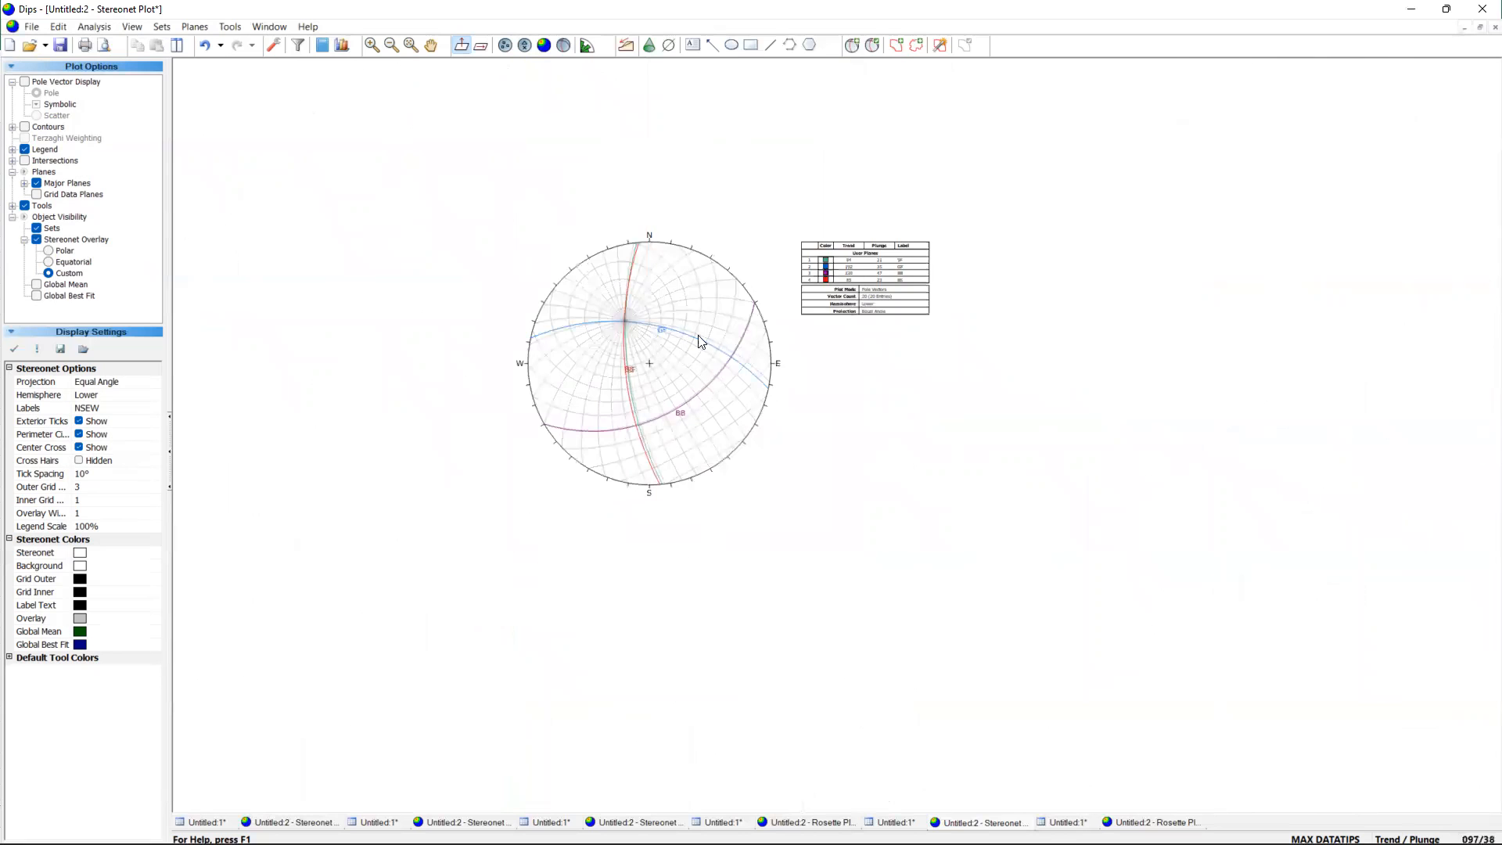
scroll(648, 270, up, 1)
scroll(647, 399, up, 2)
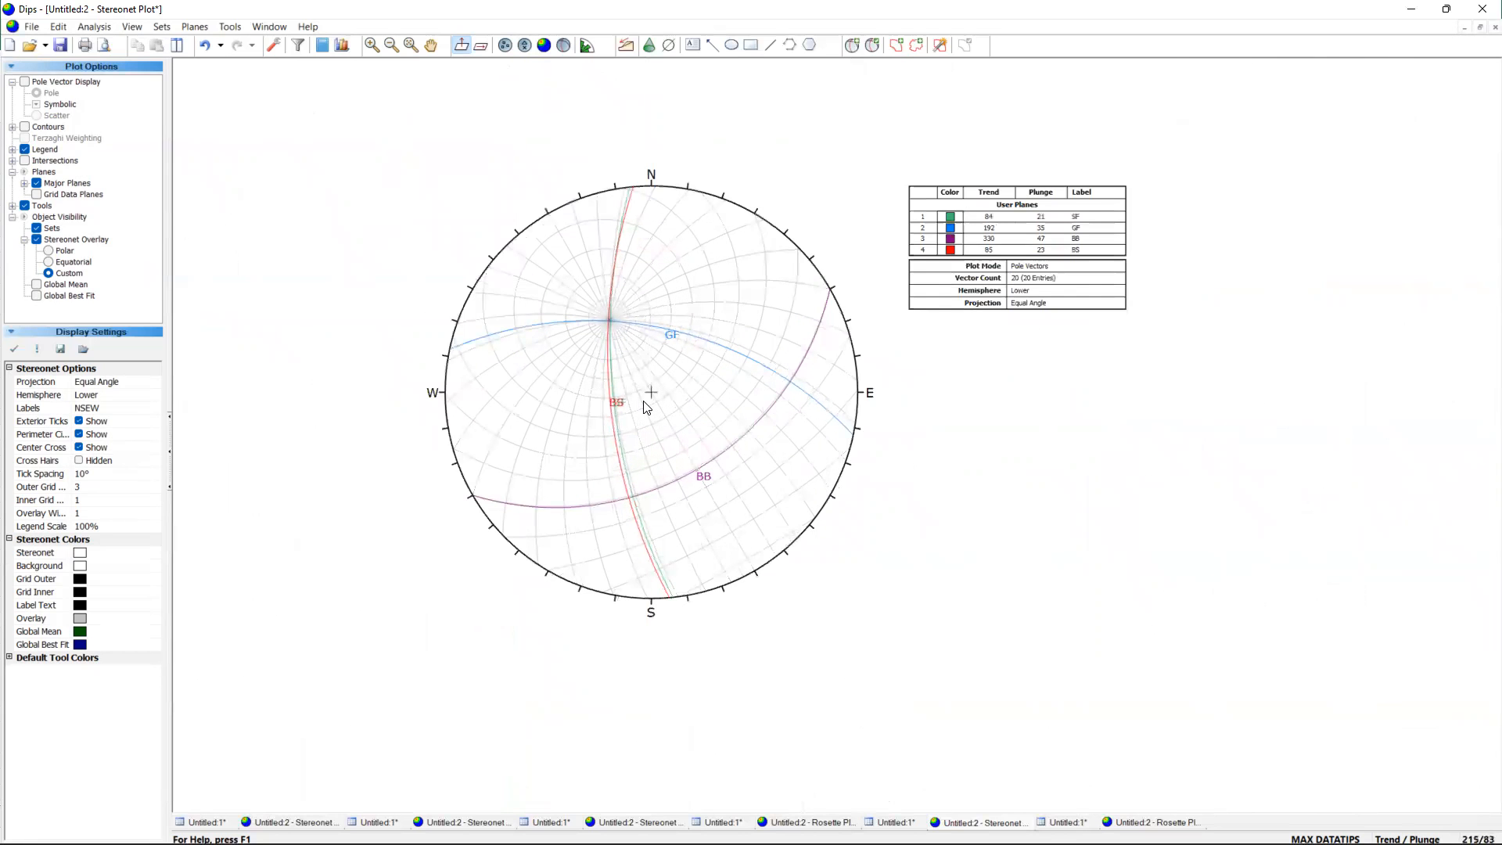
scroll(646, 405, up, 1)
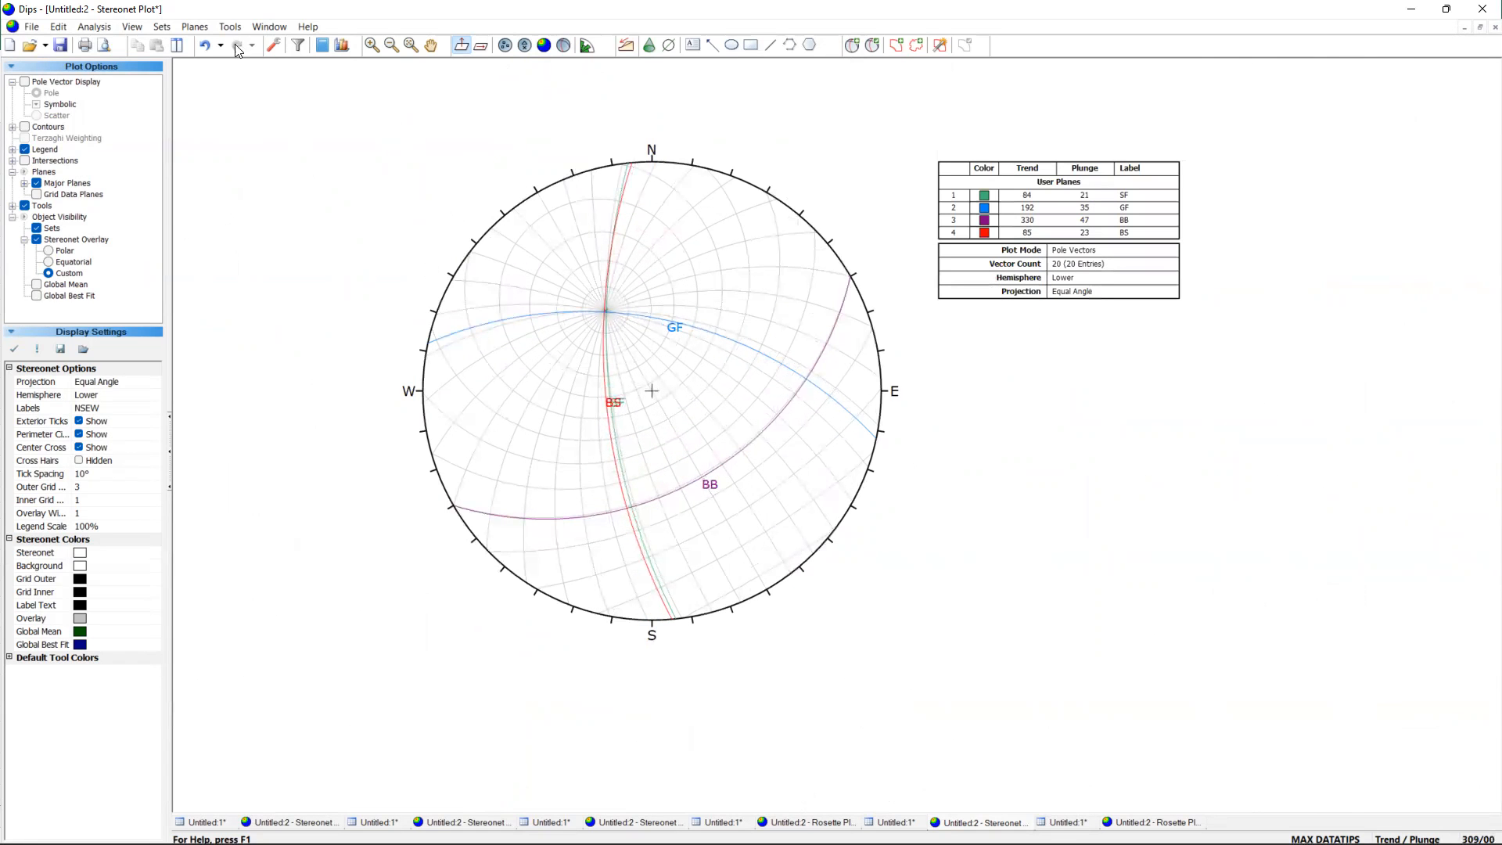
click(188, 31)
mouse_move(228, 25)
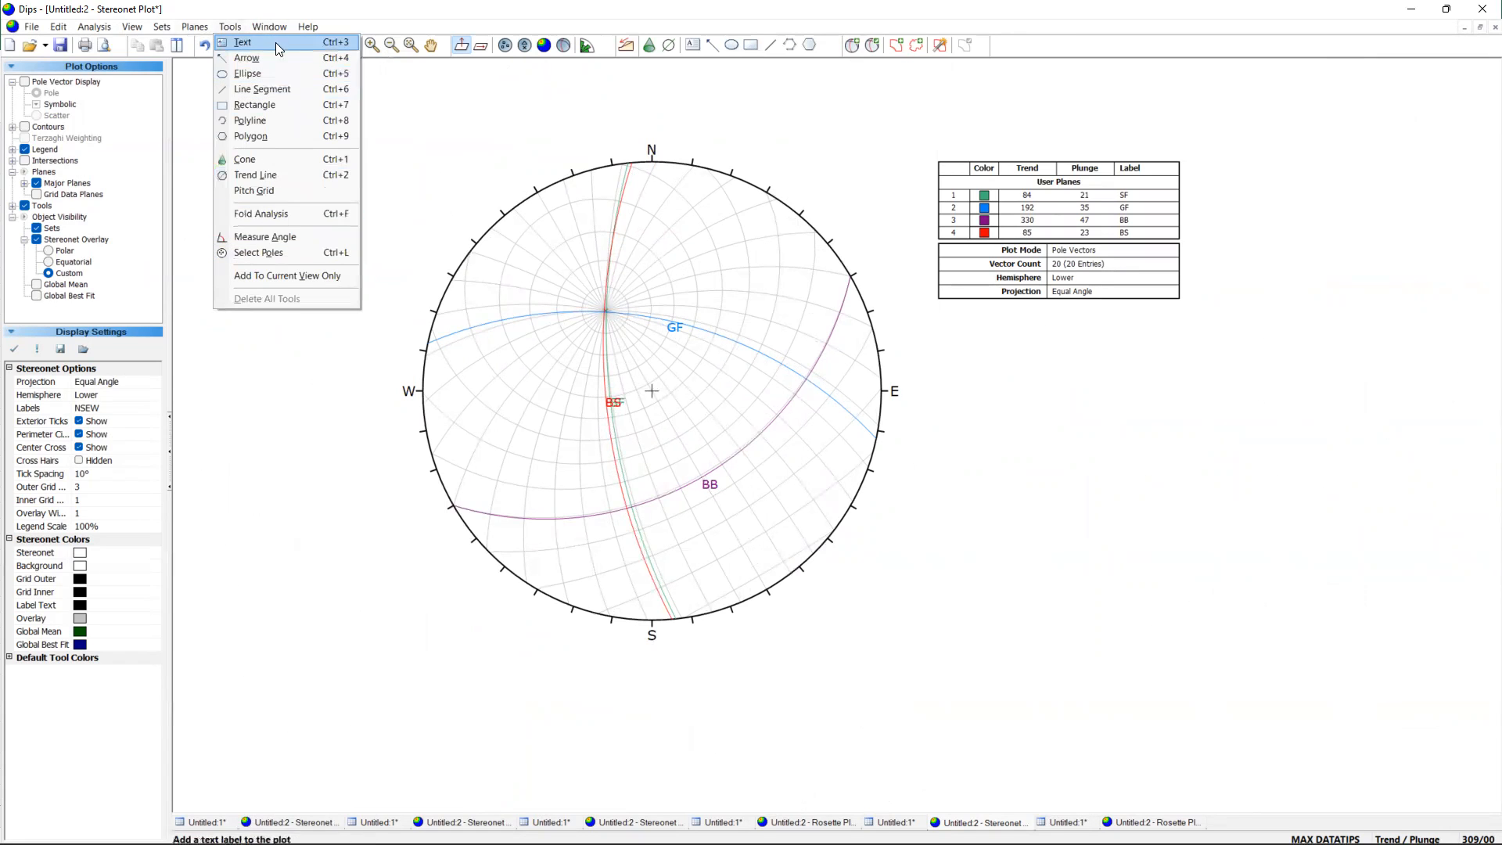
mouse_move(167, 30)
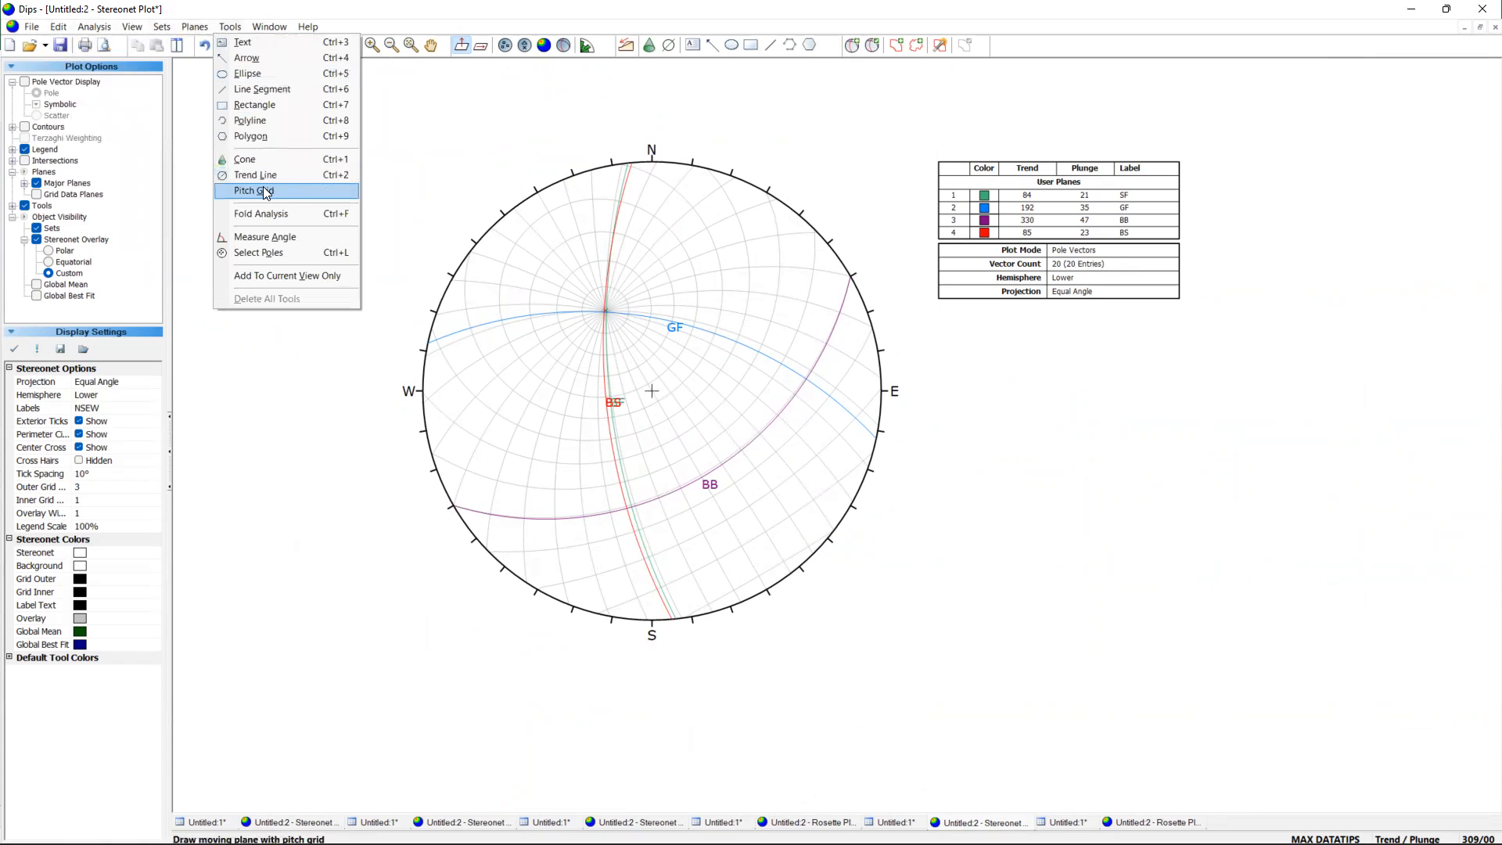
click(266, 192)
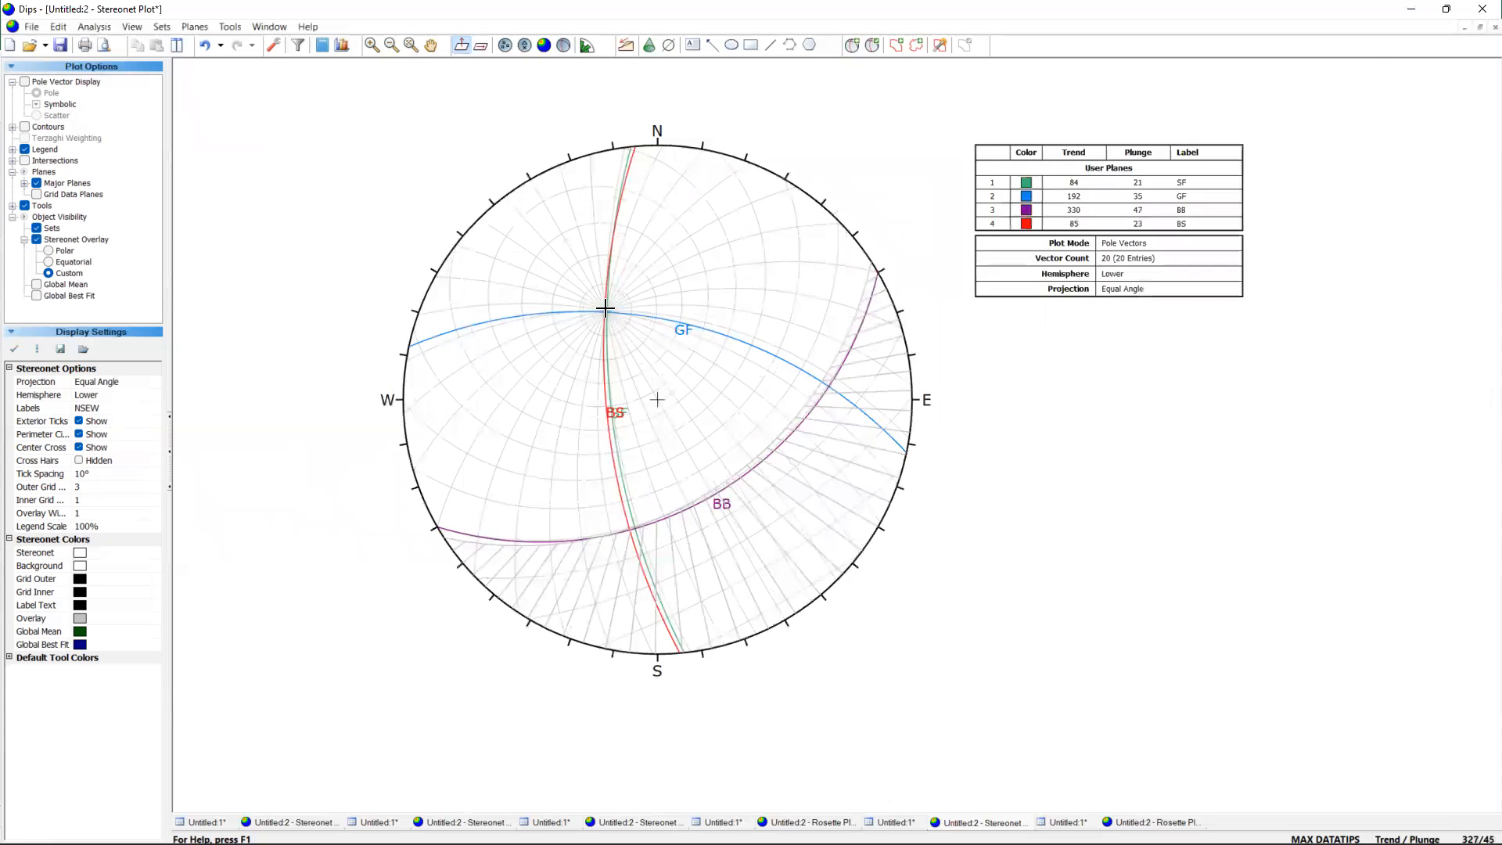
scroll(599, 311, up, 2)
scroll(649, 350, down, 3)
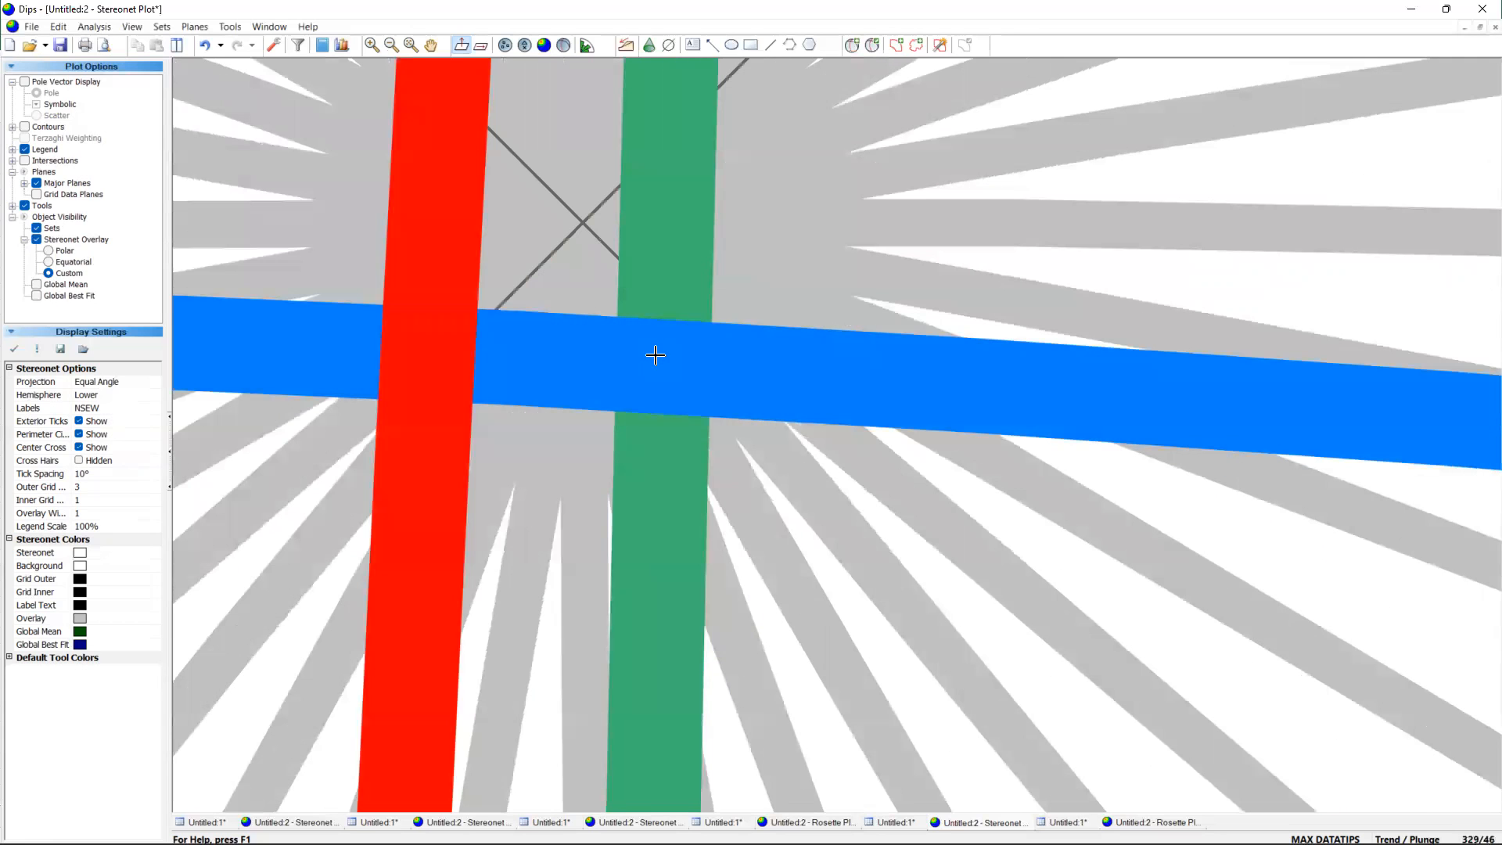
scroll(881, 218, down, 1)
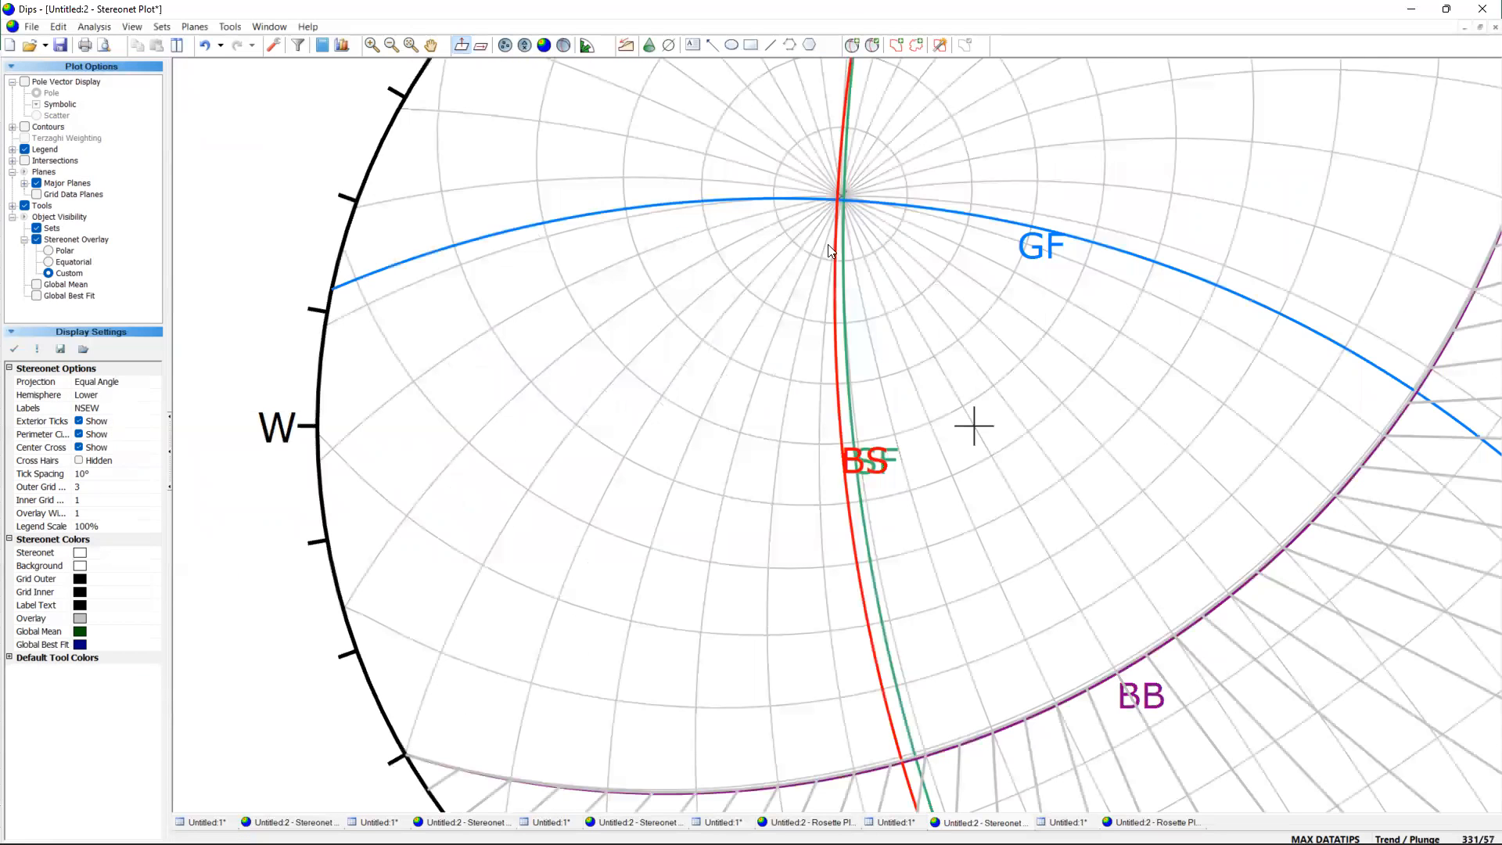
Draw a trend line through the intersection of the GF and BB planes, at a trend of about 085.
scroll(1251, 384, down, 2)
scroll(1235, 364, down, 1)
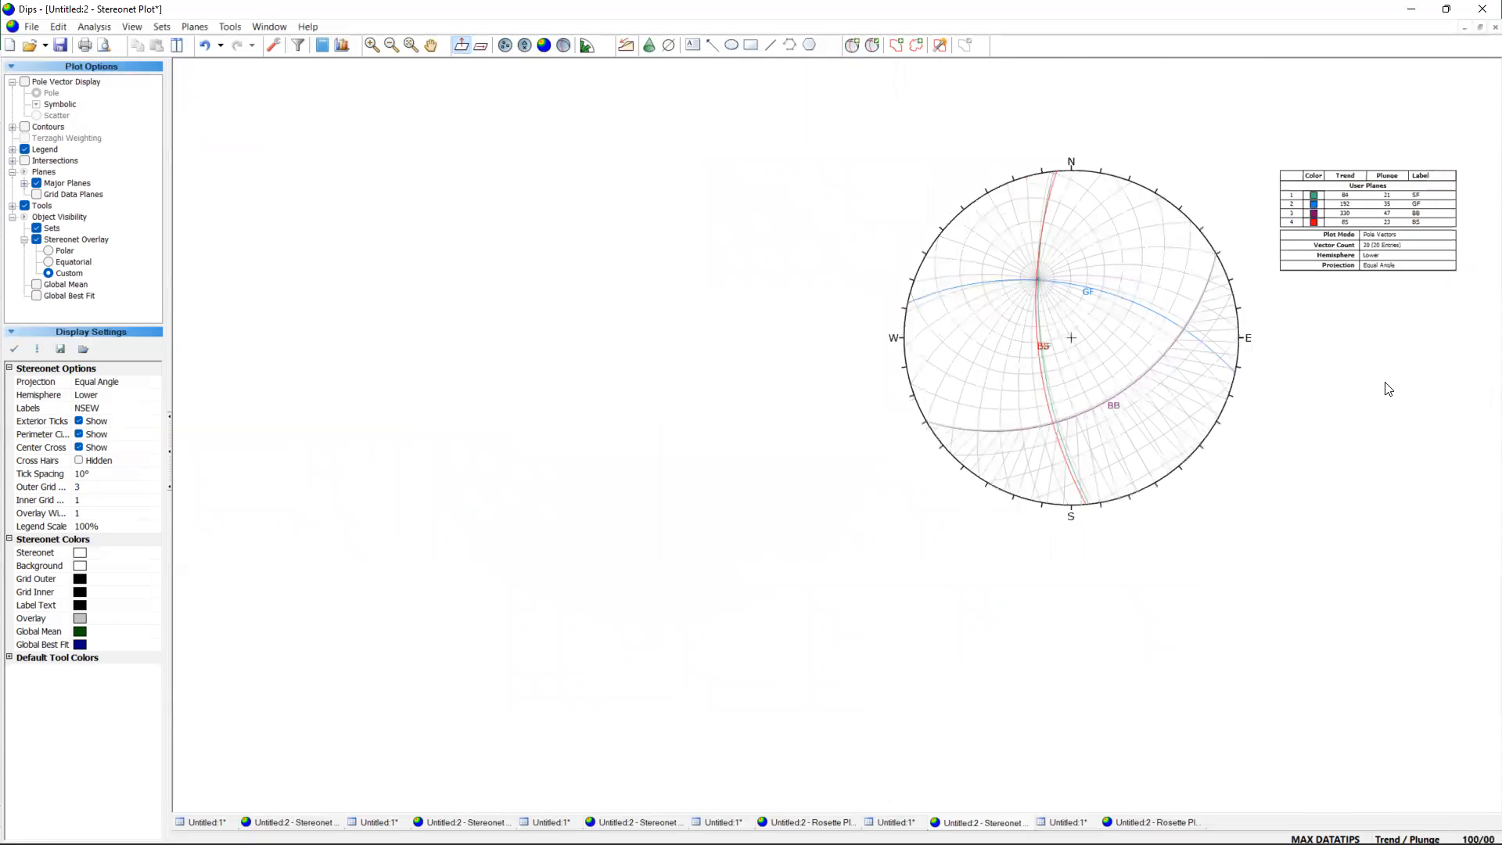
scroll(1192, 365, up, 2)
scroll(1119, 281, down, 2)
scroll(1099, 118, up, 2)
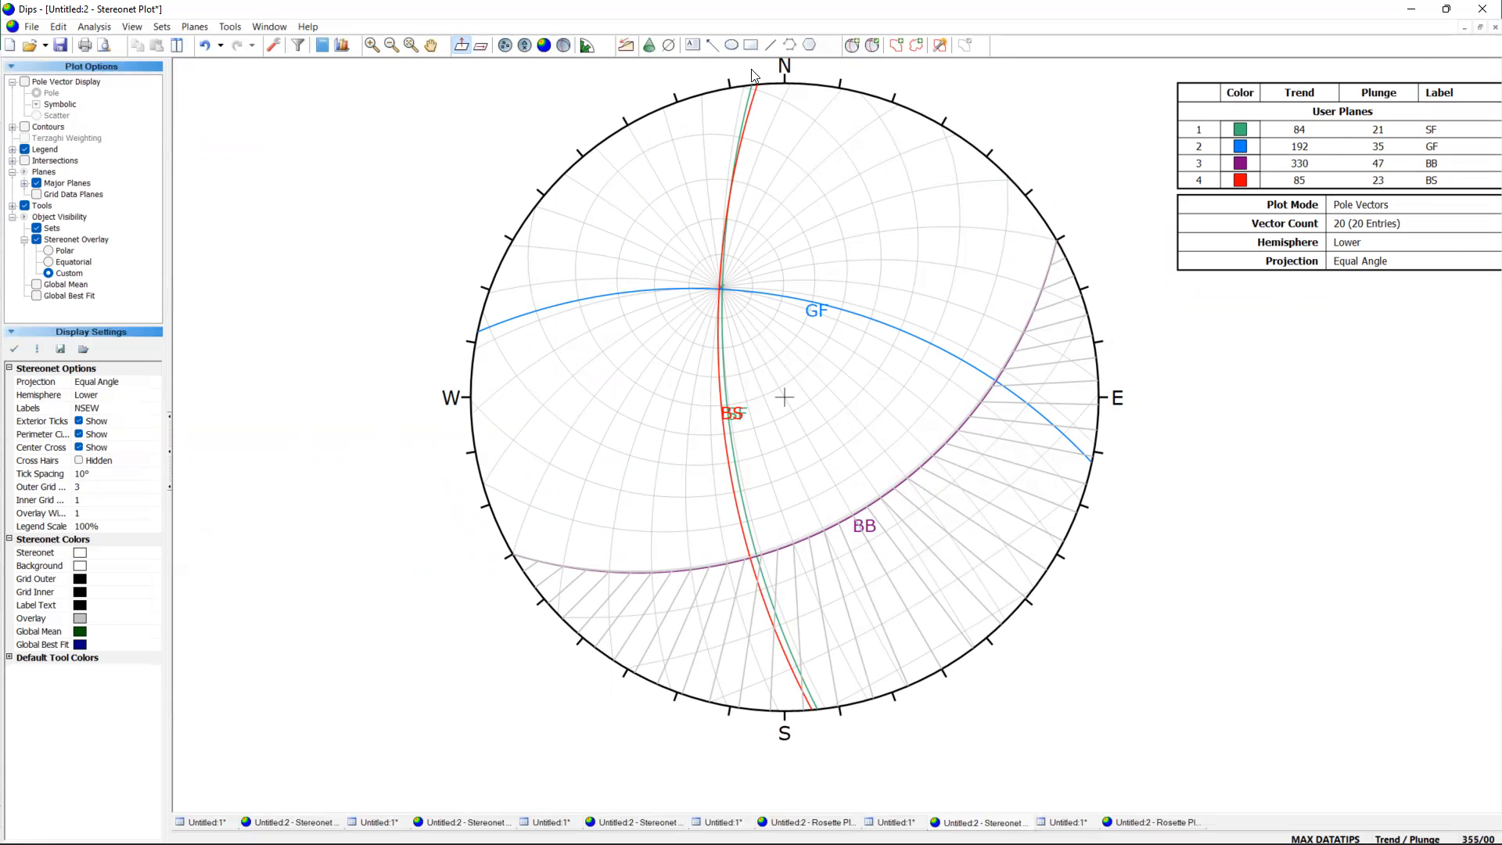
click(669, 46)
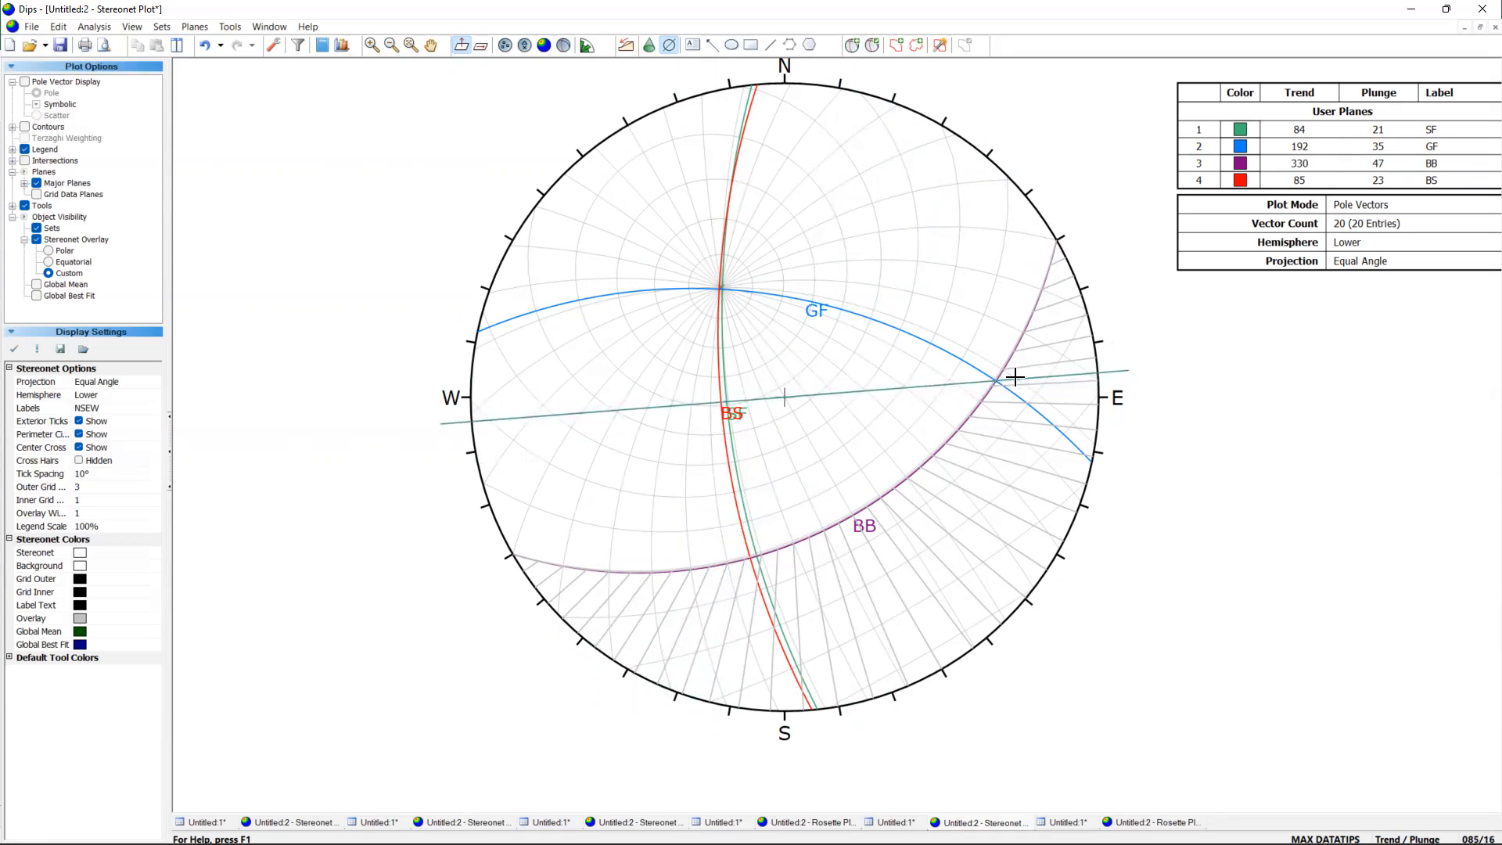
scroll(995, 380, up, 4)
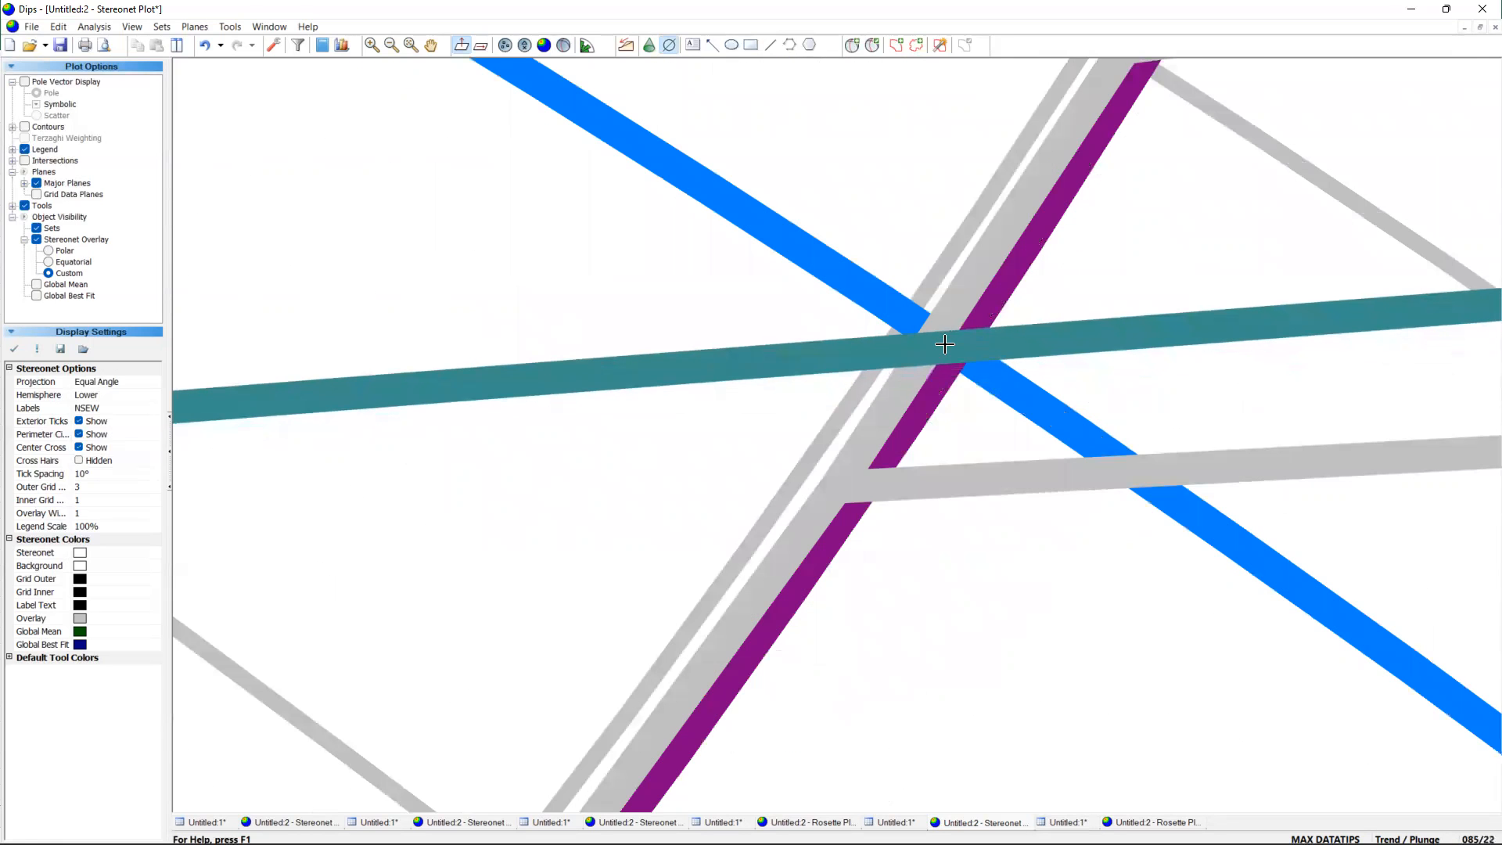
click(946, 346)
click(793, 420)
scroll(965, 357, down, 3)
scroll(970, 360, down, 4)
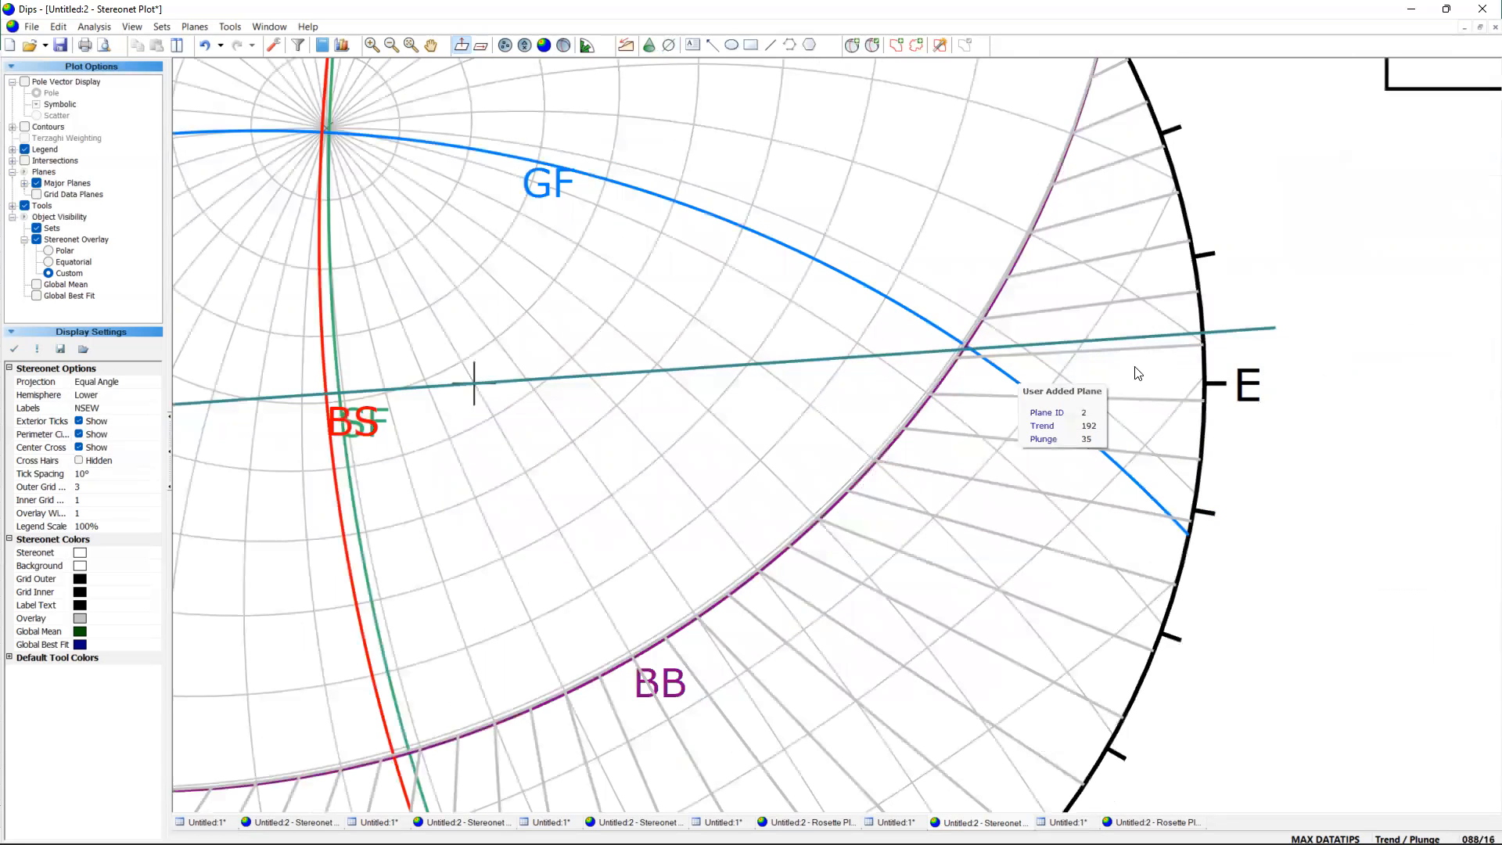
scroll(1138, 373, down, 3)
scroll(1217, 374, down, 1)
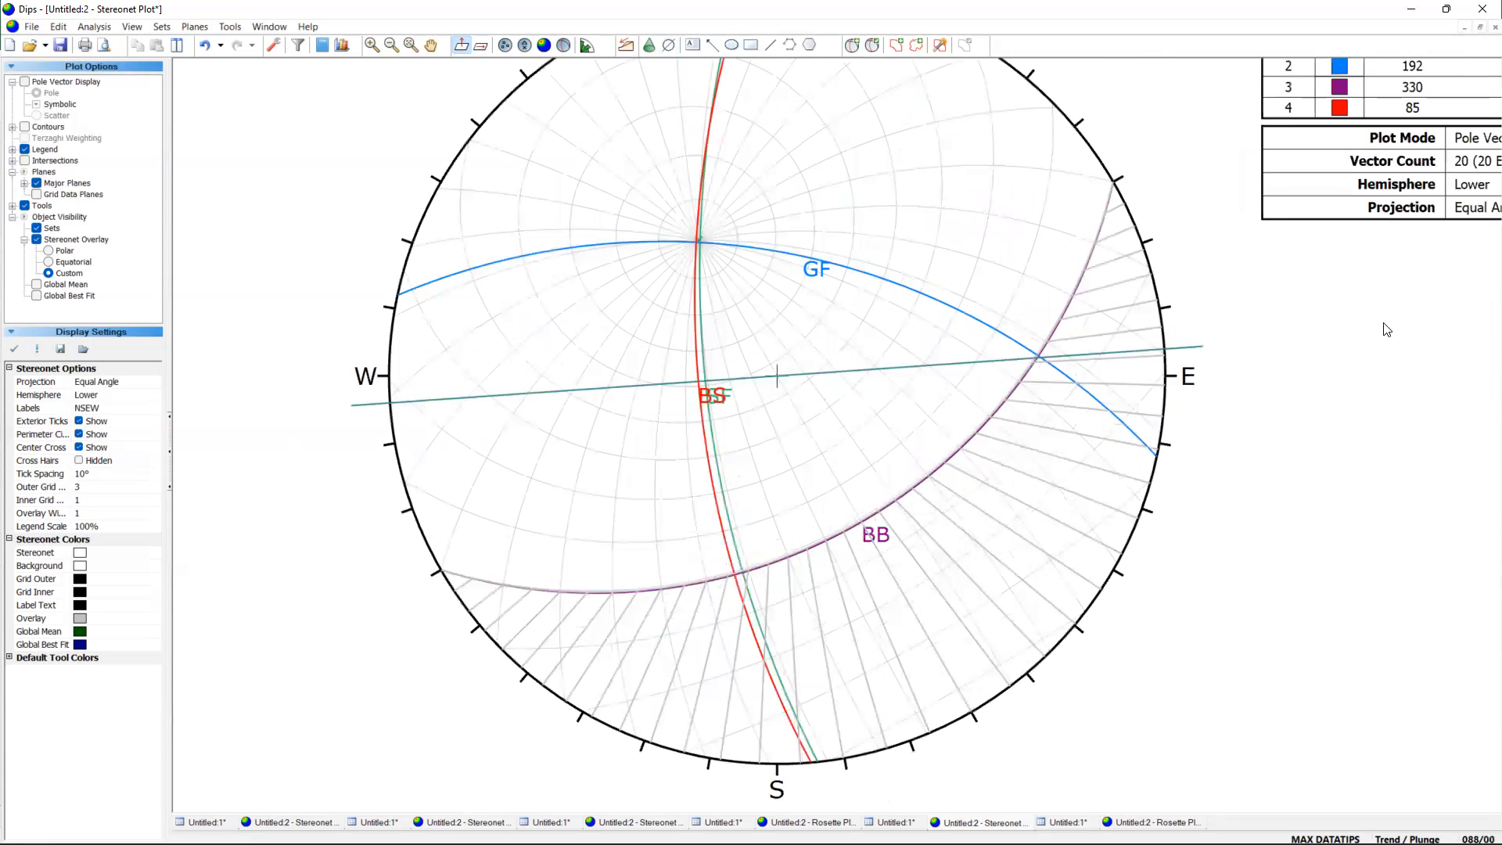
Label the eastern end of the trend line through the GF and BB intersection with the text T1', placed just beyond the line's end.
scroll(1386, 329, up, 2)
click(1036, 378)
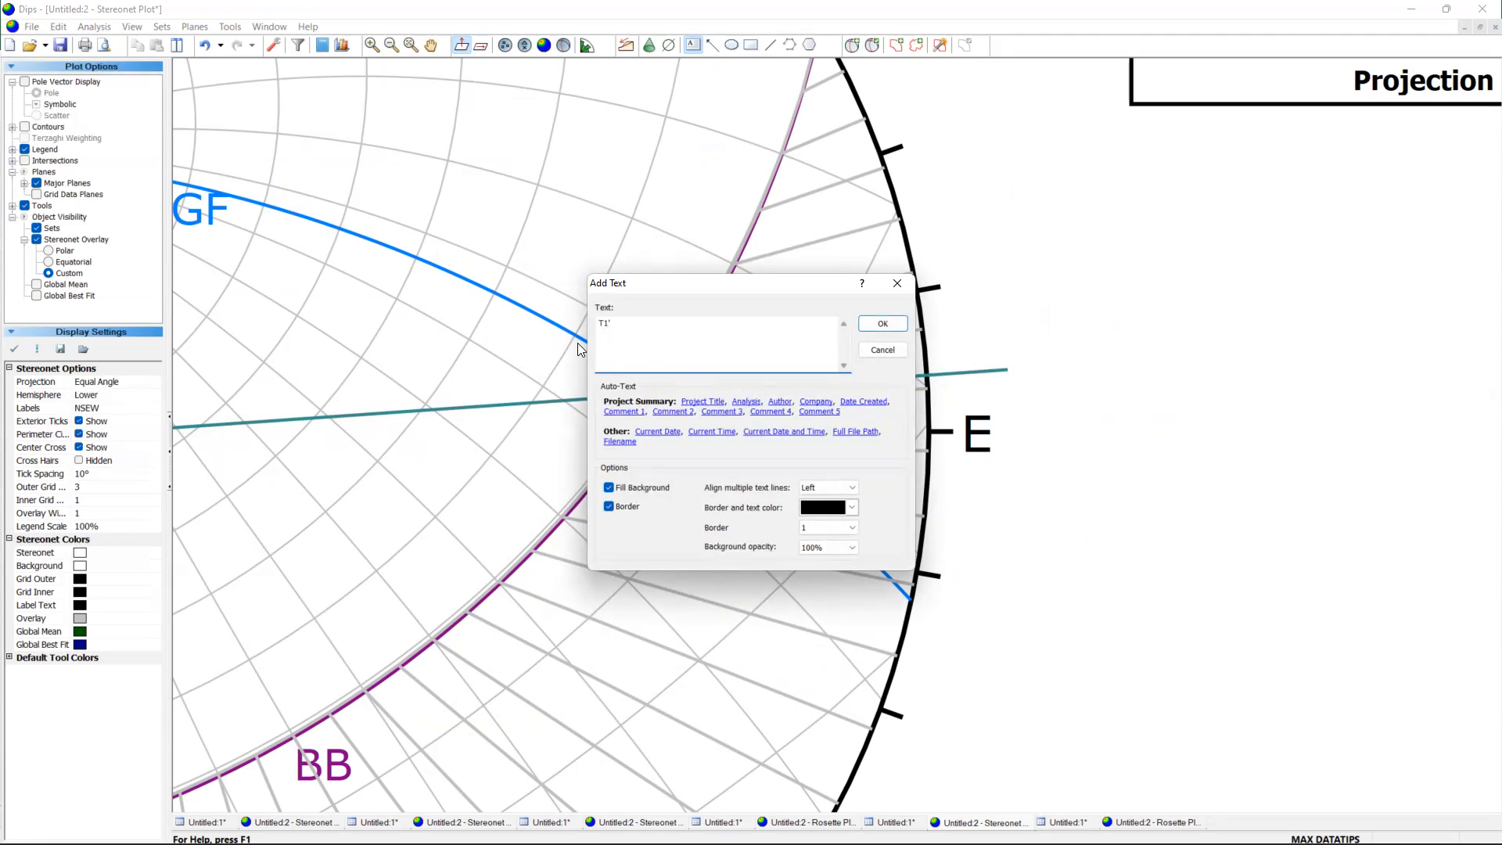
click(868, 324)
drag(1067, 407, 1069, 377)
click(1236, 364)
scroll(877, 403, down, 3)
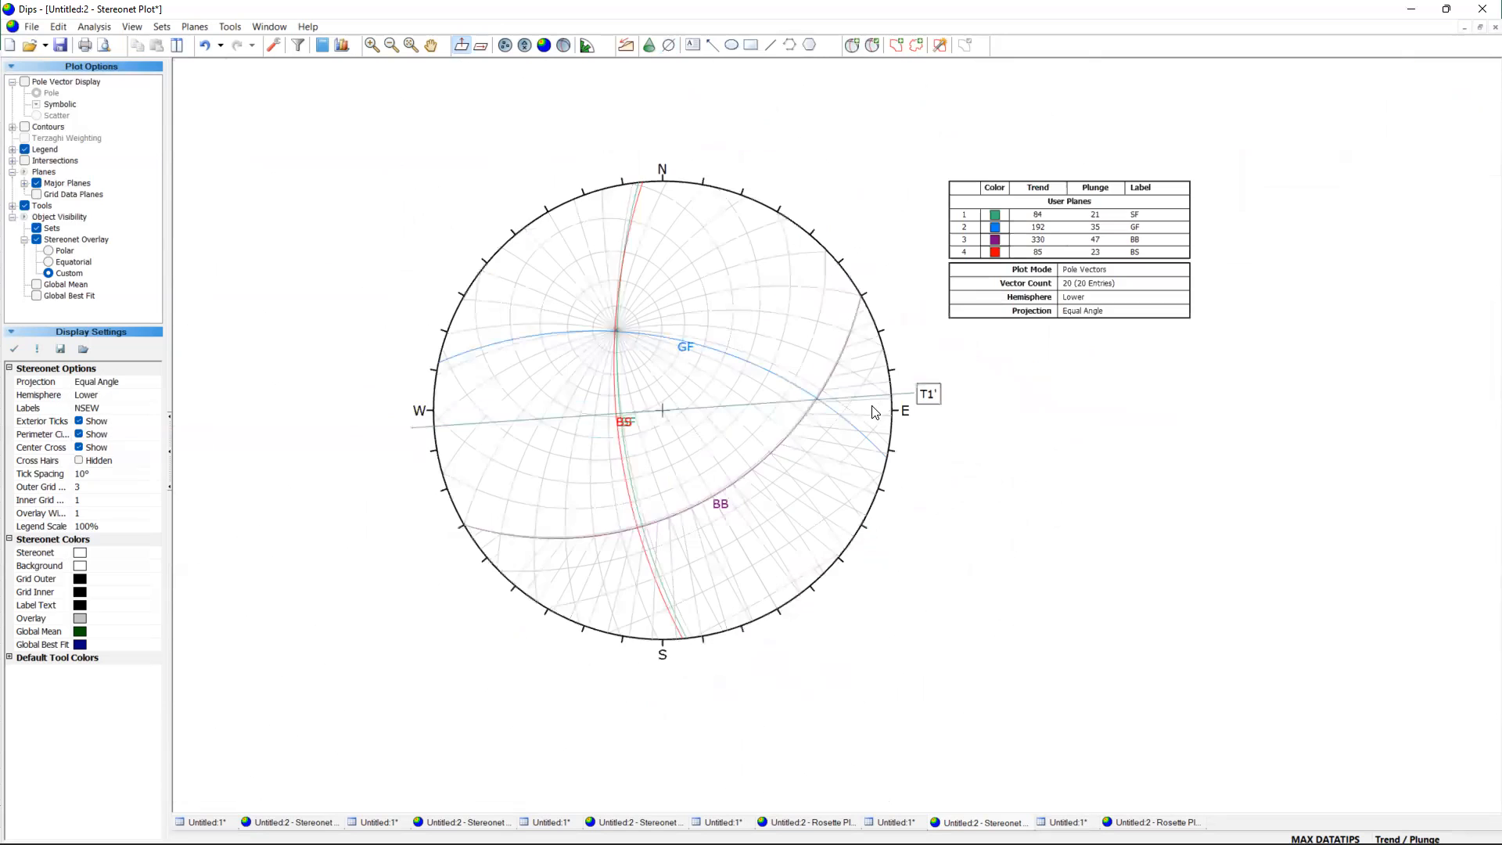
Draw a trend line through the stereonet centre toward the east-southeast, at a trend of about 116.
scroll(708, 423, down, 1)
scroll(692, 425, up, 1)
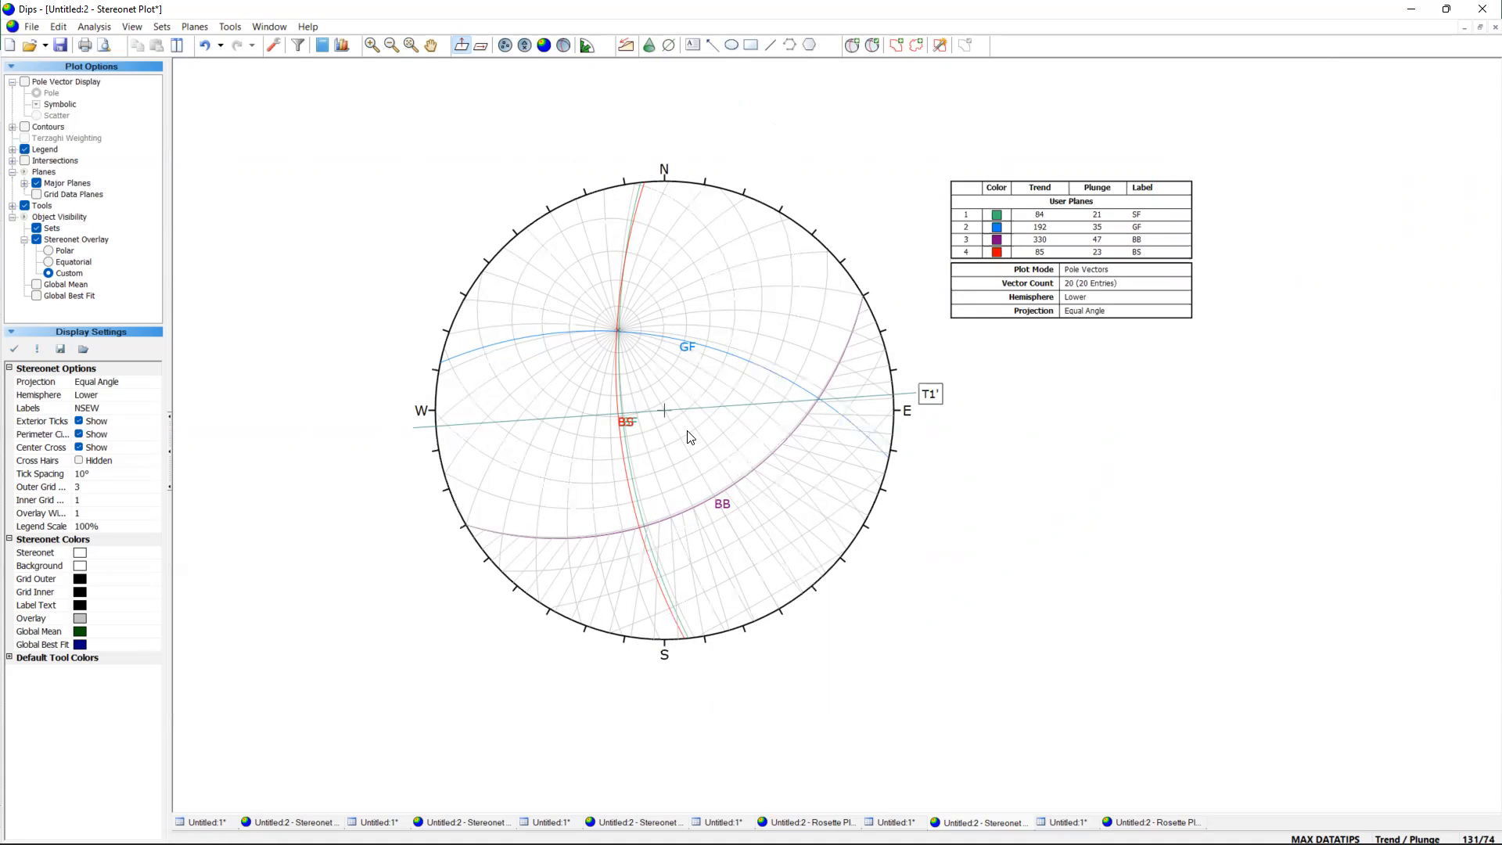
scroll(898, 438, up, 2)
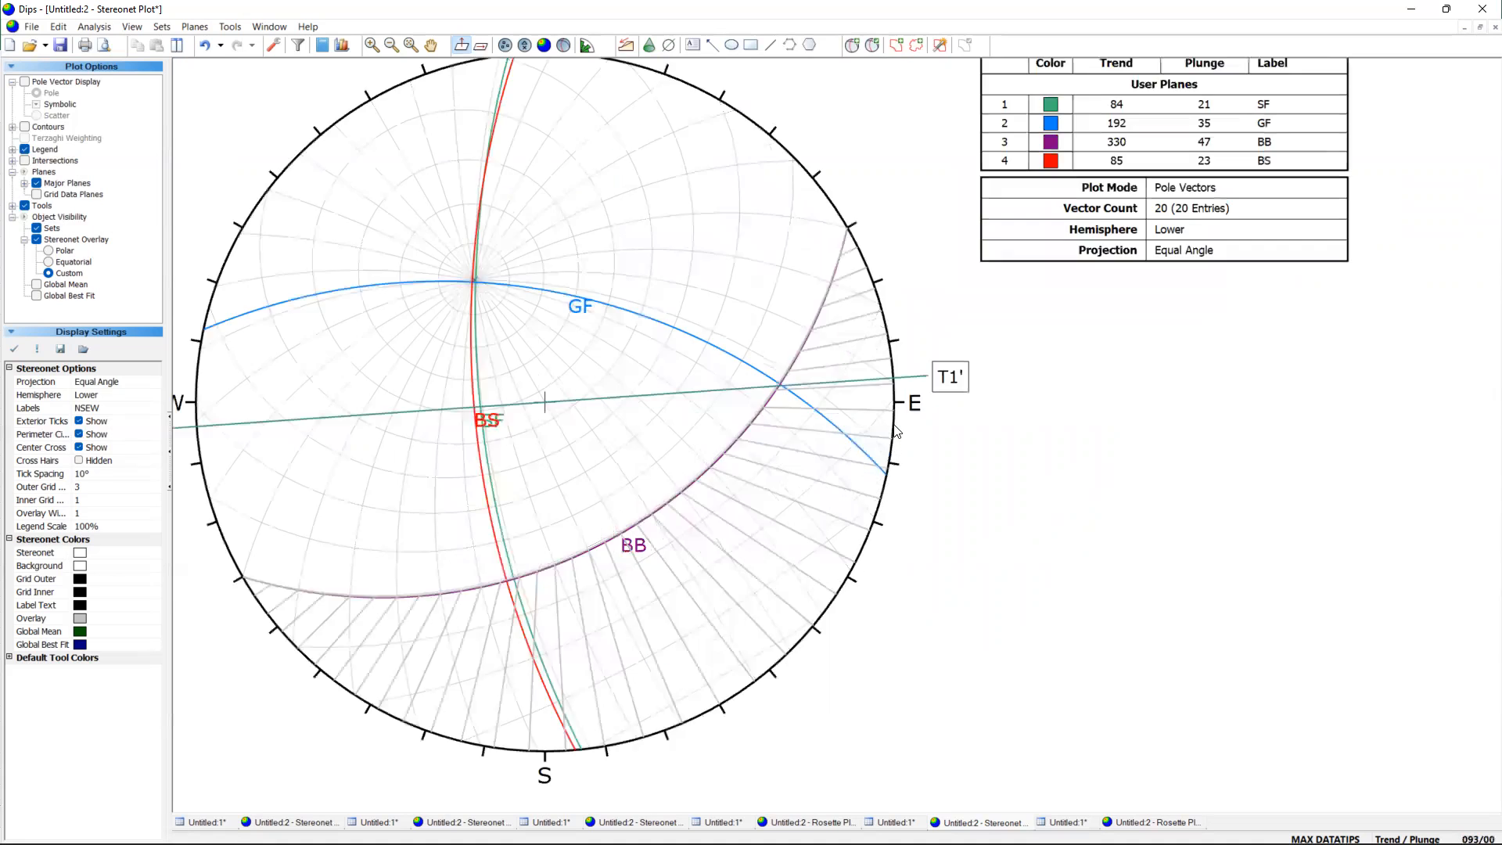
scroll(899, 384, up, 1)
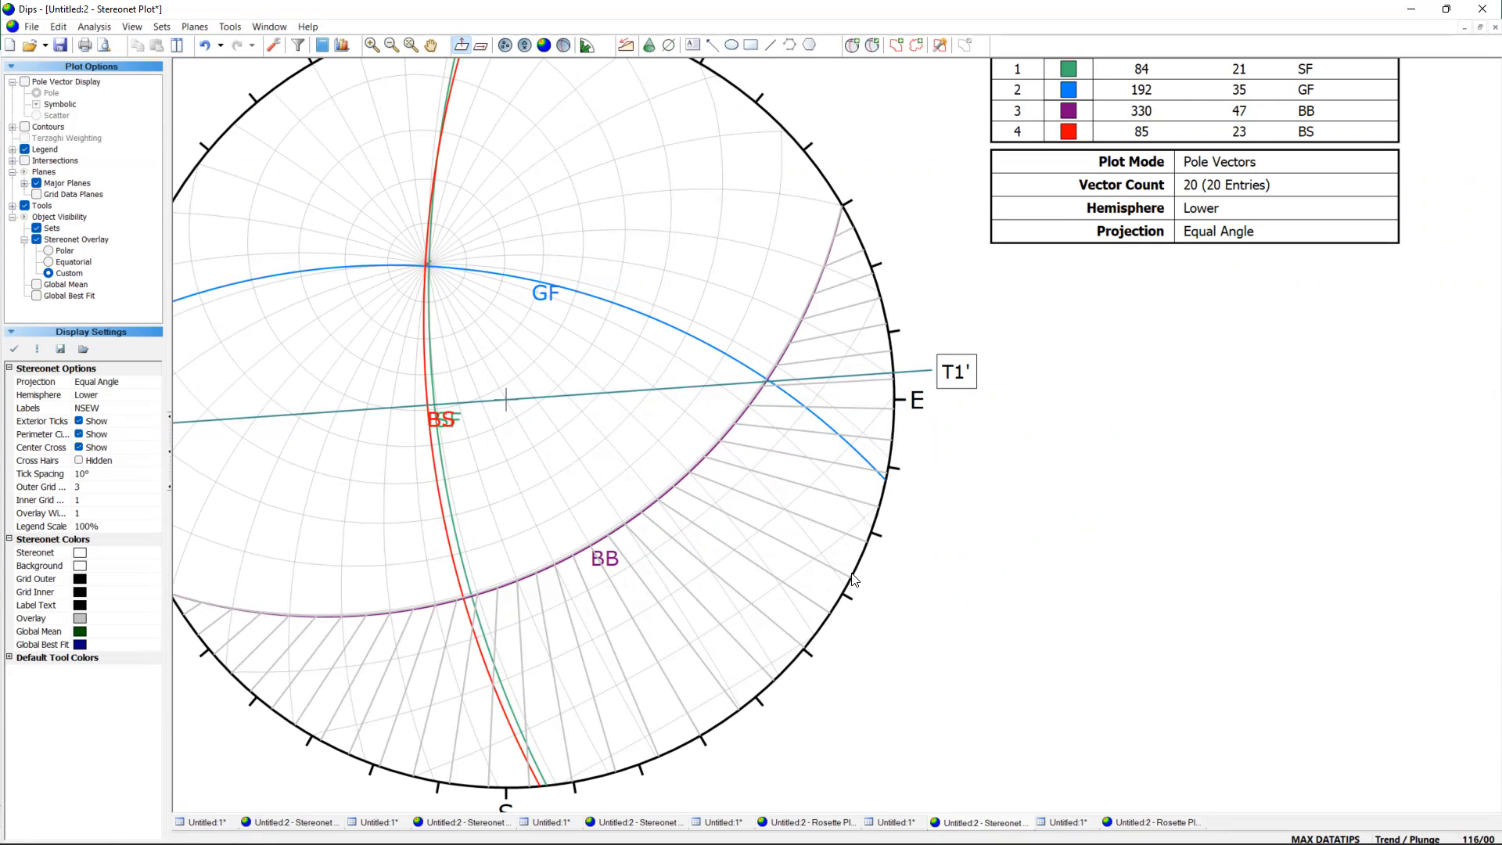
click(669, 44)
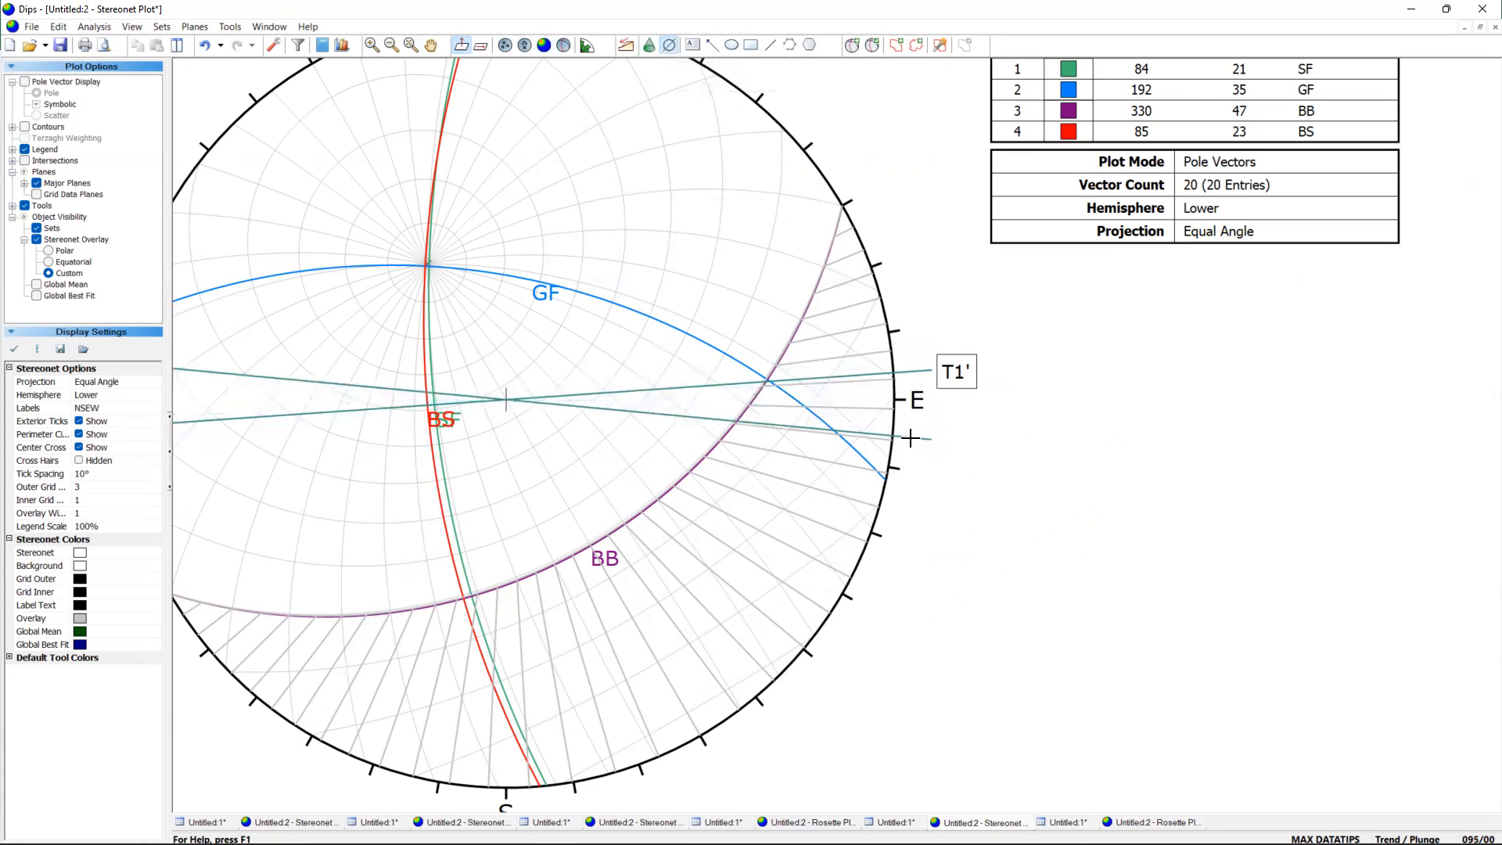
click(877, 580)
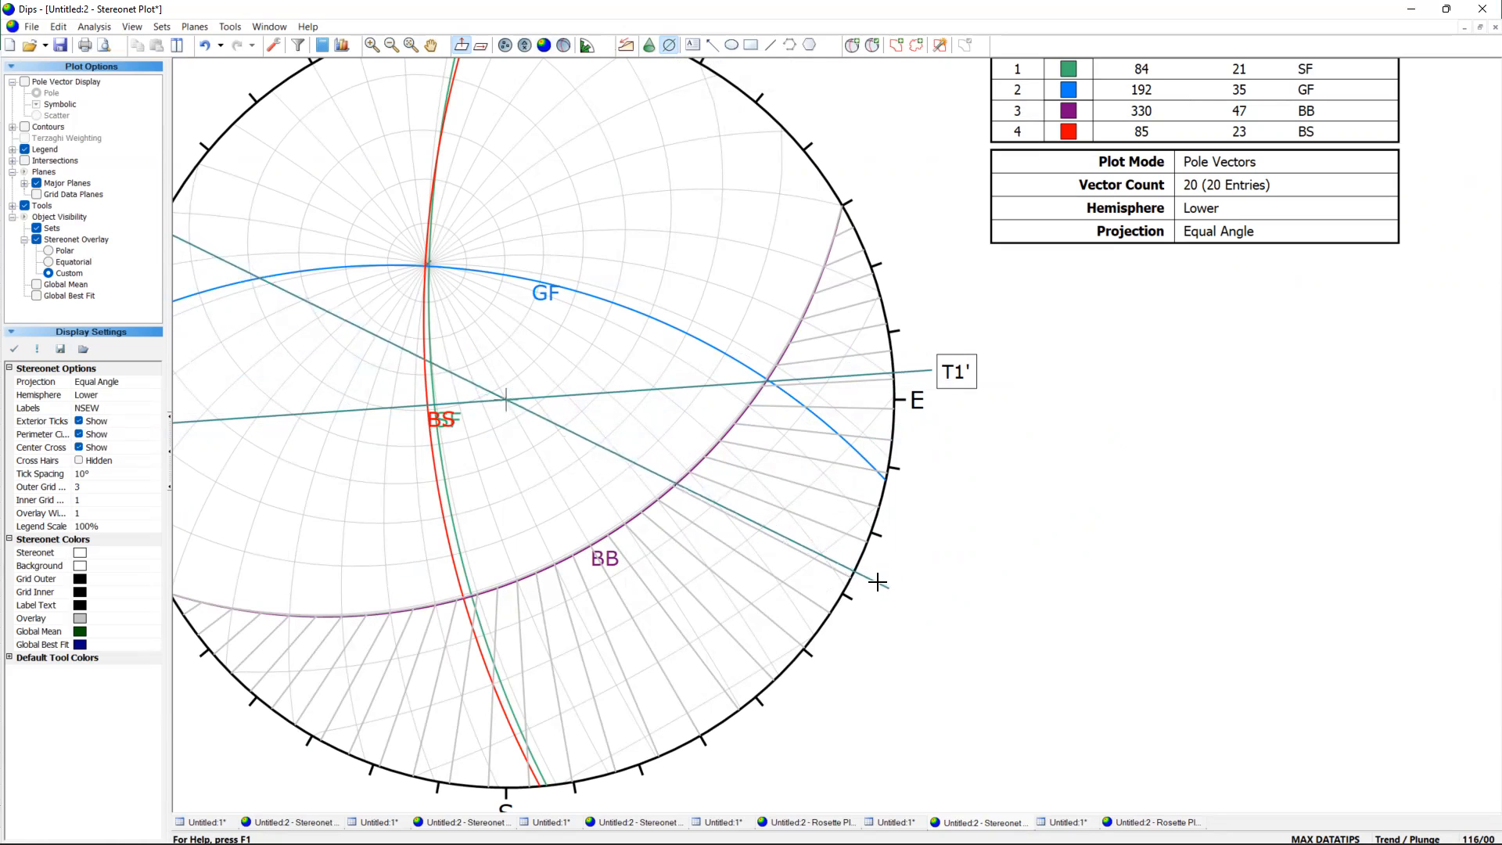
click(792, 419)
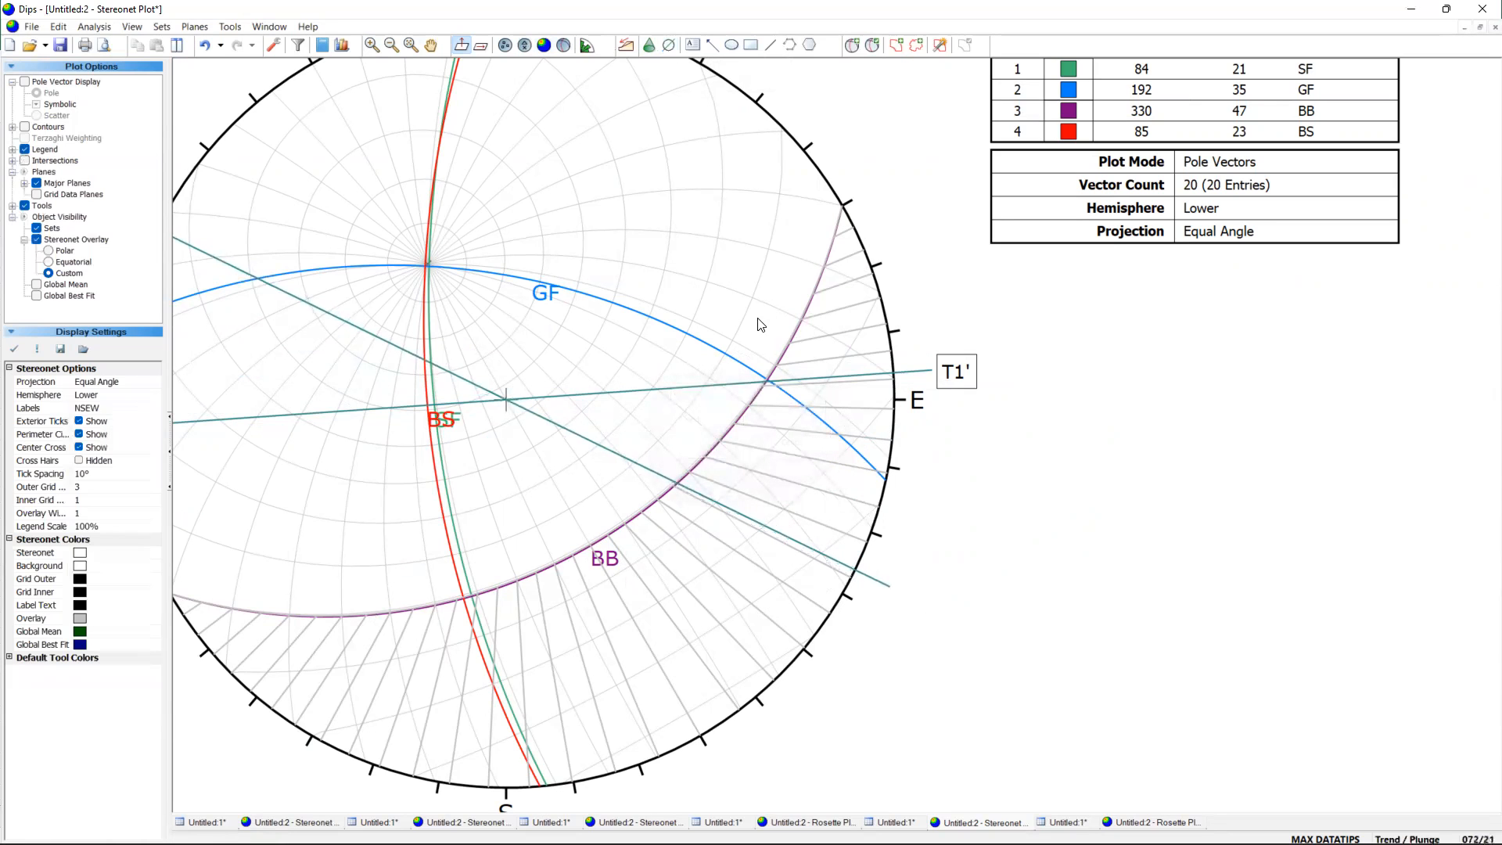
Add a T1 text label beside the southeastern end of the line trending about 116.
click(692, 45)
click(1018, 581)
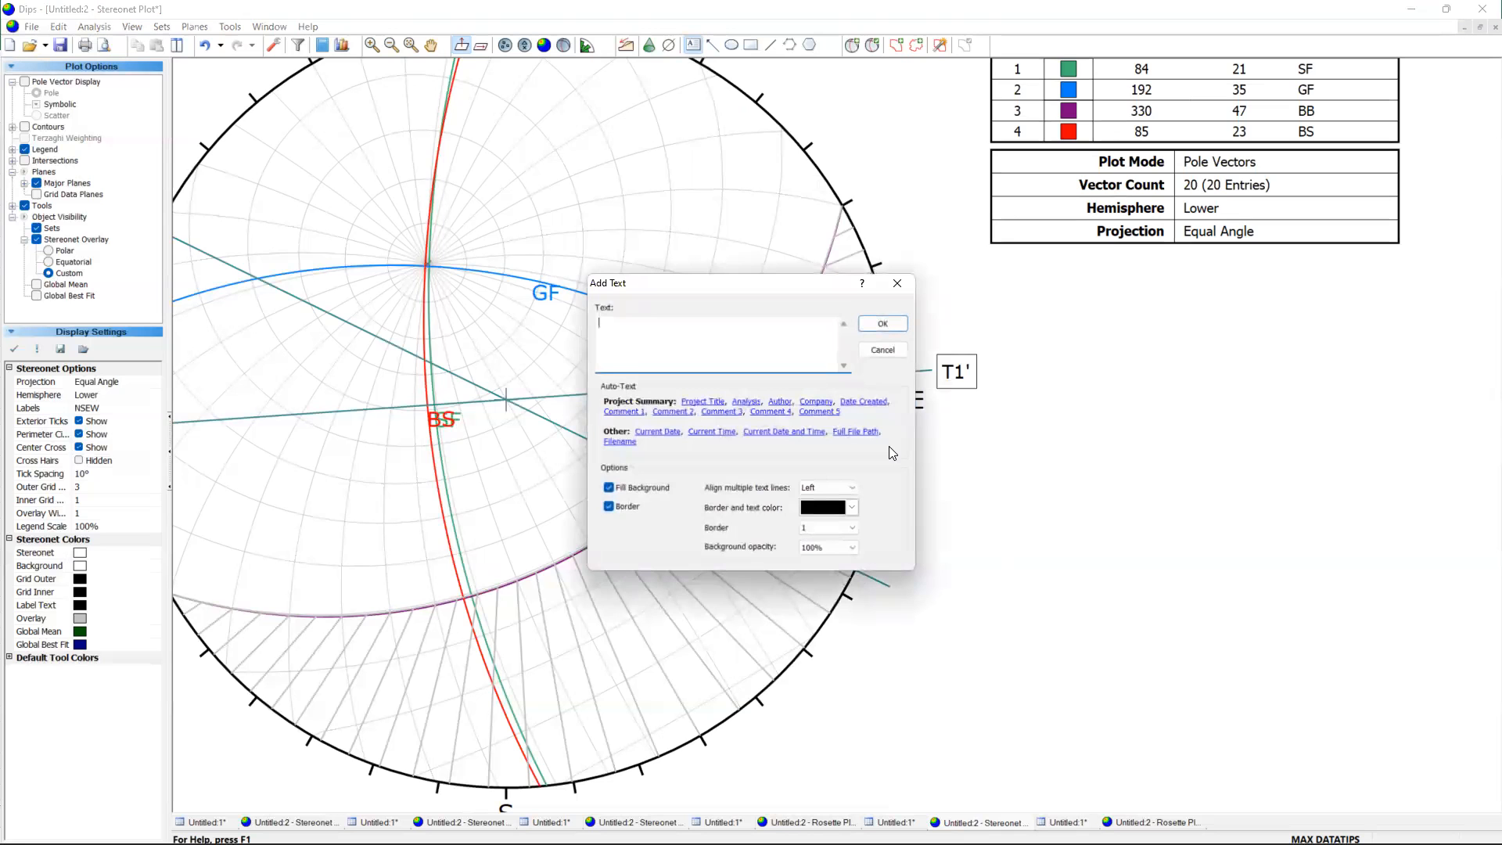
click(882, 324)
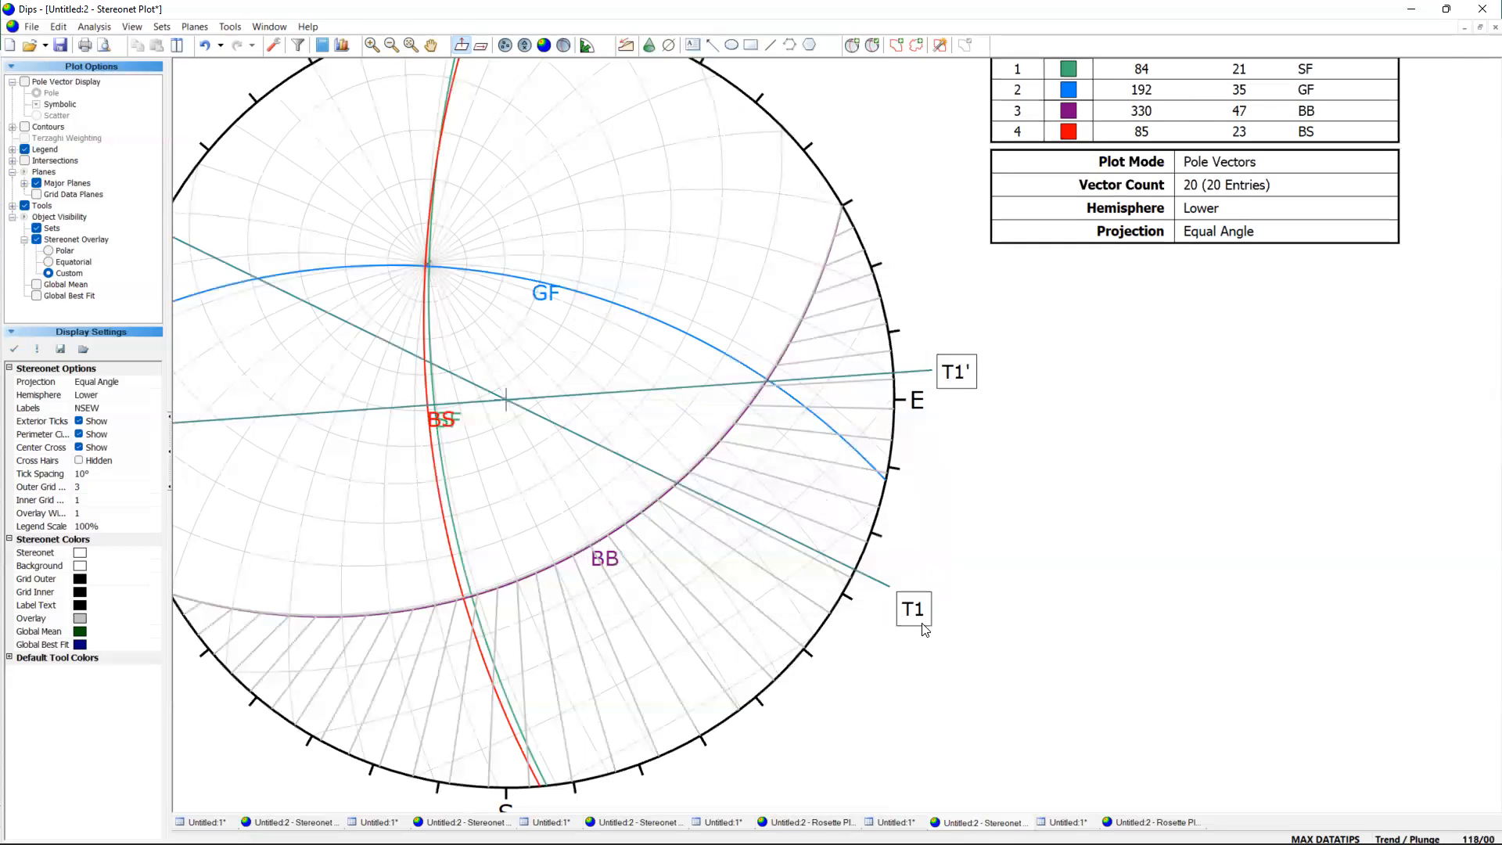
scroll(925, 614, up, 3)
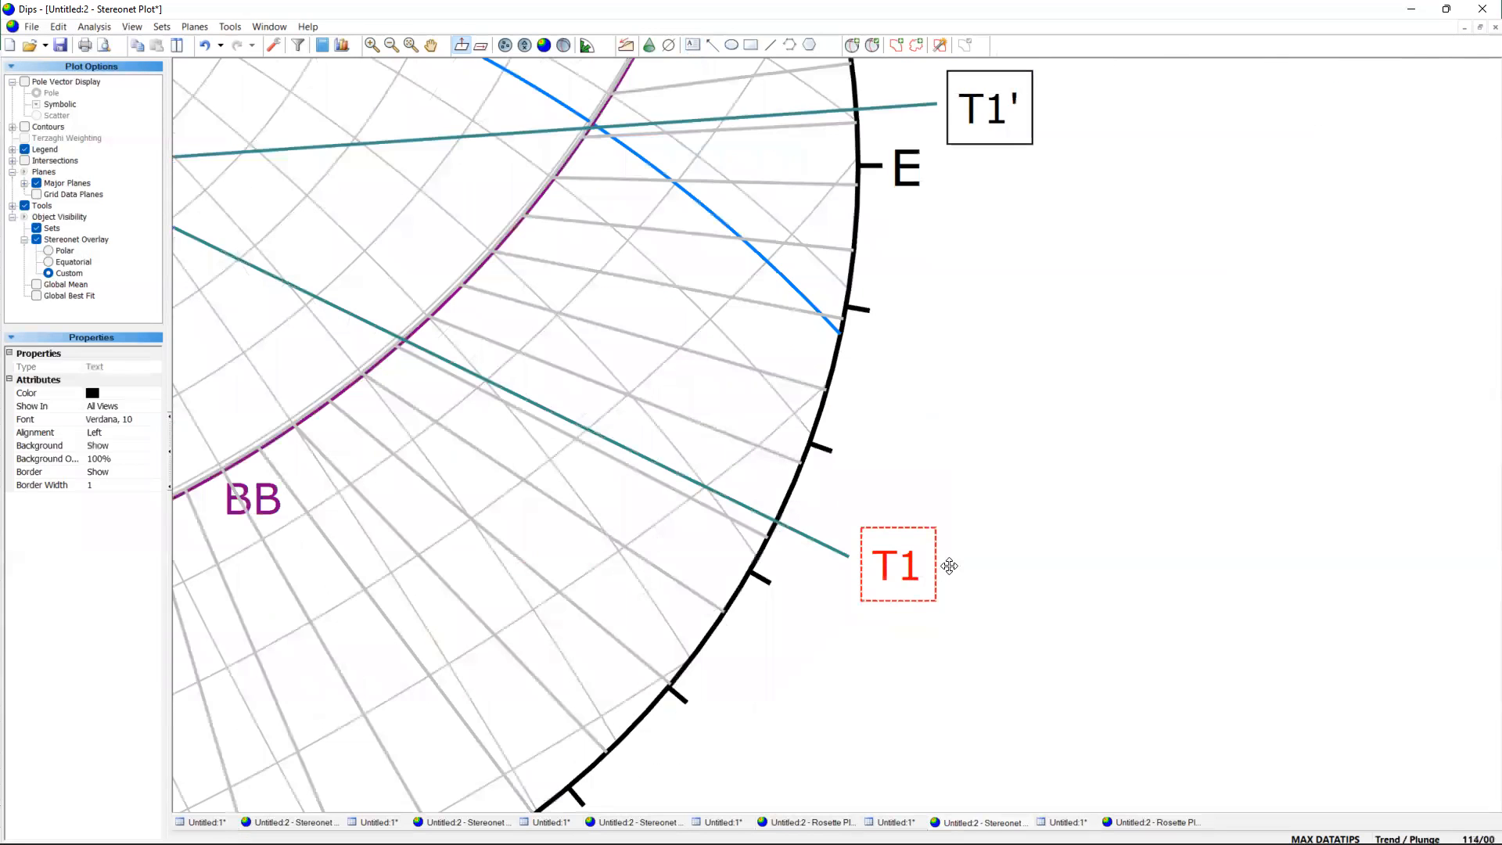
click(1035, 570)
scroll(831, 497, down, 3)
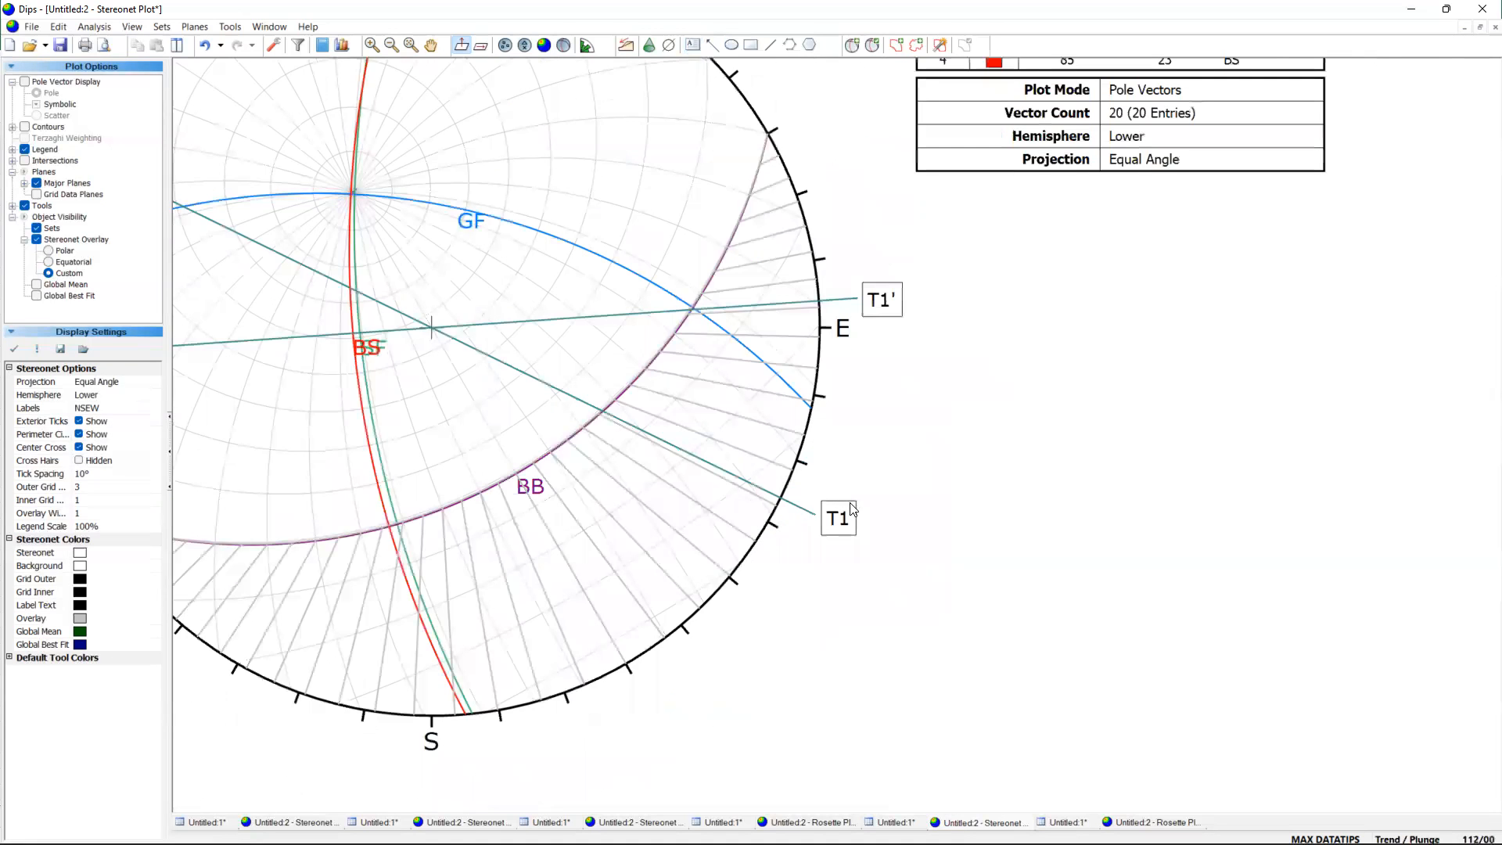
scroll(860, 462, down, 2)
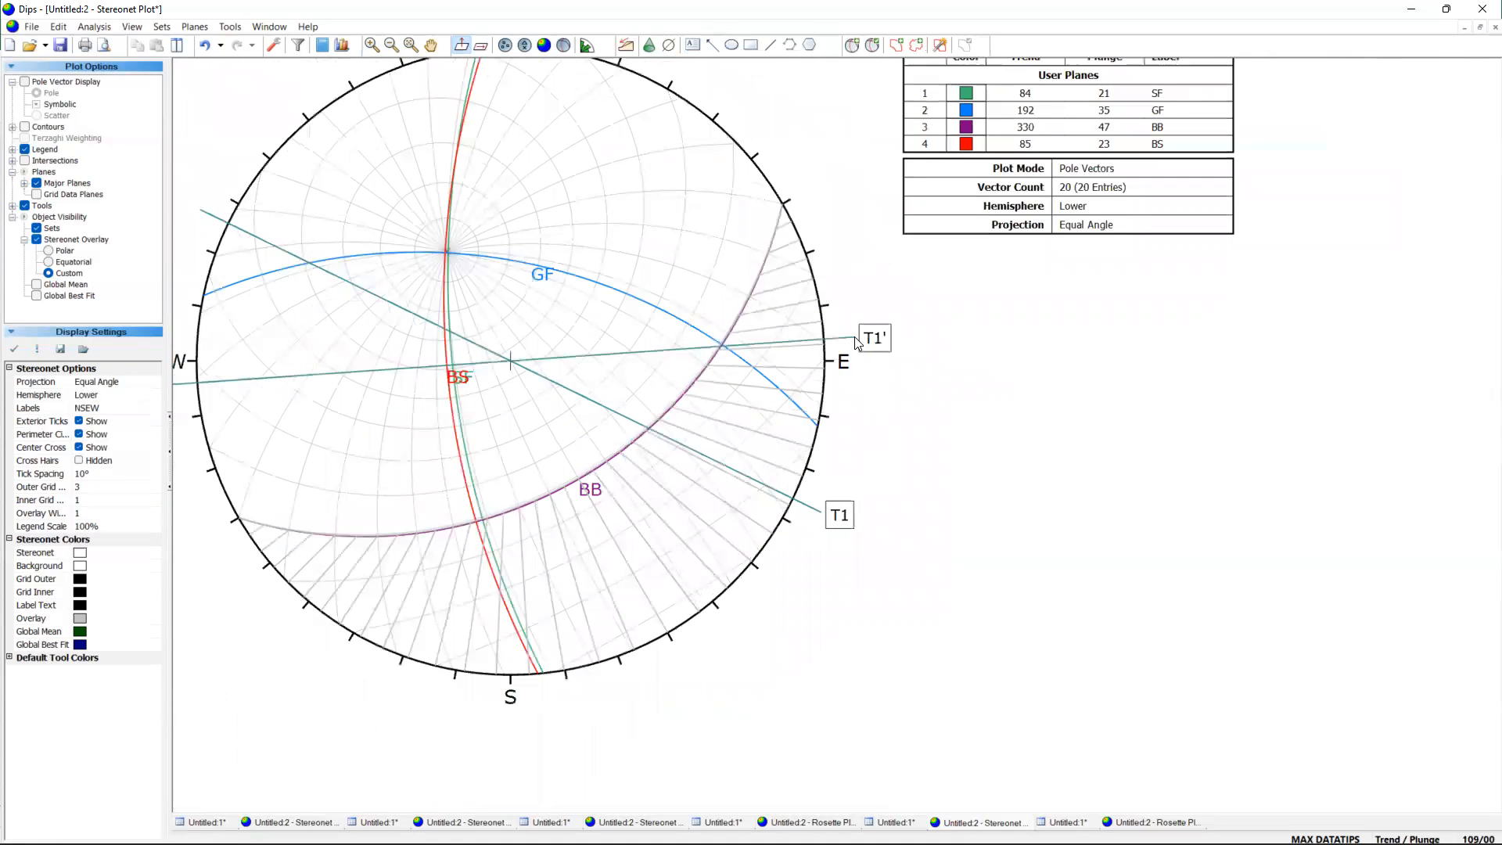
Draw a trend line toward the south, close to the southern end of the BS plane, at a trend of about 176.
scroll(869, 349, up, 3)
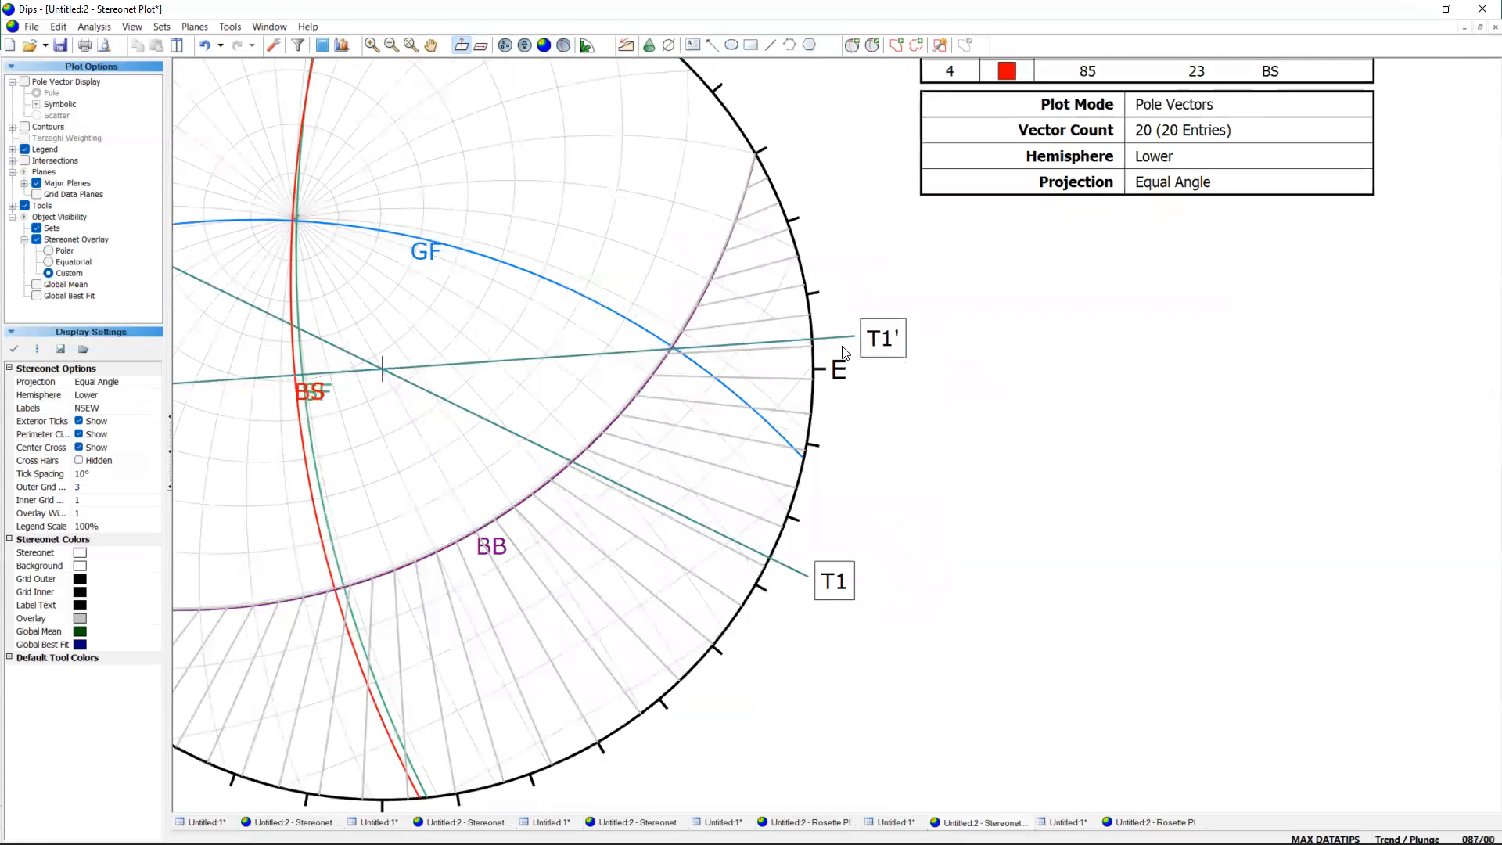
scroll(843, 354, down, 1)
scroll(738, 153, down, 1)
click(669, 46)
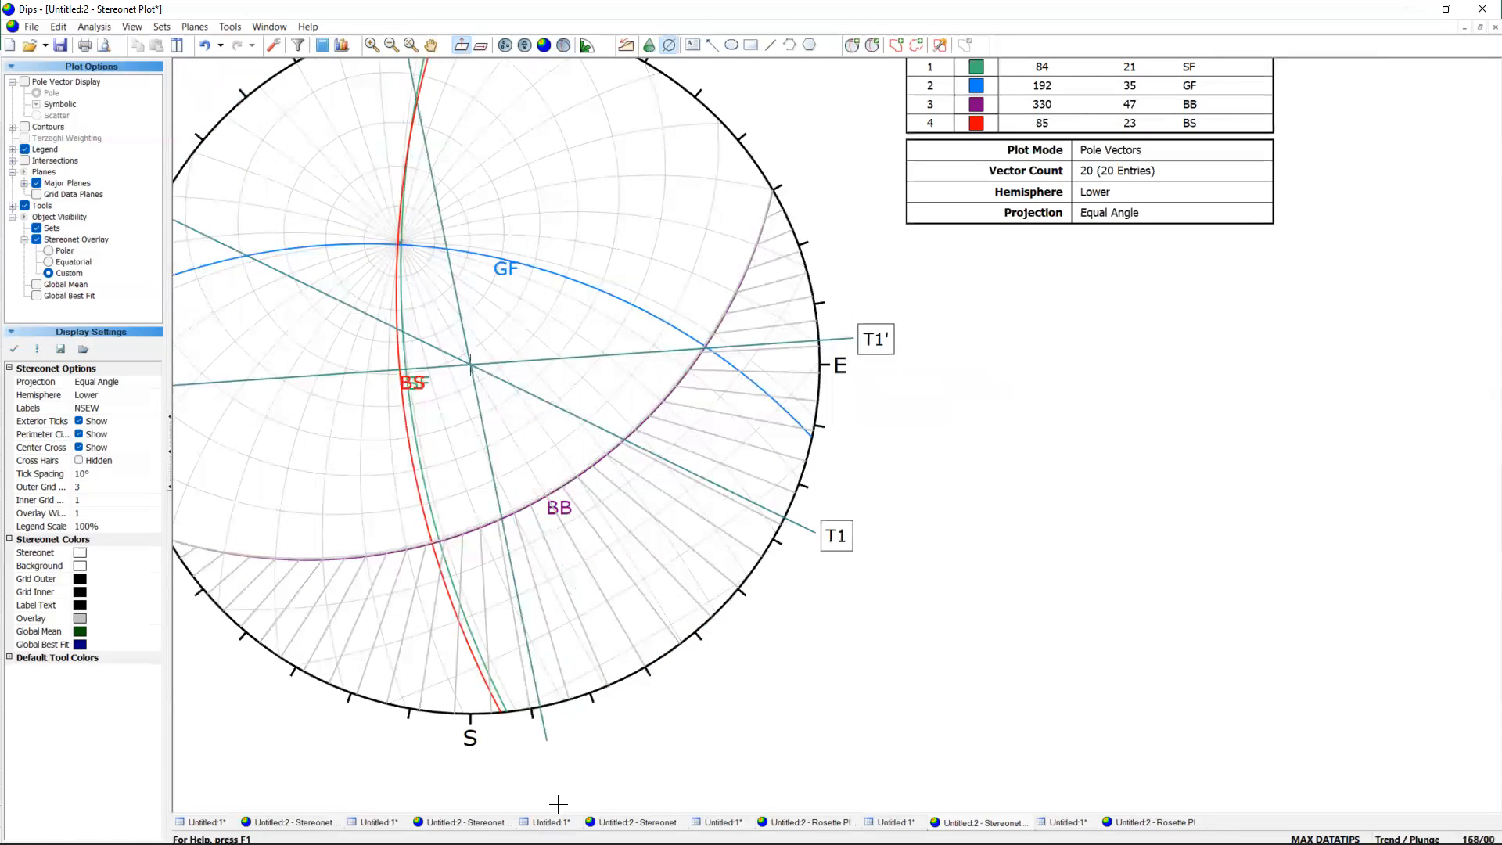
click(497, 792)
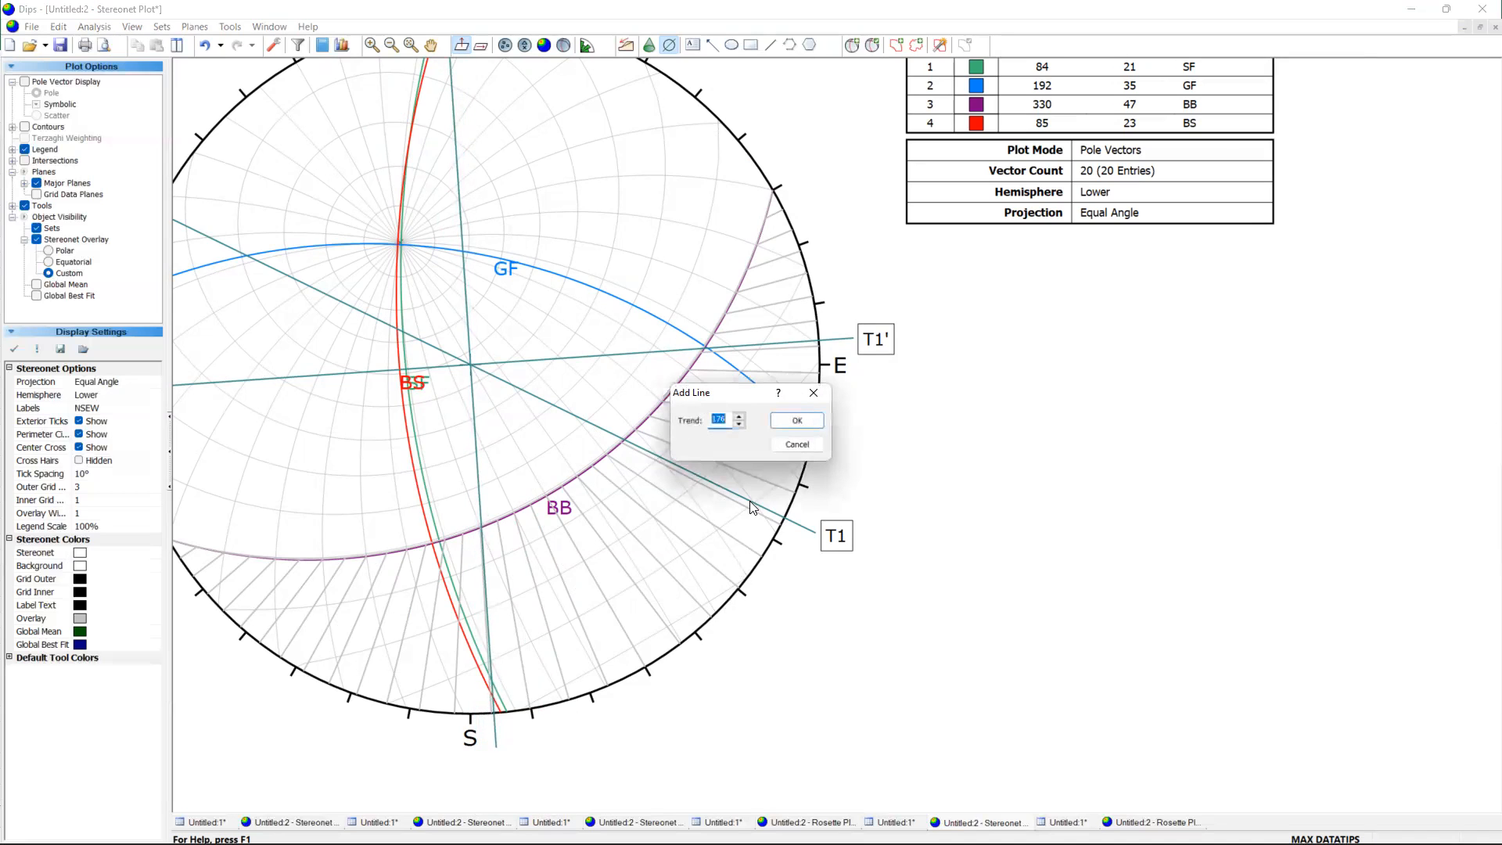
click(796, 423)
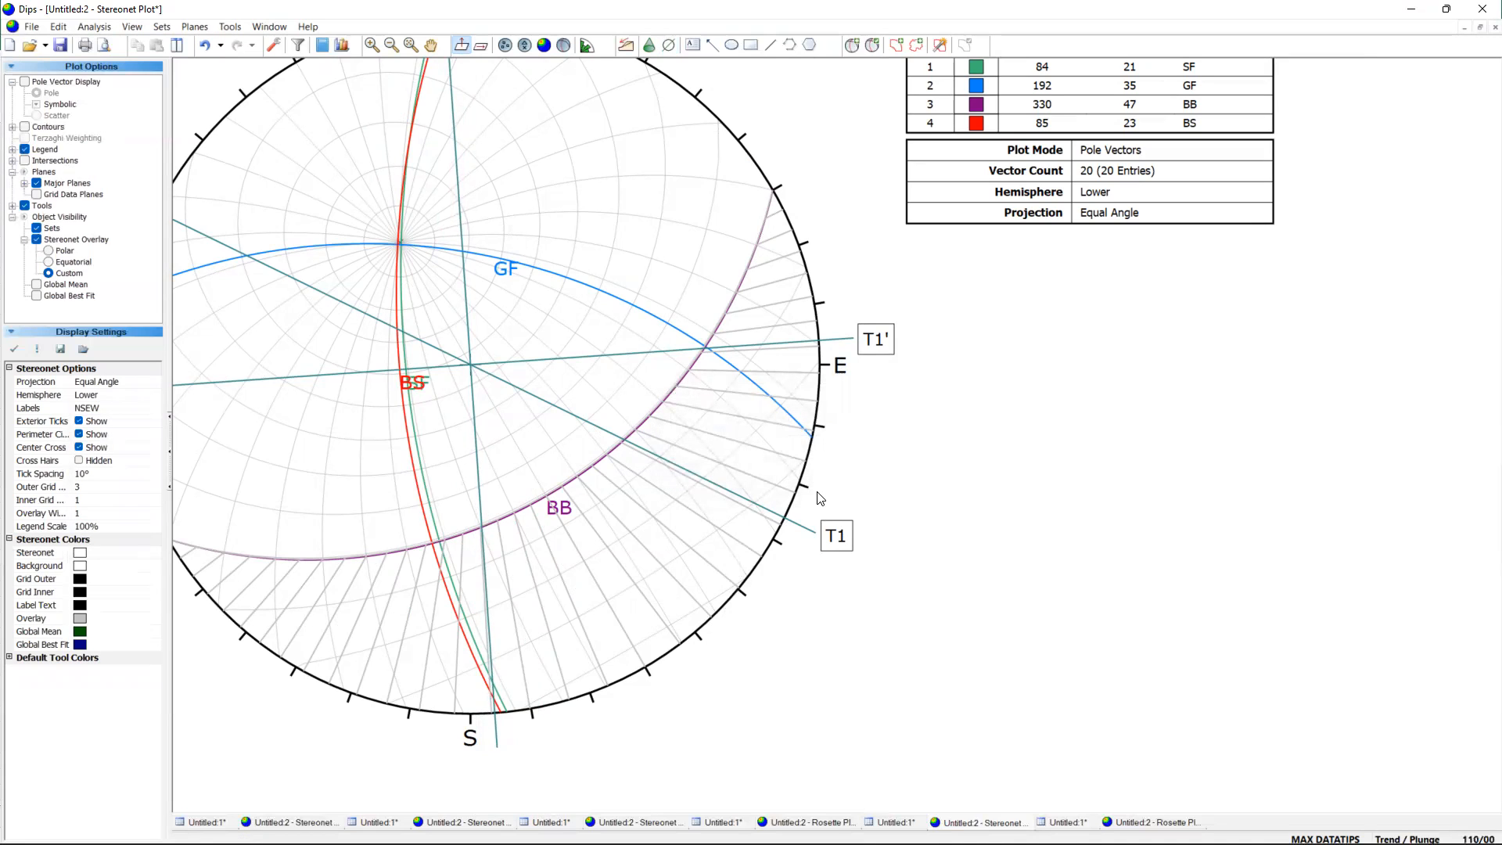
Add a T3' text label and position it just below the southern end of the line trending about 176.
scroll(502, 798, up, 1)
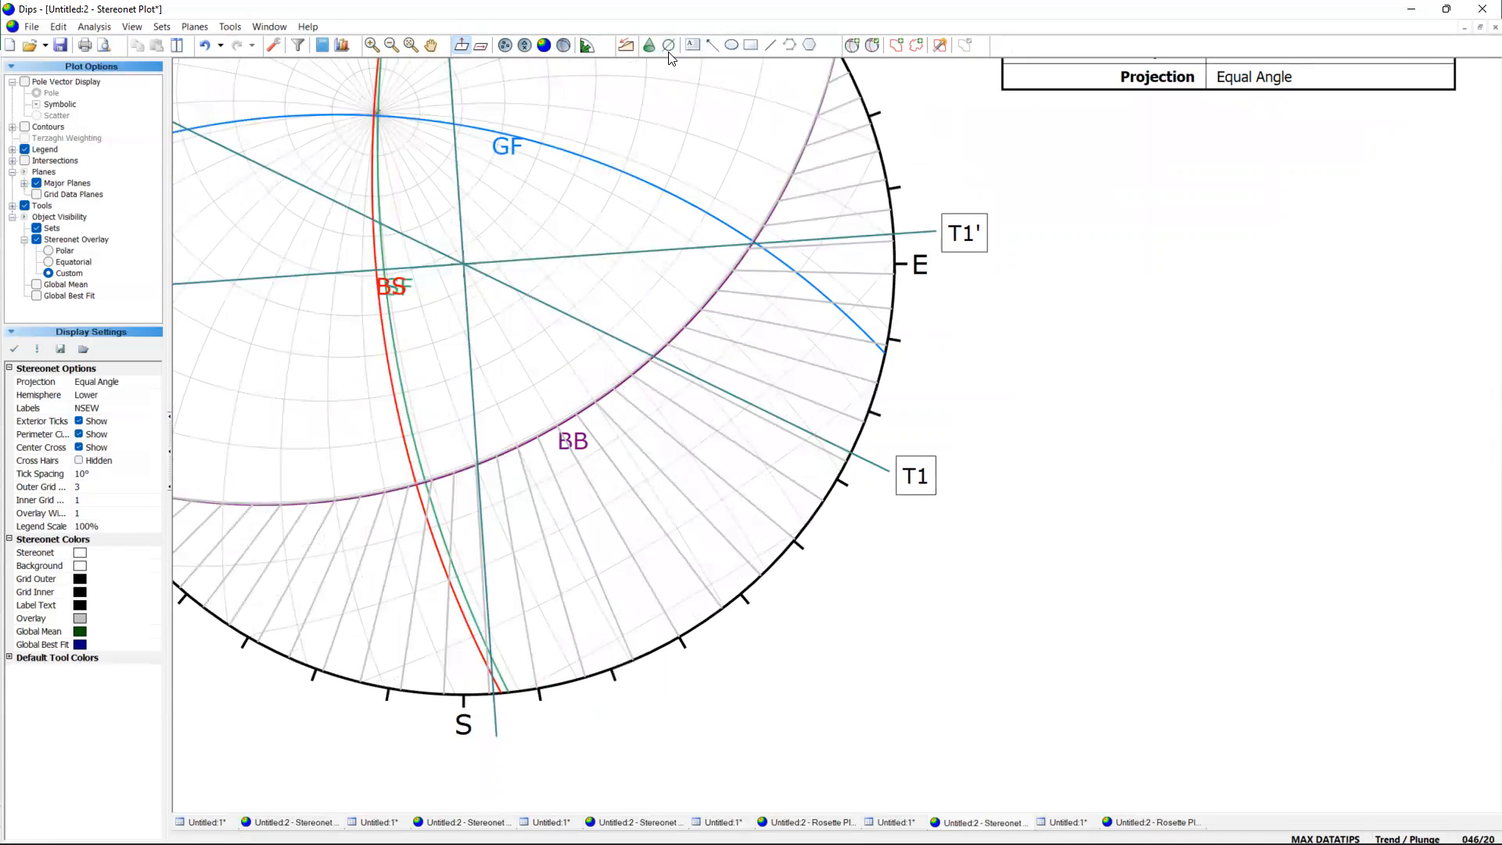
click(693, 46)
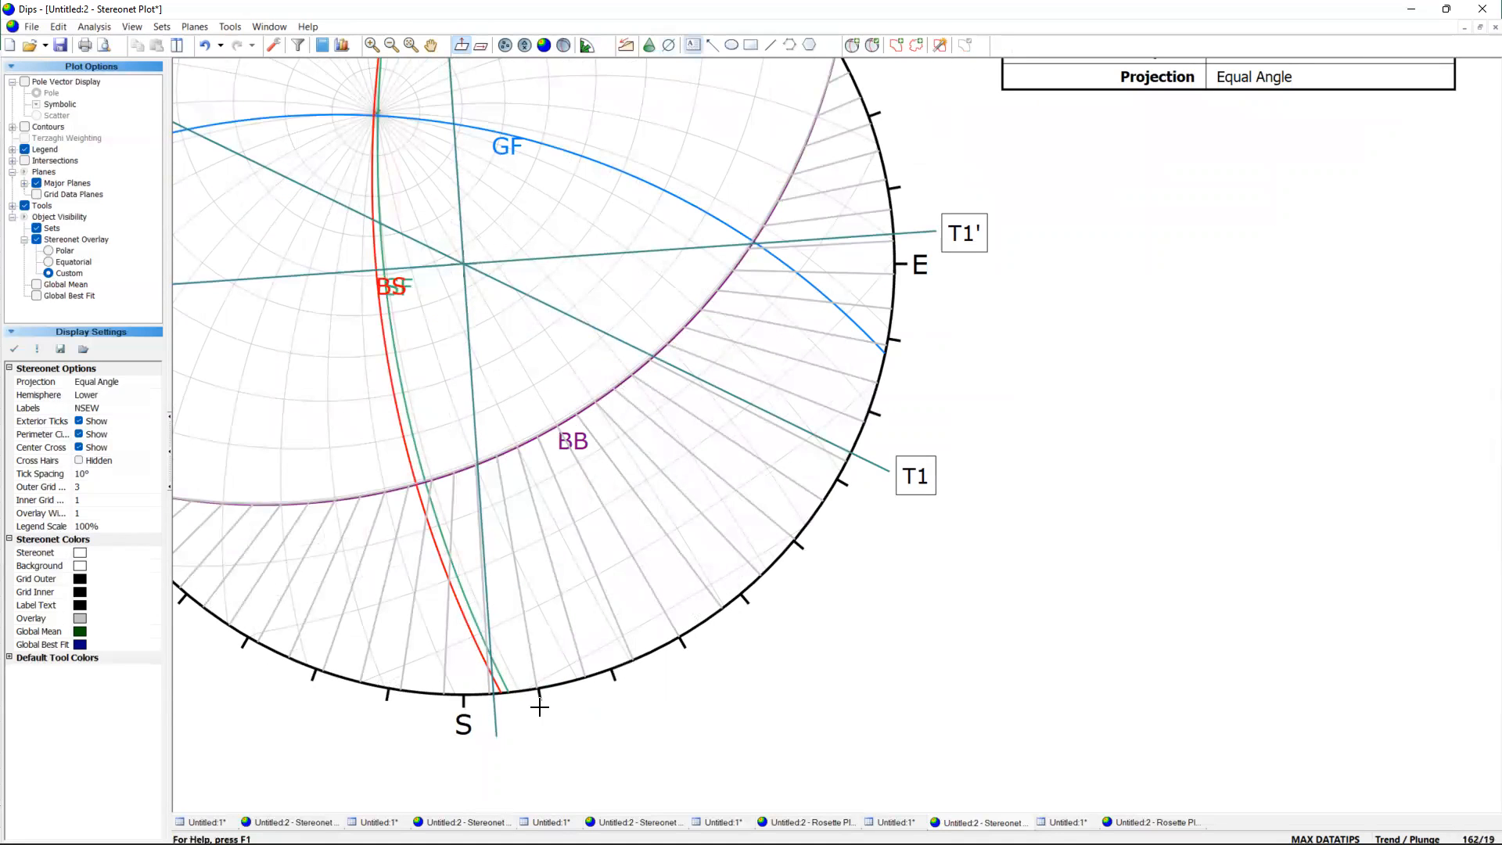
click(536, 768)
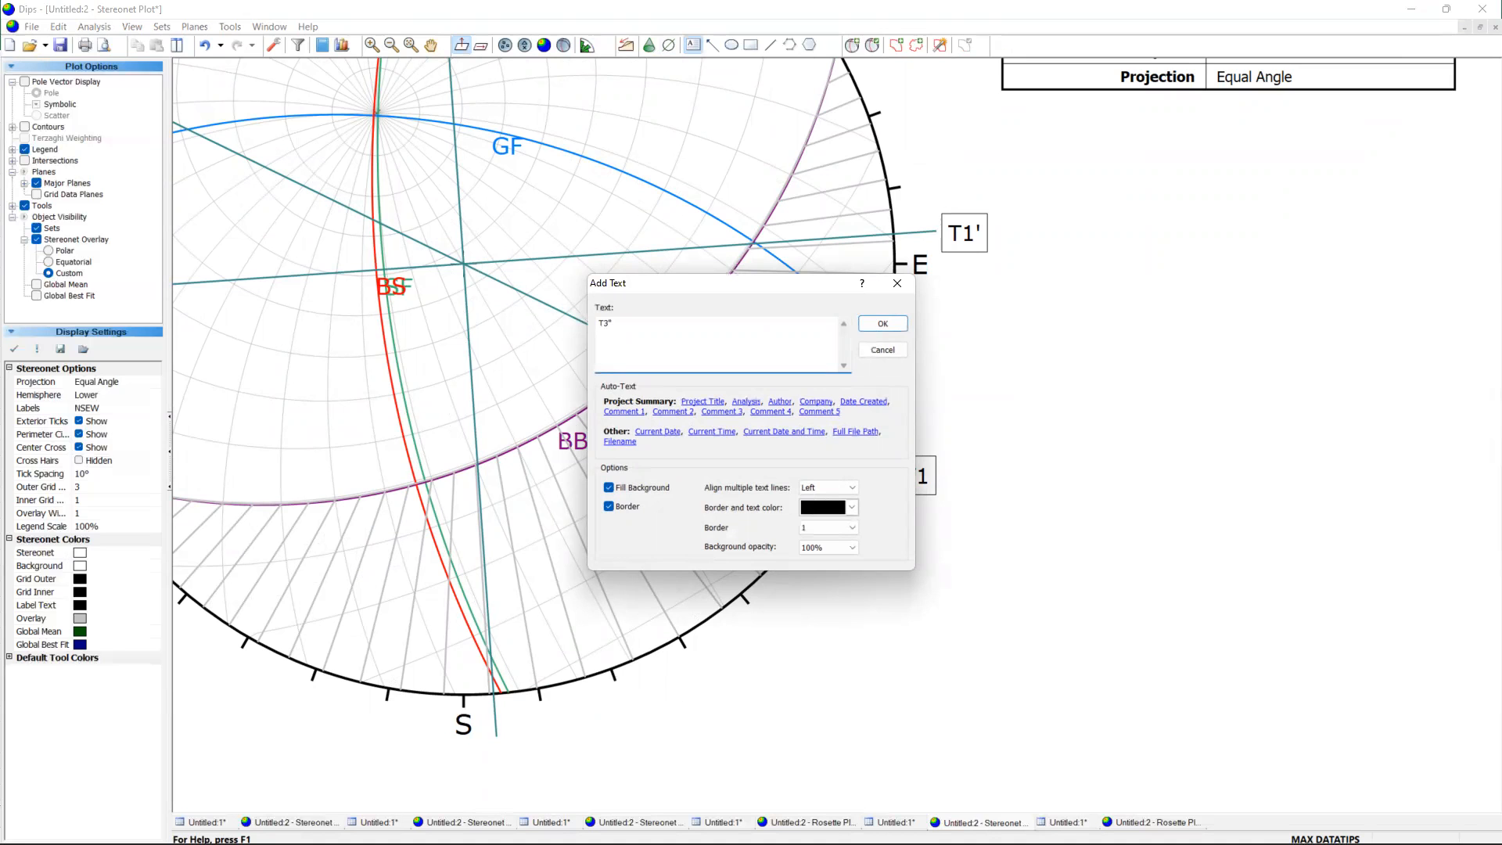
click(883, 323)
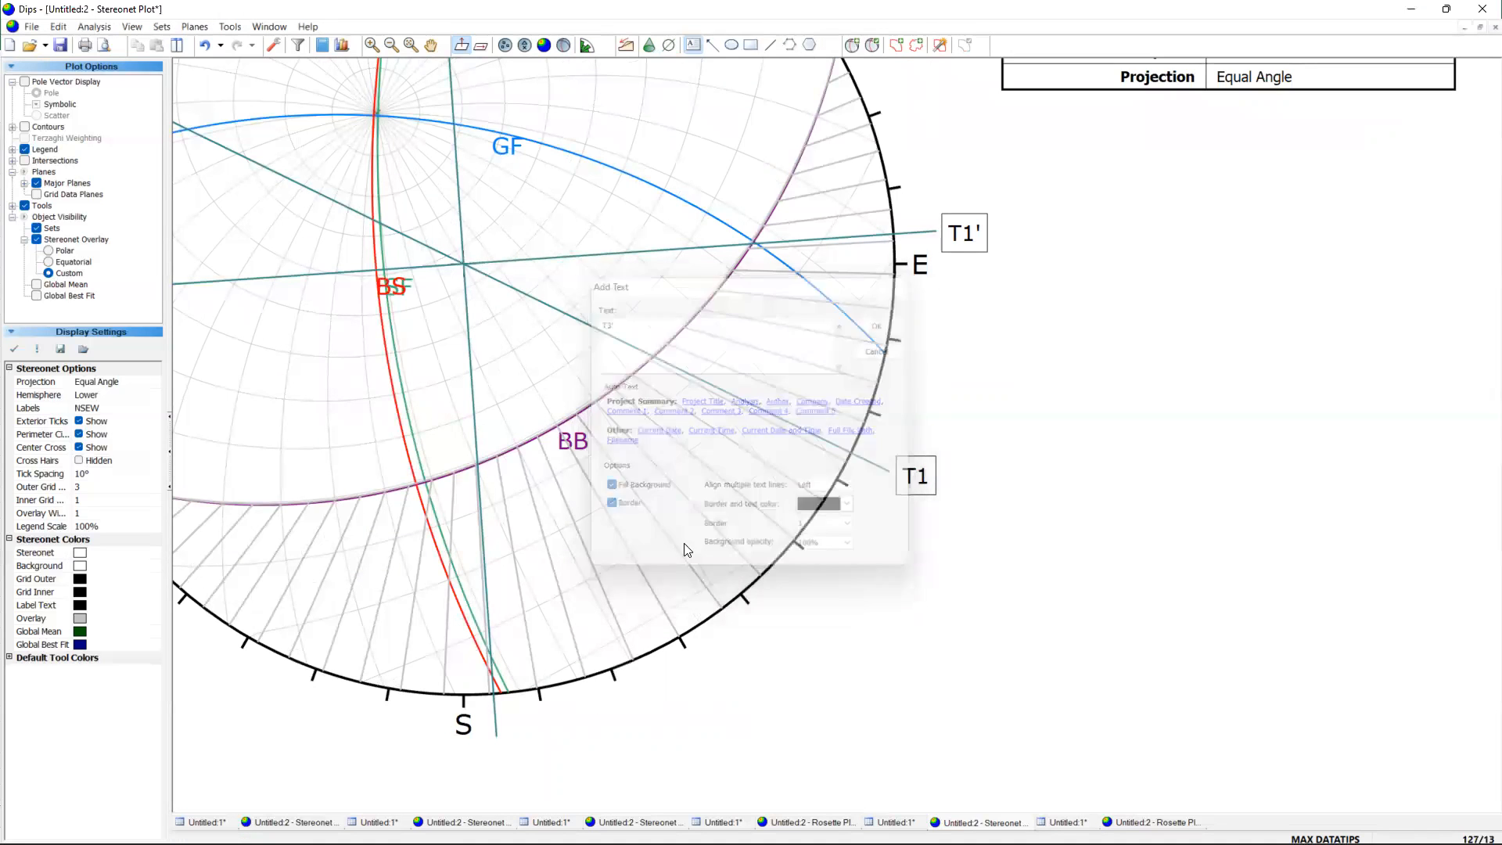
scroll(516, 778, up, 2)
drag(516, 776, 507, 734)
scroll(961, 499, down, 3)
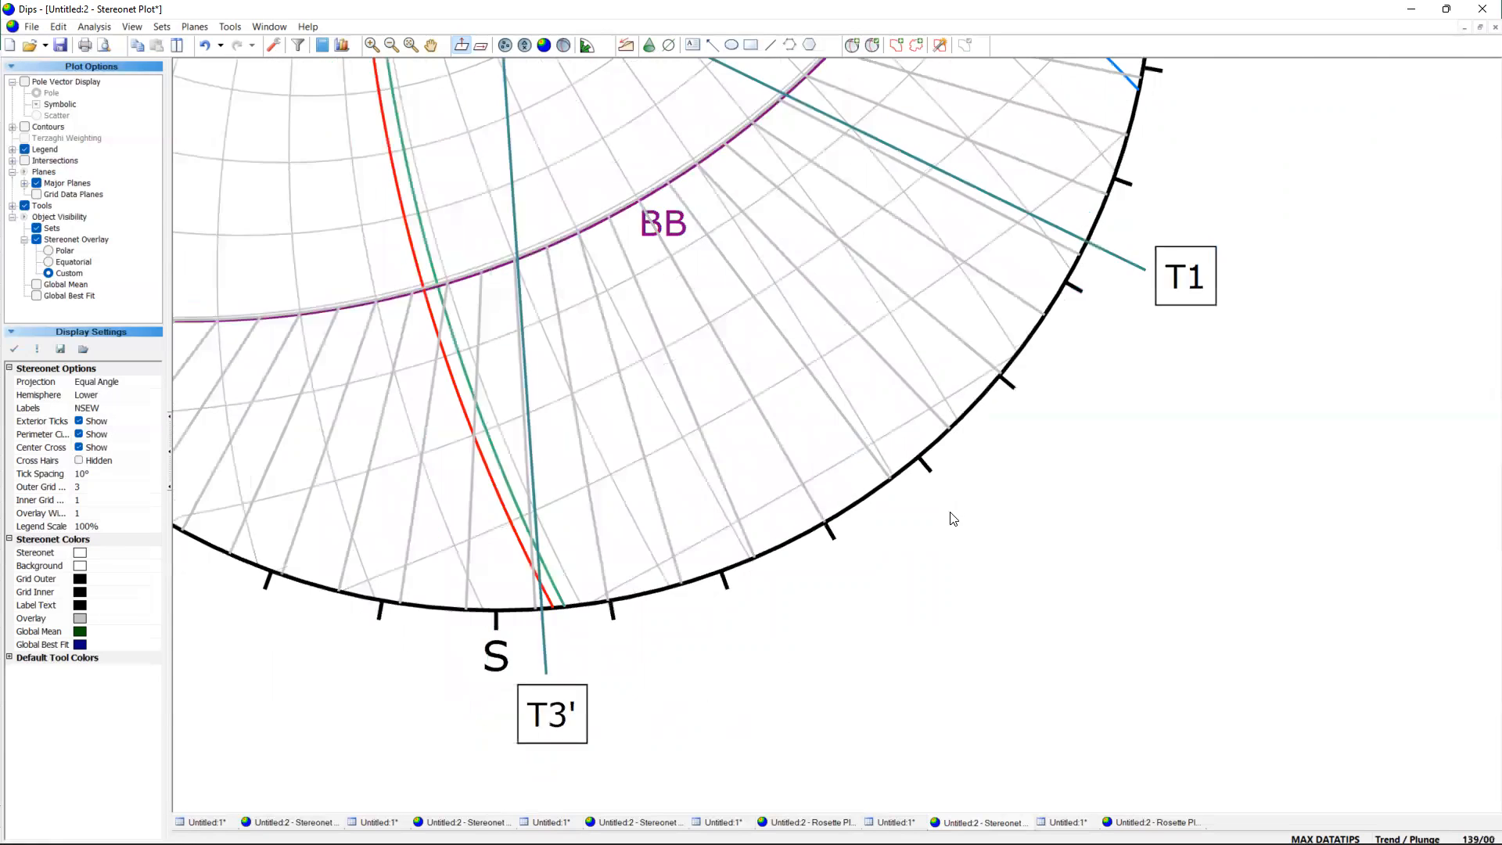
scroll(1159, 266, down, 2)
Draw a trend line toward the south-southwest through the stereonet centre, at a trend of about 206.
scroll(1126, 228, up, 2)
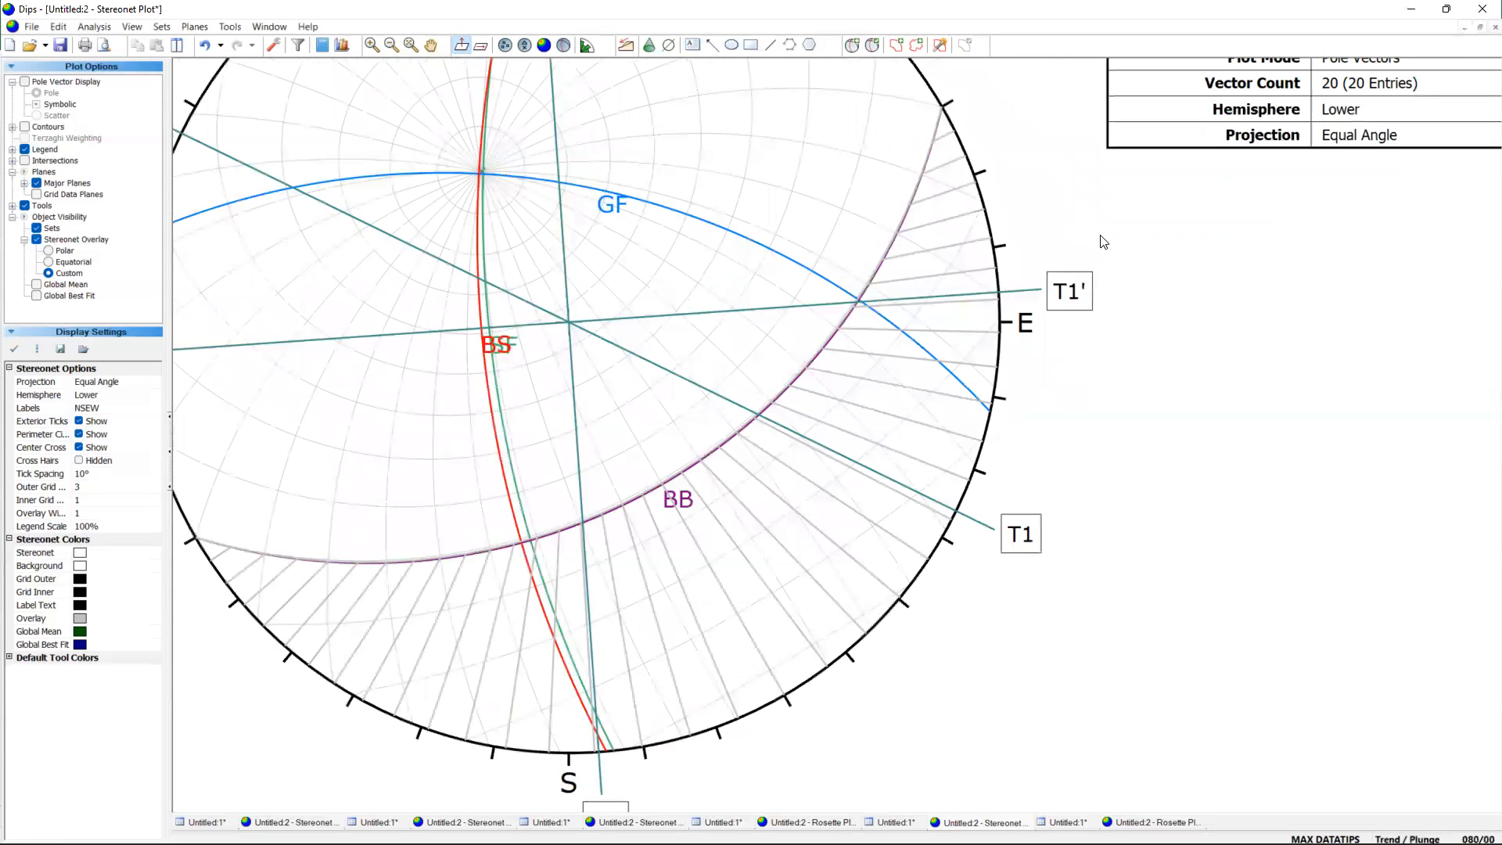
scroll(1061, 364, up, 1)
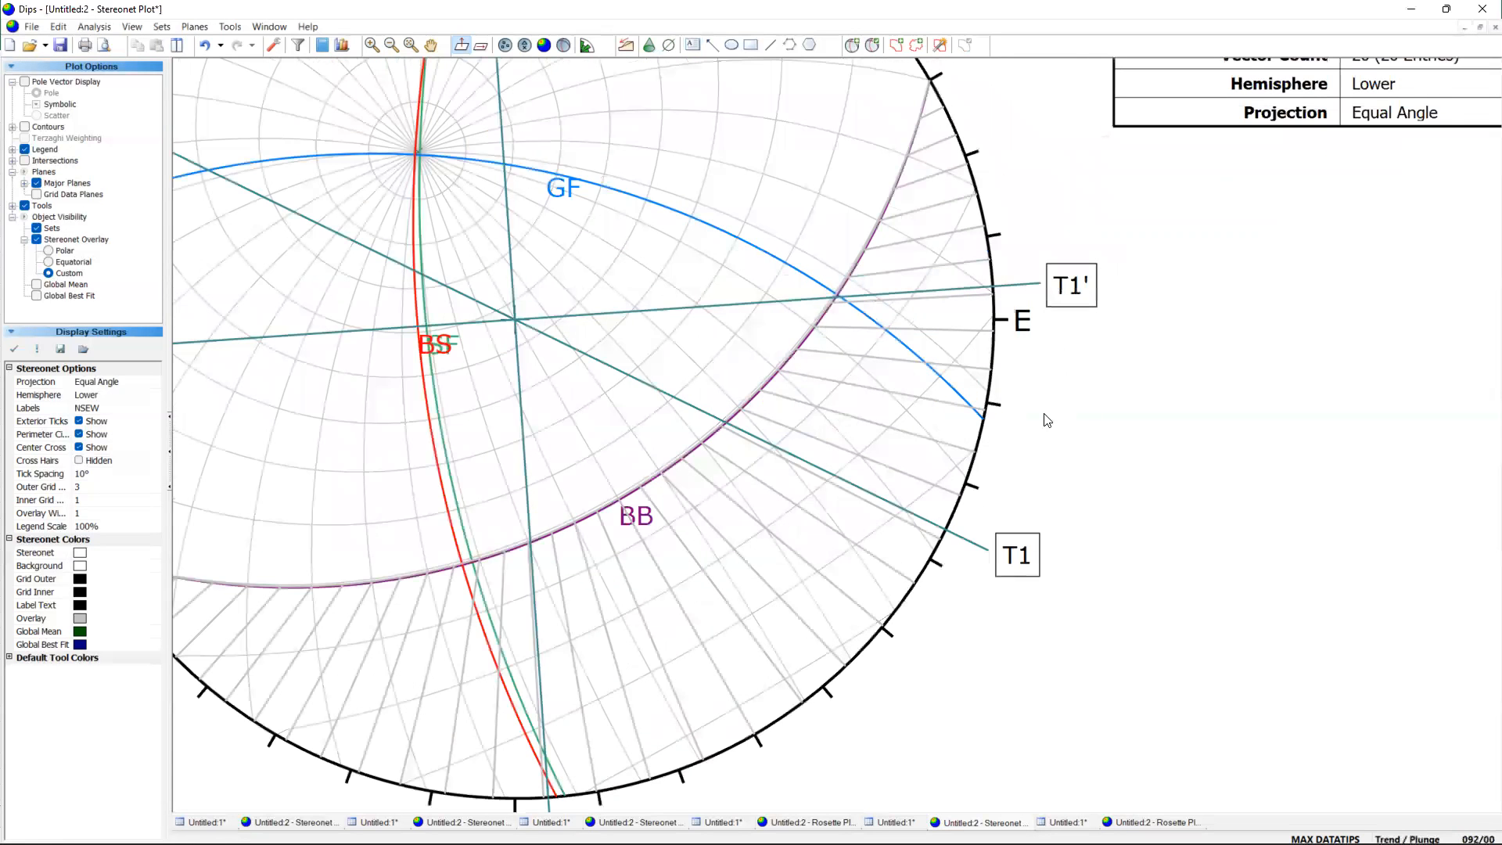
scroll(1049, 418, up, 1)
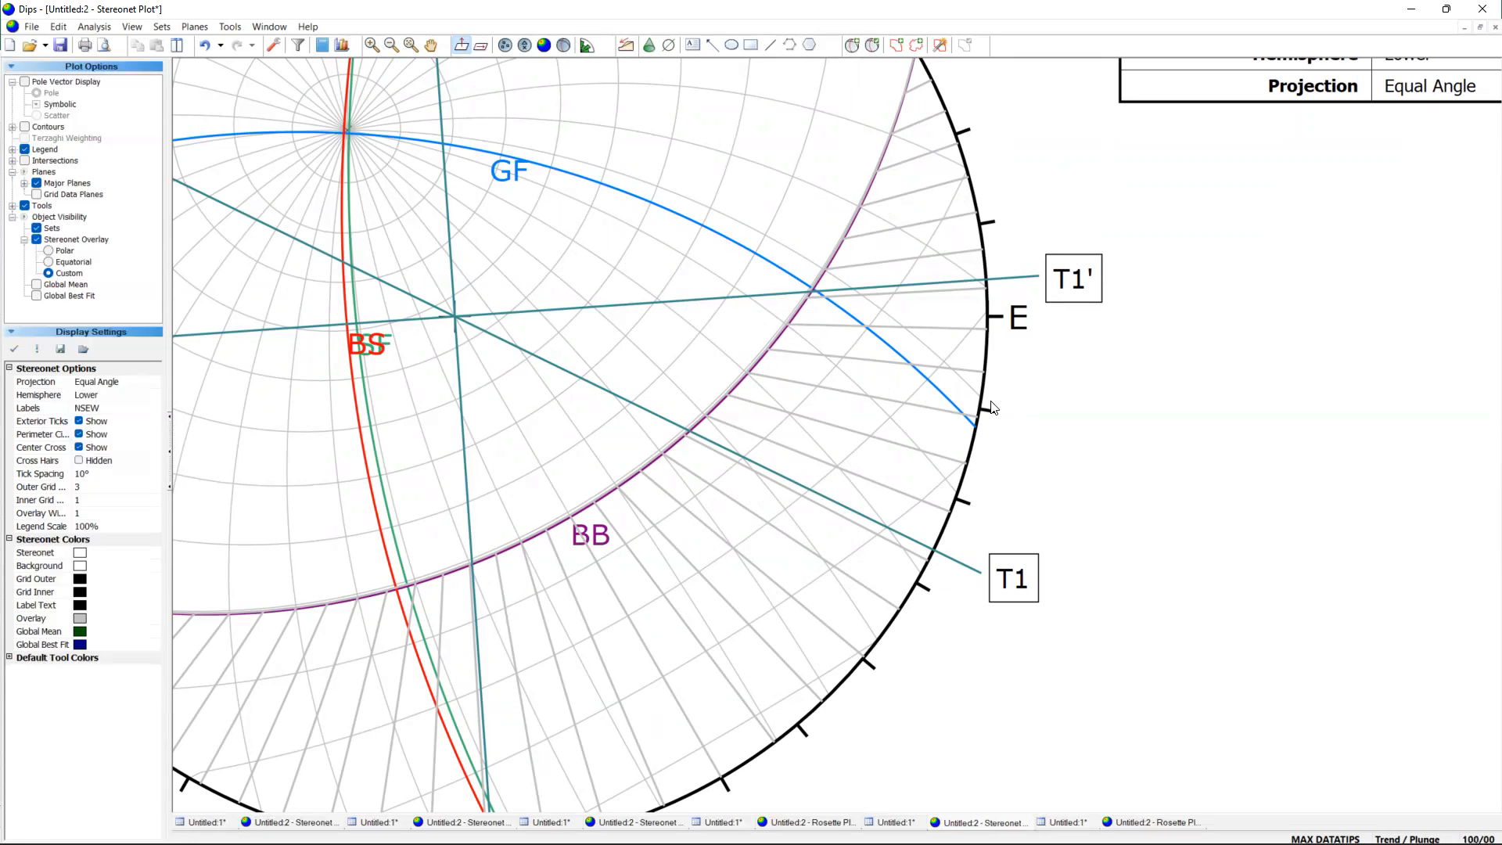
scroll(1095, 368, down, 2)
scroll(1106, 501, down, 1)
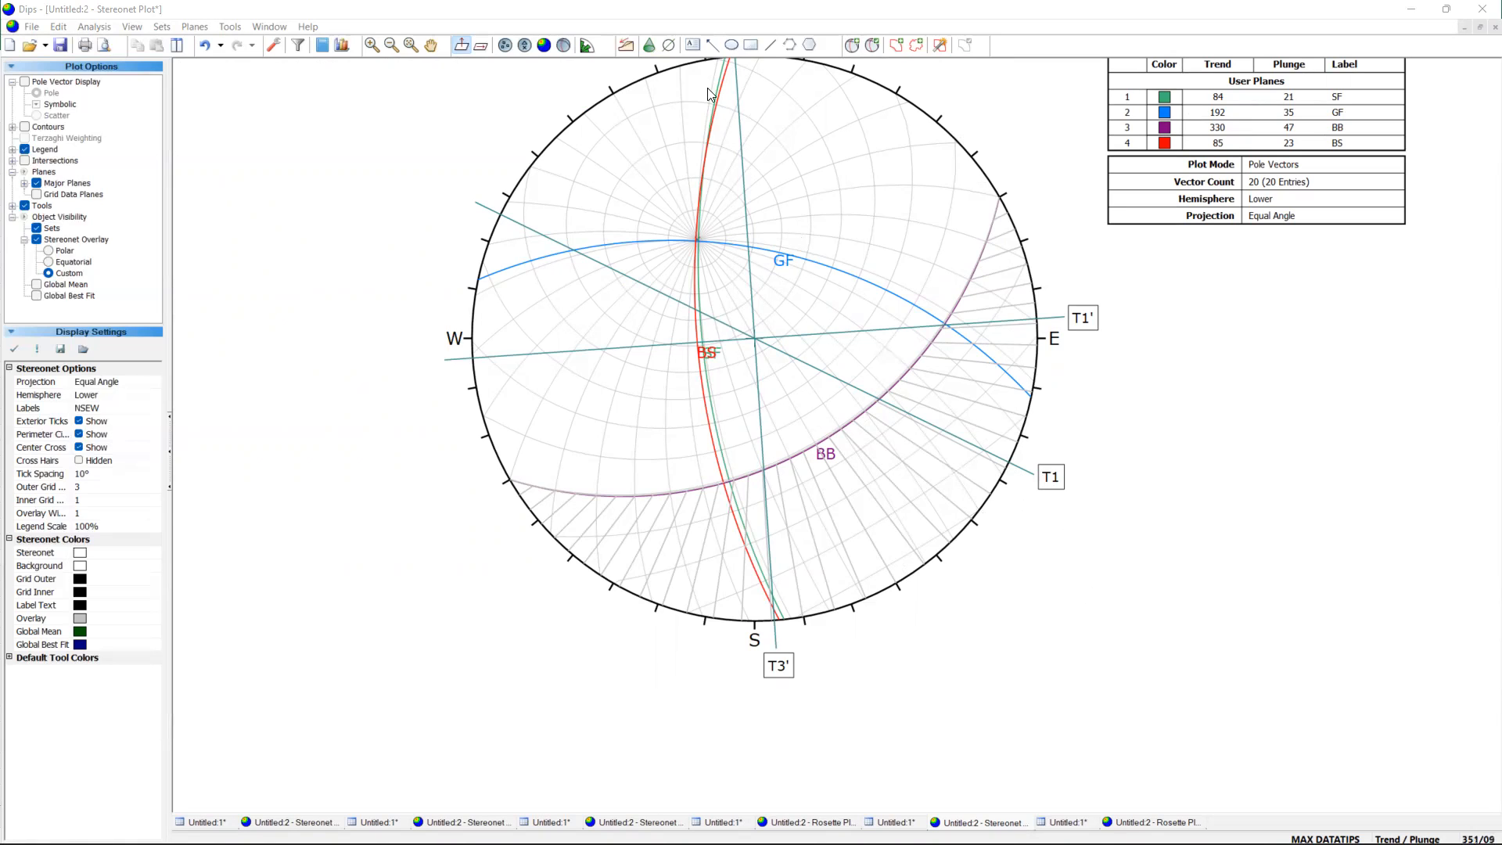
click(669, 44)
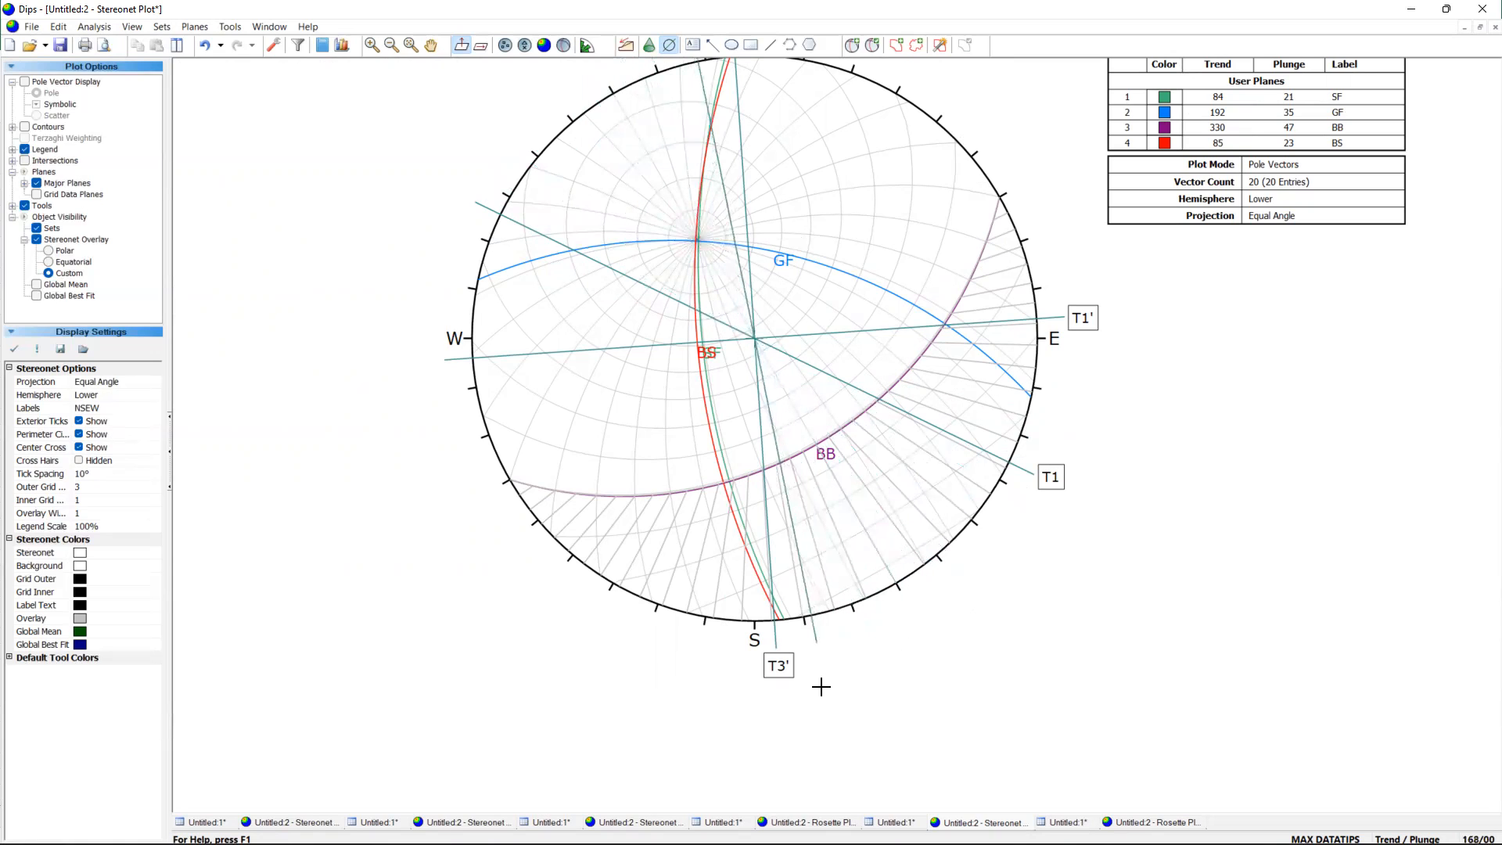
click(602, 646)
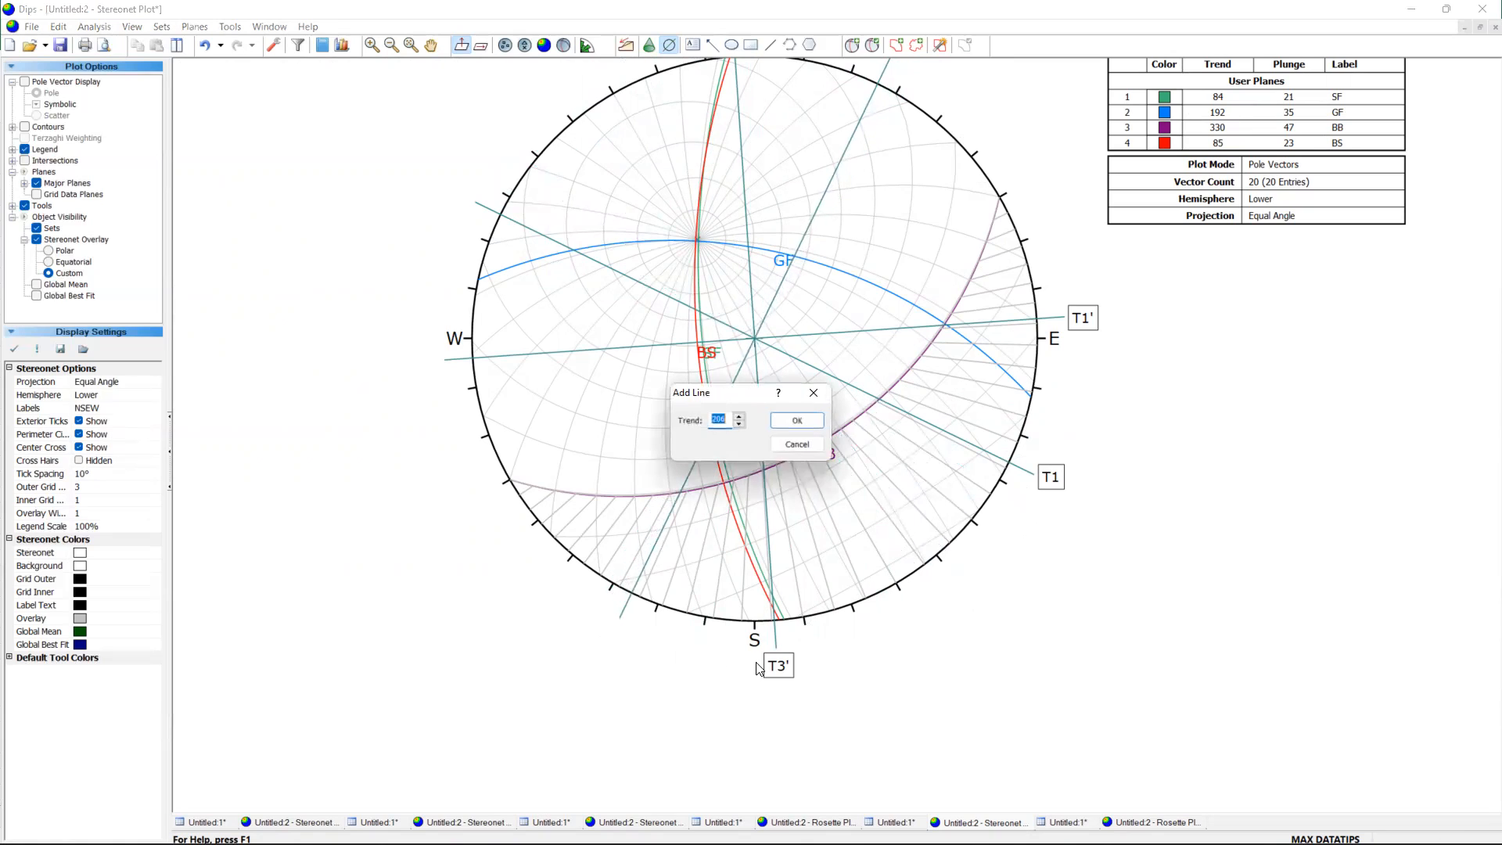
click(798, 423)
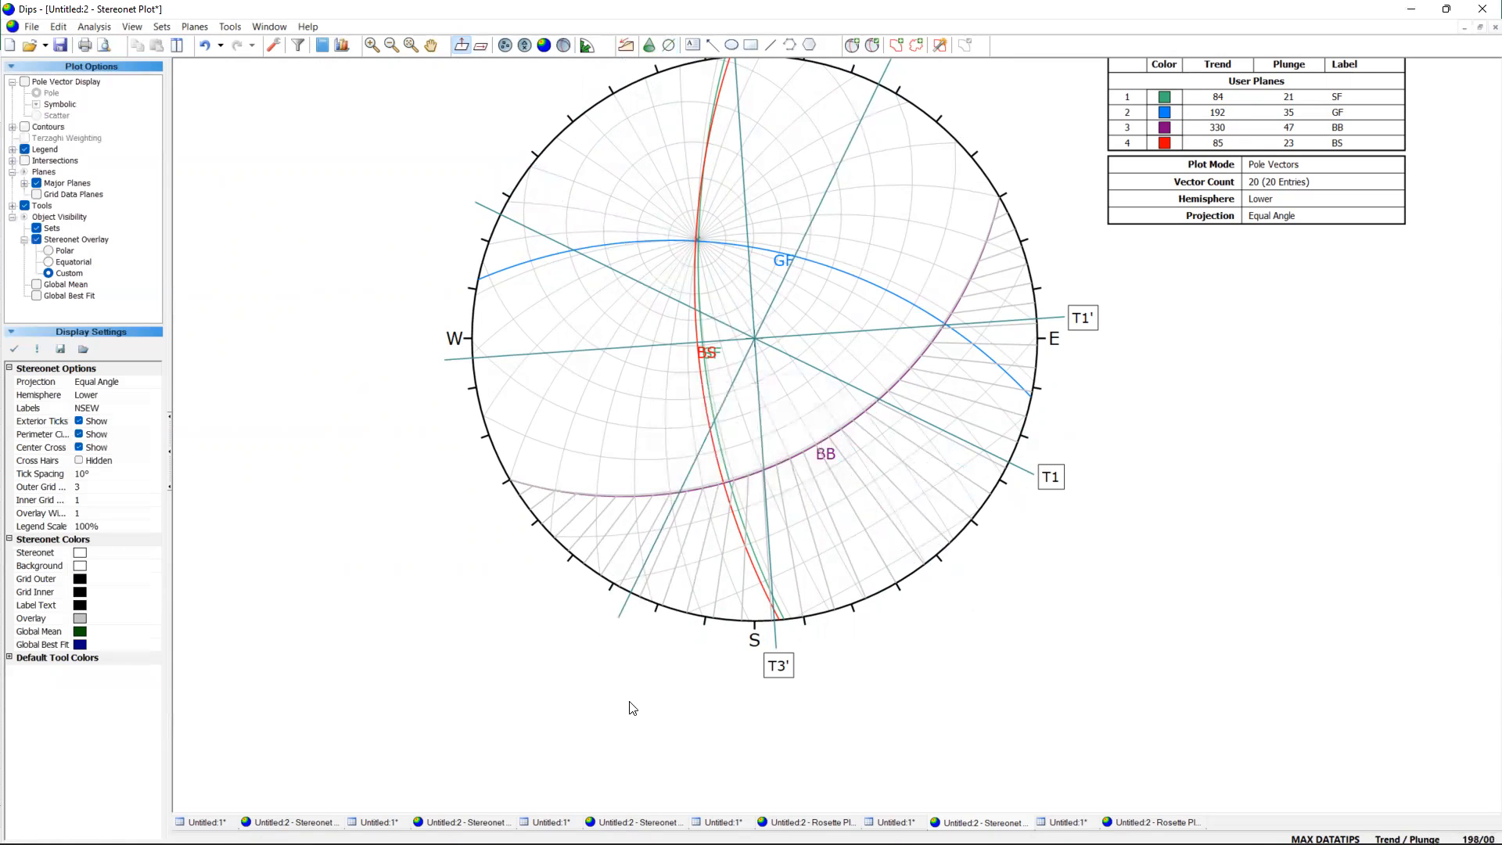
Add a T3 text label and position it just below the southwestern end of the line trending about 206.
scroll(627, 707, up, 3)
click(693, 44)
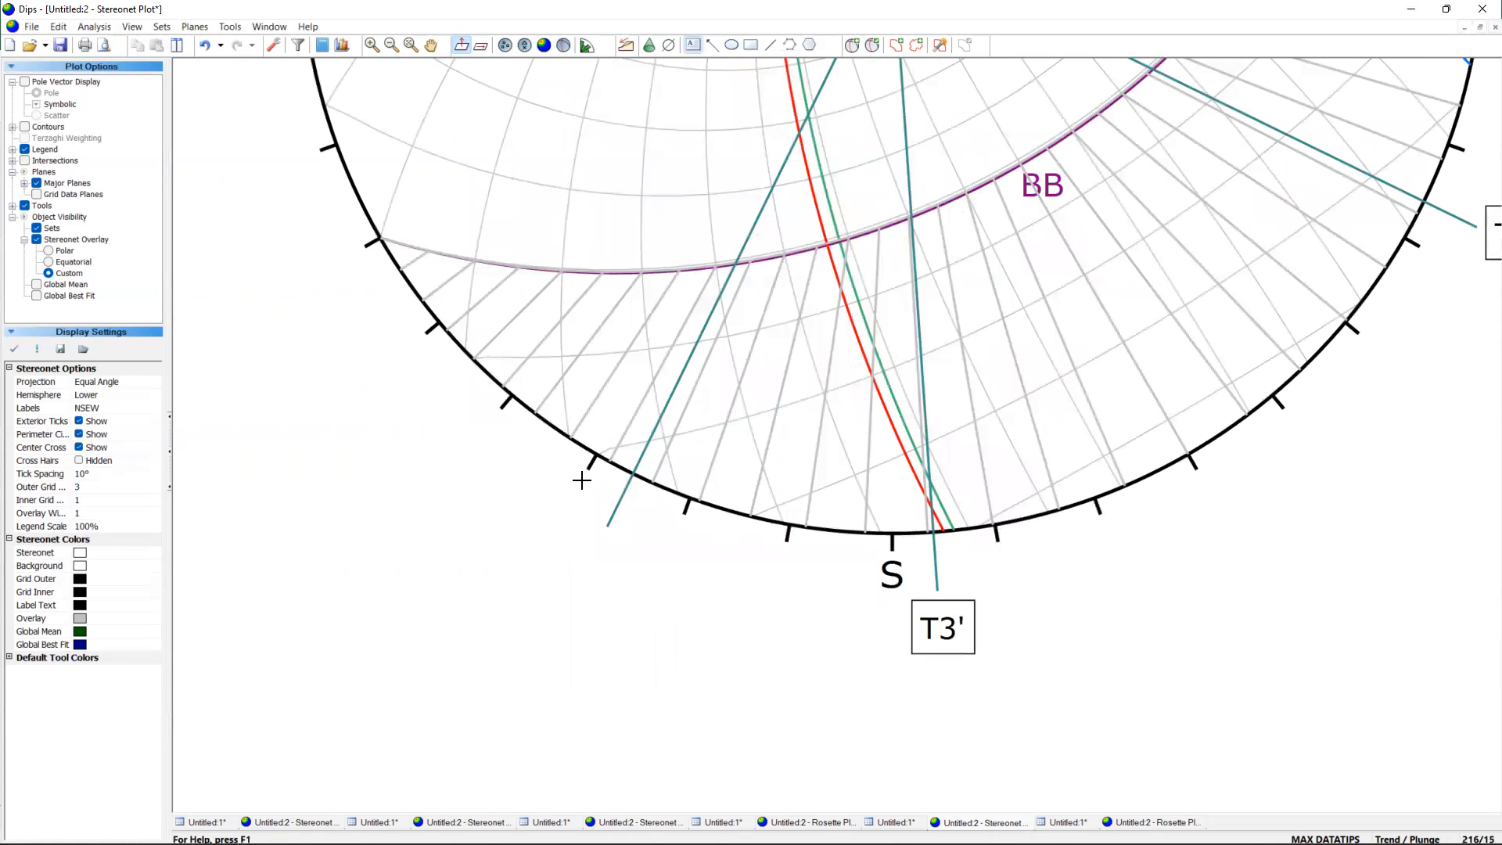
click(570, 571)
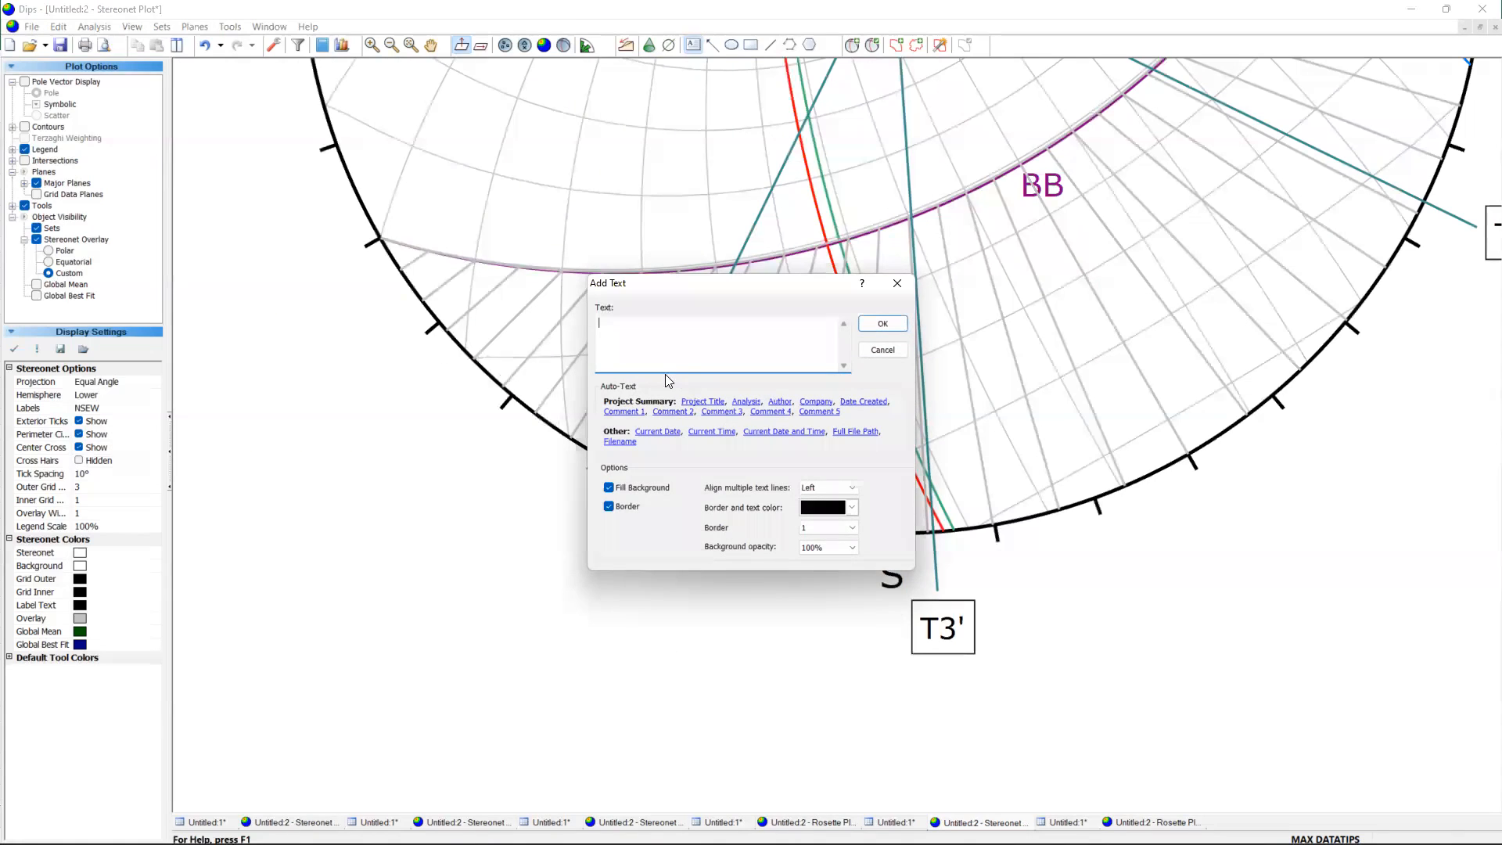
text(T3)
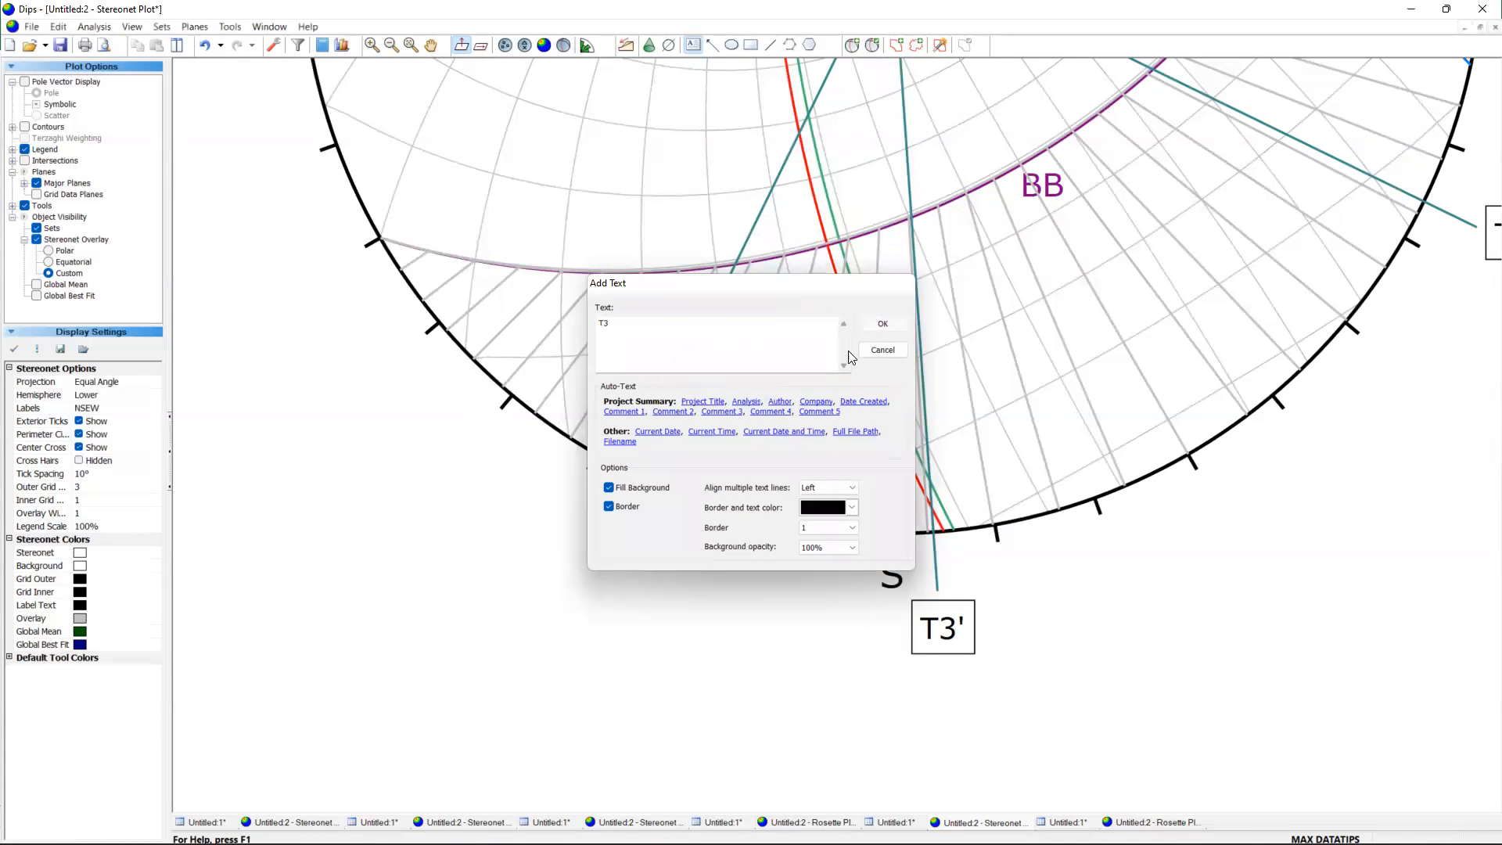
click(883, 323)
double_click(595, 572)
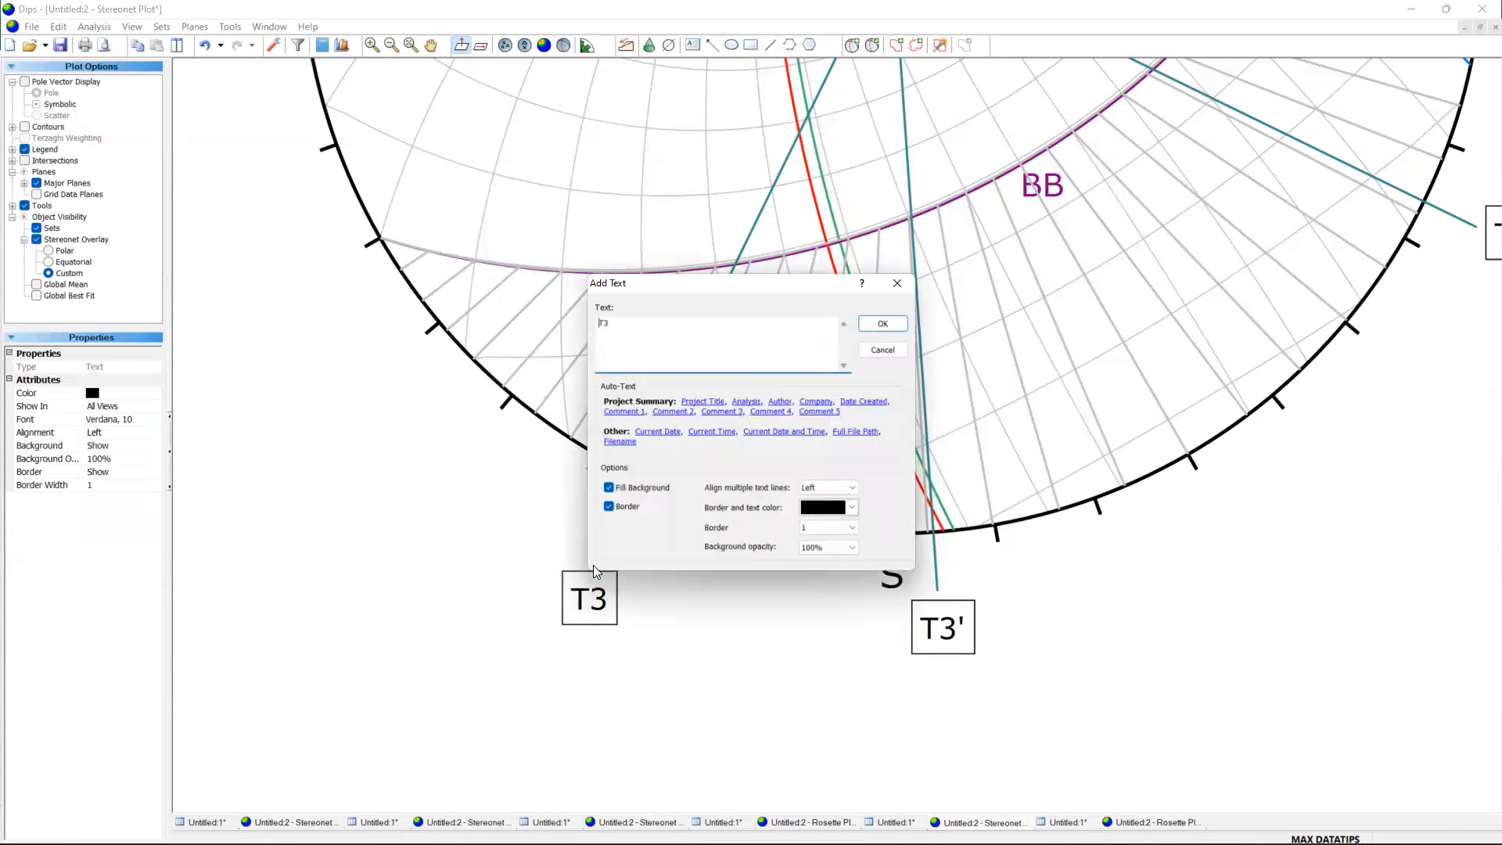
click(861, 324)
mouse_move(596, 598)
mouse_down()
mouse_move(594, 557)
mouse_move(597, 570)
mouse_up()
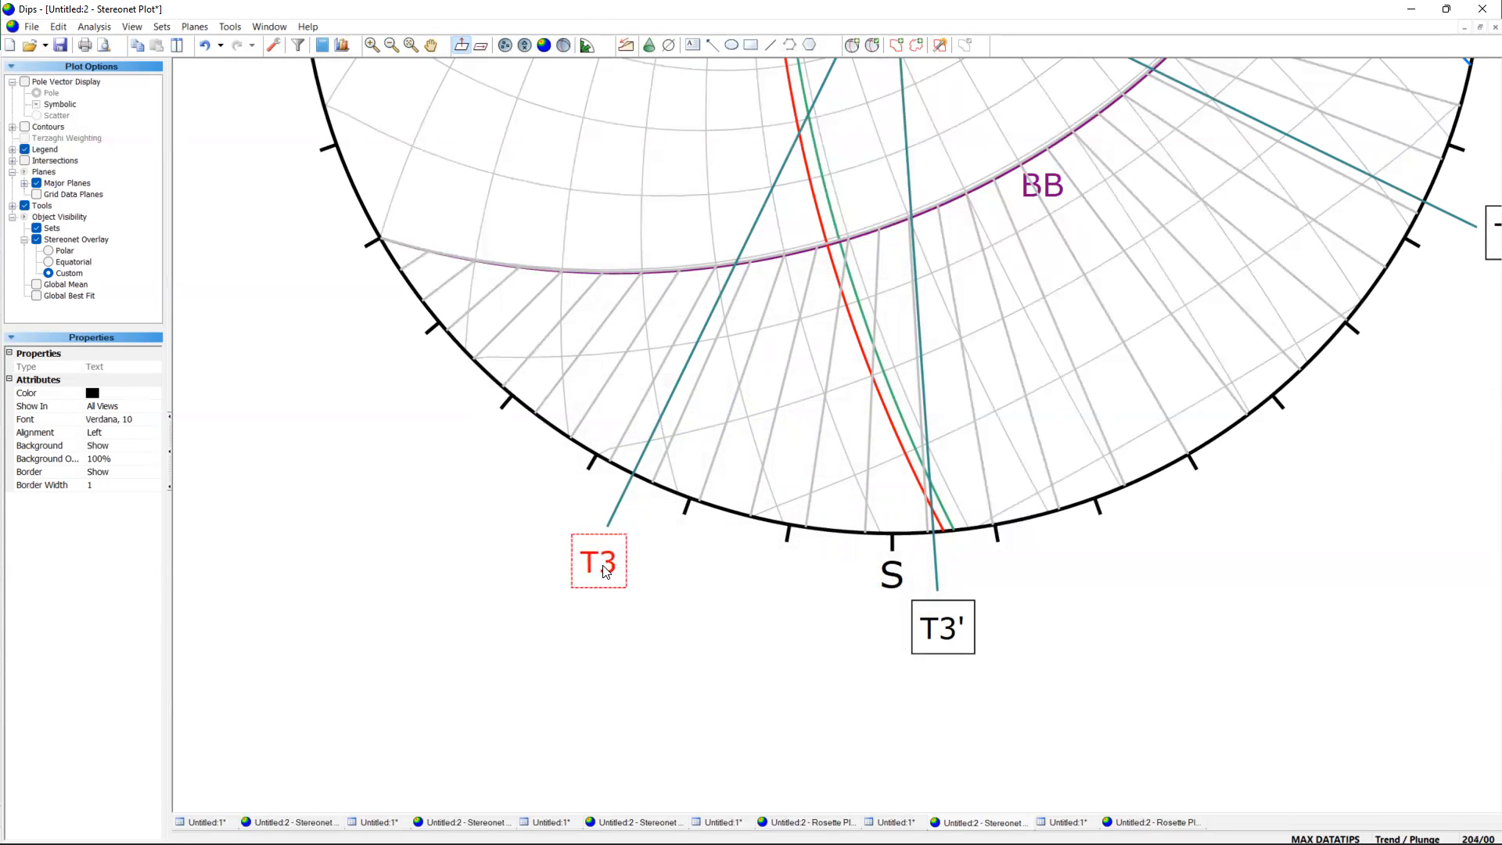
click(1220, 607)
scroll(943, 568, down, 5)
scroll(1181, 523, up, 3)
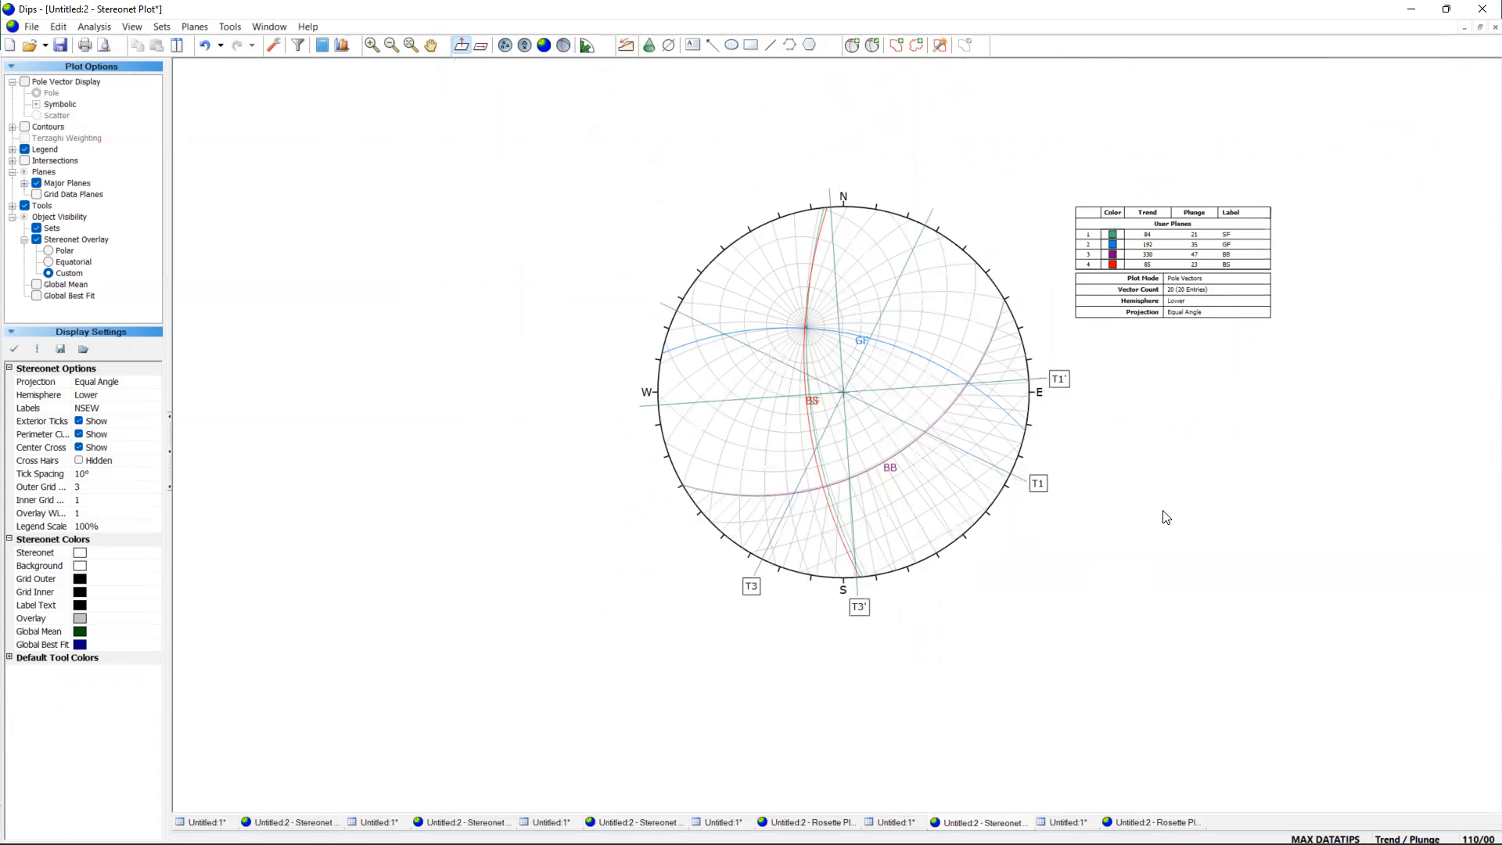
Draw a trend line through the intersection of the GF and SF planes northwest of centre, at a trend of 330.
scroll(858, 259, up, 2)
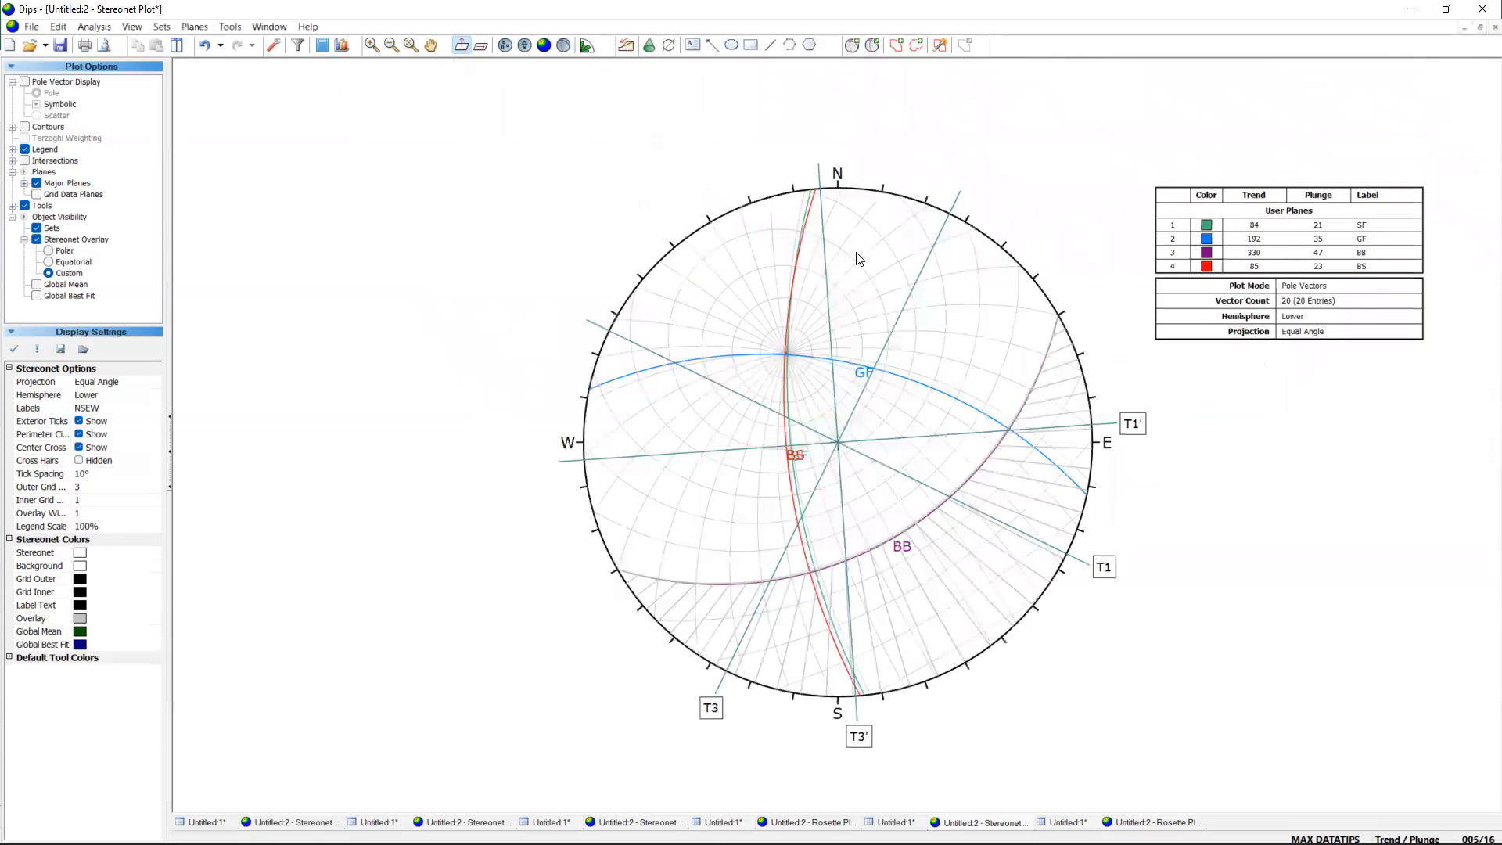
scroll(858, 259, up, 1)
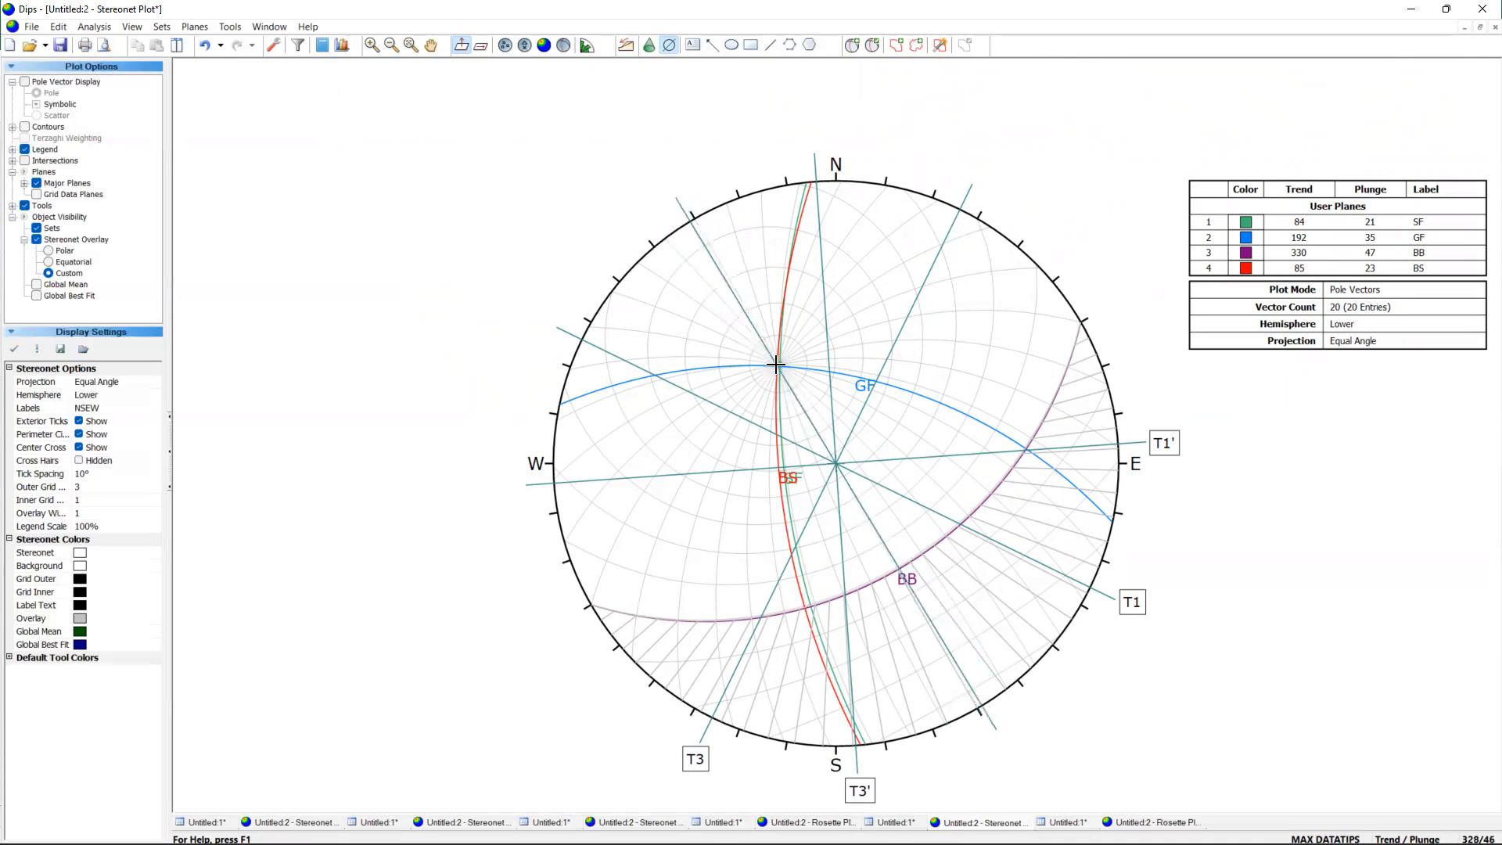
scroll(774, 364, up, 1)
scroll(786, 366, up, 3)
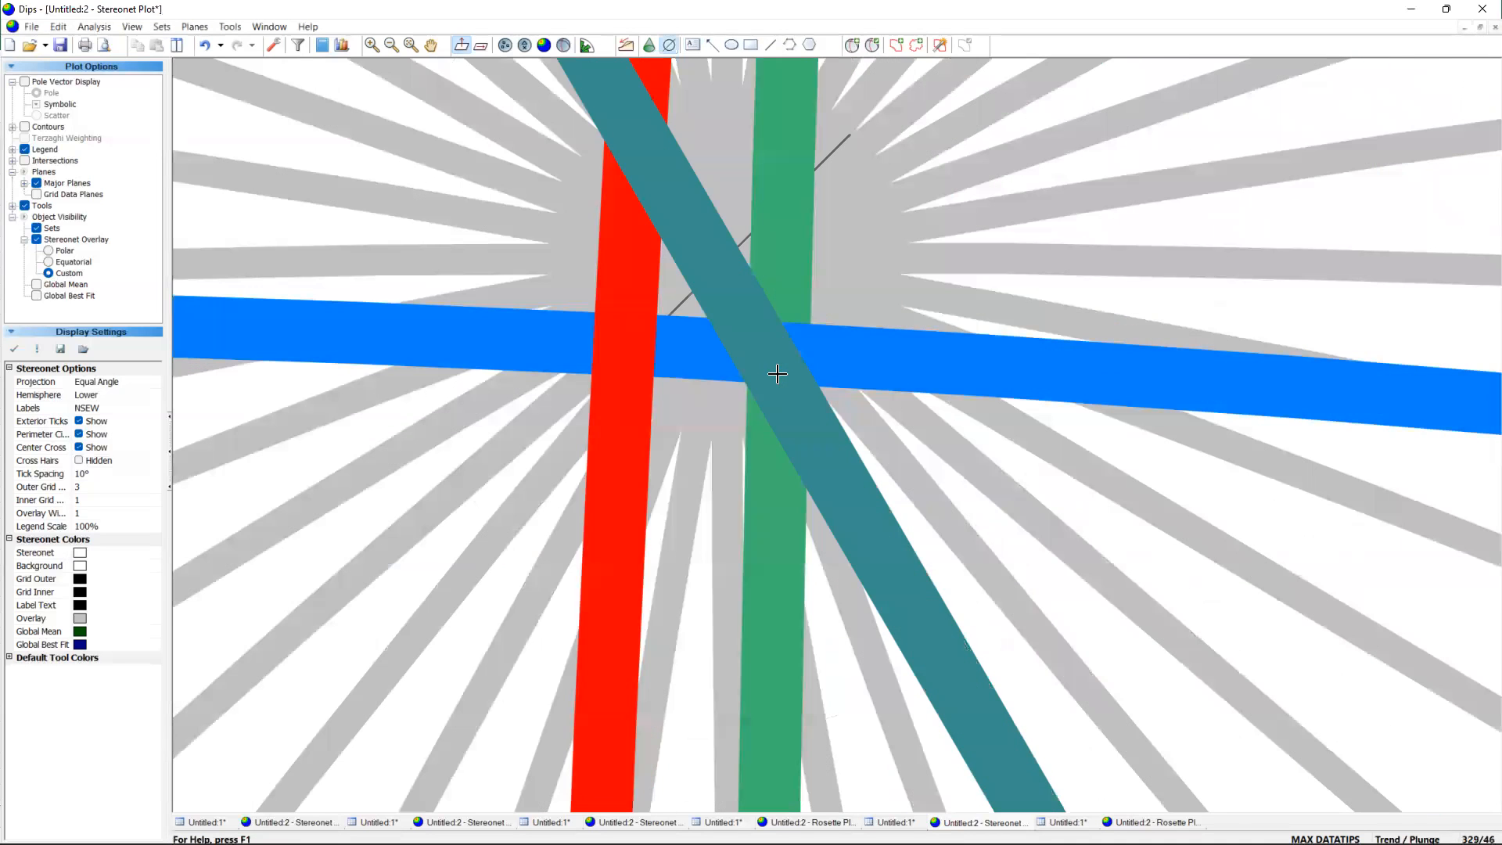
click(777, 354)
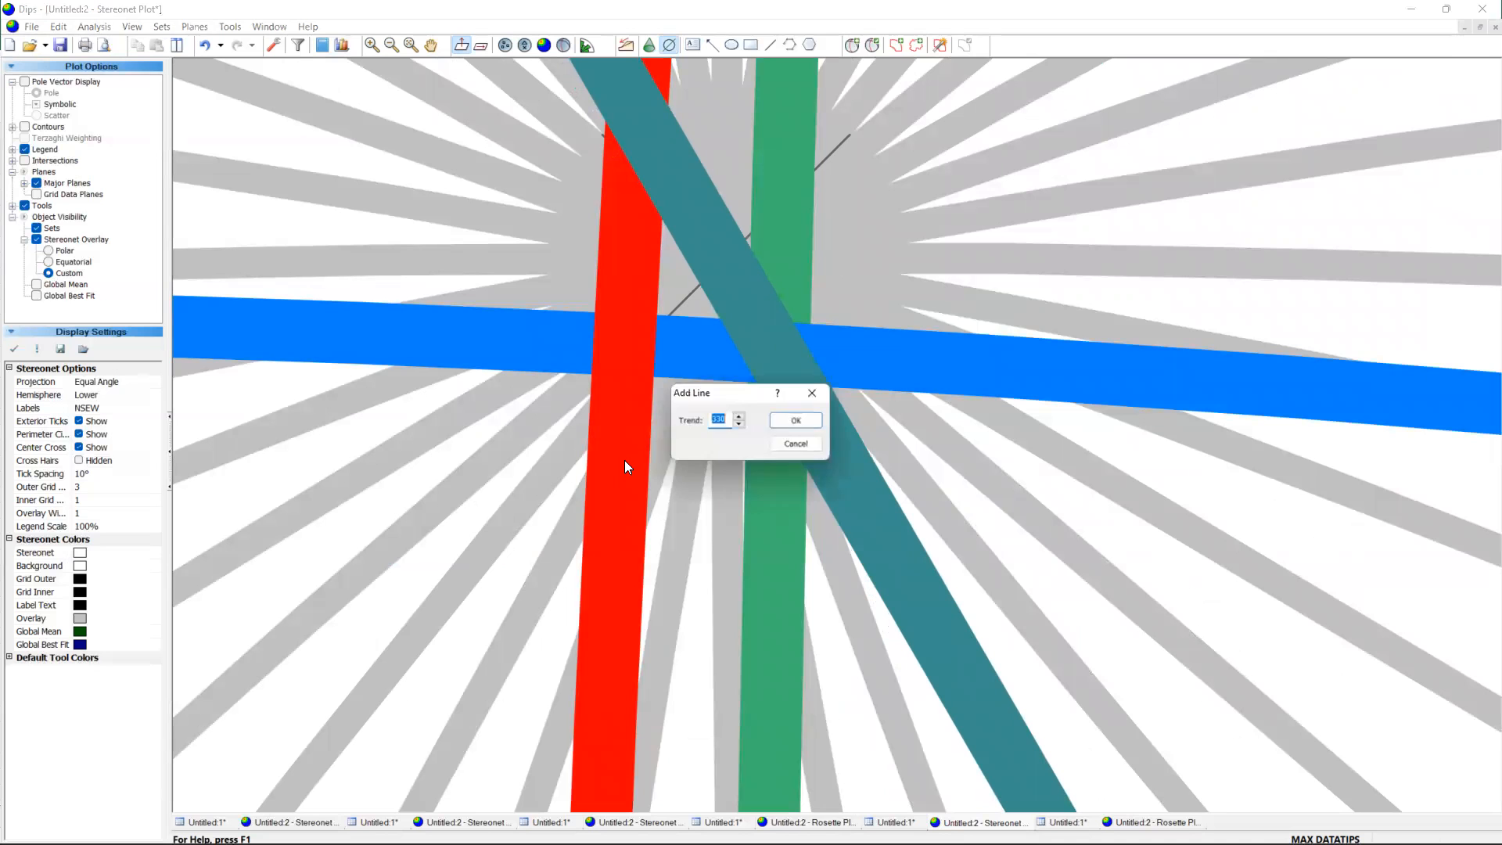
click(798, 420)
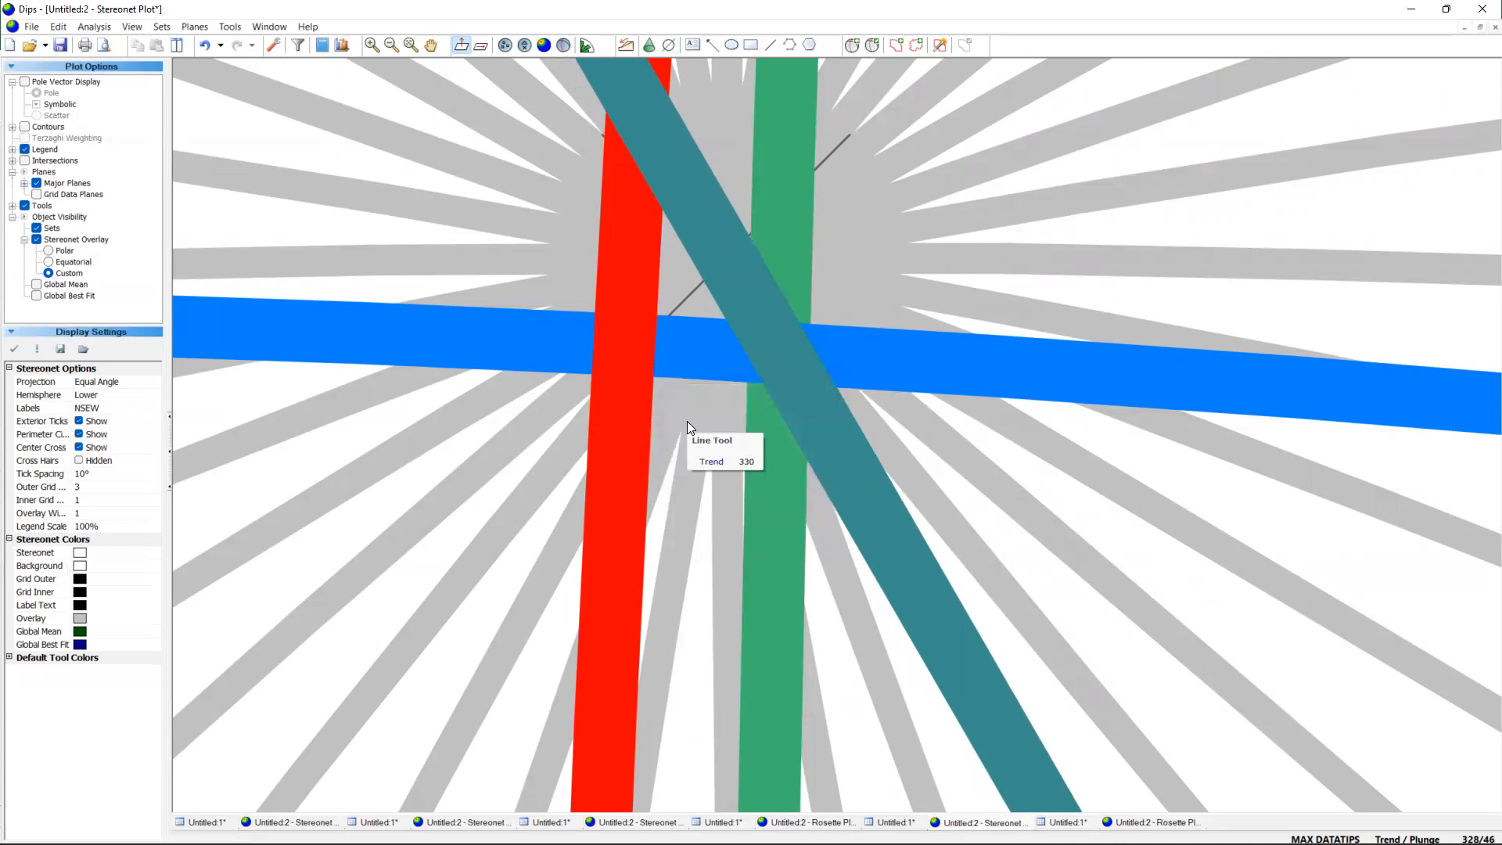
Add a T2 text label and position it just beyond the northwestern end of the line trending 330.
scroll(687, 421, down, 3)
scroll(687, 421, down, 2)
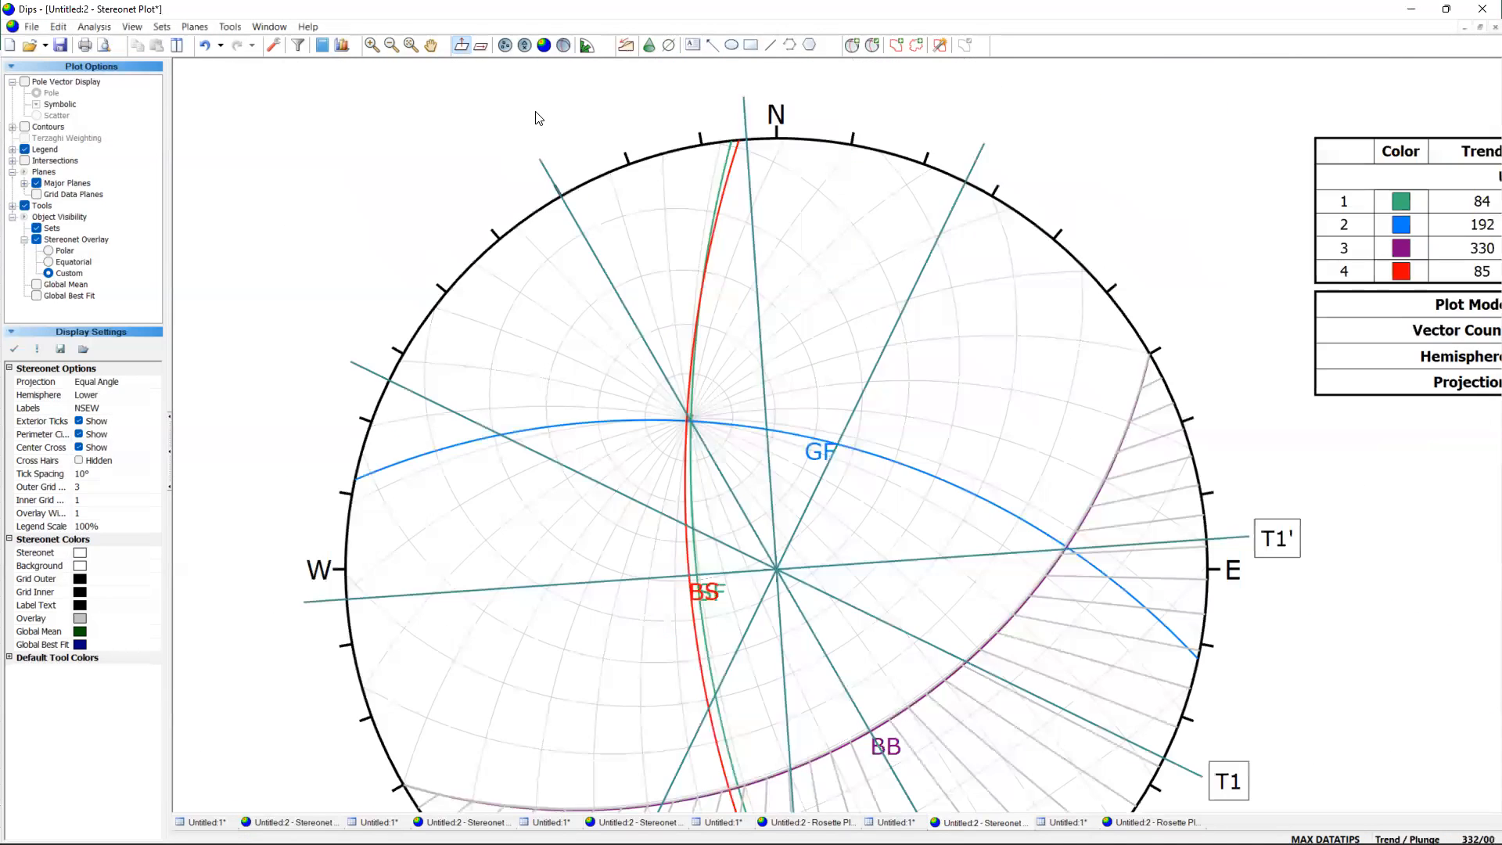
scroll(491, 208, up, 3)
click(693, 46)
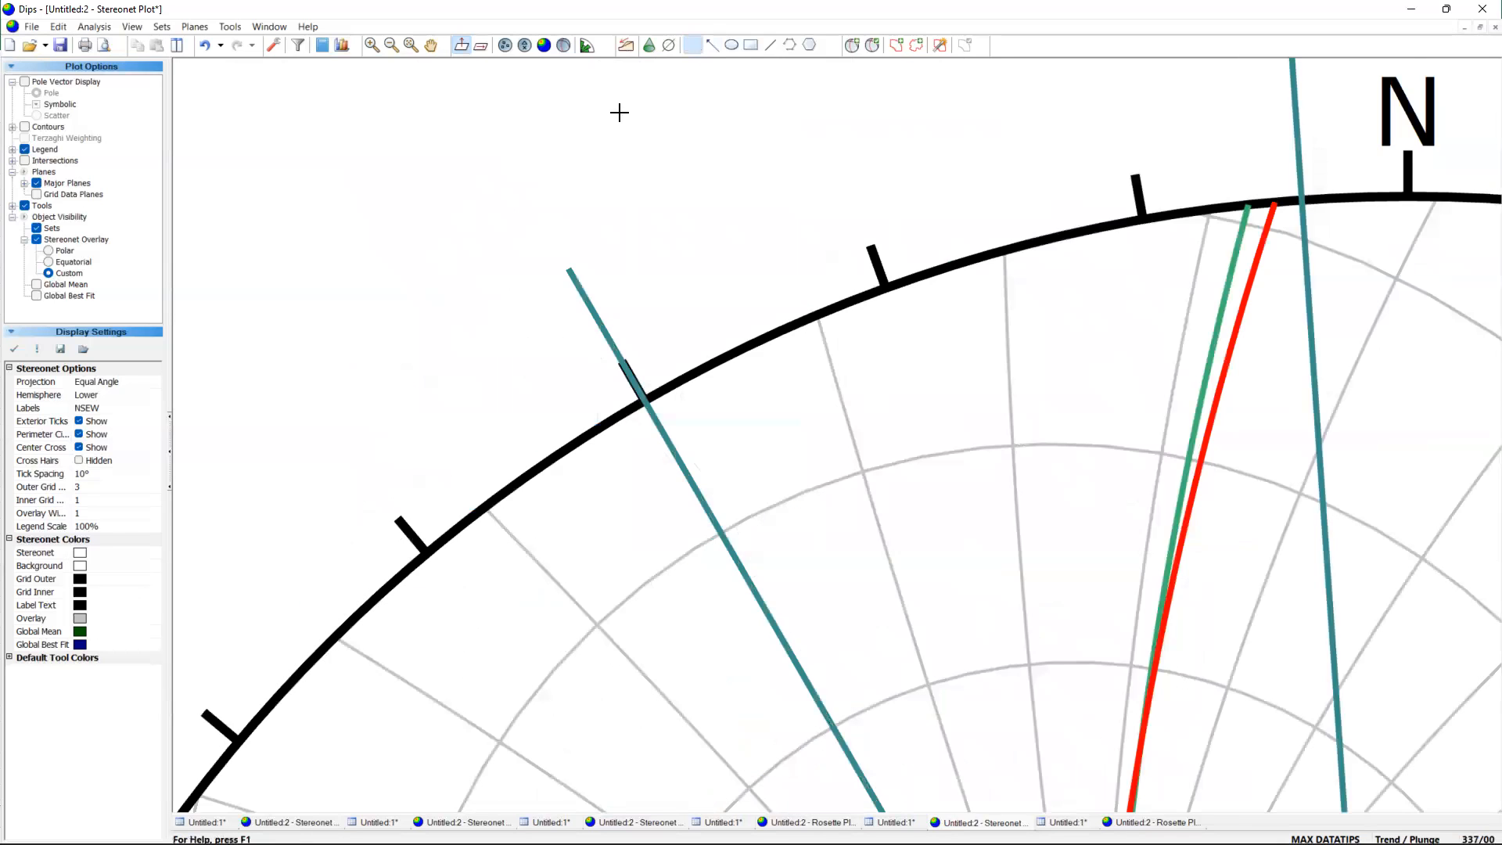
click(538, 223)
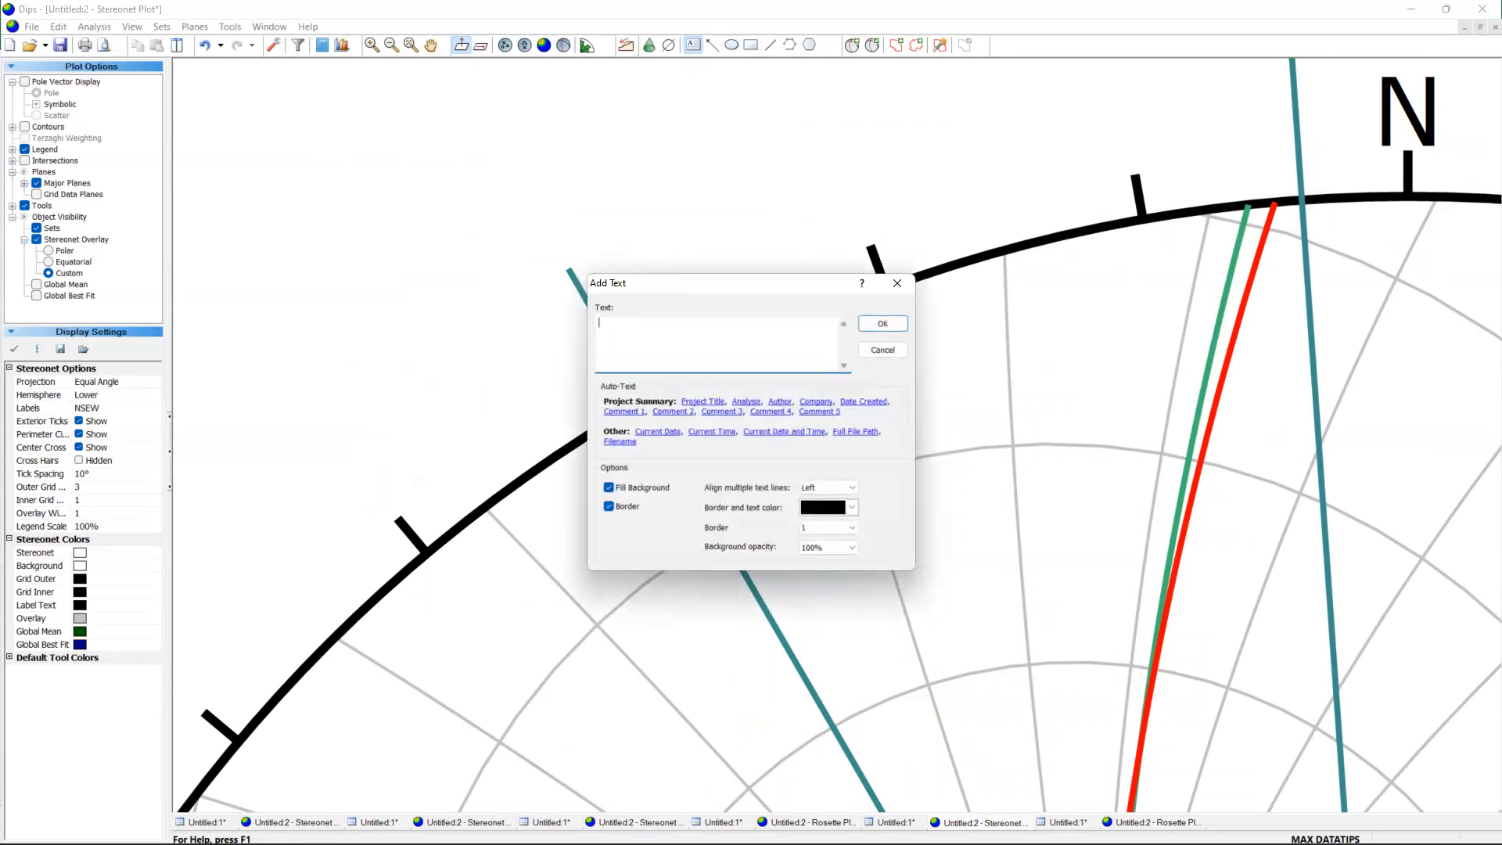
click(883, 324)
scroll(688, 363, down, 1)
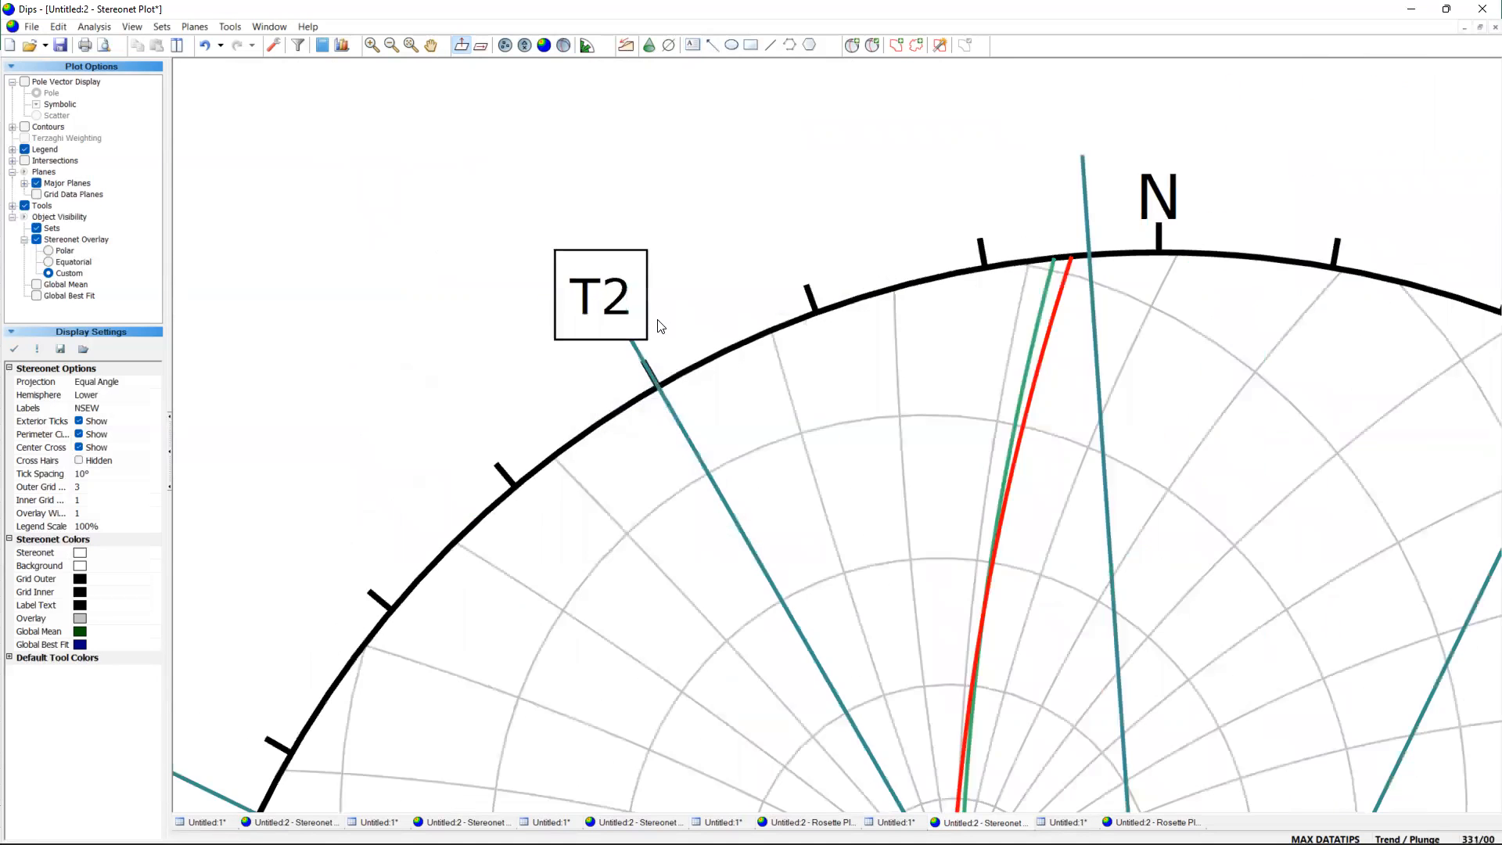
scroll(614, 319, up, 2)
click(619, 297)
drag(619, 296, 545, 216)
click(742, 303)
scroll(742, 303, down, 3)
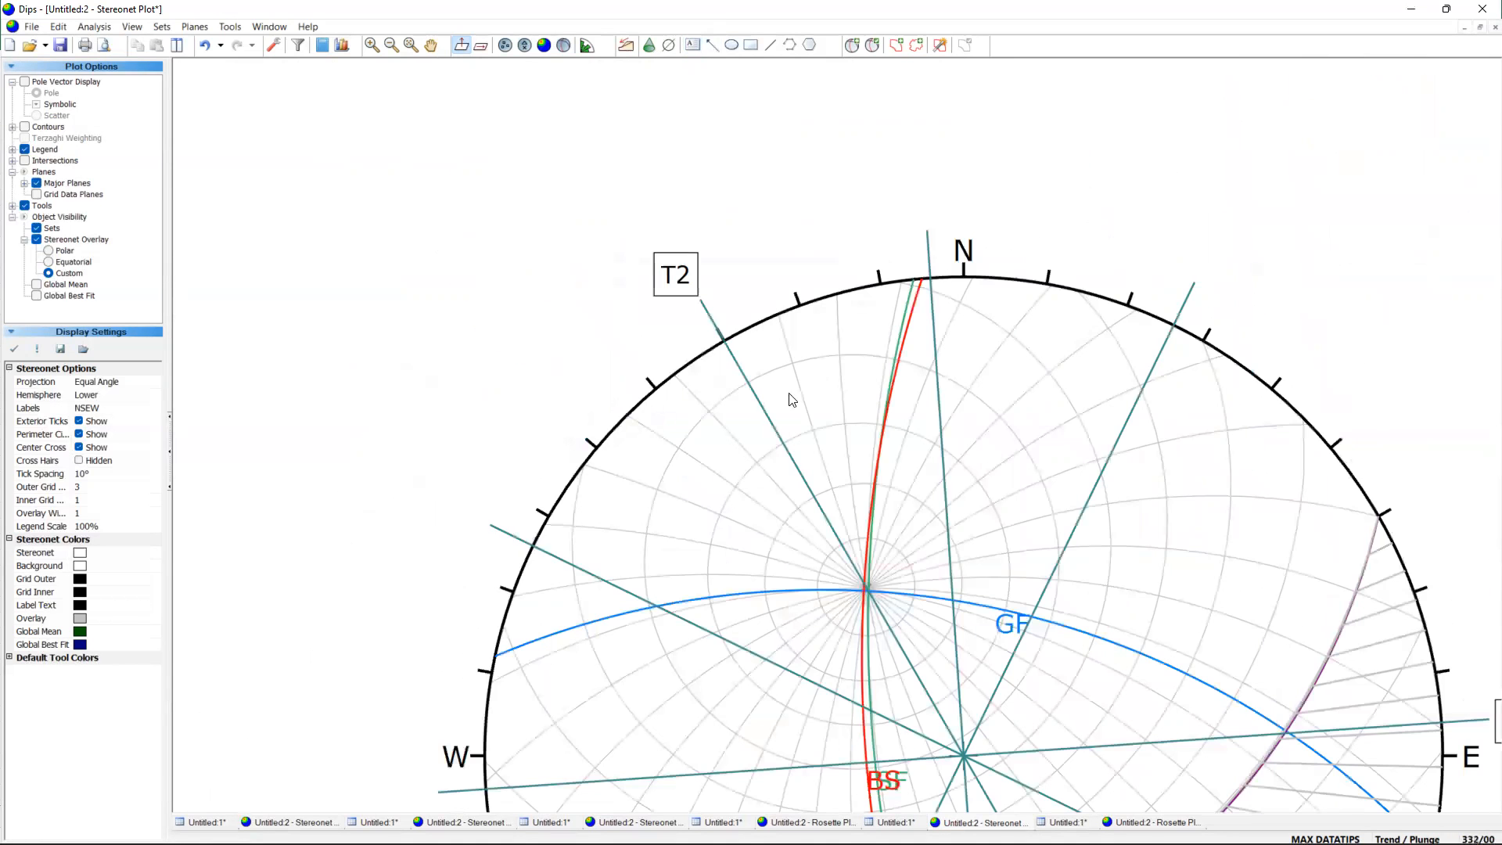
scroll(788, 394, down, 12)
Draw a trend line through the intersection of the BS and BB planes, at a trend of 192.
scroll(870, 557, up, 1)
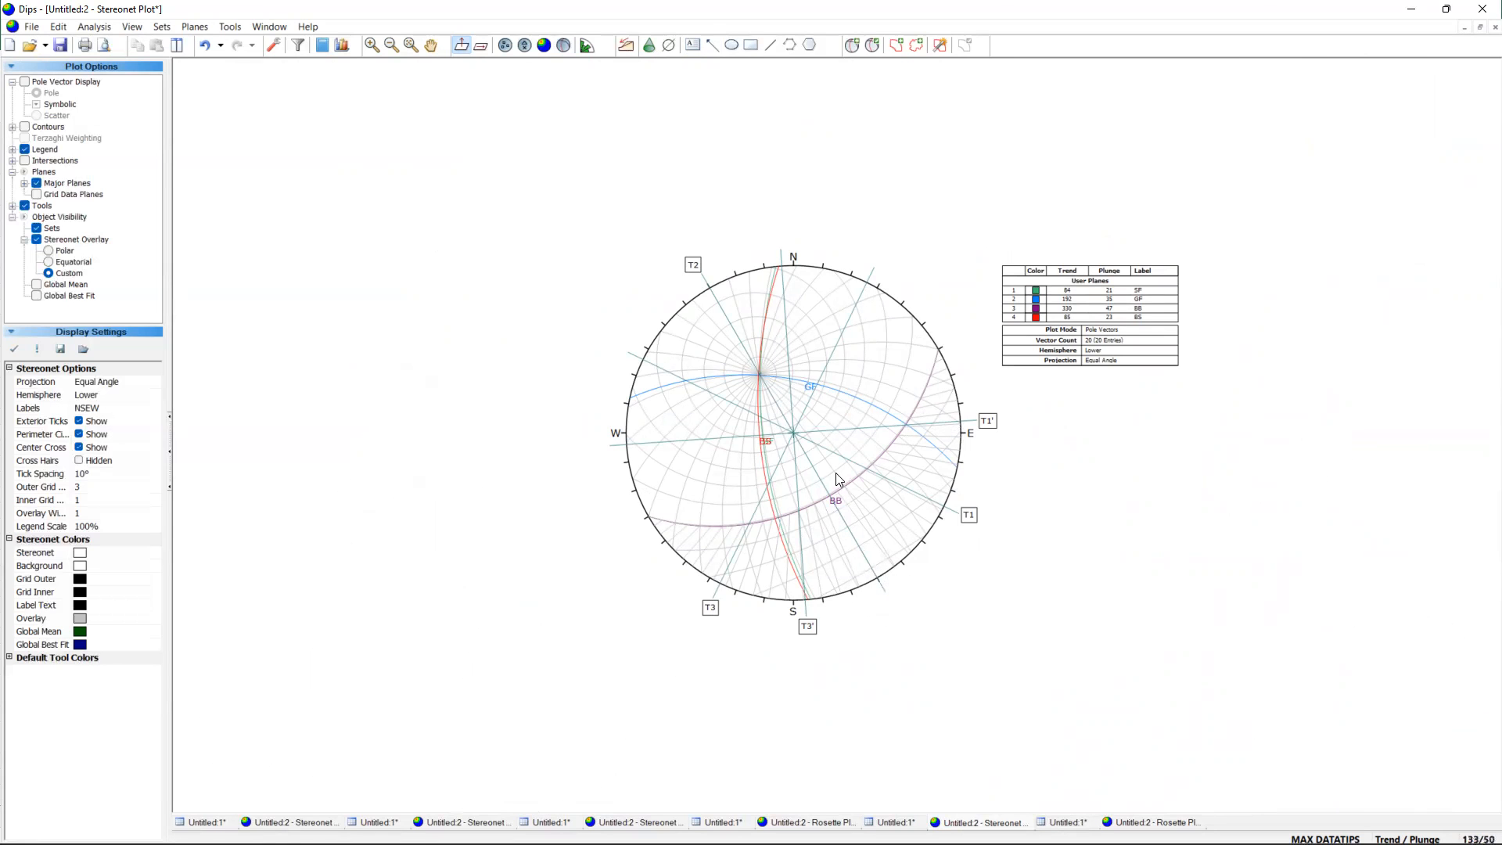
scroll(844, 480, up, 2)
scroll(923, 570, up, 1)
scroll(923, 570, up, 1)
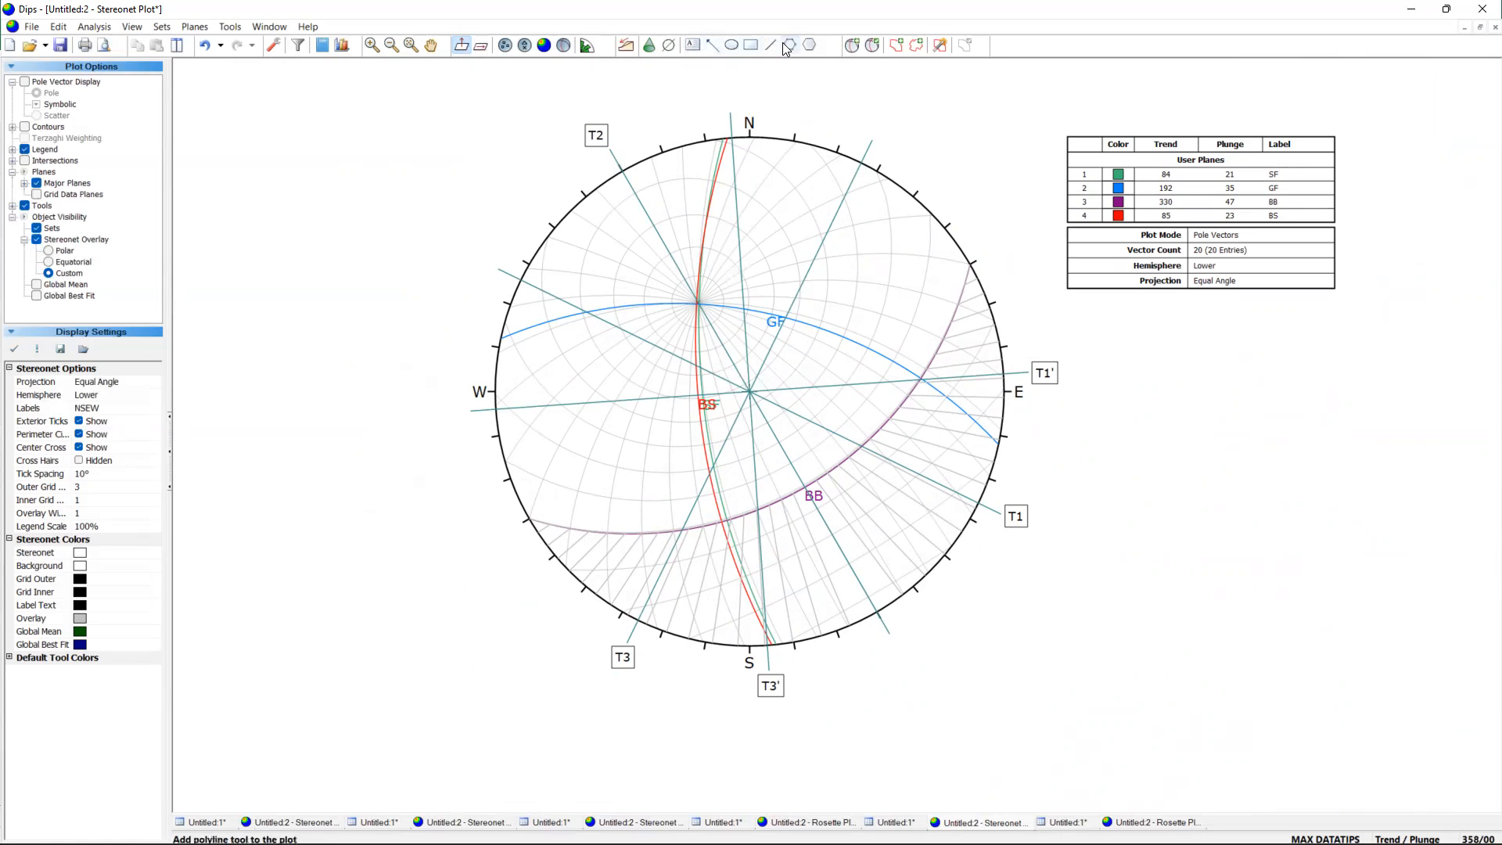
click(669, 47)
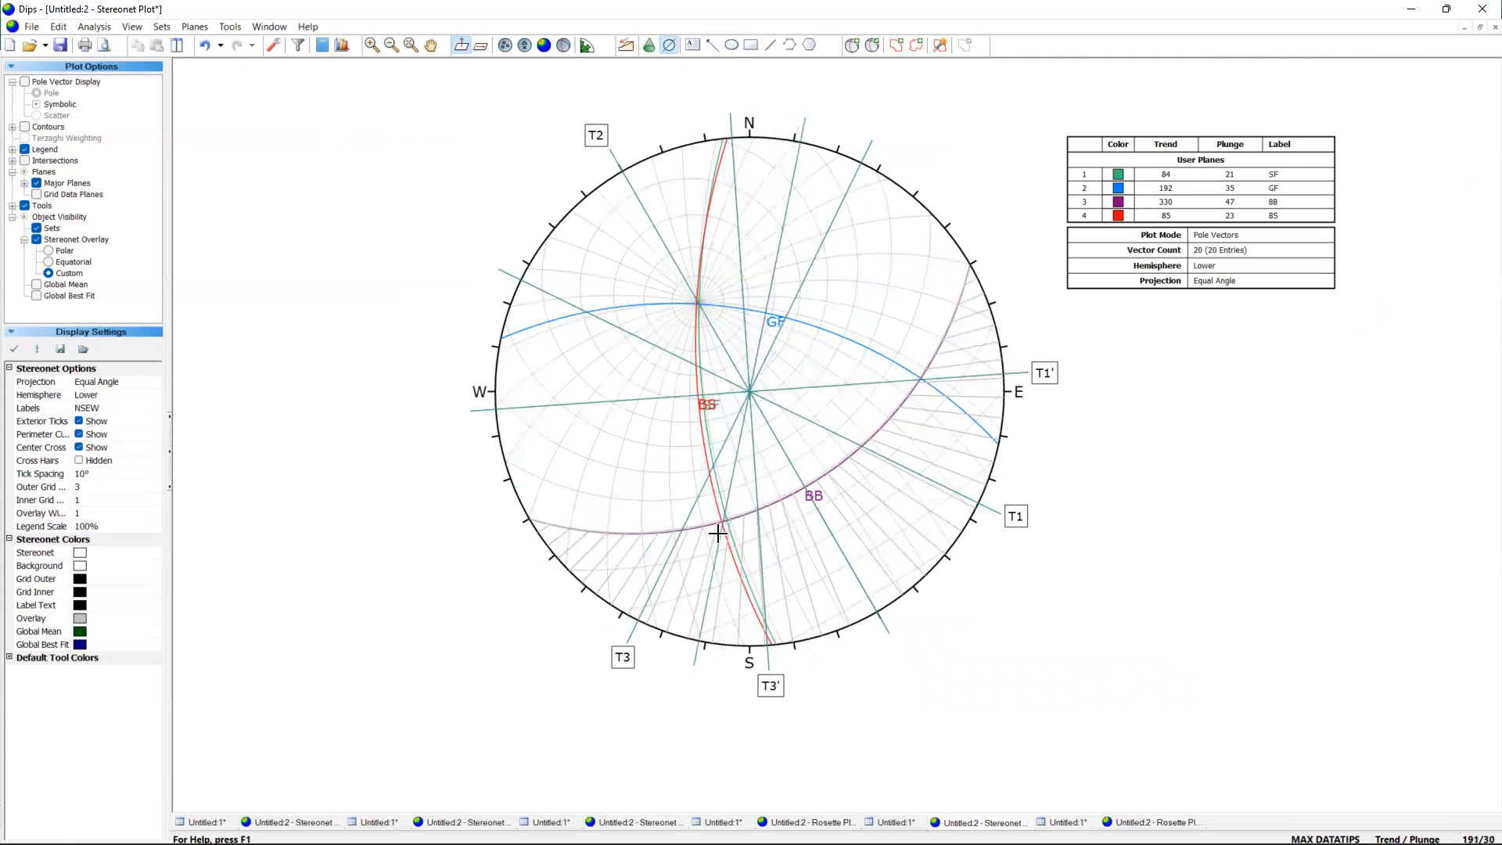
scroll(721, 526, up, 5)
scroll(726, 428, up, 6)
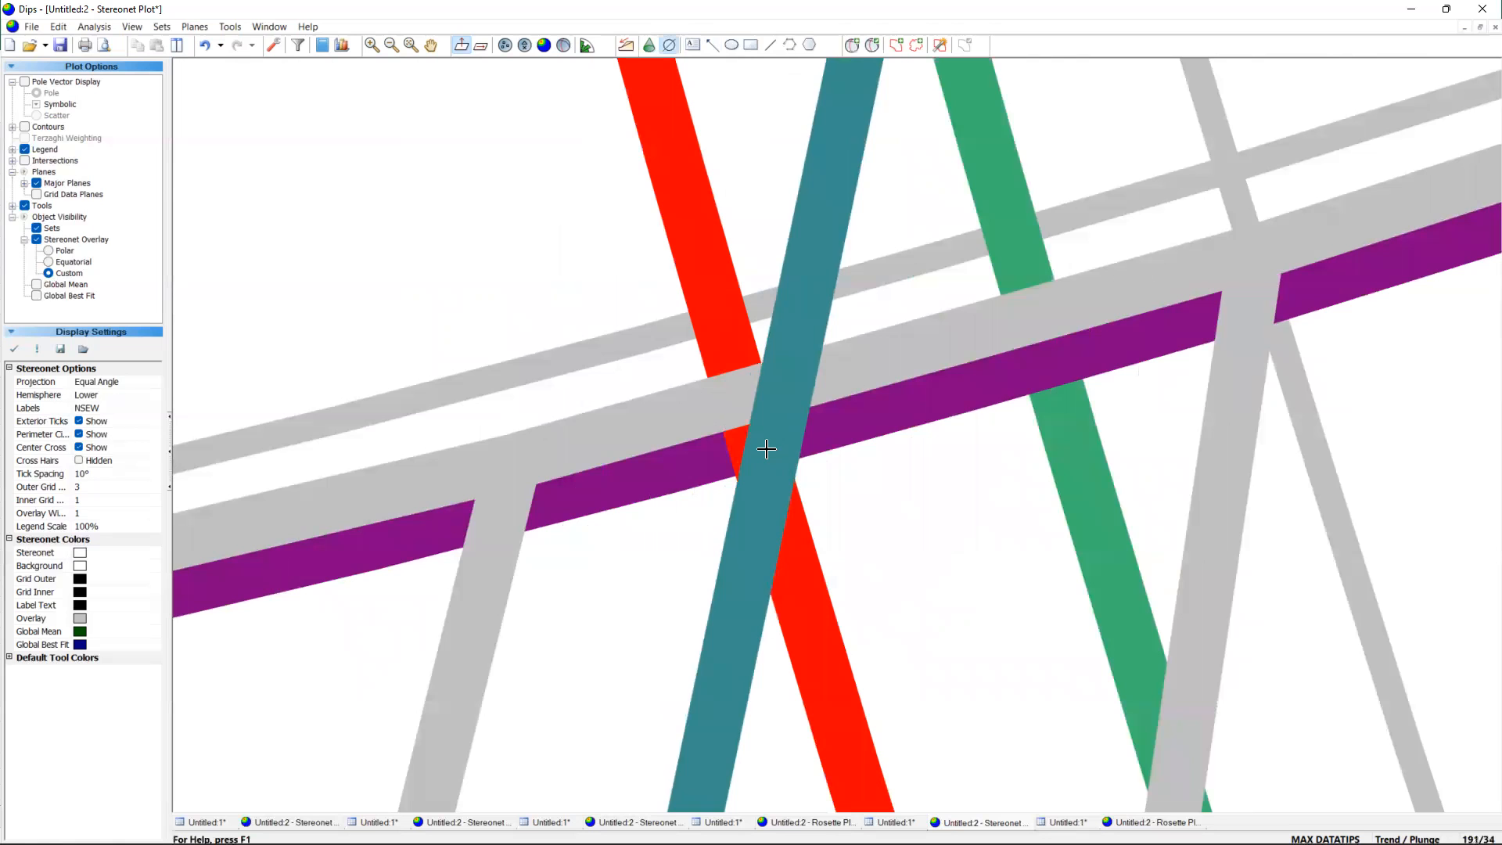
click(756, 445)
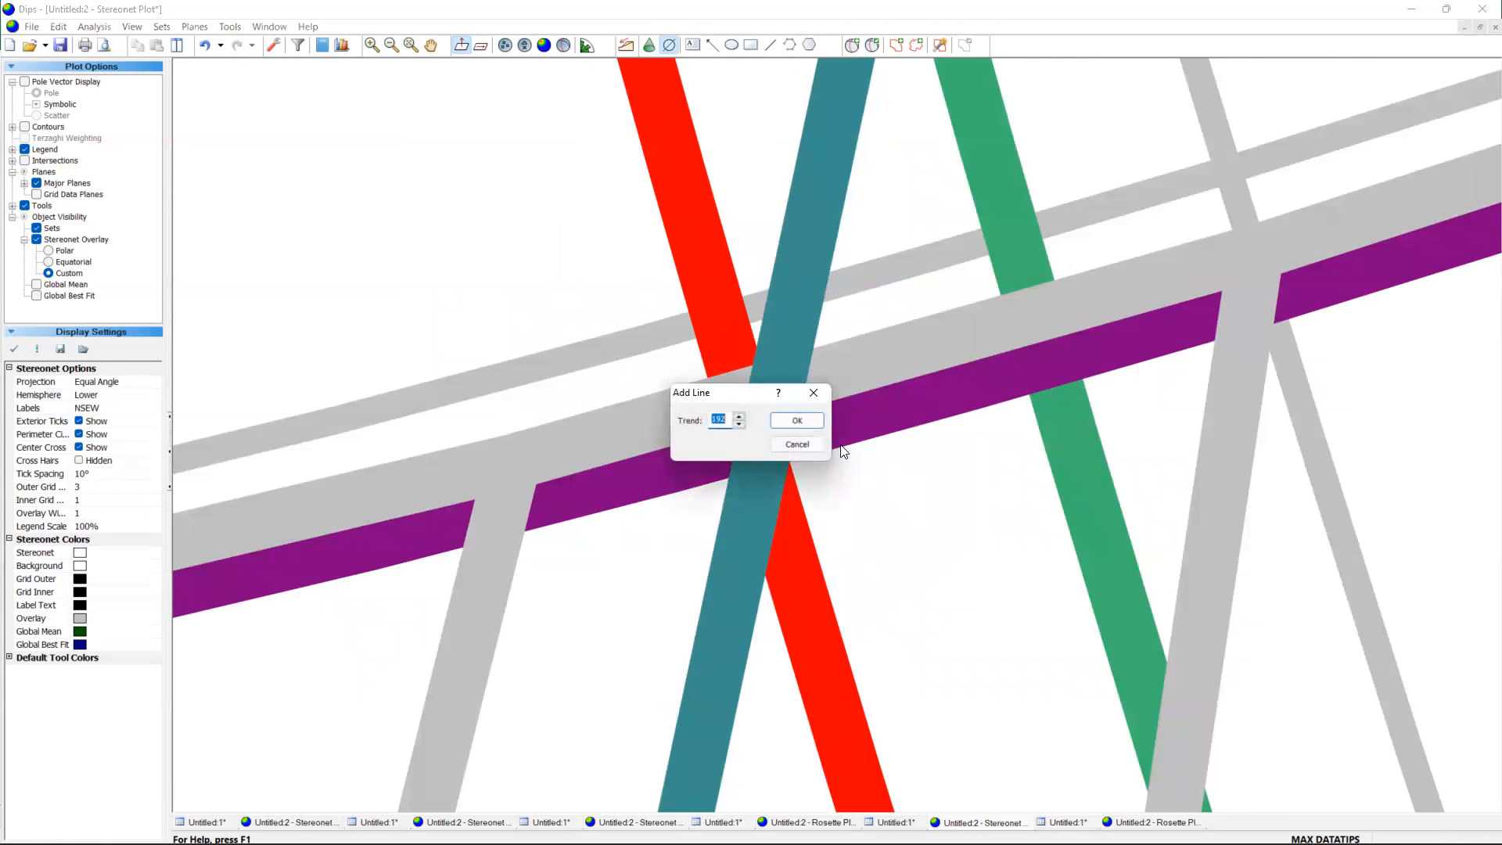
click(773, 422)
Add a Netslip text label and position it just below the southern end of the line trending 192.
scroll(704, 335, down, 4)
scroll(739, 361, down, 4)
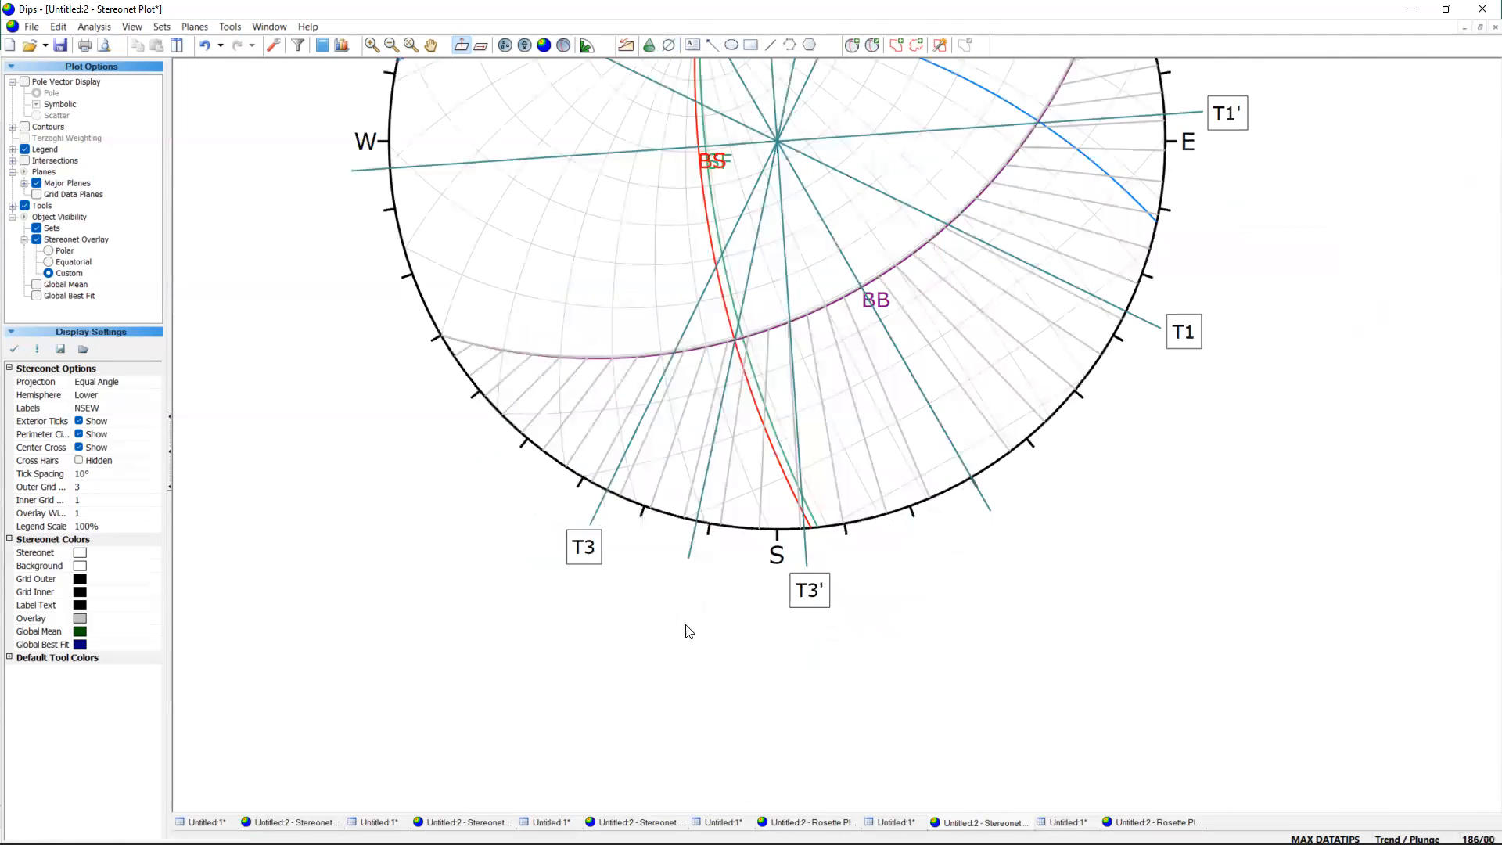
scroll(676, 649, up, 4)
click(692, 44)
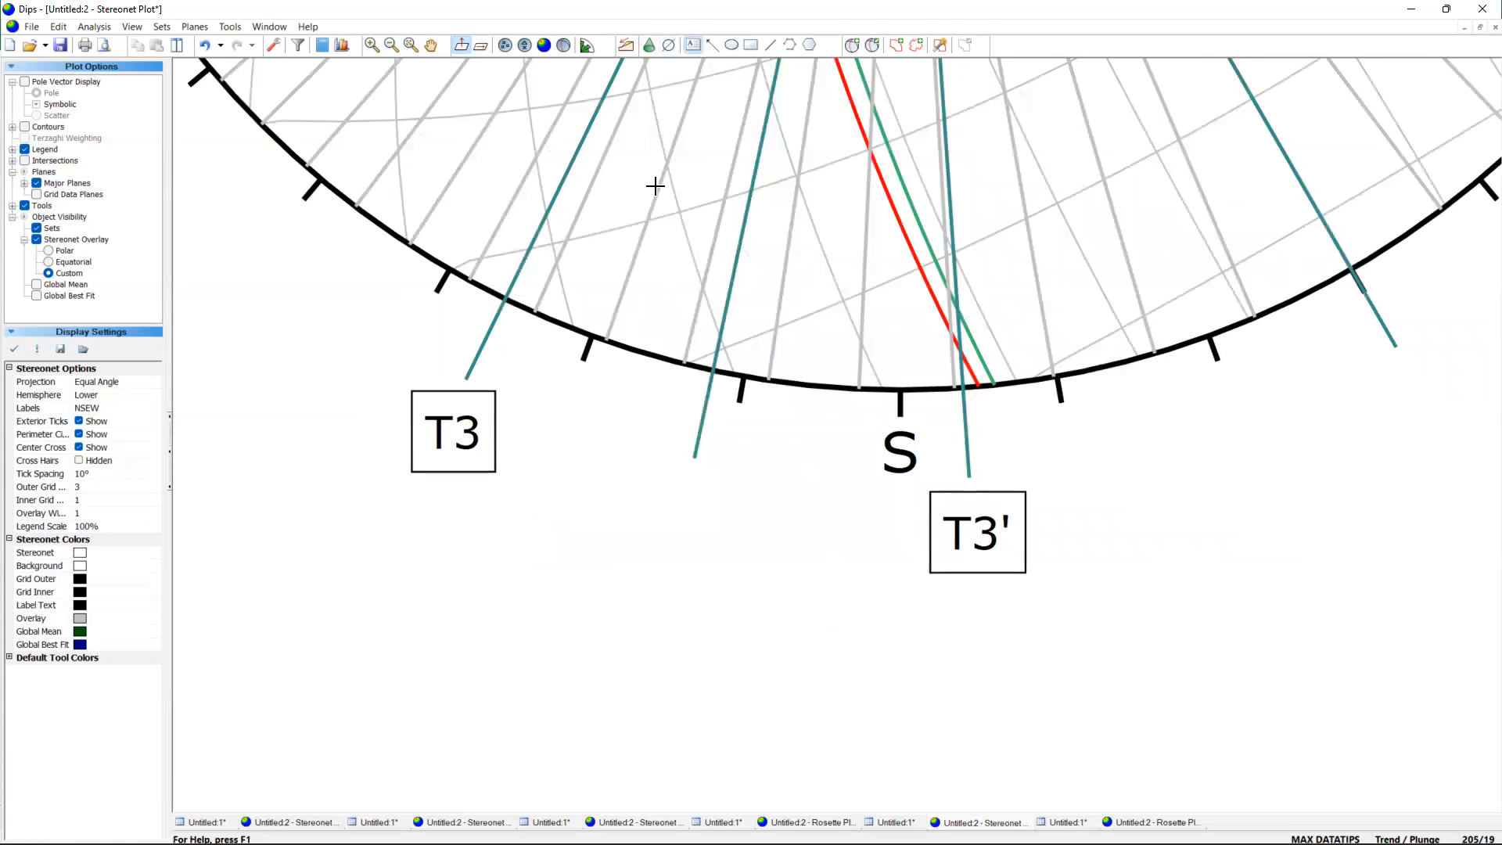
click(610, 527)
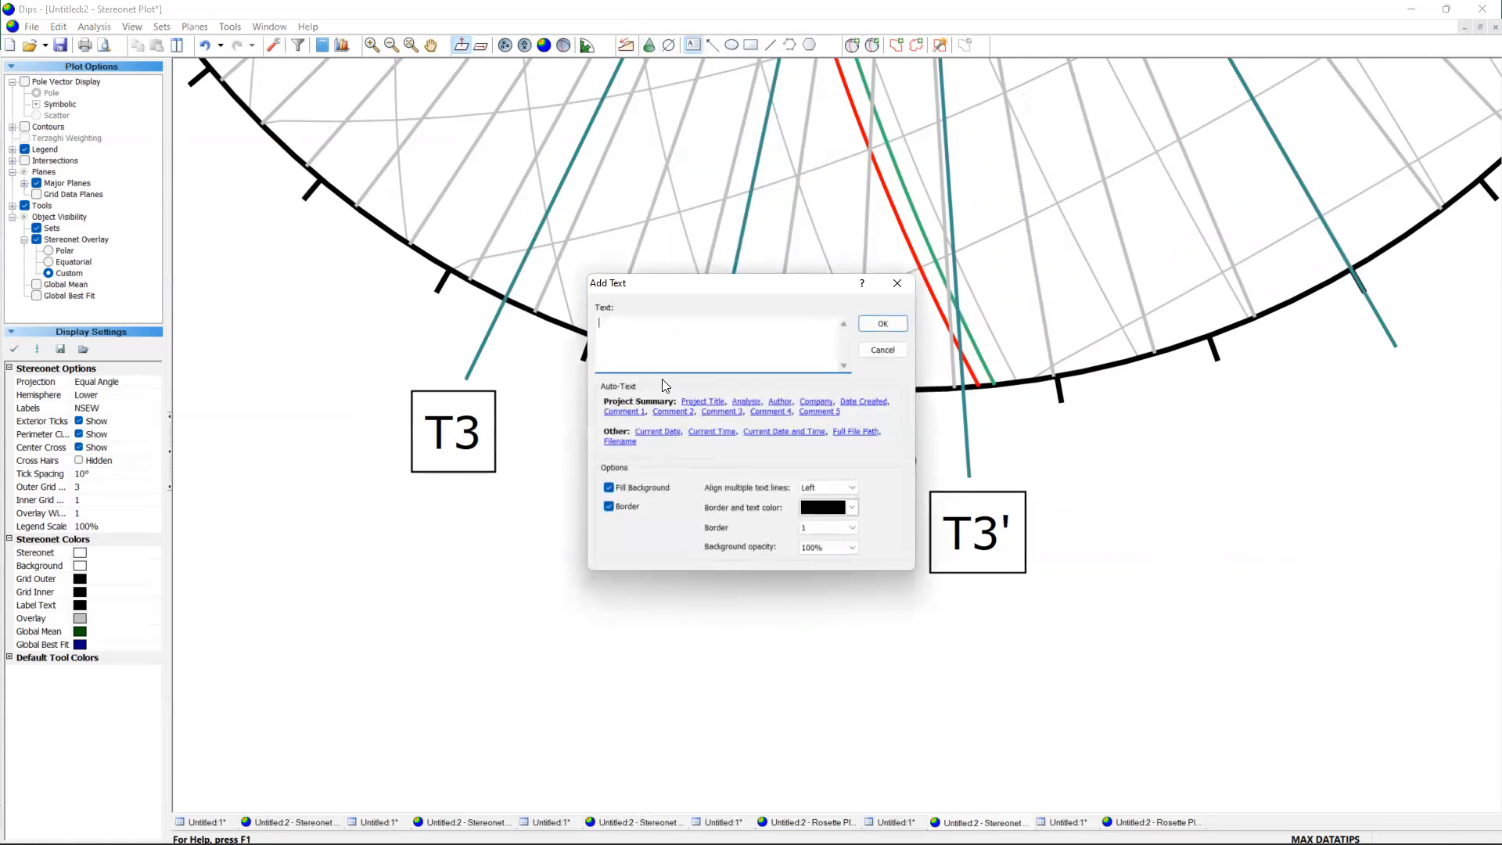
text(Netslip)
click(879, 326)
click(691, 565)
drag(691, 565, 689, 529)
click(675, 638)
scroll(886, 577, down, 2)
scroll(889, 582, down, 2)
scroll(1147, 469, down, 2)
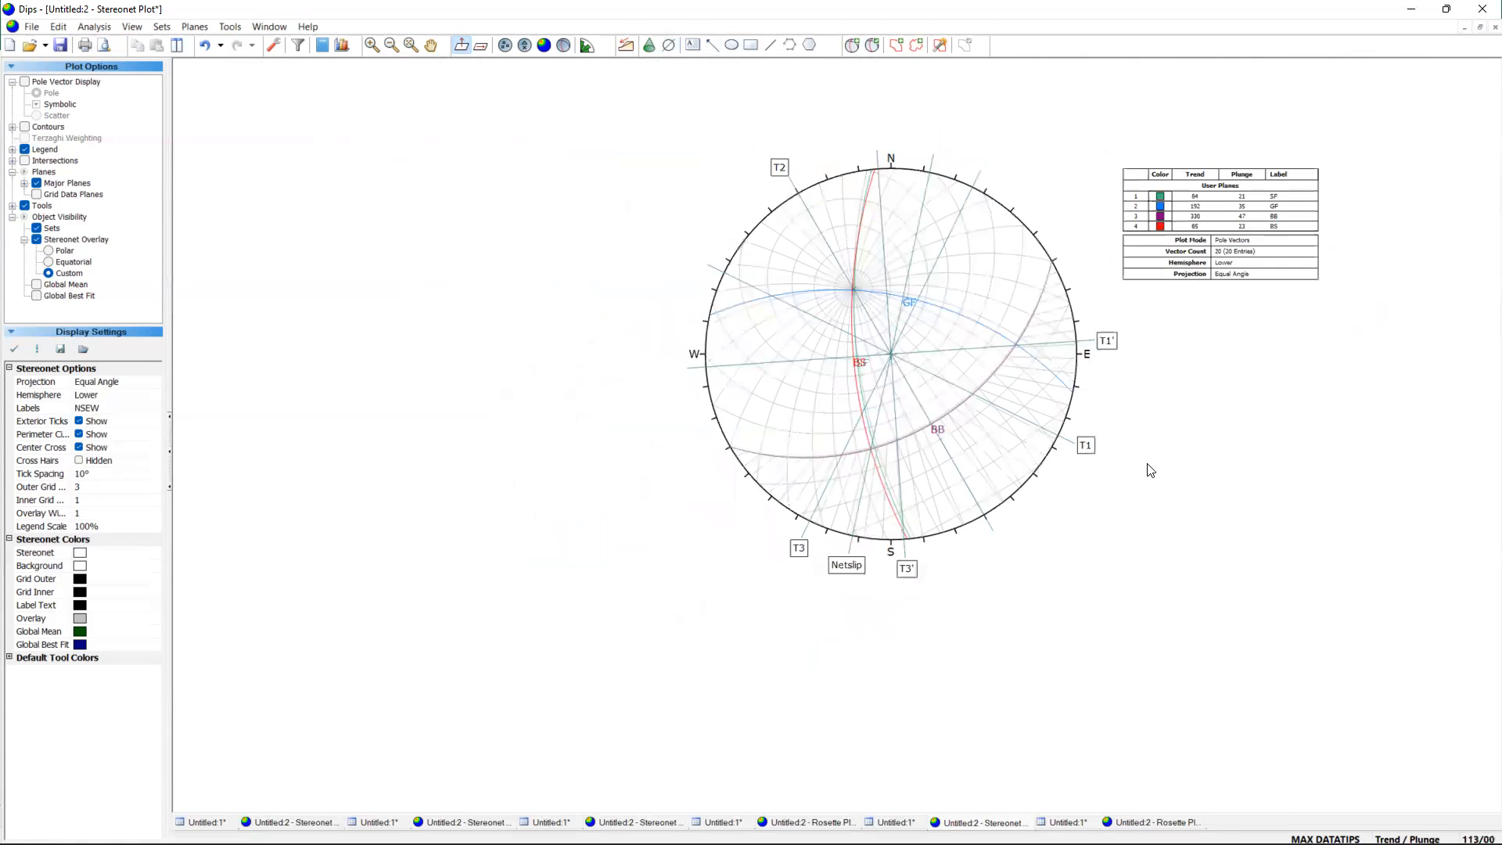
Draw an arrow pointing north along the east side of the SF plane, with its head just below the GF intersection.
scroll(1203, 392, up, 1)
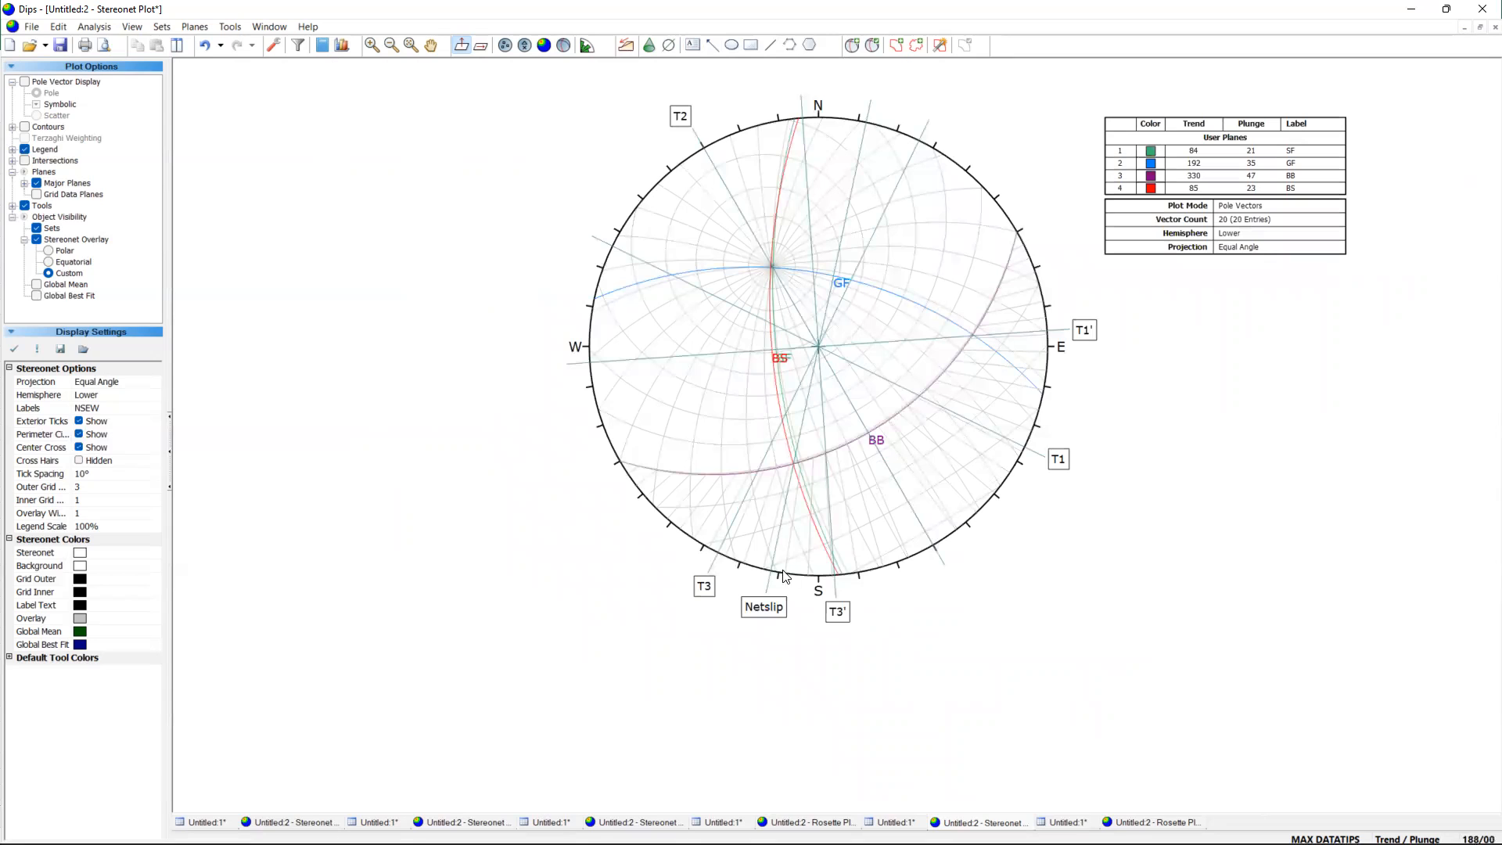
mouse_move(833, 489)
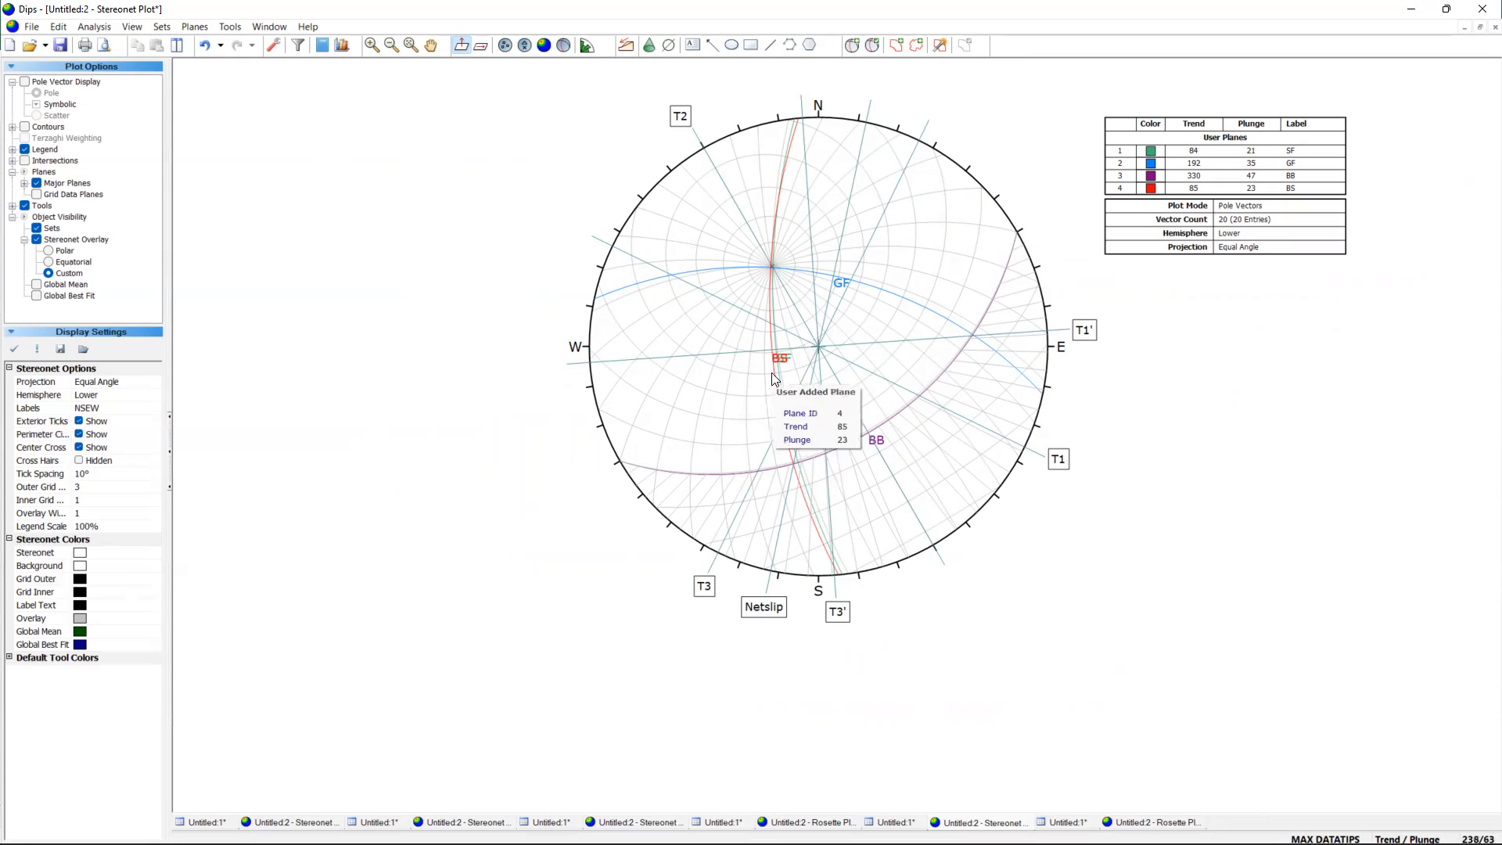
scroll(774, 284, up, 1)
scroll(773, 284, up, 1)
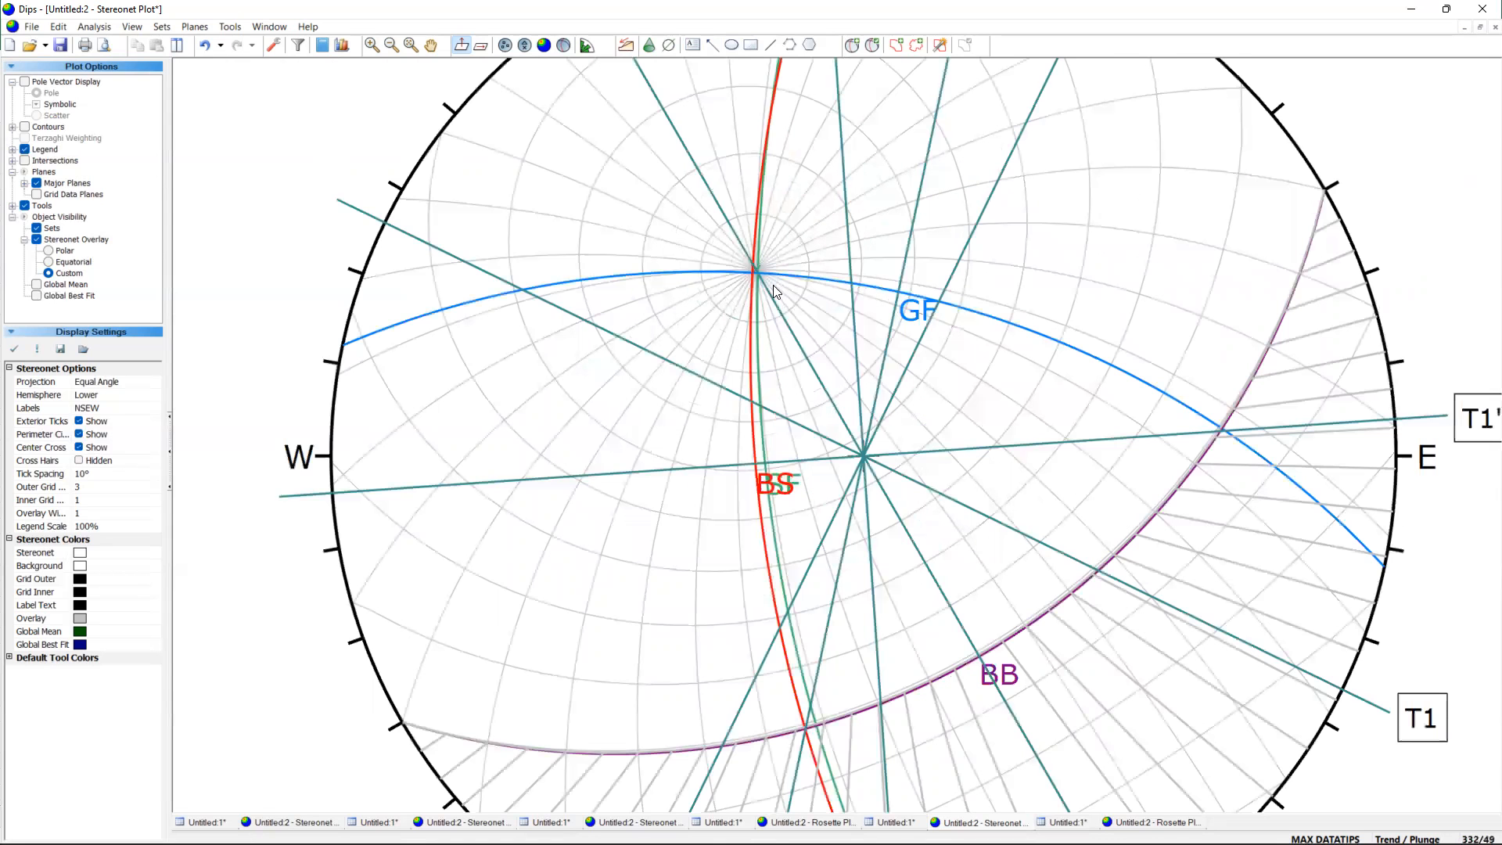
scroll(736, 277, up, 1)
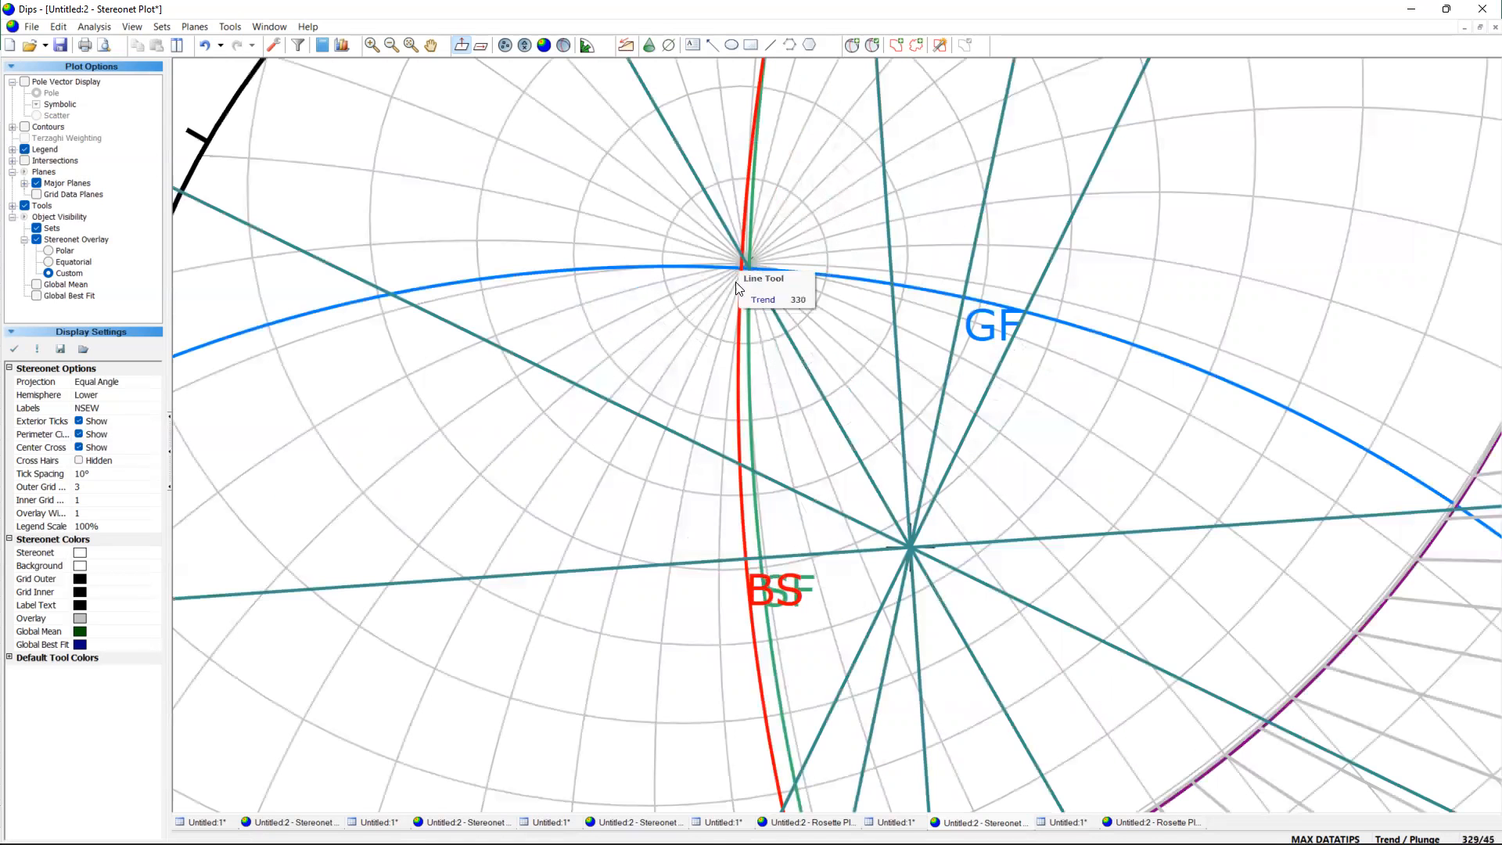
scroll(780, 438, down, 1)
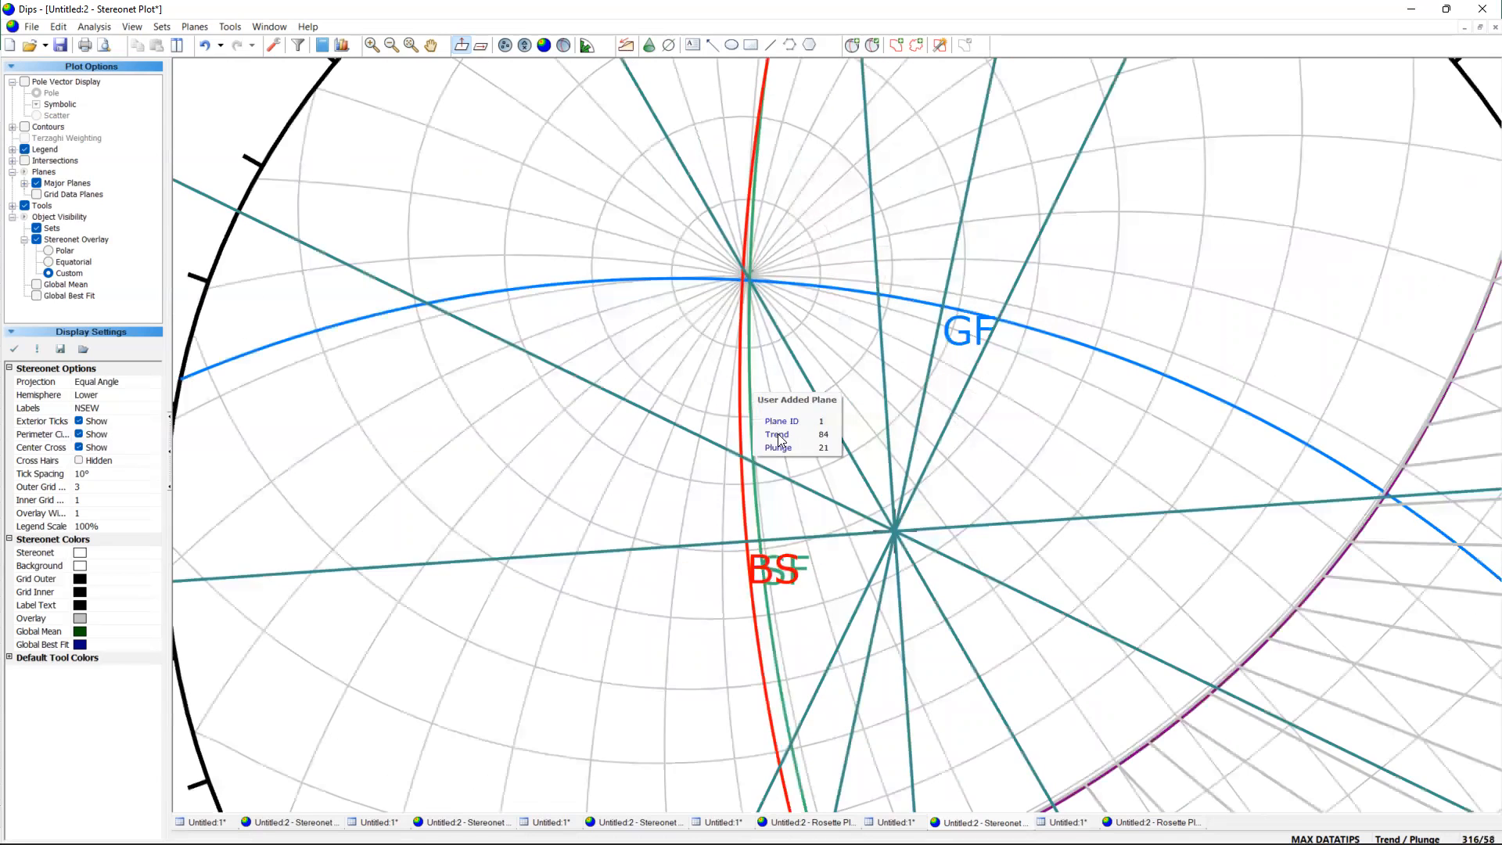
scroll(780, 439, down, 1)
click(711, 44)
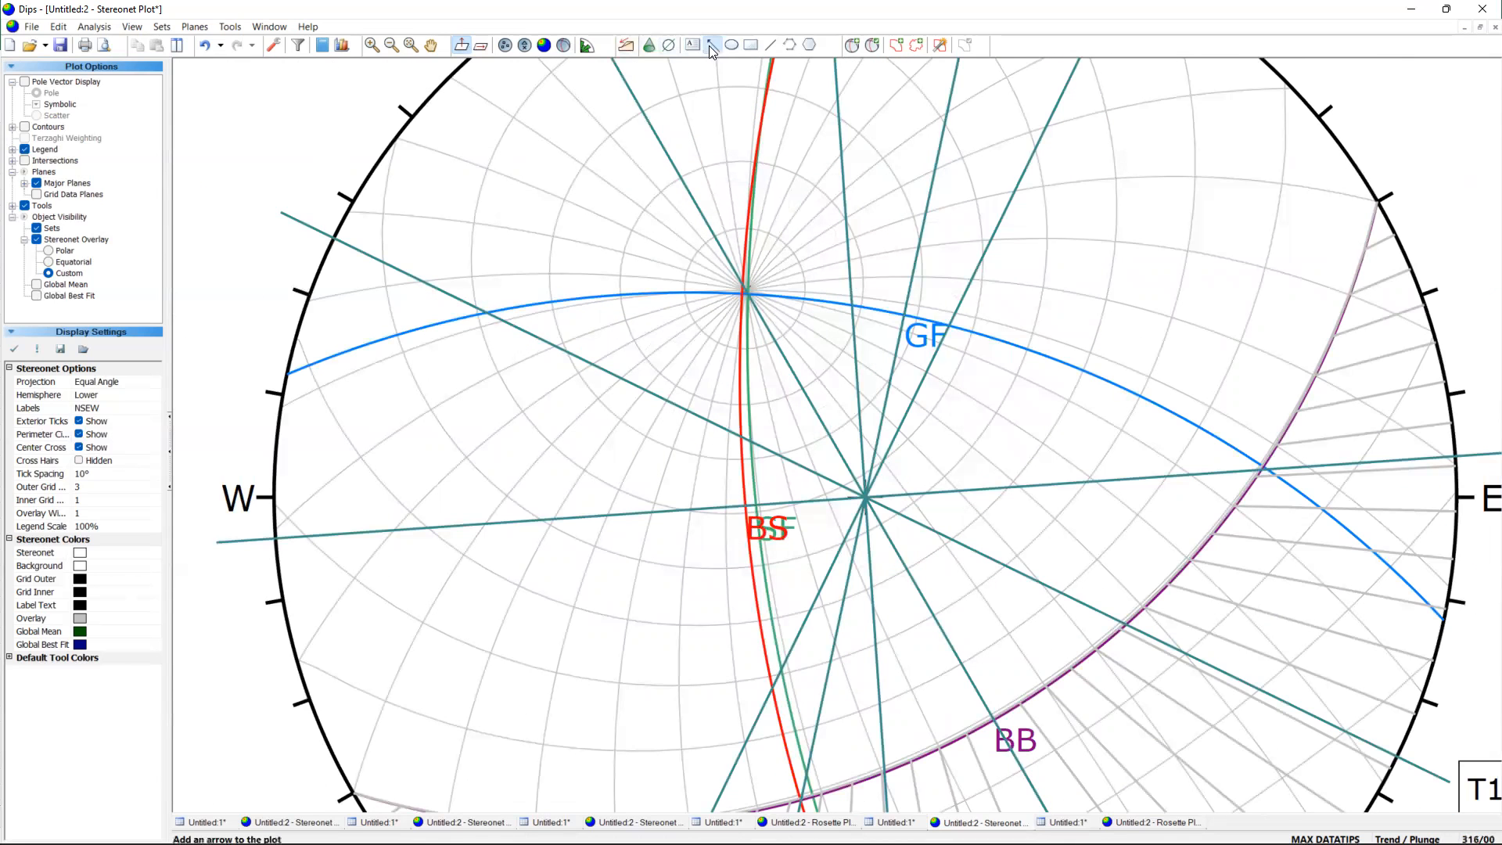
click(768, 325)
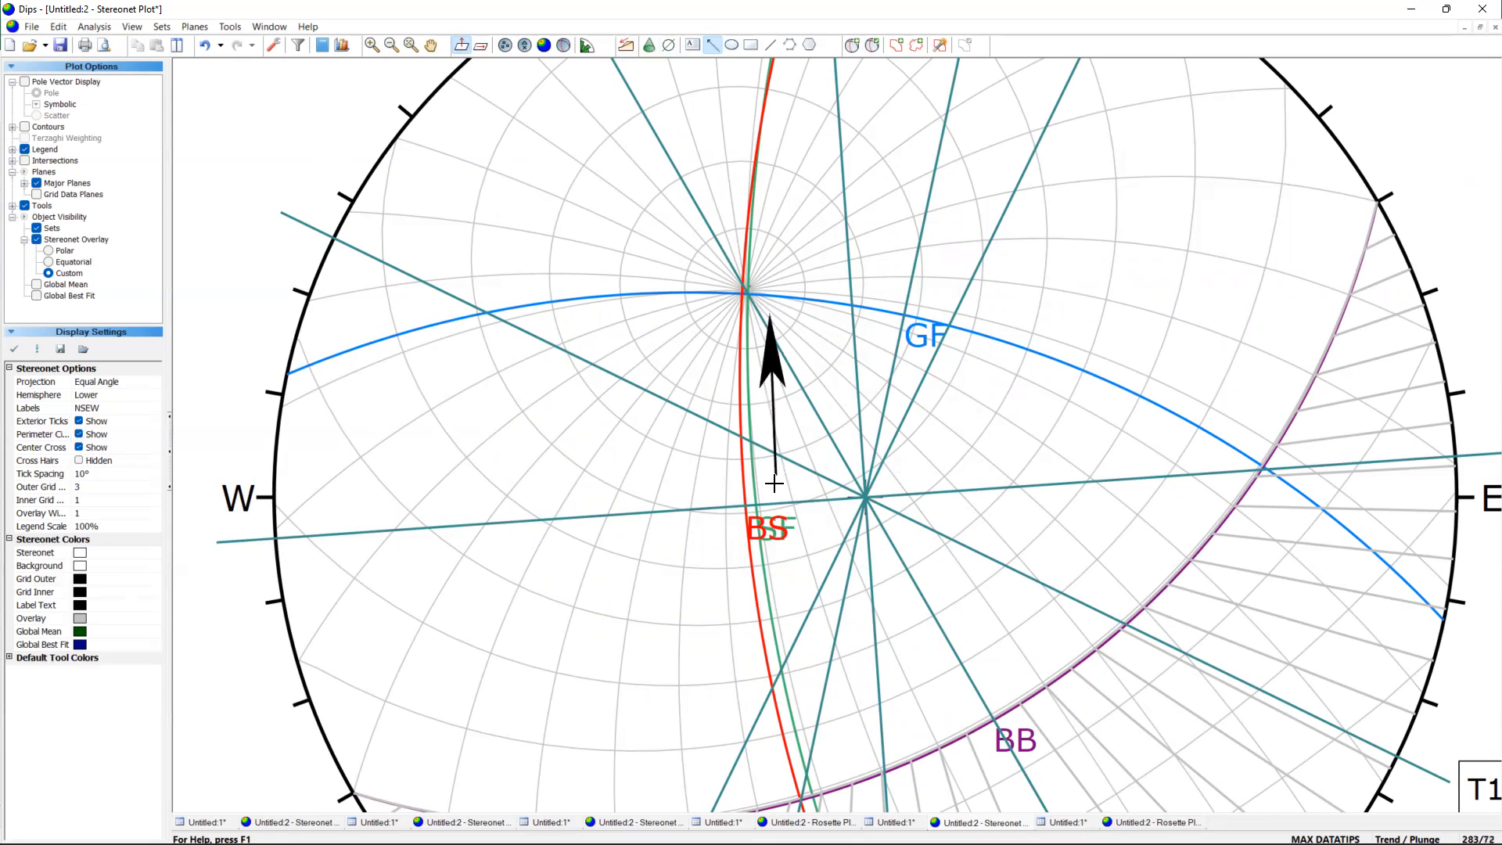
click(778, 512)
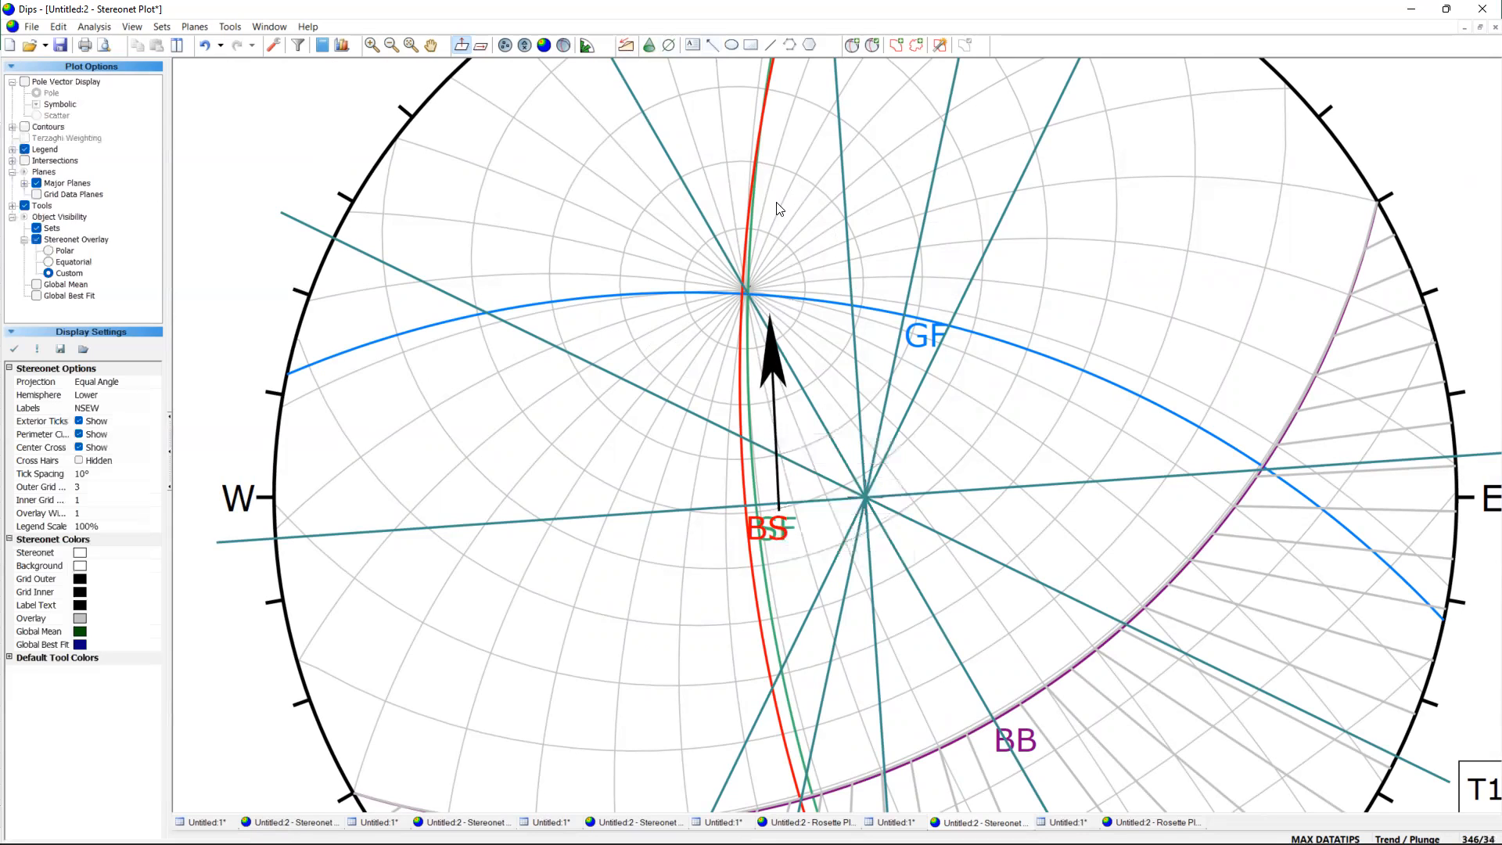
Draw a second arrow pointing south along the west side of the BS plane, with its tail north of the GF intersection.
scroll(758, 227, down, 1)
scroll(726, 143, down, 1)
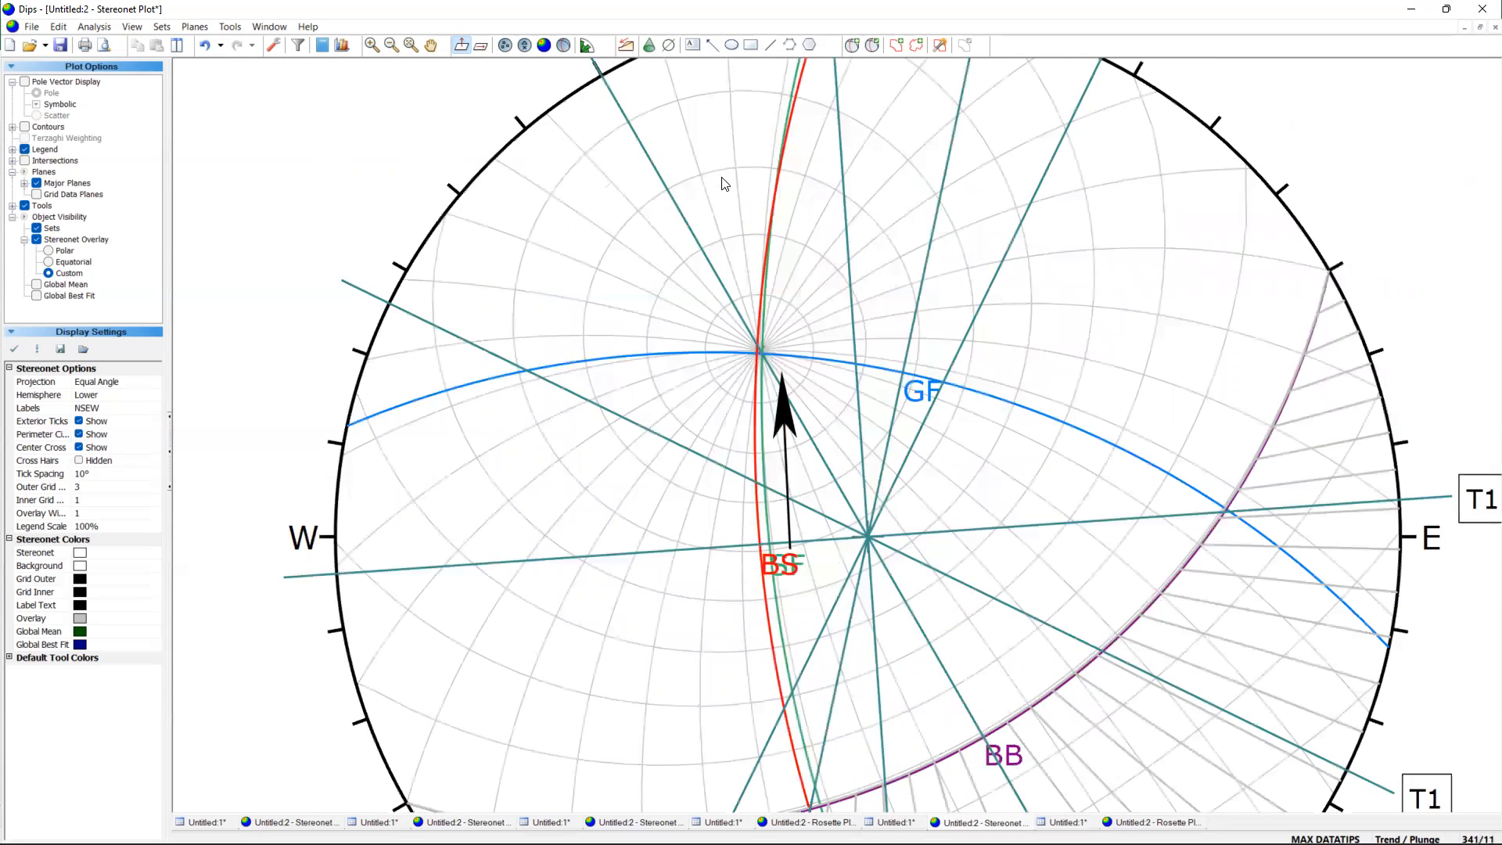
scroll(732, 234, down, 1)
scroll(727, 140, up, 3)
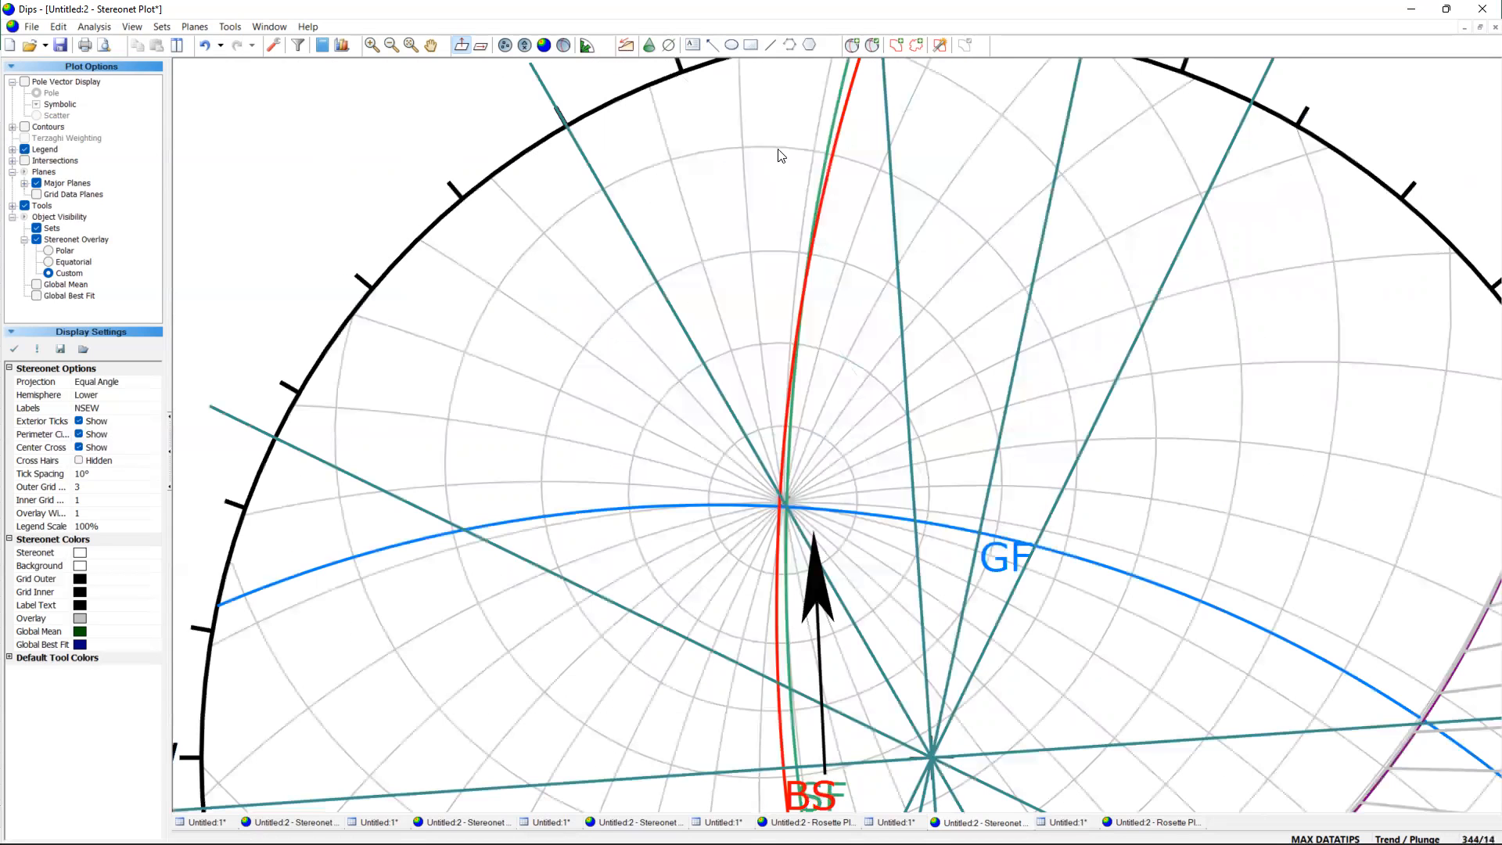
click(714, 45)
click(754, 482)
click(772, 209)
scroll(861, 407, down, 2)
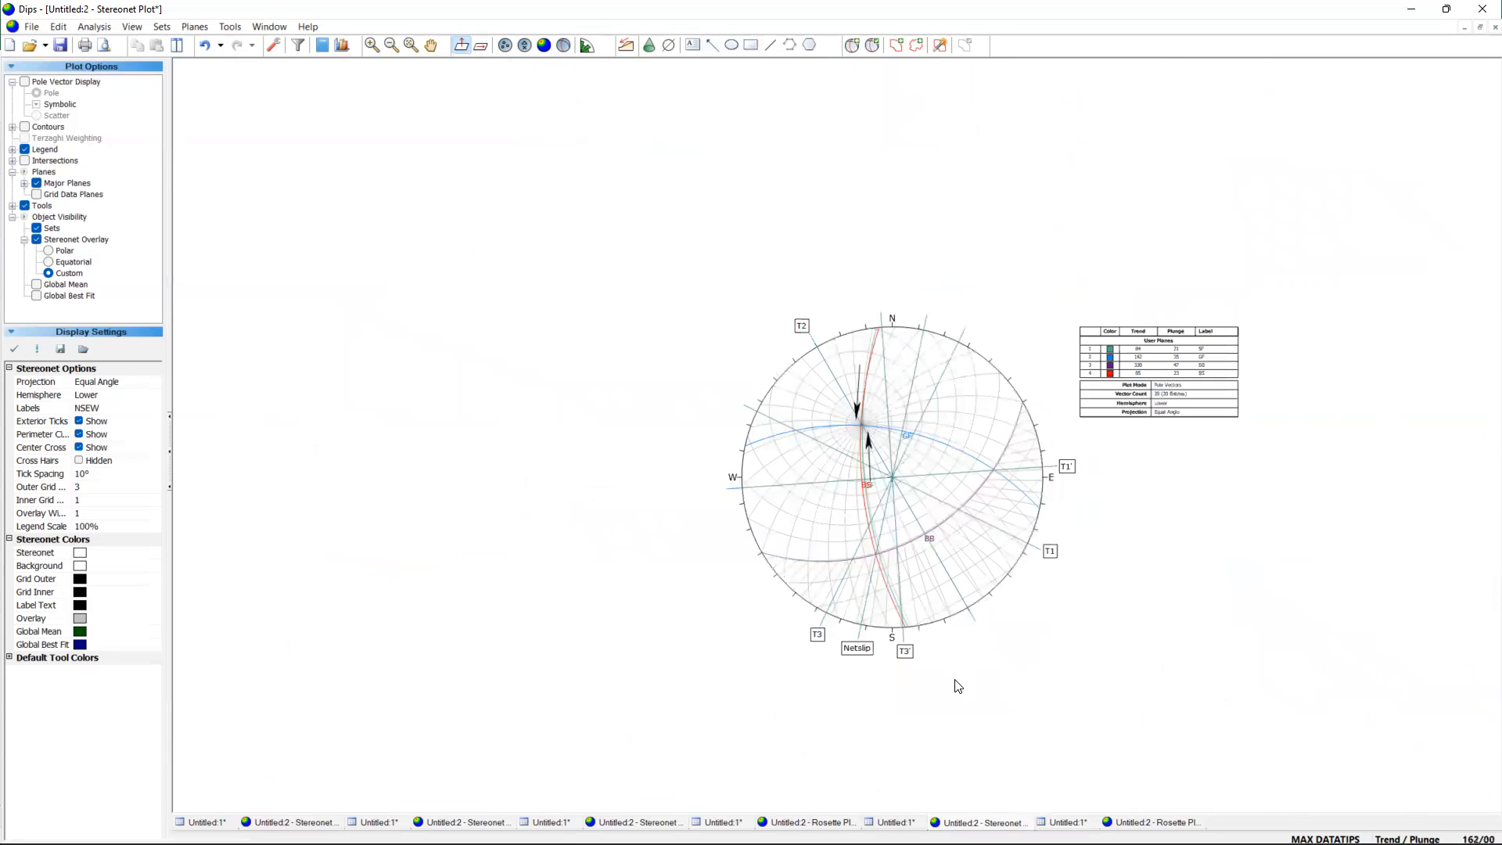
Examine where the Netslip line crosses the BB and BS planes.
scroll(954, 697, up, 2)
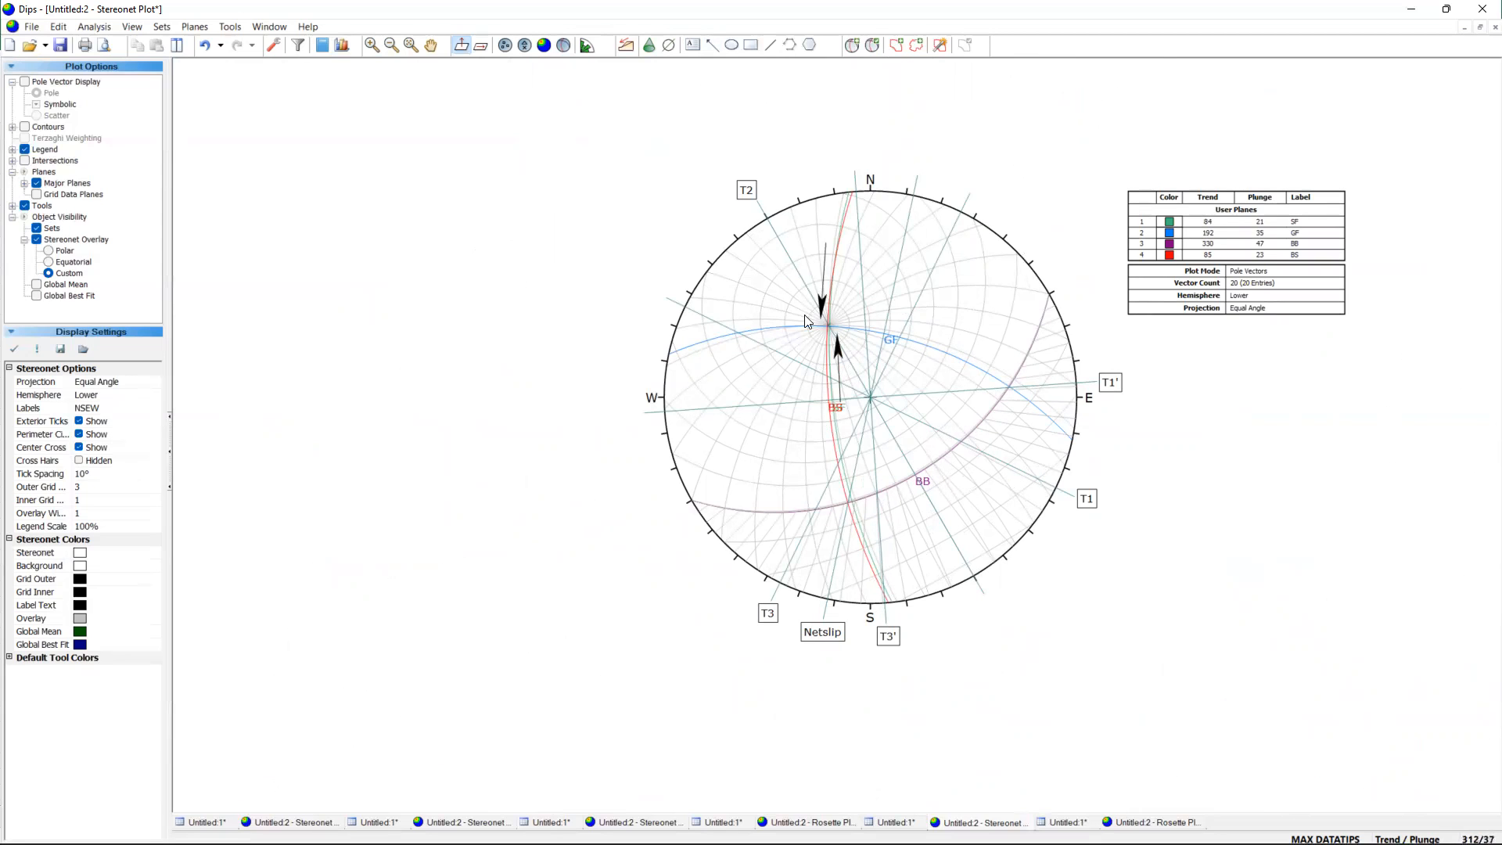
scroll(854, 570, up, 3)
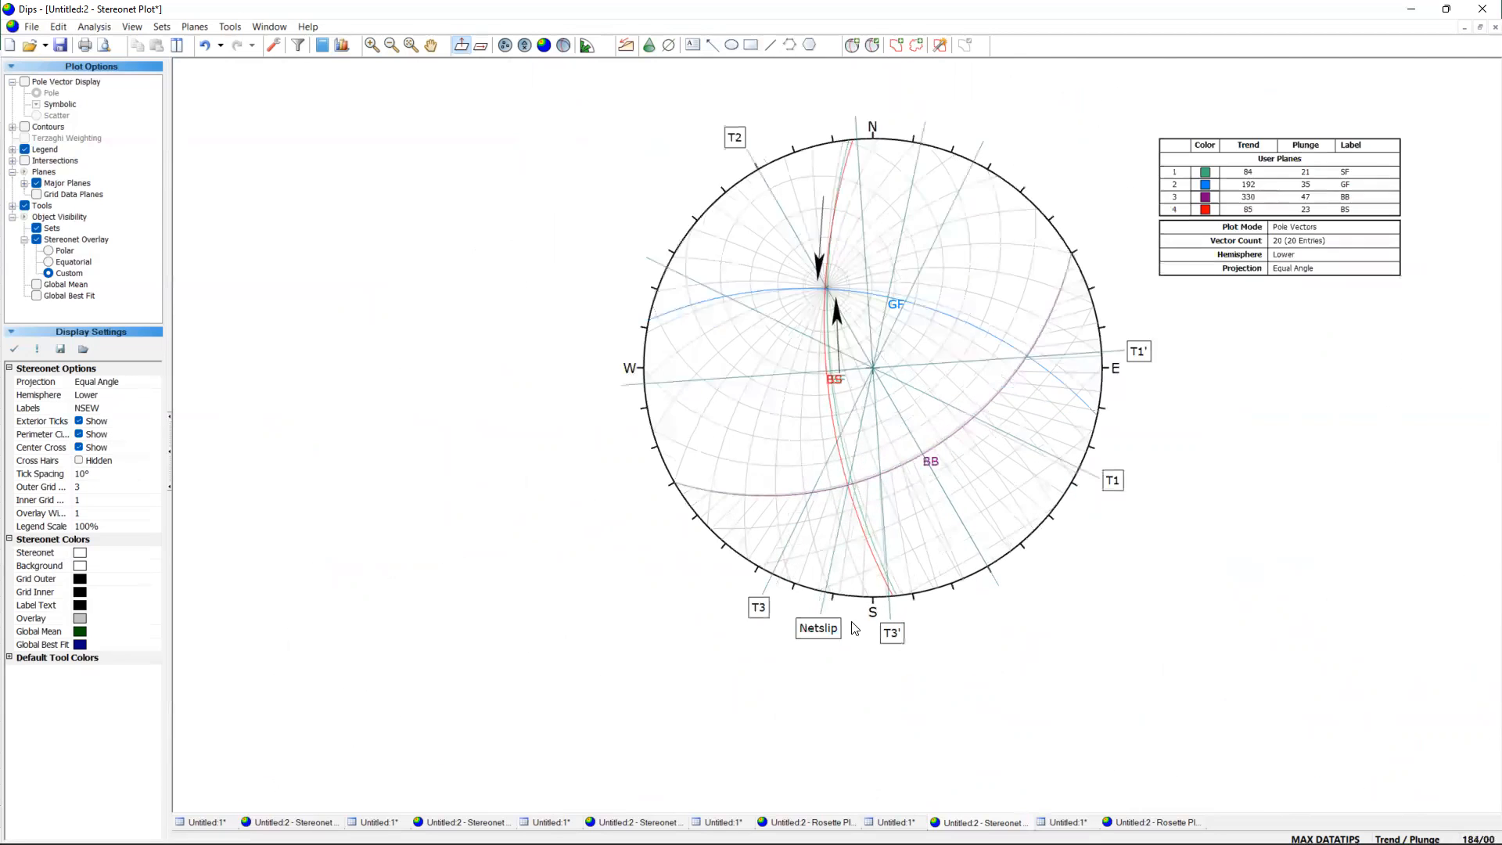
scroll(854, 474, up, 3)
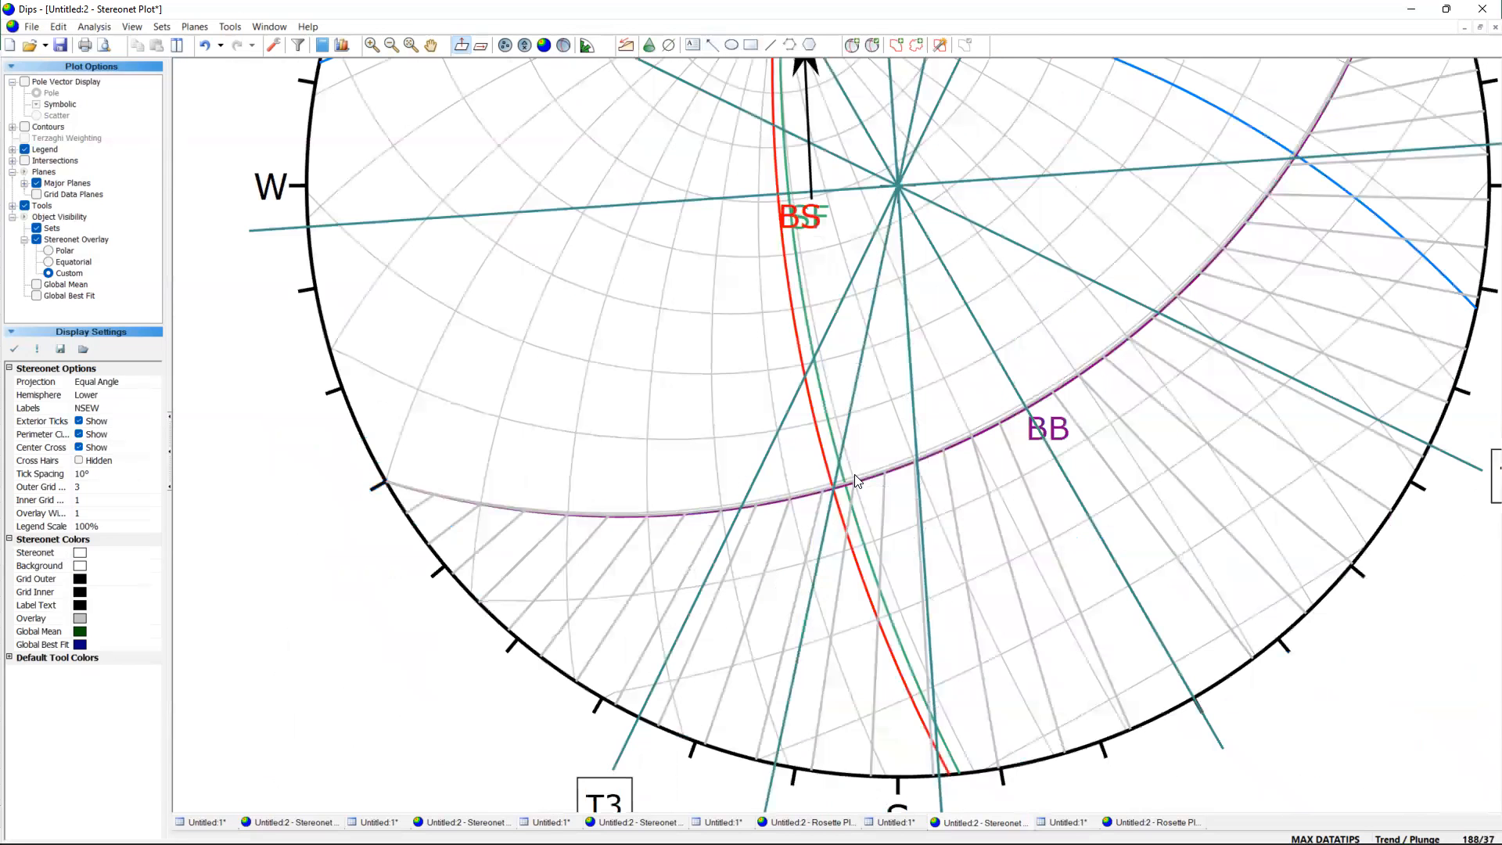
scroll(819, 714, down, 1)
scroll(831, 483, up, 2)
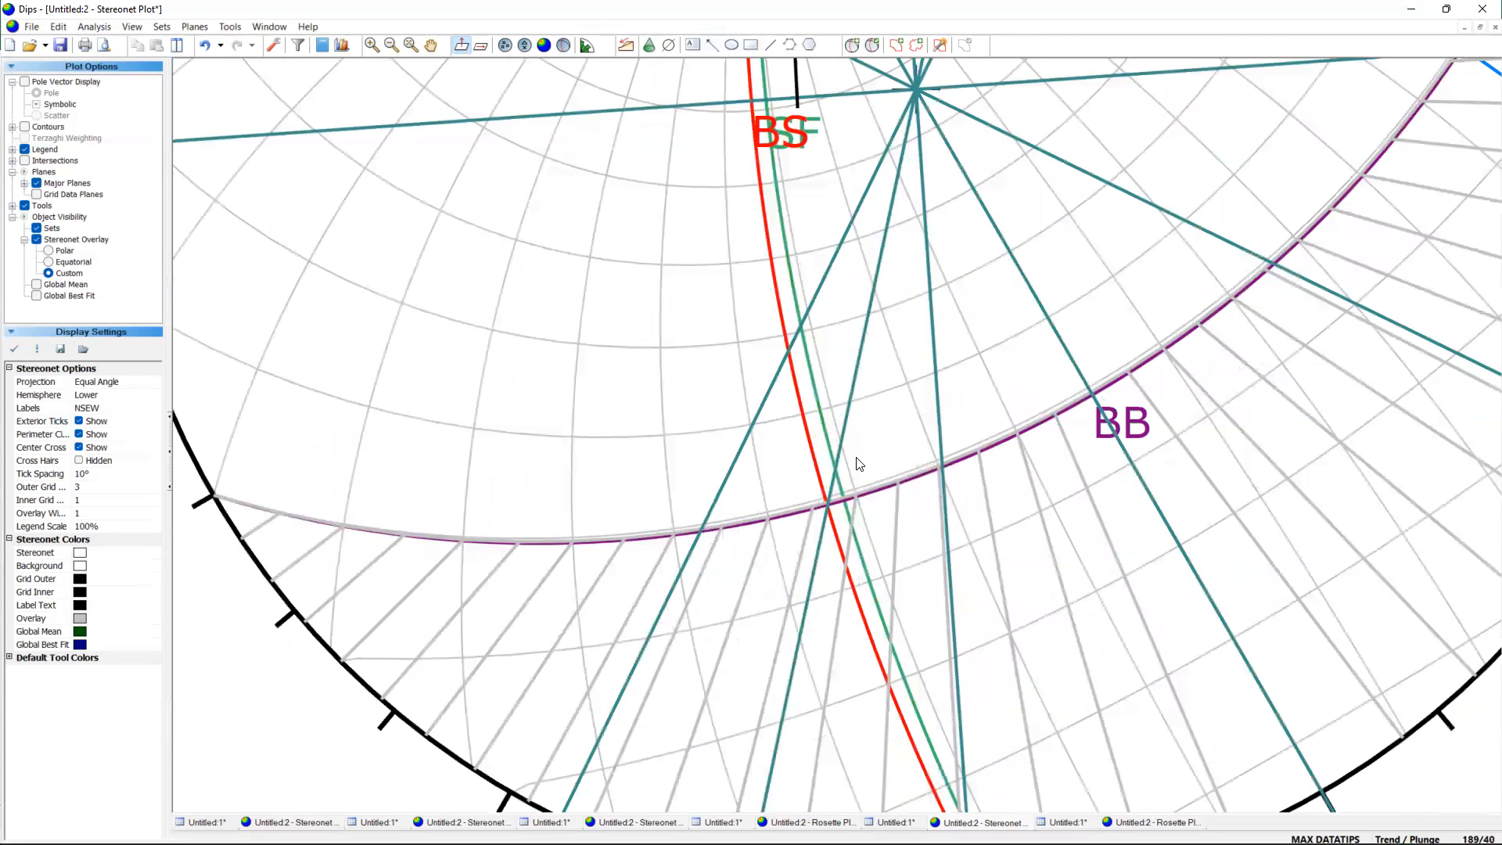
scroll(780, 644, up, 2)
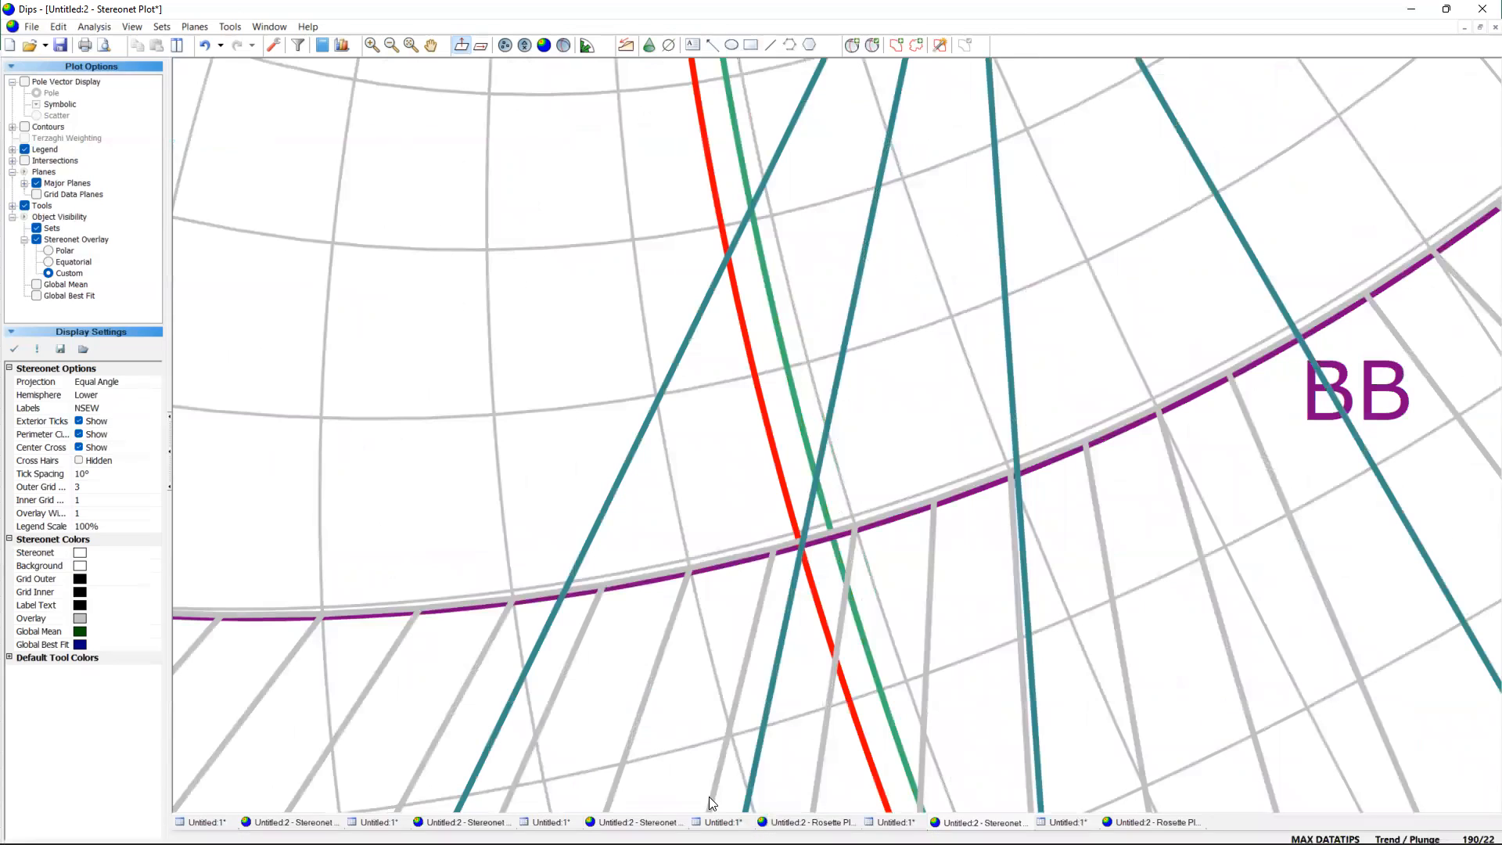
Draw an arrow pointing south along the Netslip line, with its head where the line crosses the BB and BS planes.
click(709, 47)
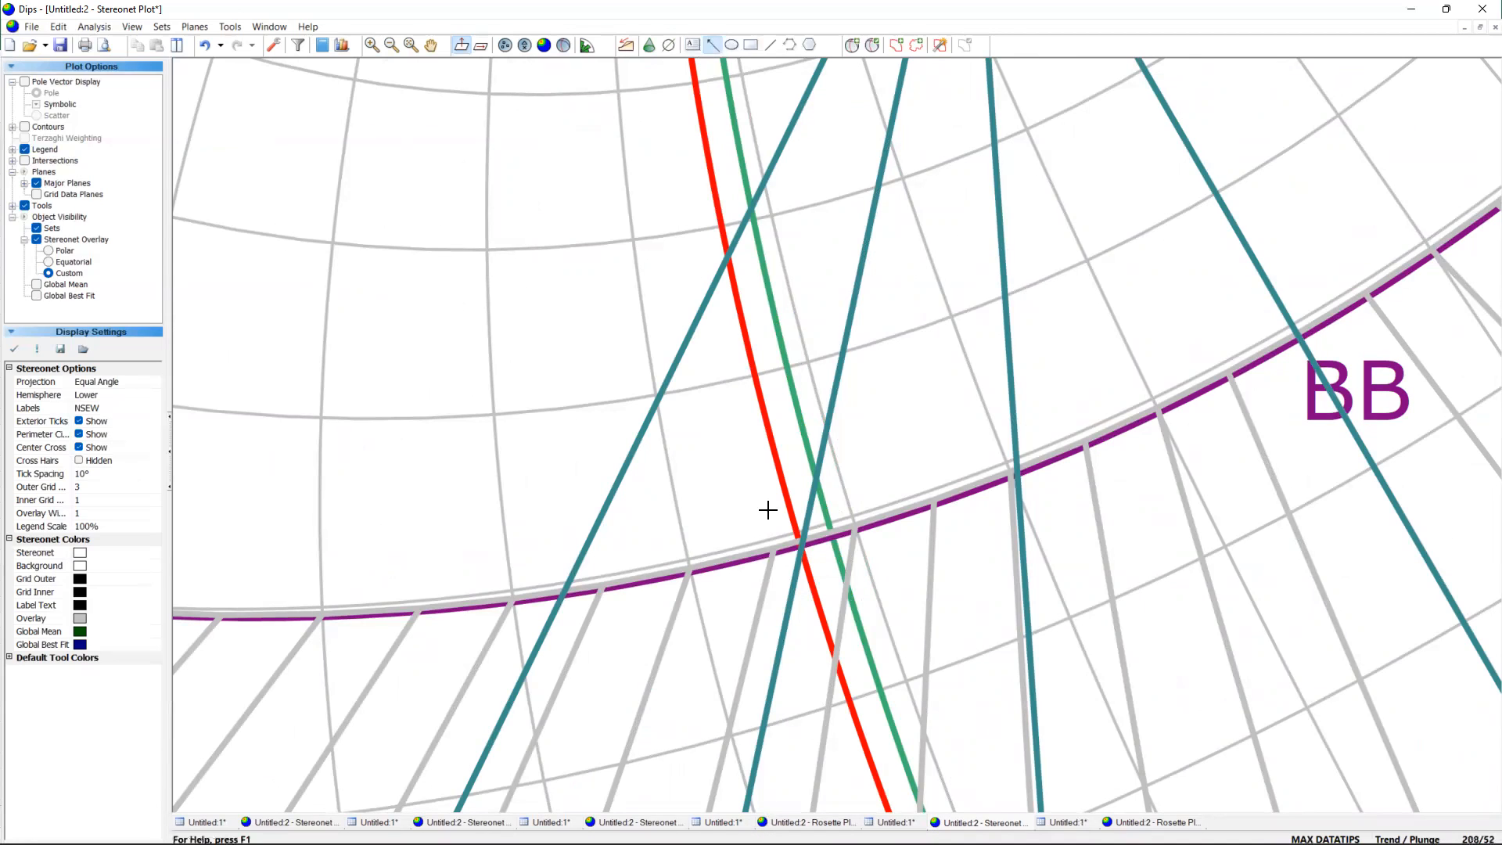
click(802, 539)
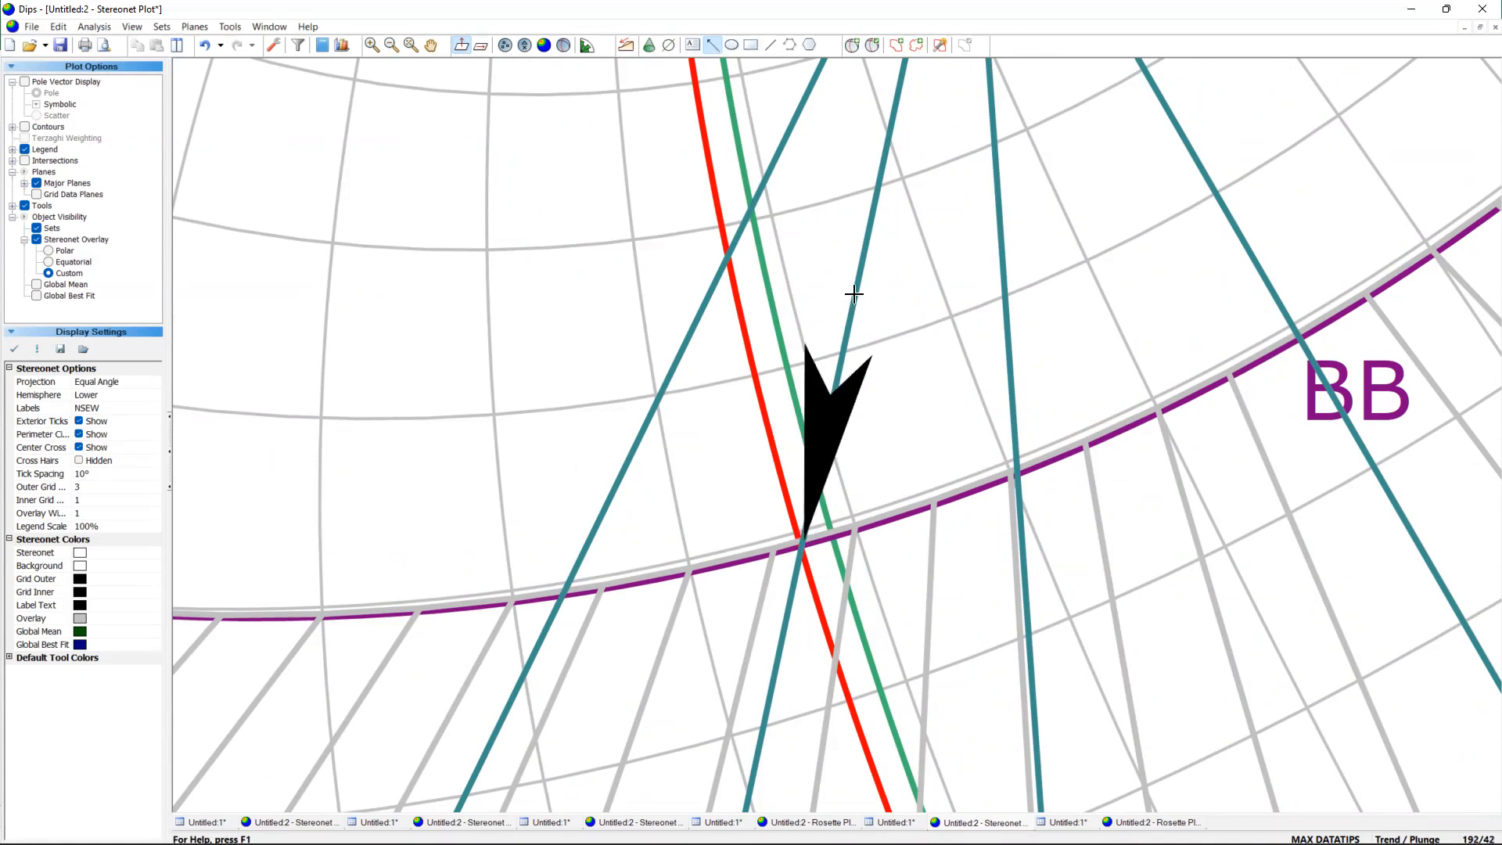
click(890, 115)
scroll(823, 436, down, 5)
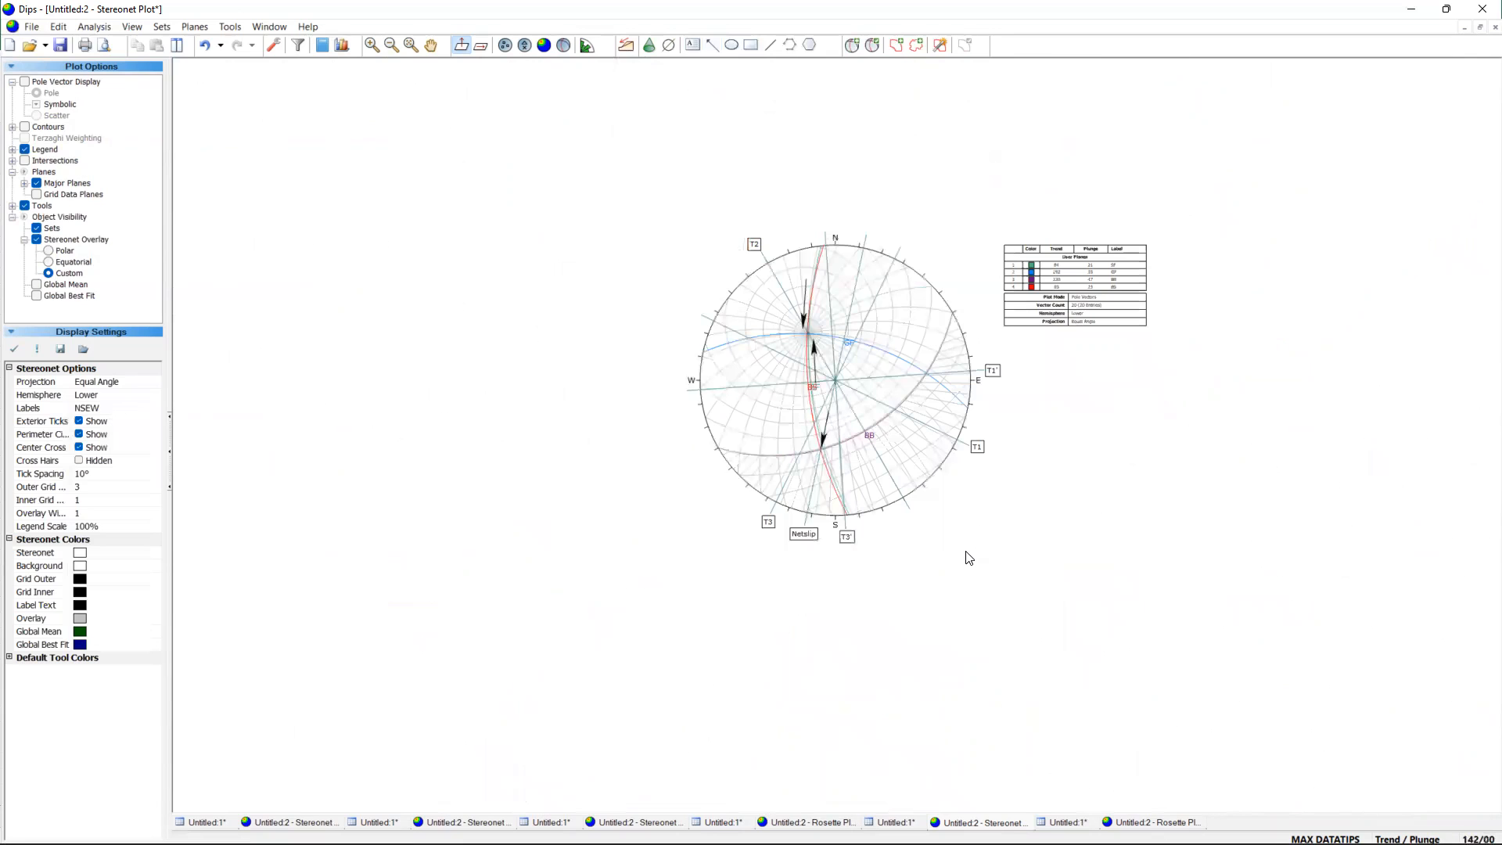
mouse_move(832, 417)
scroll(985, 344, up, 3)
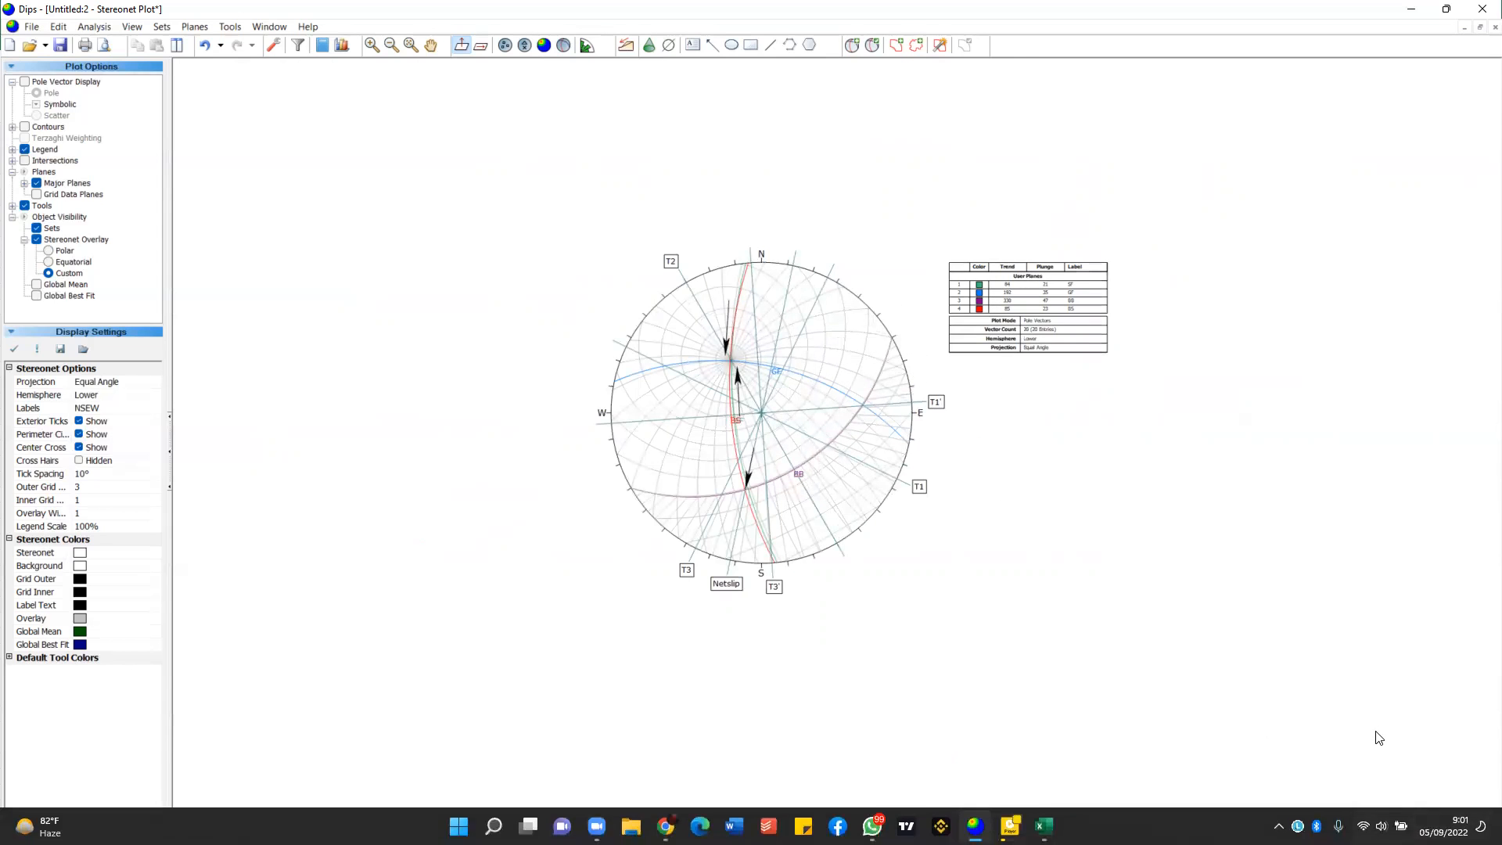
Switch the orientation convention to Strike (Right) / Dip and examine the user planes' strikes and dips in the legend.
click(1404, 839)
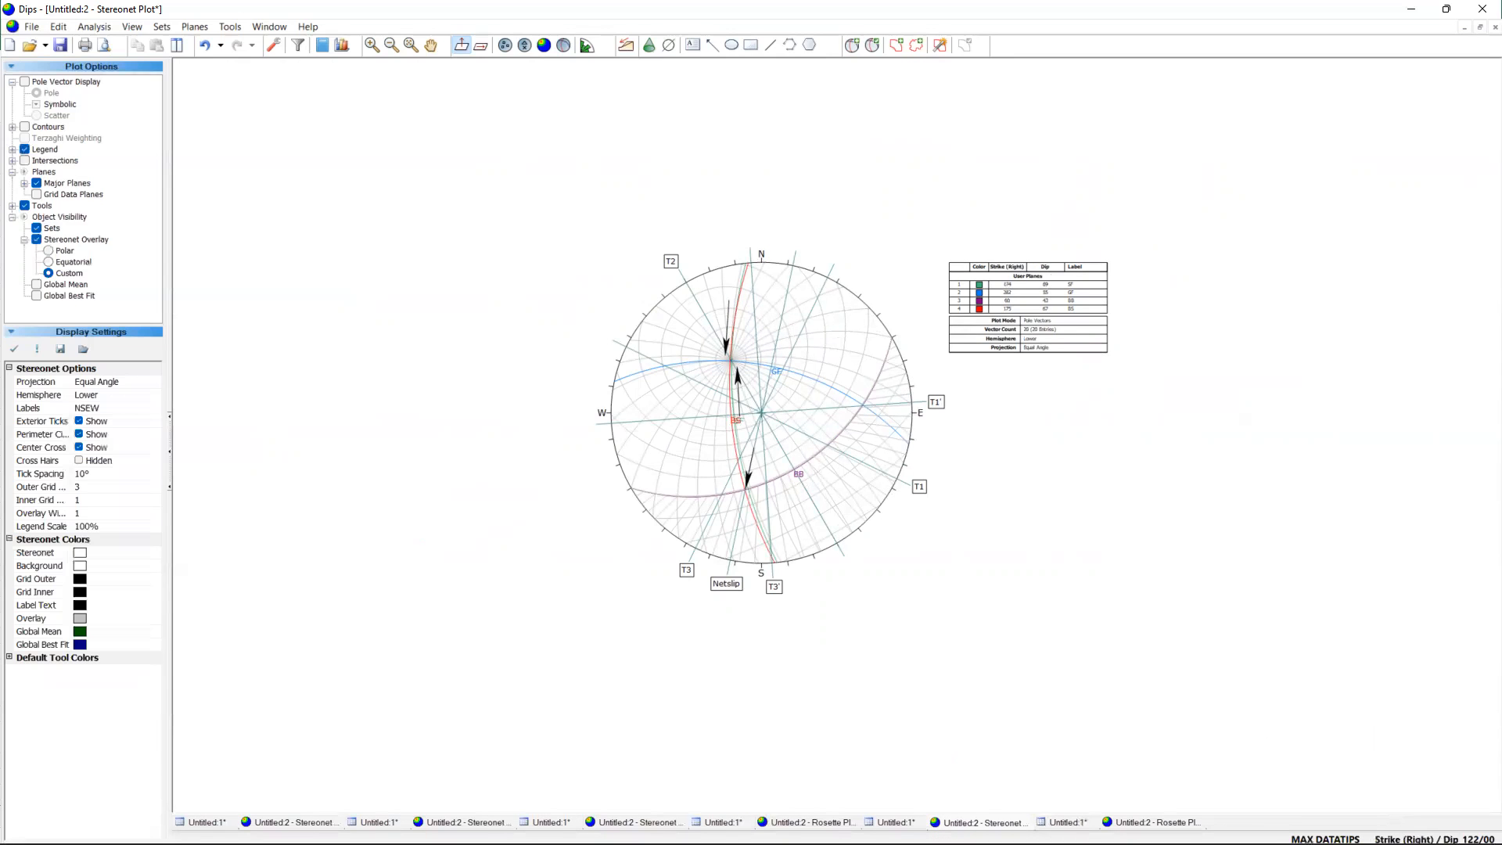
scroll(861, 325, up, 1)
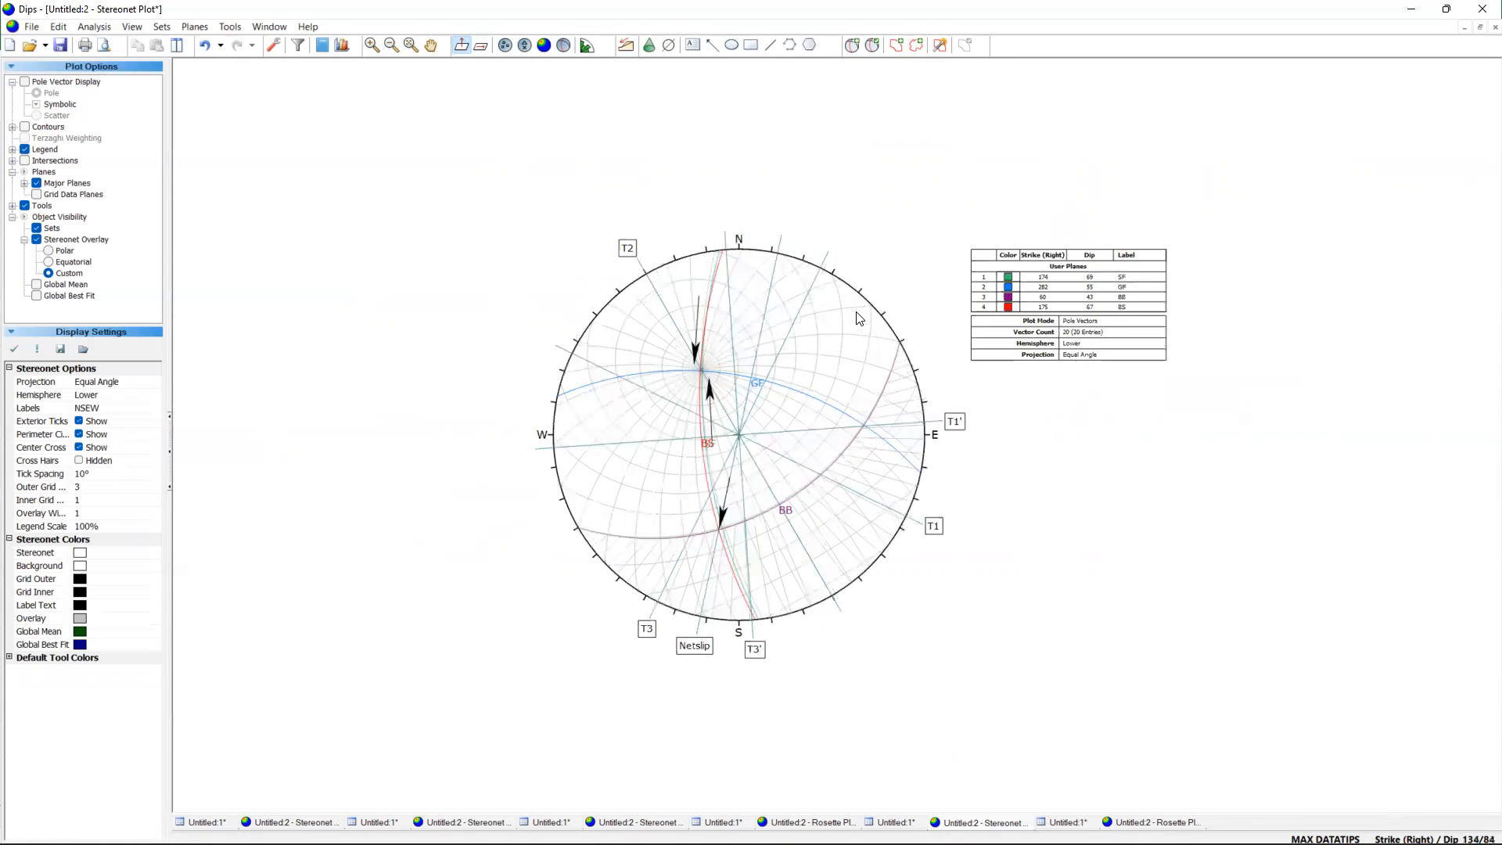
scroll(923, 325, up, 1)
scroll(1240, 309, up, 1)
scroll(1088, 321, up, 1)
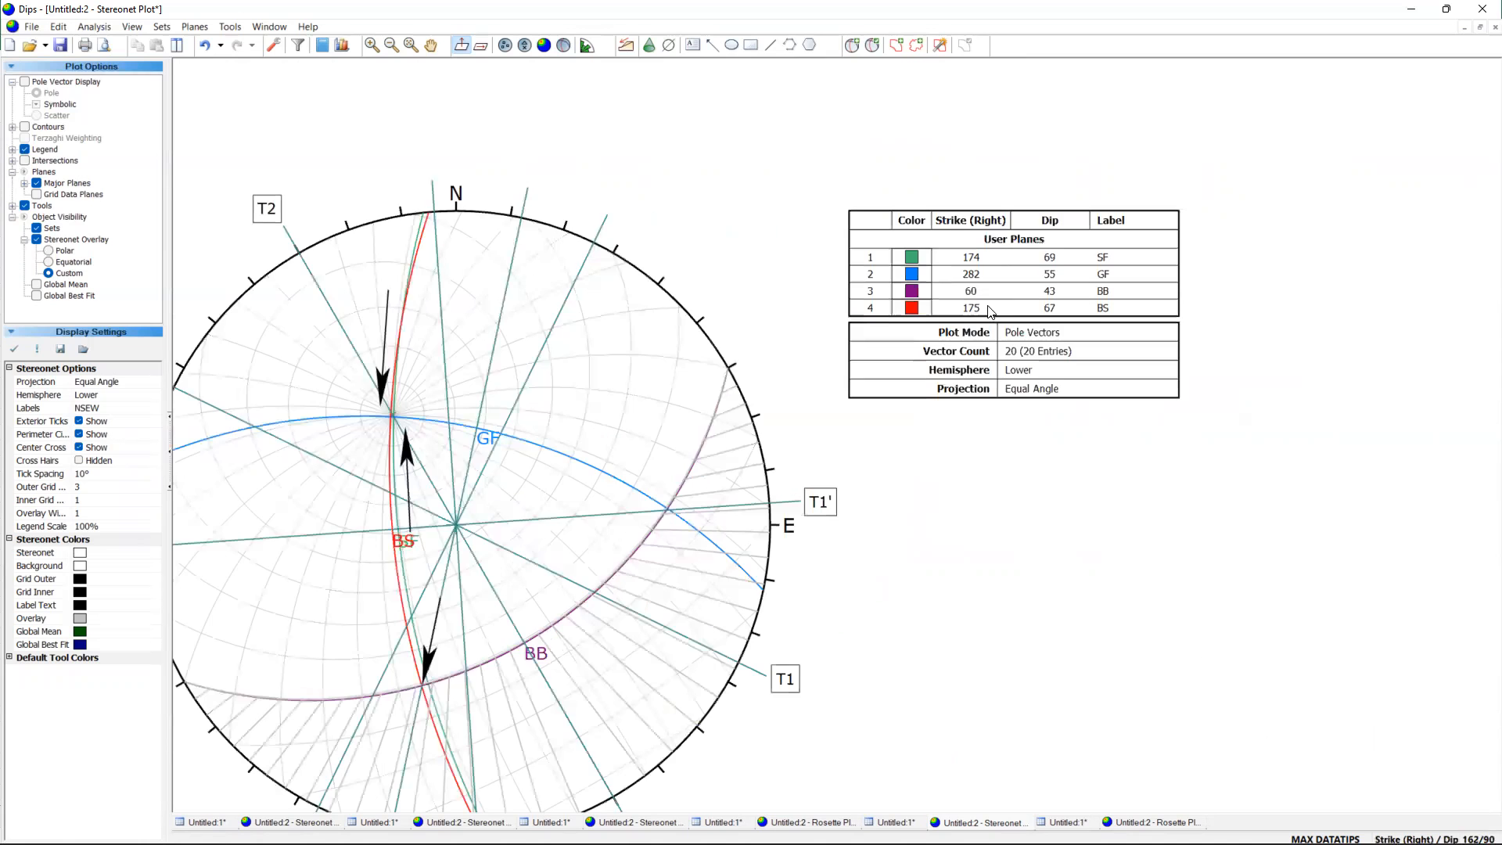
scroll(1081, 275, up, 1)
scroll(1095, 276, up, 1)
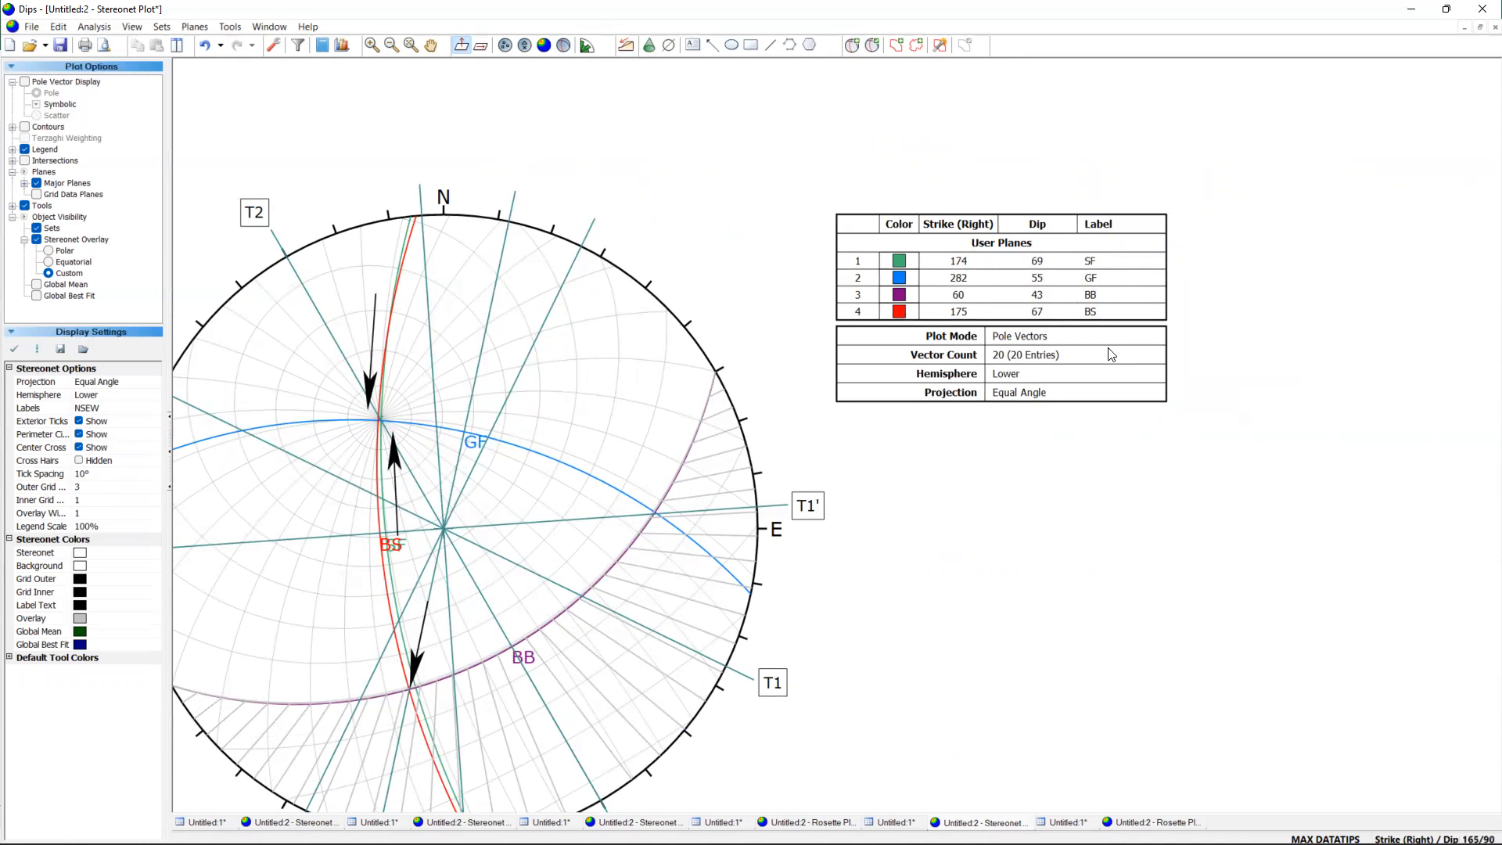
scroll(924, 526, down, 1)
scroll(892, 565, down, 2)
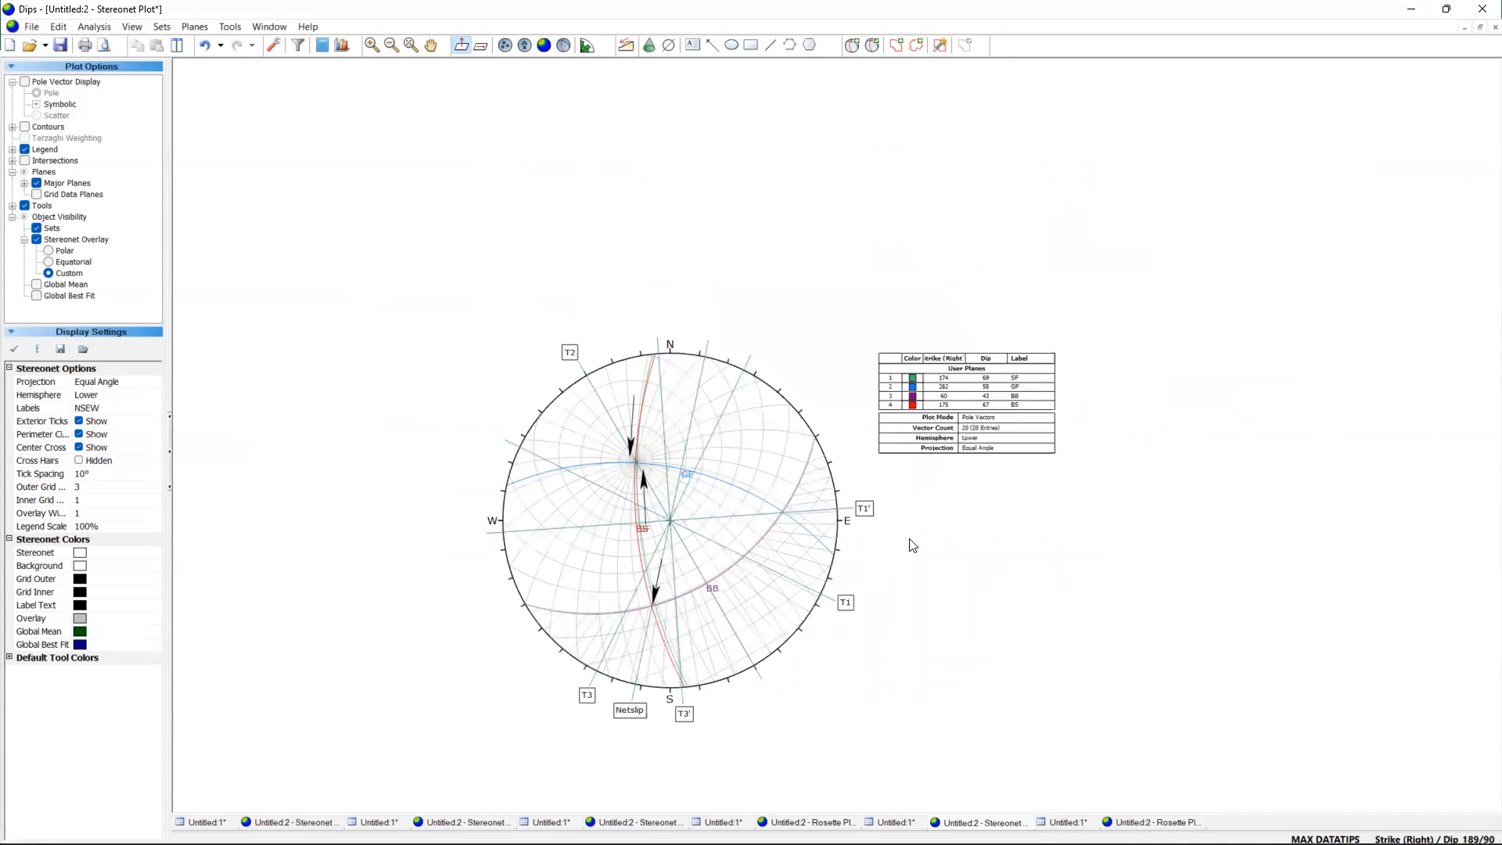
scroll(1008, 371, up, 3)
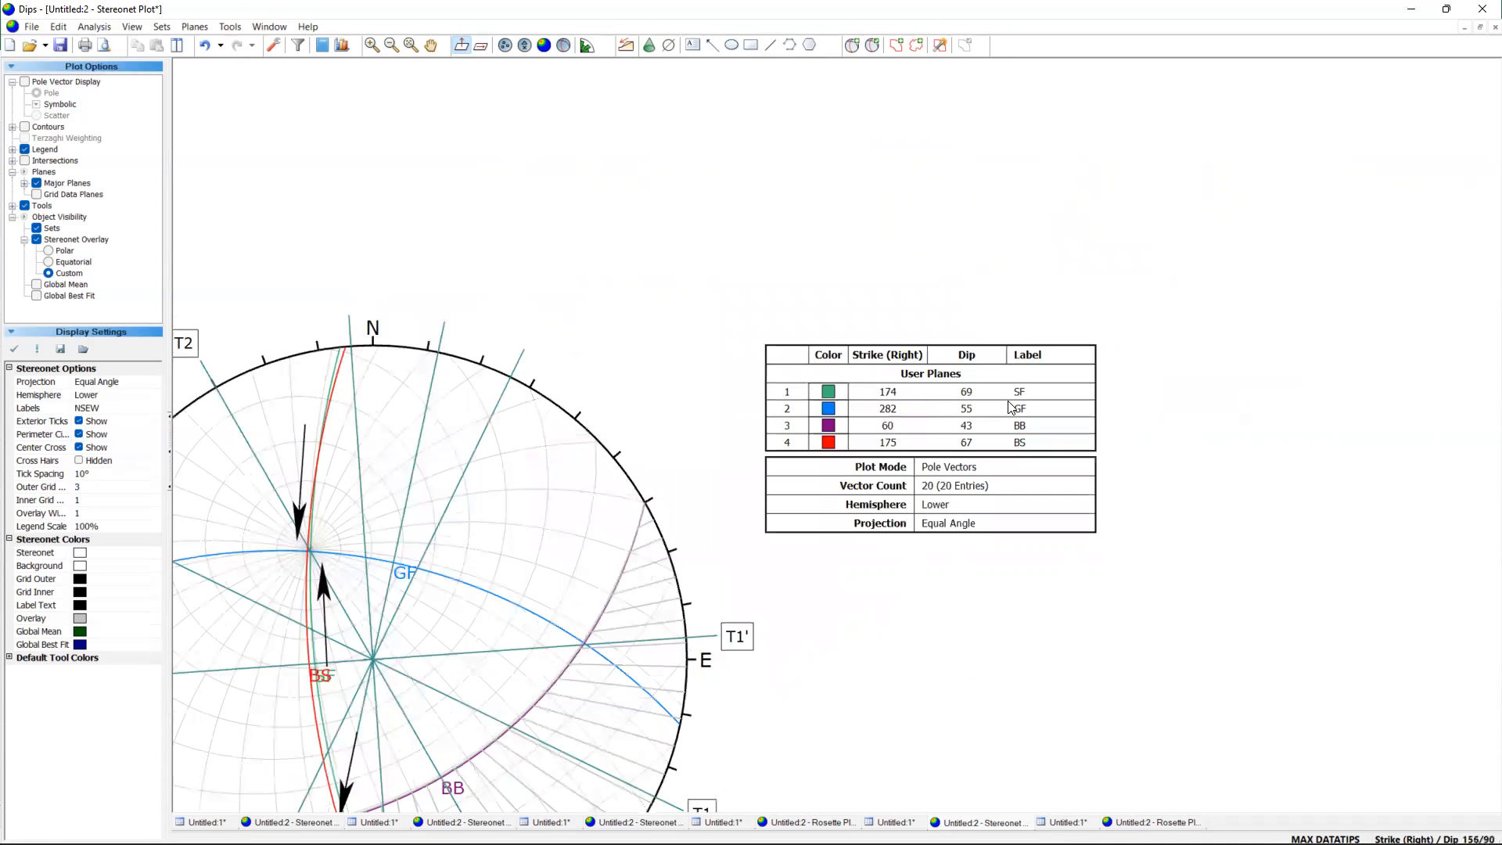
Switch to the Data kerja.xlsx workbook in Excel and enter 174/69 beside the SF label in cell I1.
mouse_move(931, 843)
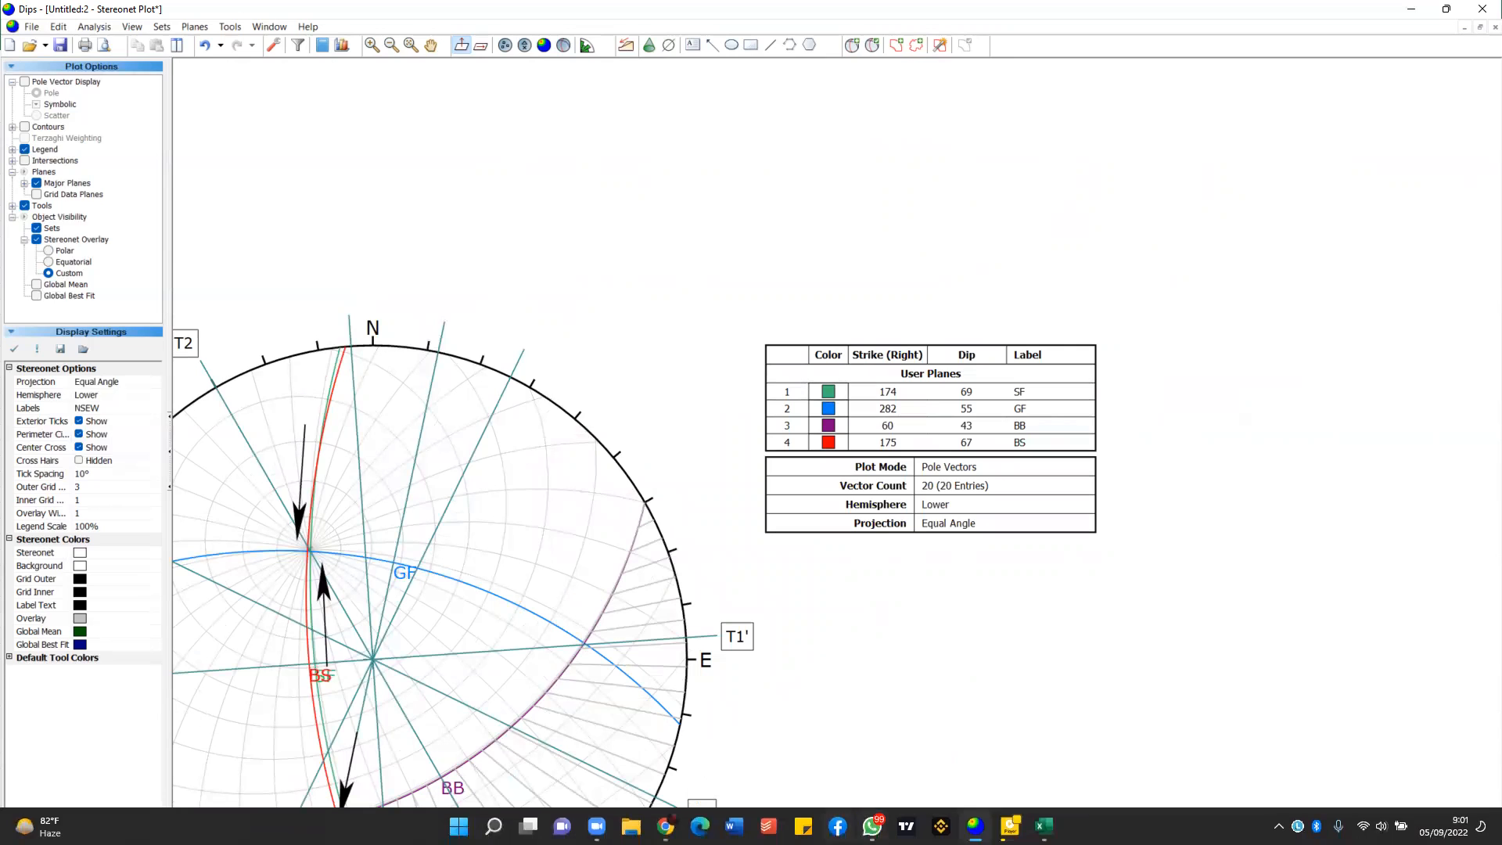
click(1044, 826)
scroll(409, 231, down, 1)
scroll(432, 181, up, 1)
click(434, 182)
text(1)
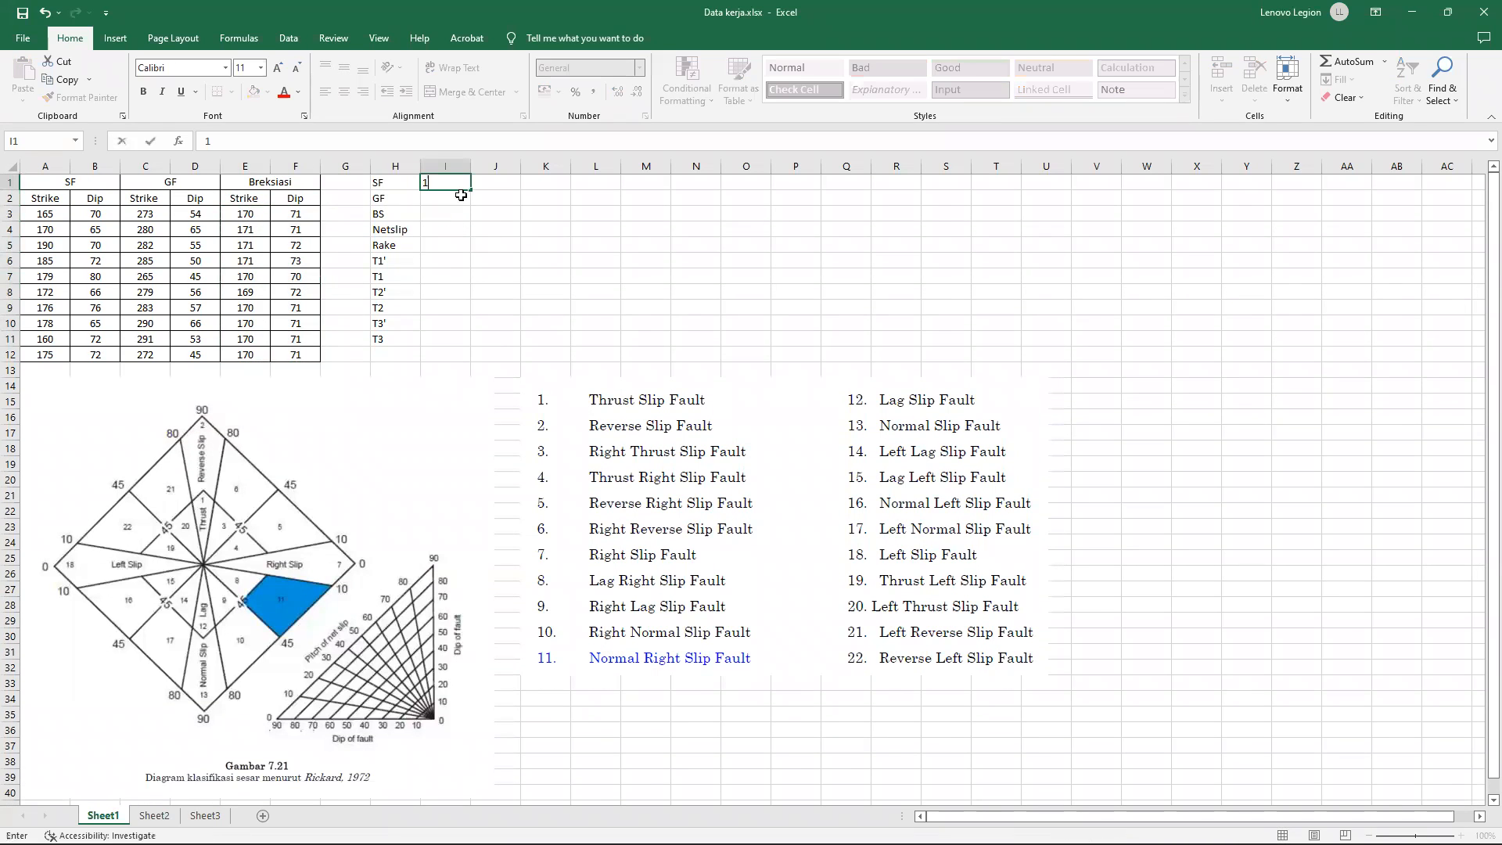
text(74/69)
Recheck the GF plane's strike and dip in Dips, and enter 282/55 for GF in cell I2 of the workbook.
key(alt+Tab)
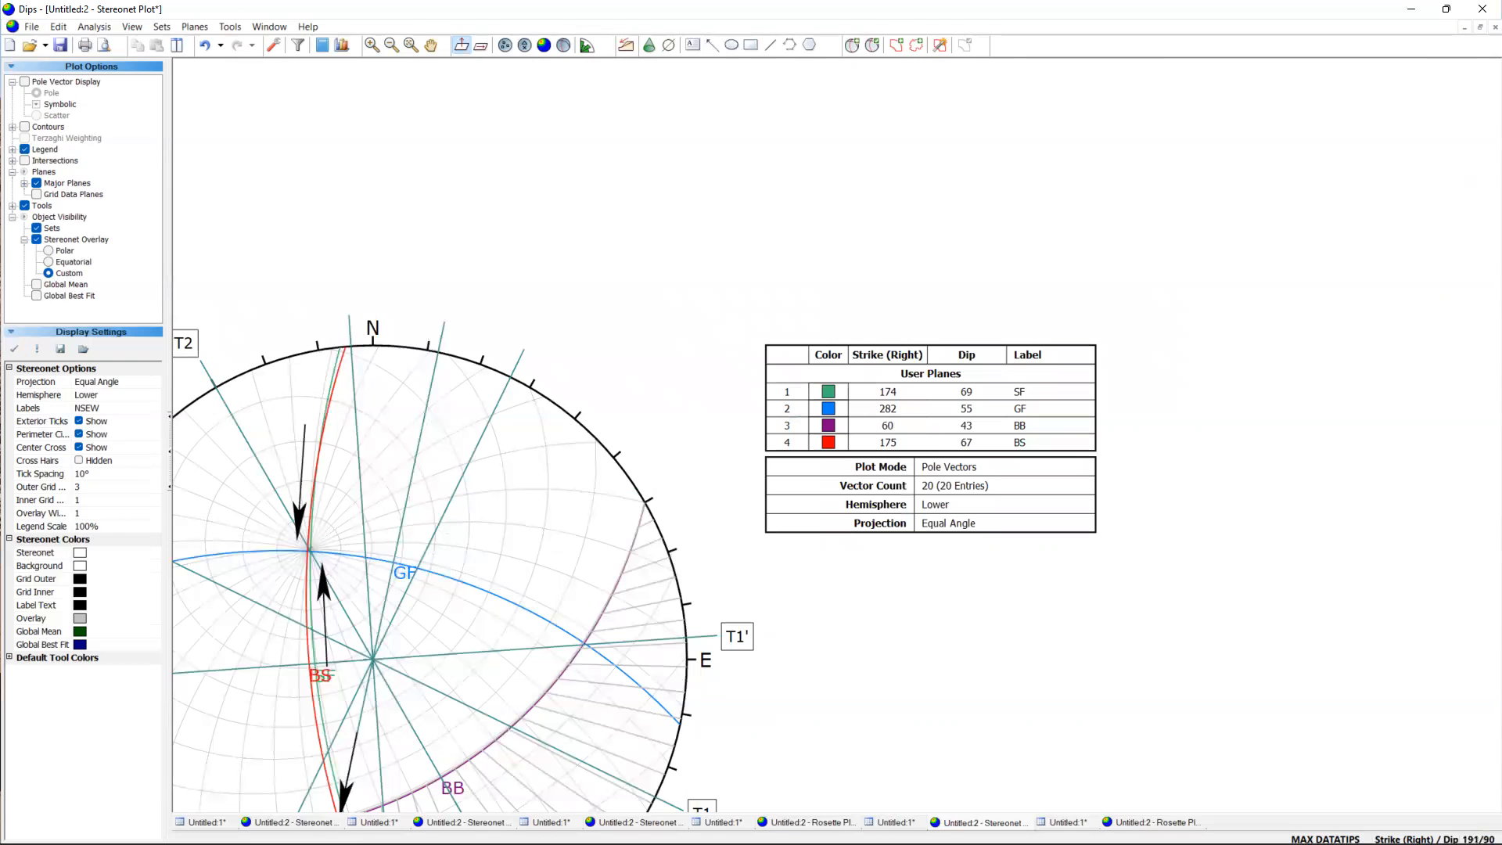
click(1045, 826)
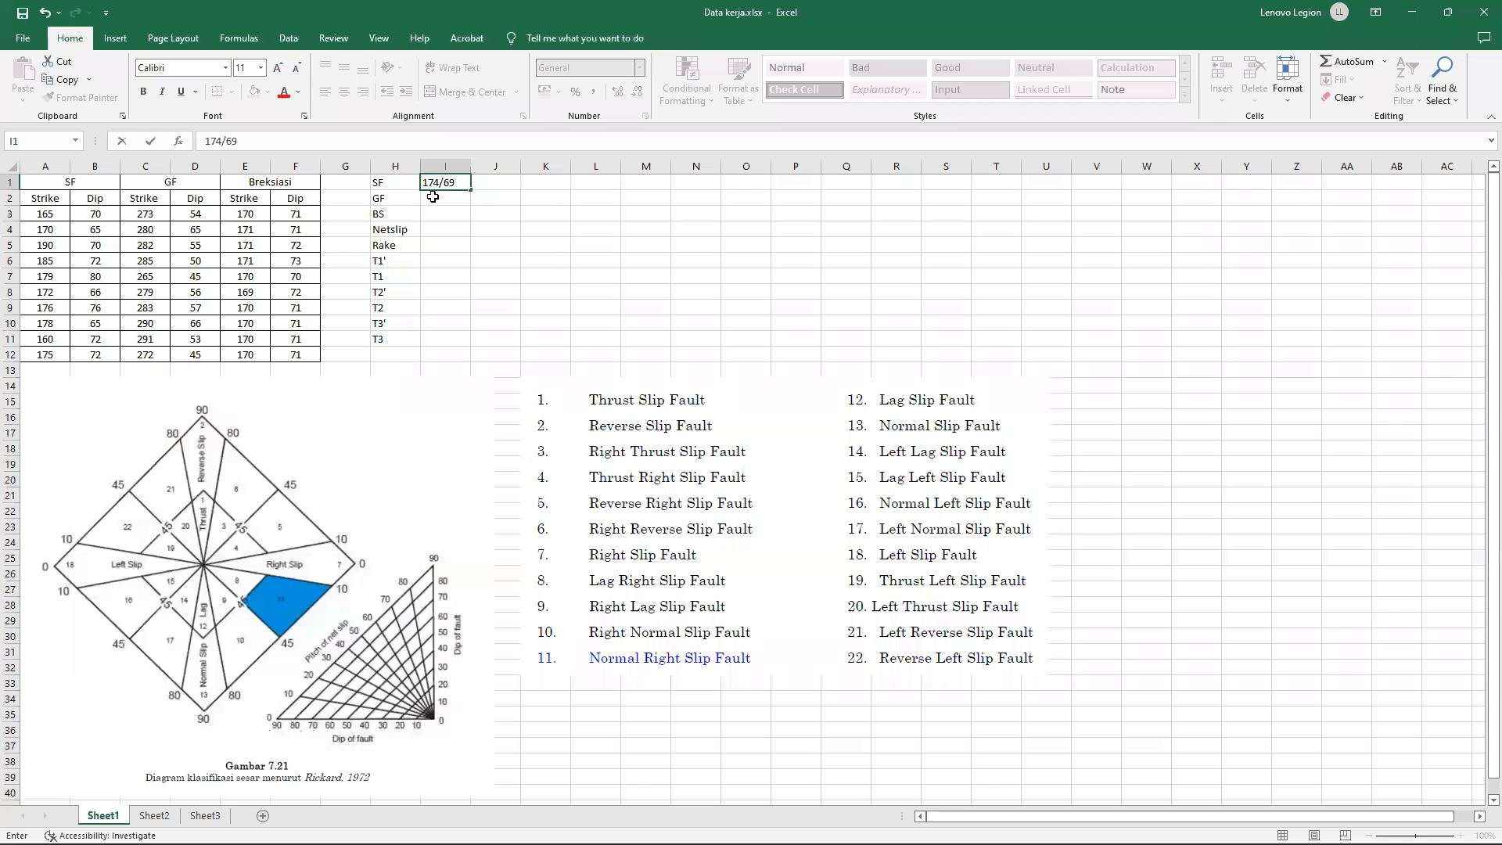
click(433, 198)
text(282/55)
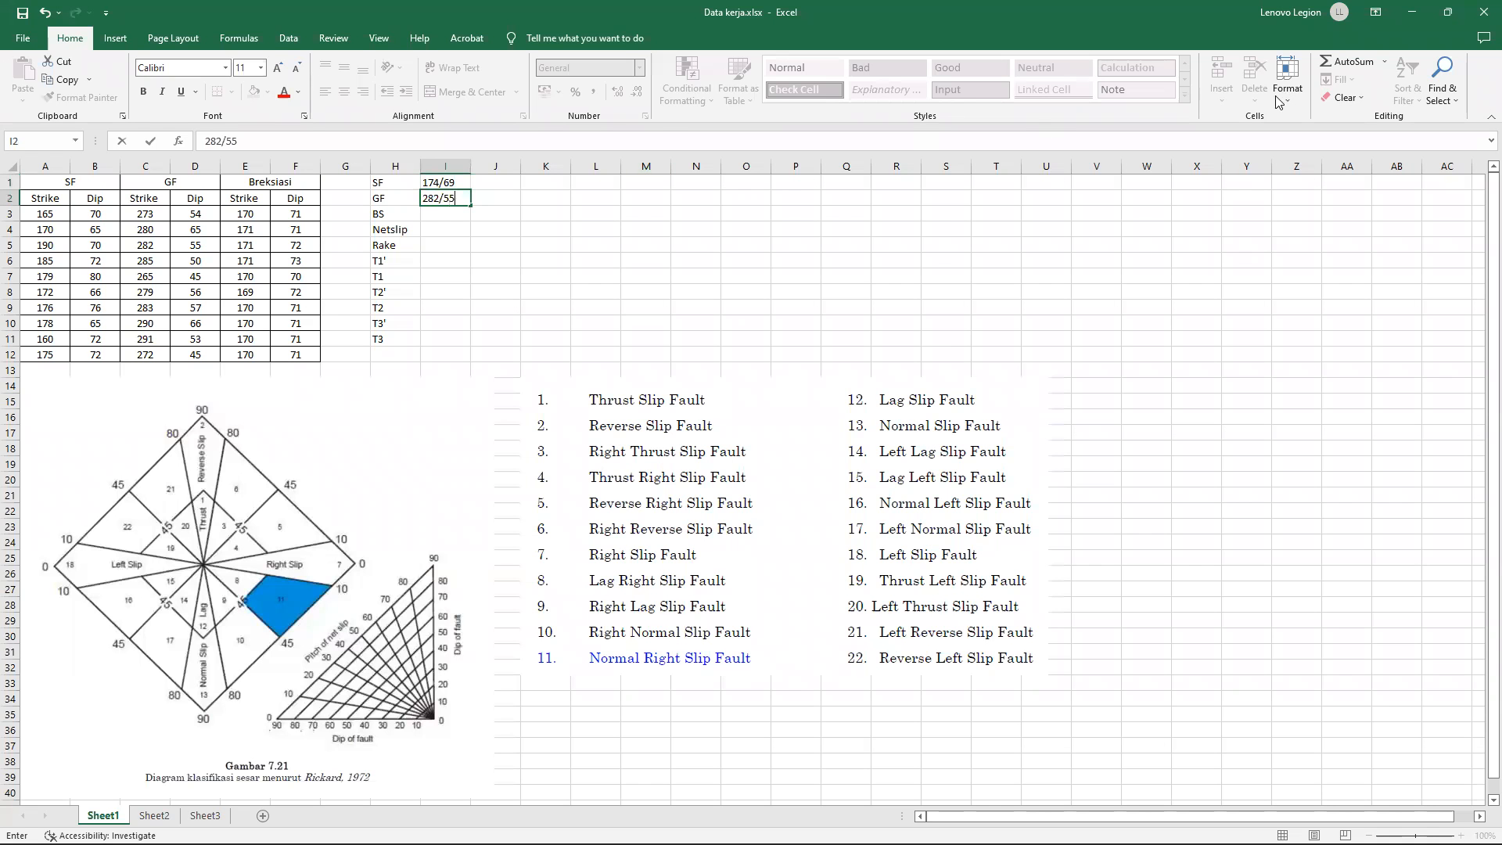
Look up the BS plane's strike and dip in the Dips legend and enter 175/67 for BS in cell I3 of the workbook.
click(1413, 12)
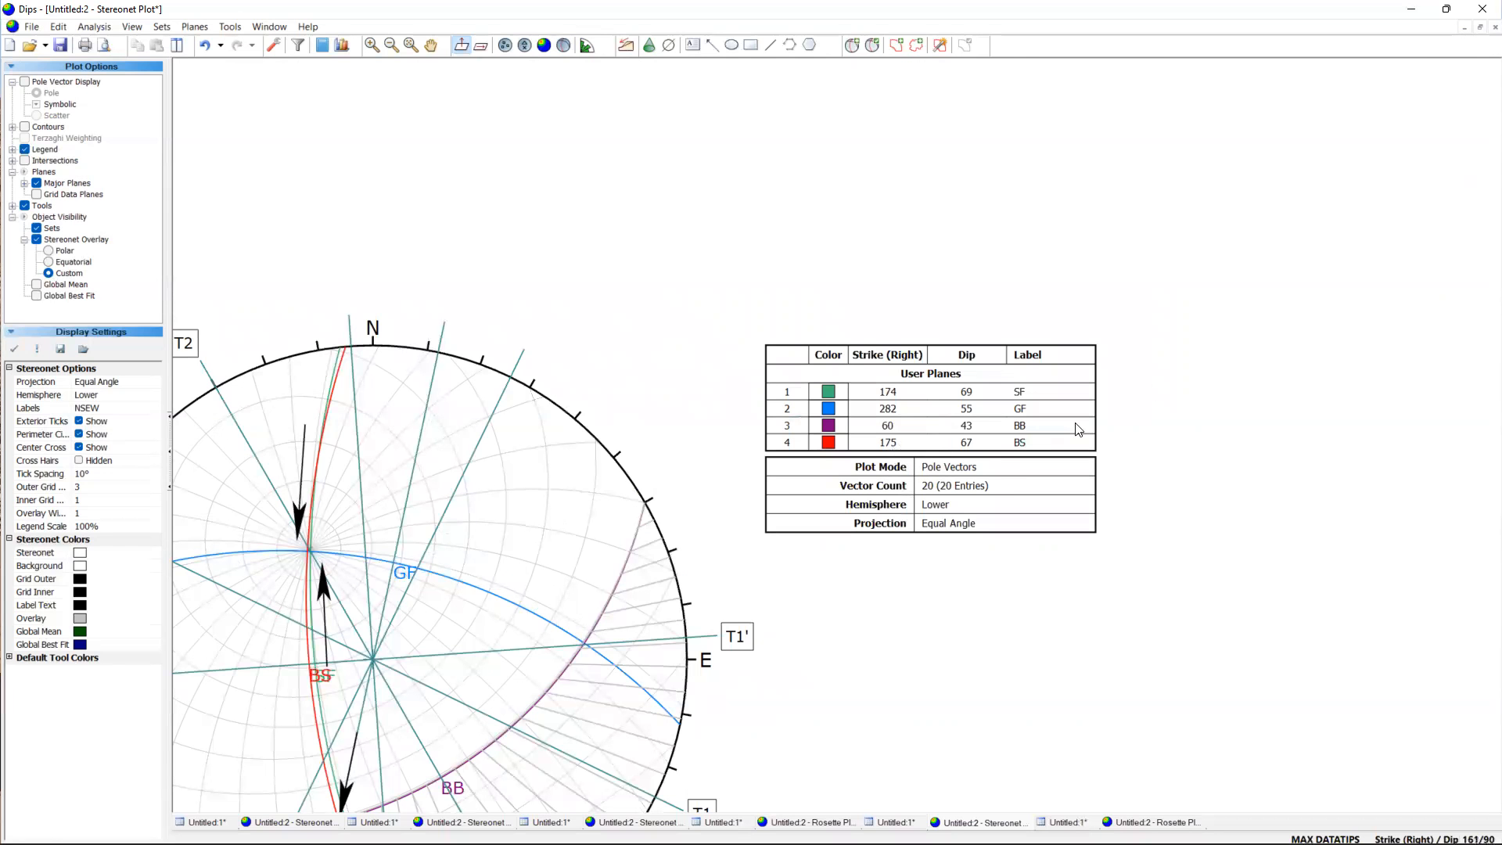
click(1412, 9)
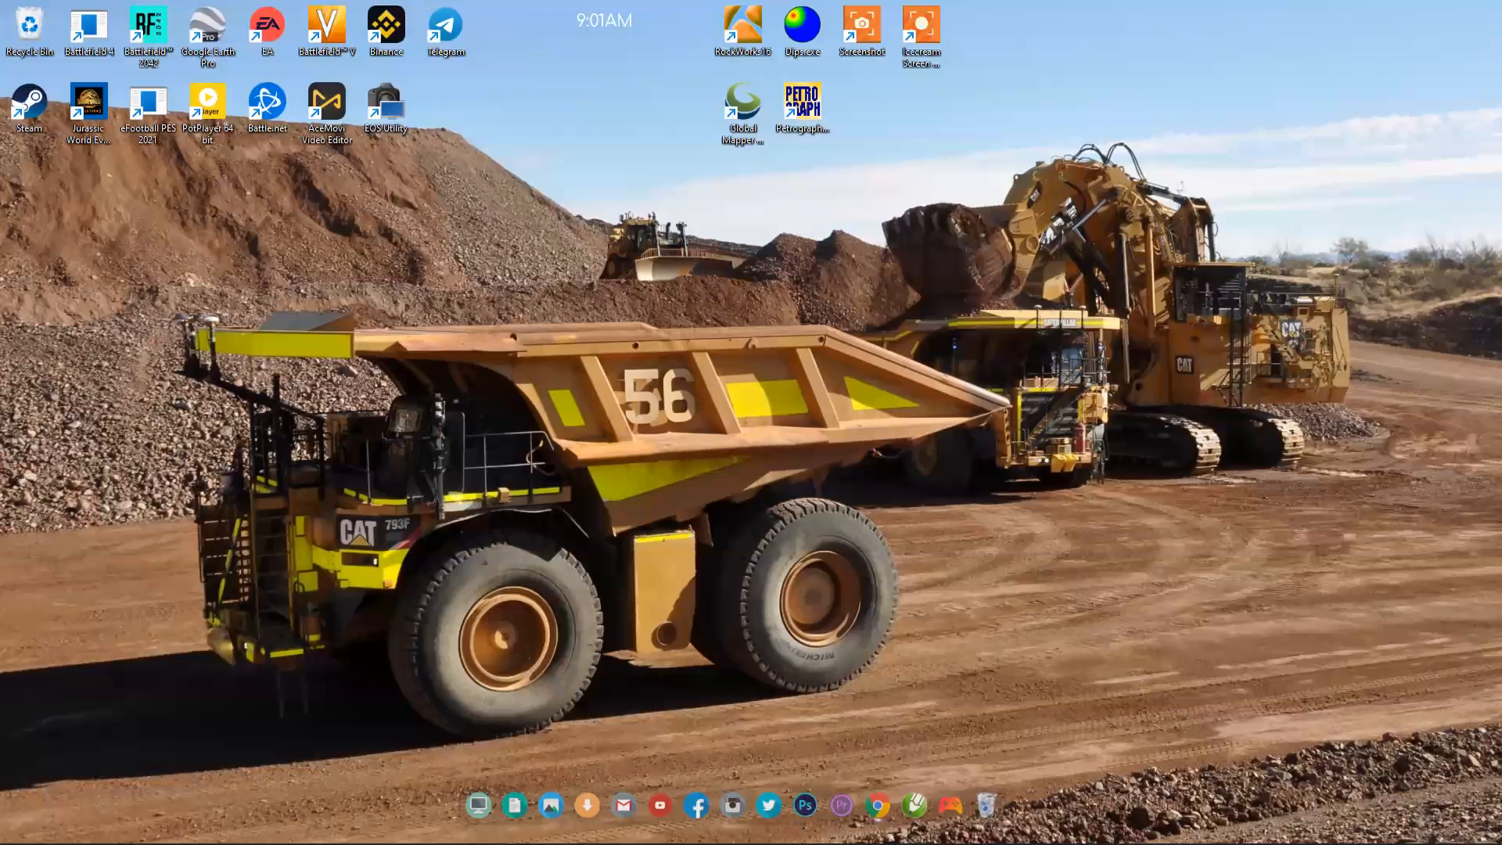
click(1017, 831)
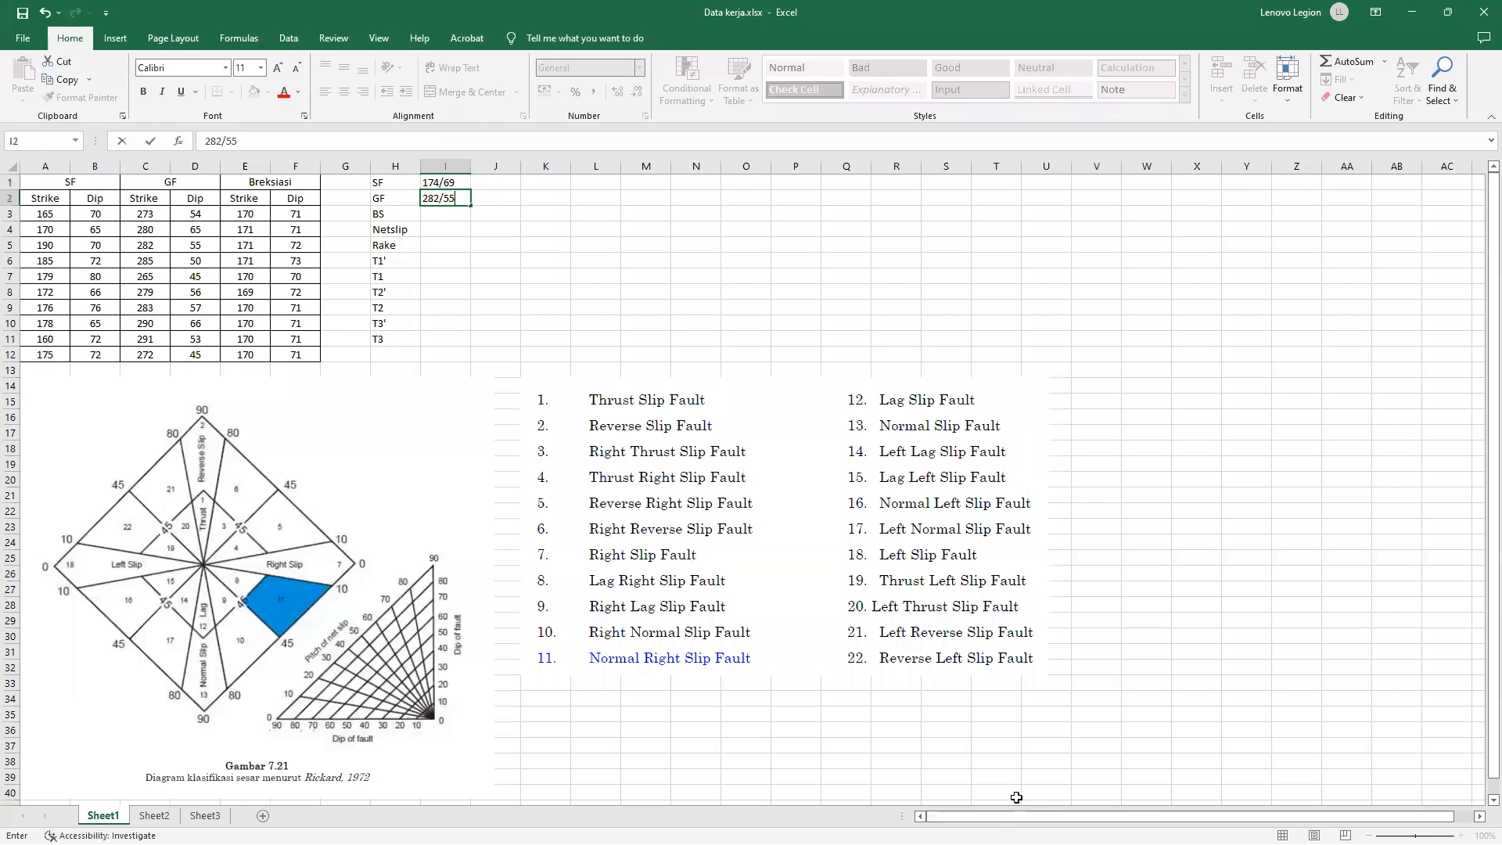
click(452, 212)
text(17)
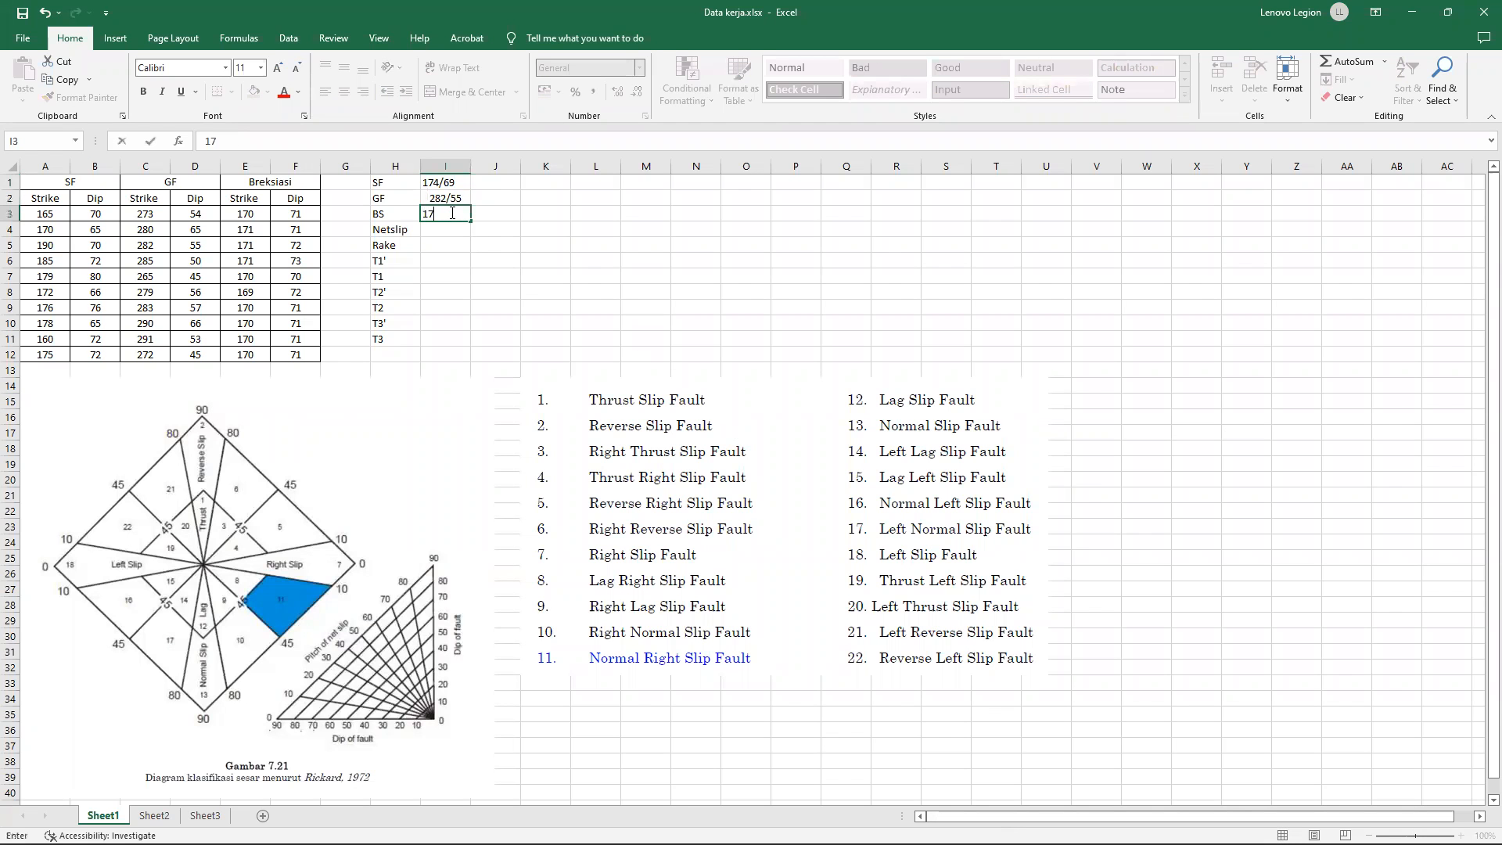
text(5/67)
key(Return)
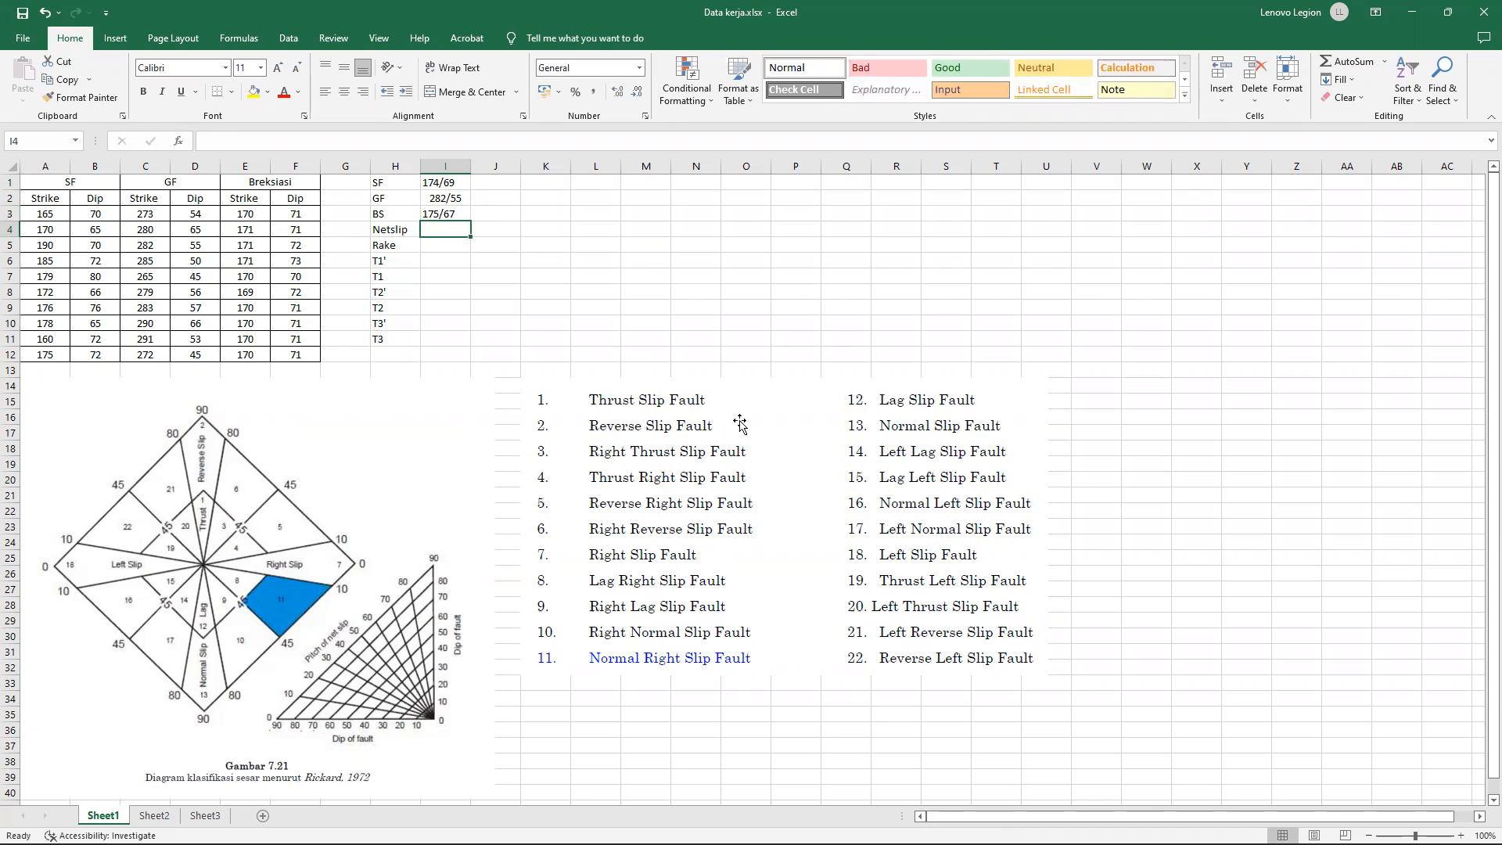
Switch back to Dips and set the orientation convention to Trend / Plunge.
click(974, 825)
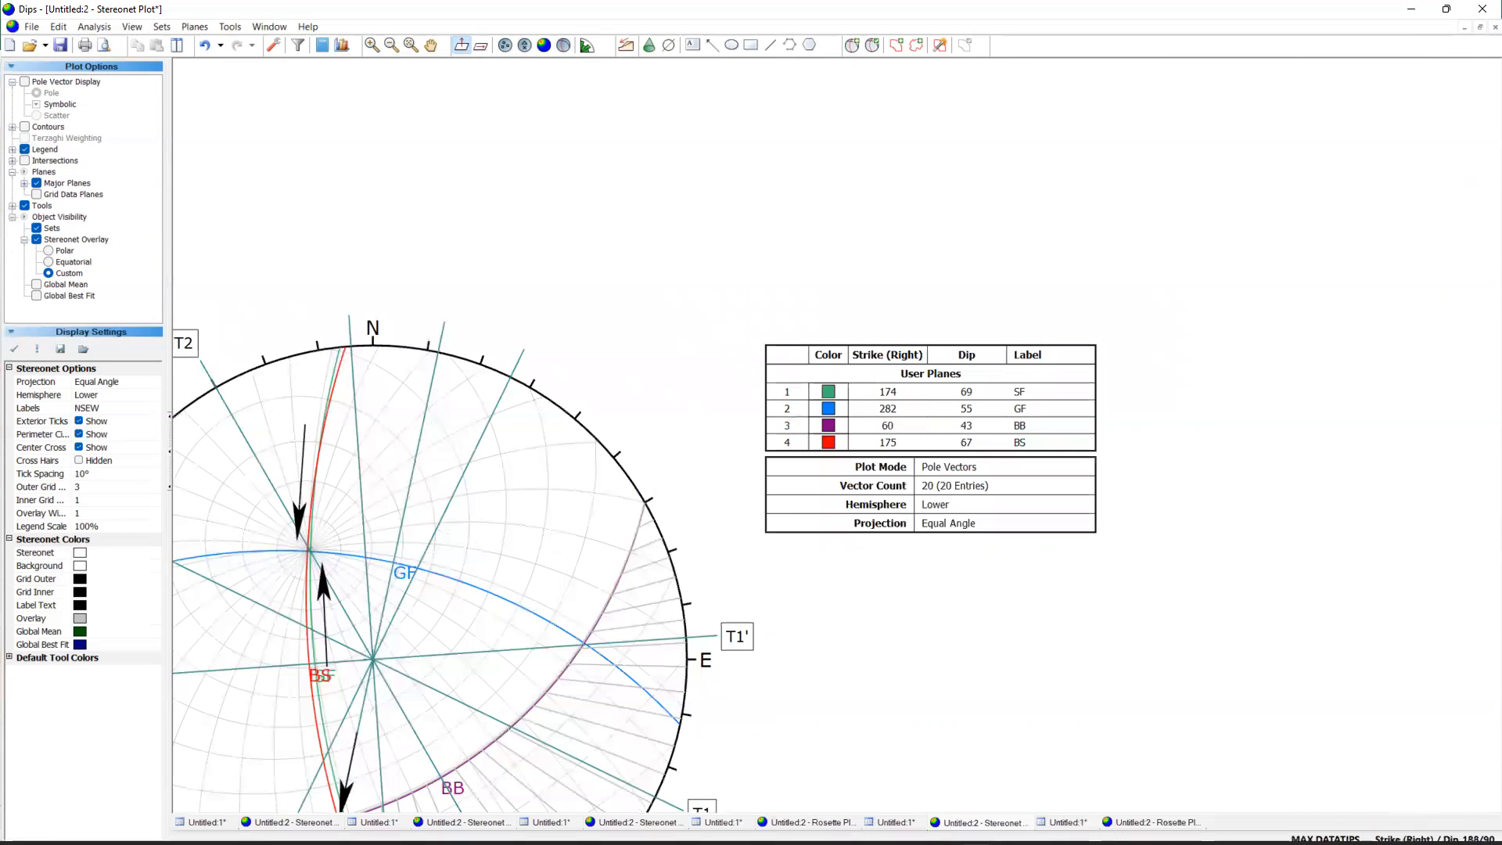
click(1409, 839)
click(1408, 839)
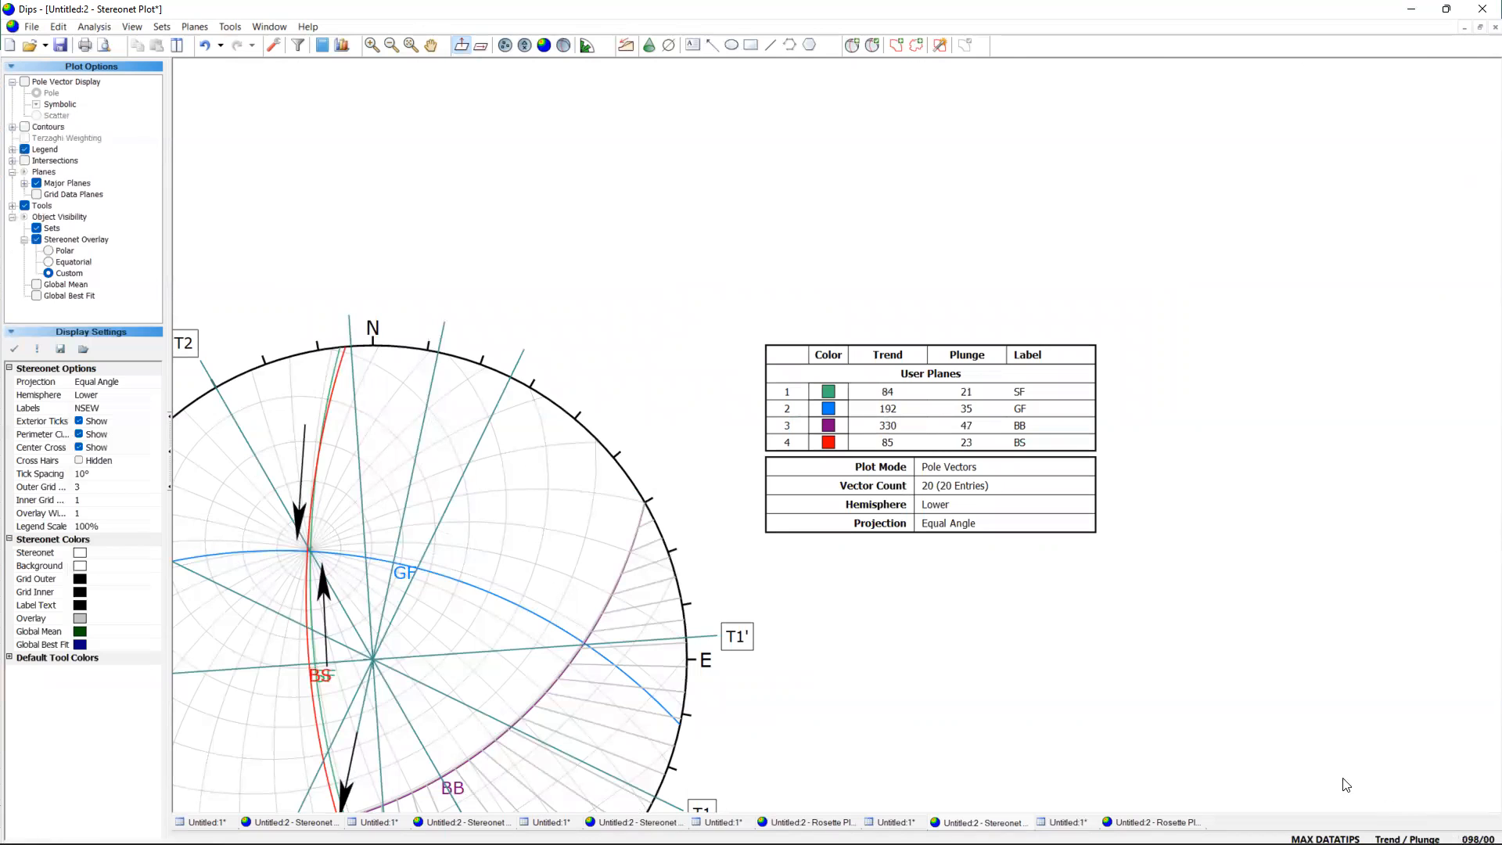
Read the orientation at the Netslip arrow's tip on the BB plane and enter 34,191 for Rake in cell I5 of the Excel workbook.
scroll(1146, 422, down, 4)
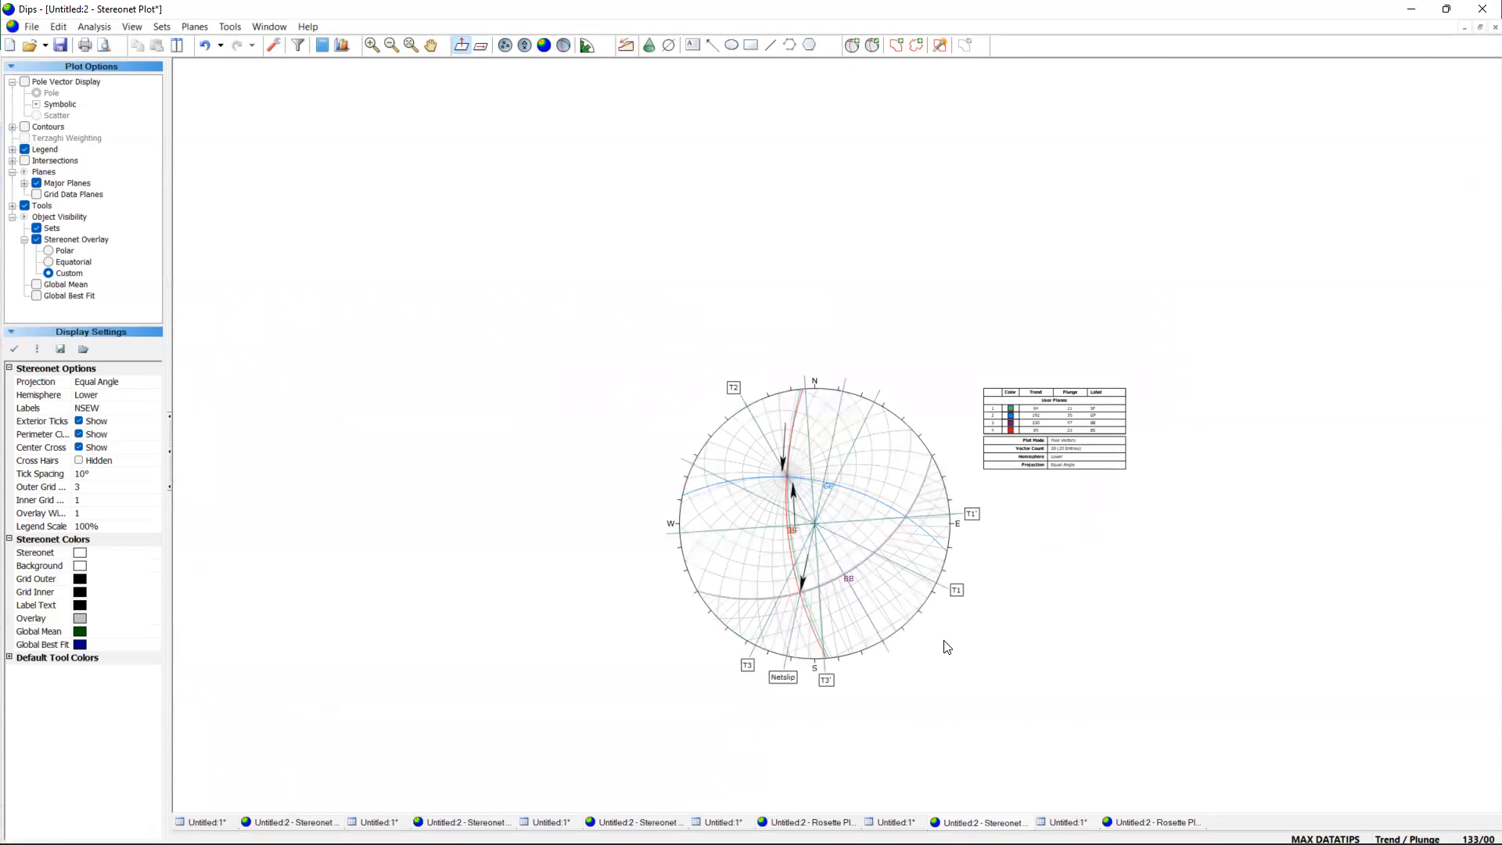
scroll(812, 601, up, 1)
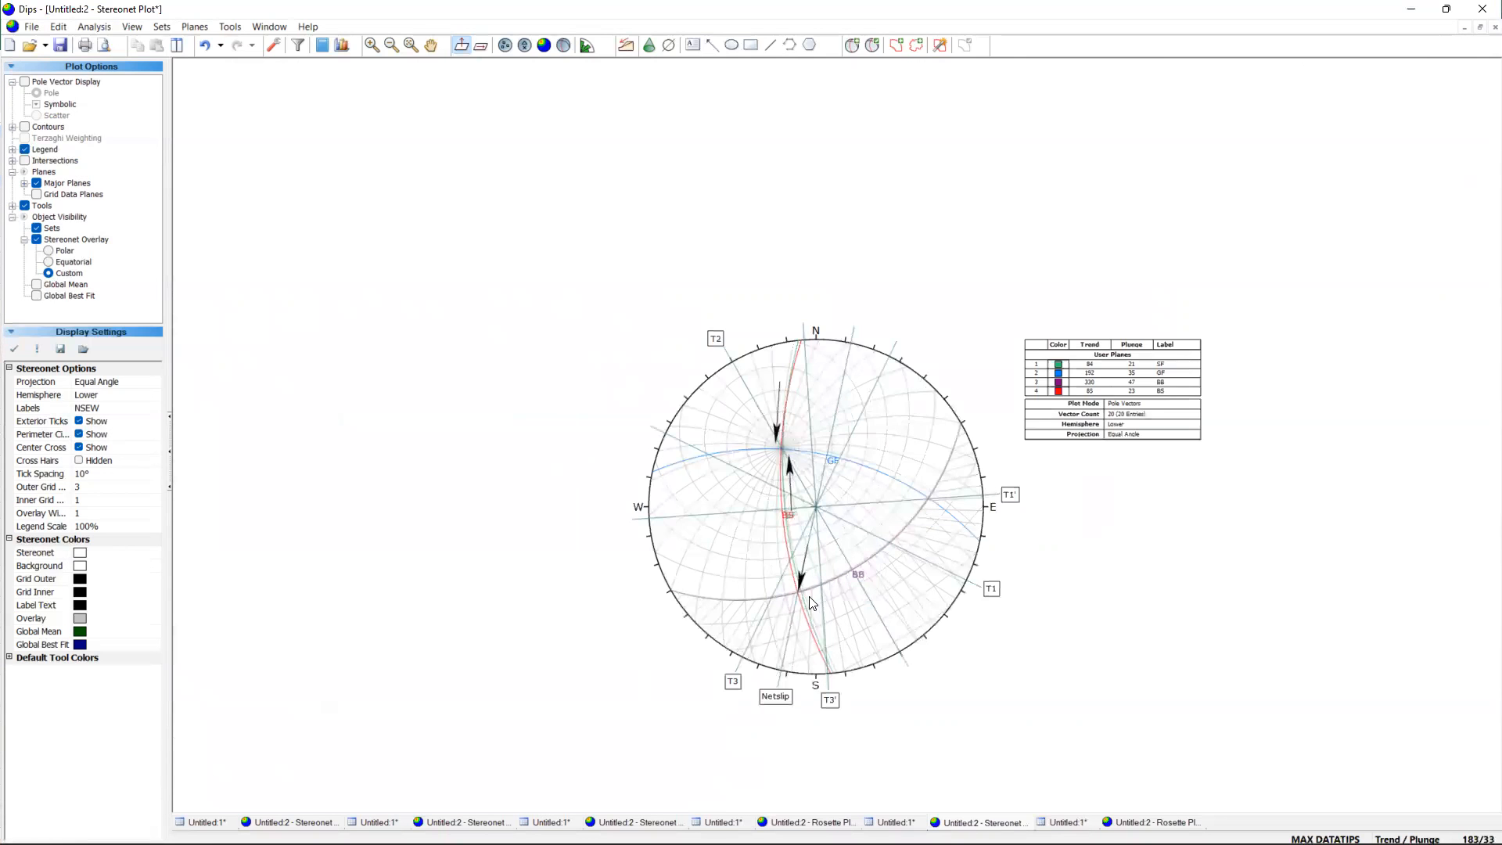
scroll(812, 602, up, 2)
scroll(812, 603, up, 2)
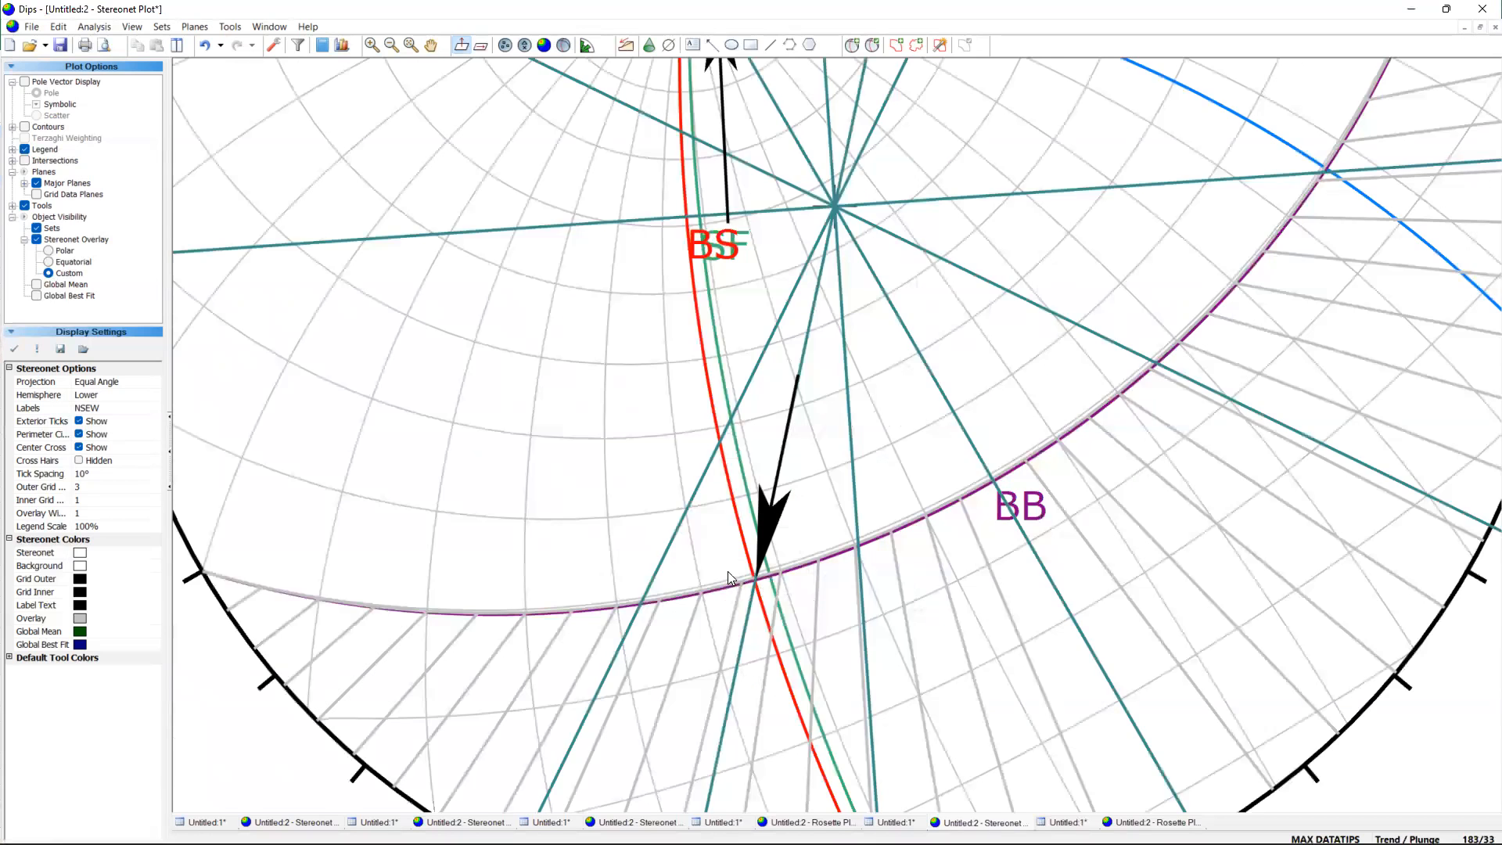
scroll(728, 571, up, 1)
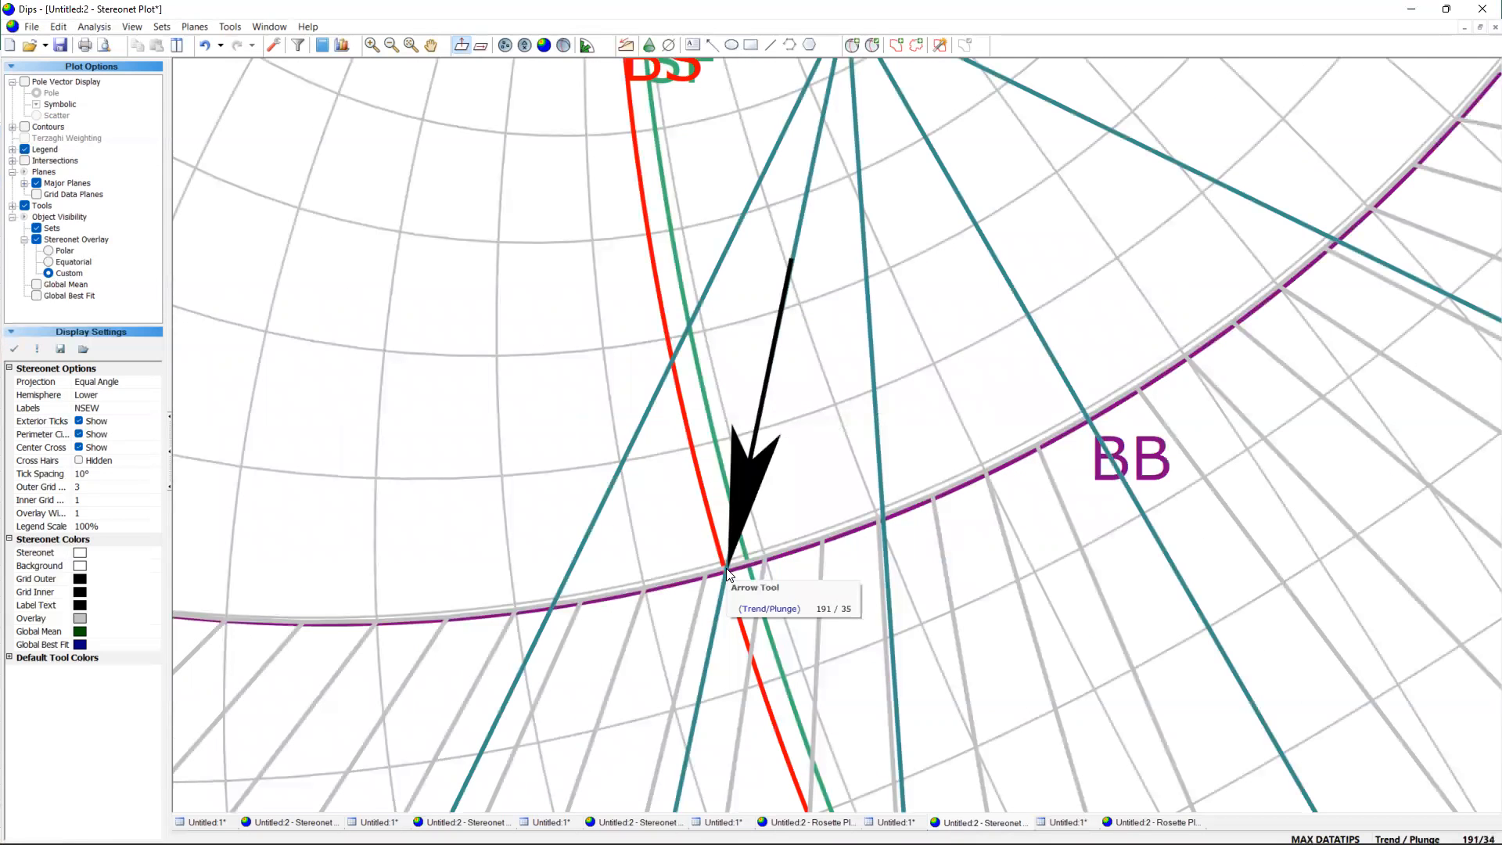
click(1045, 826)
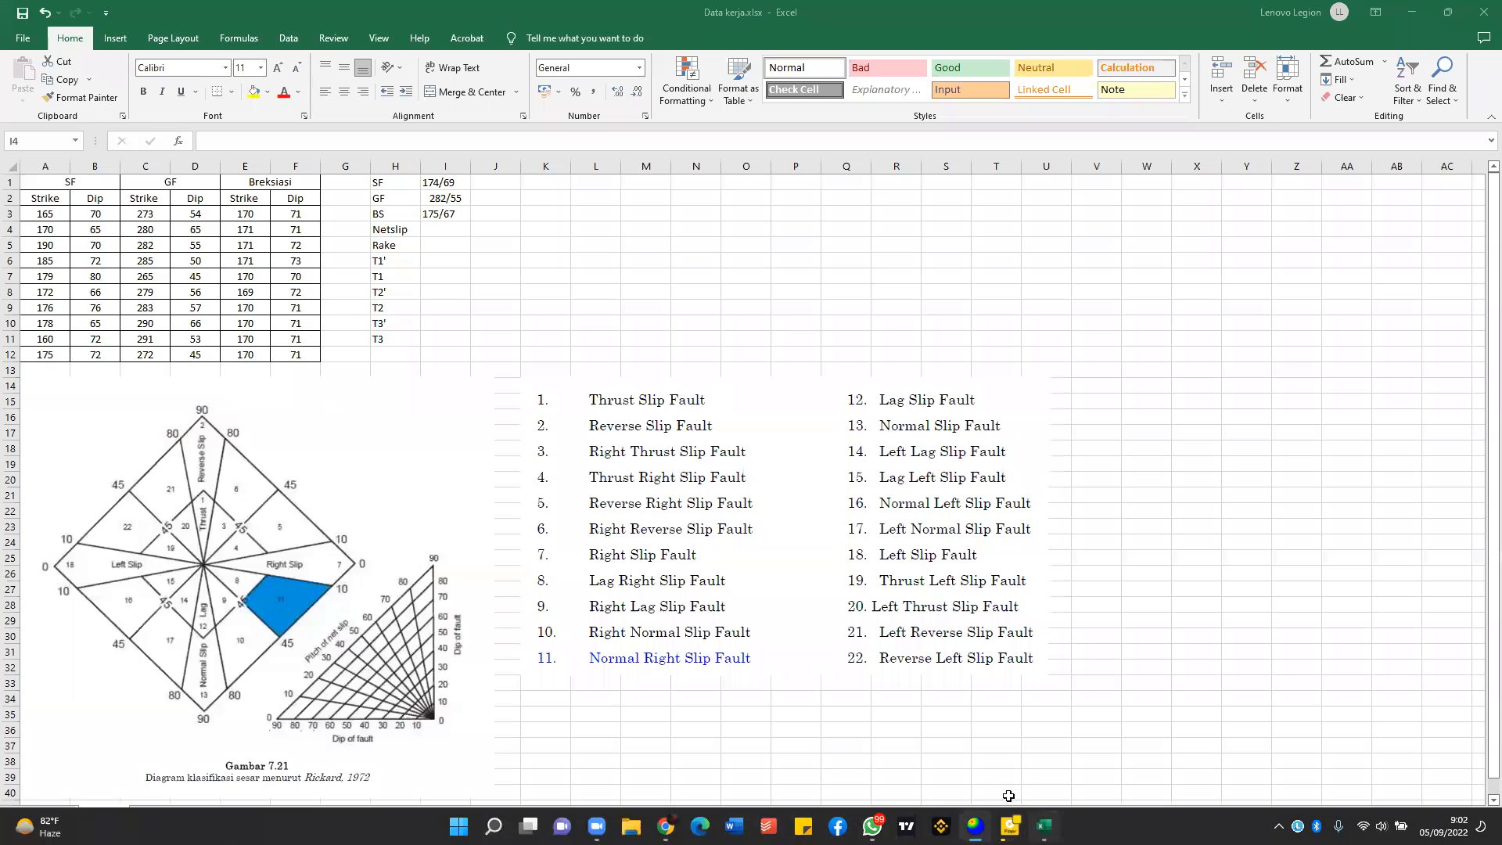
click(445, 245)
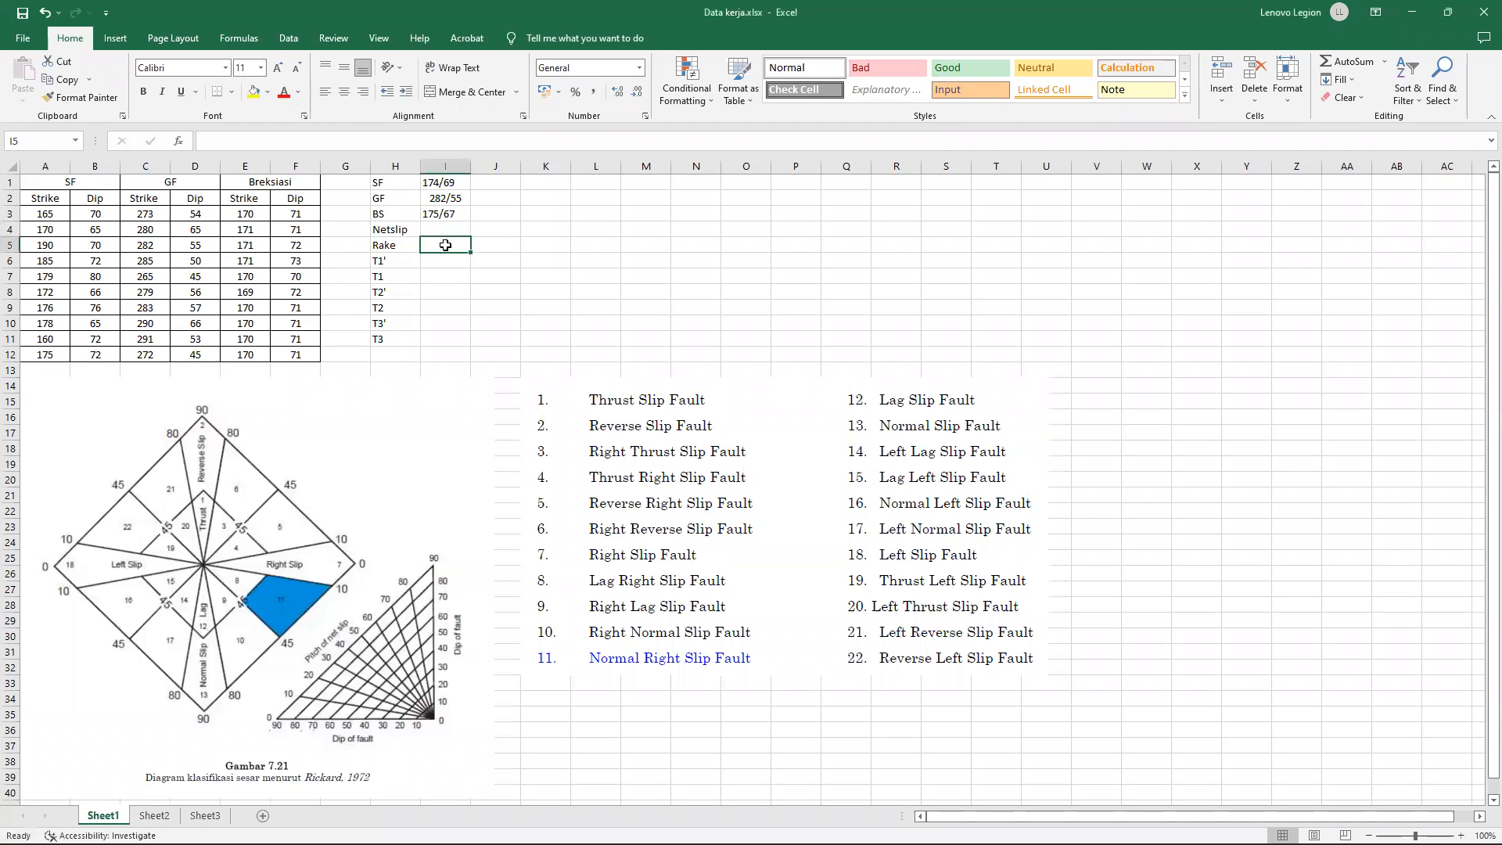
text(34,191)
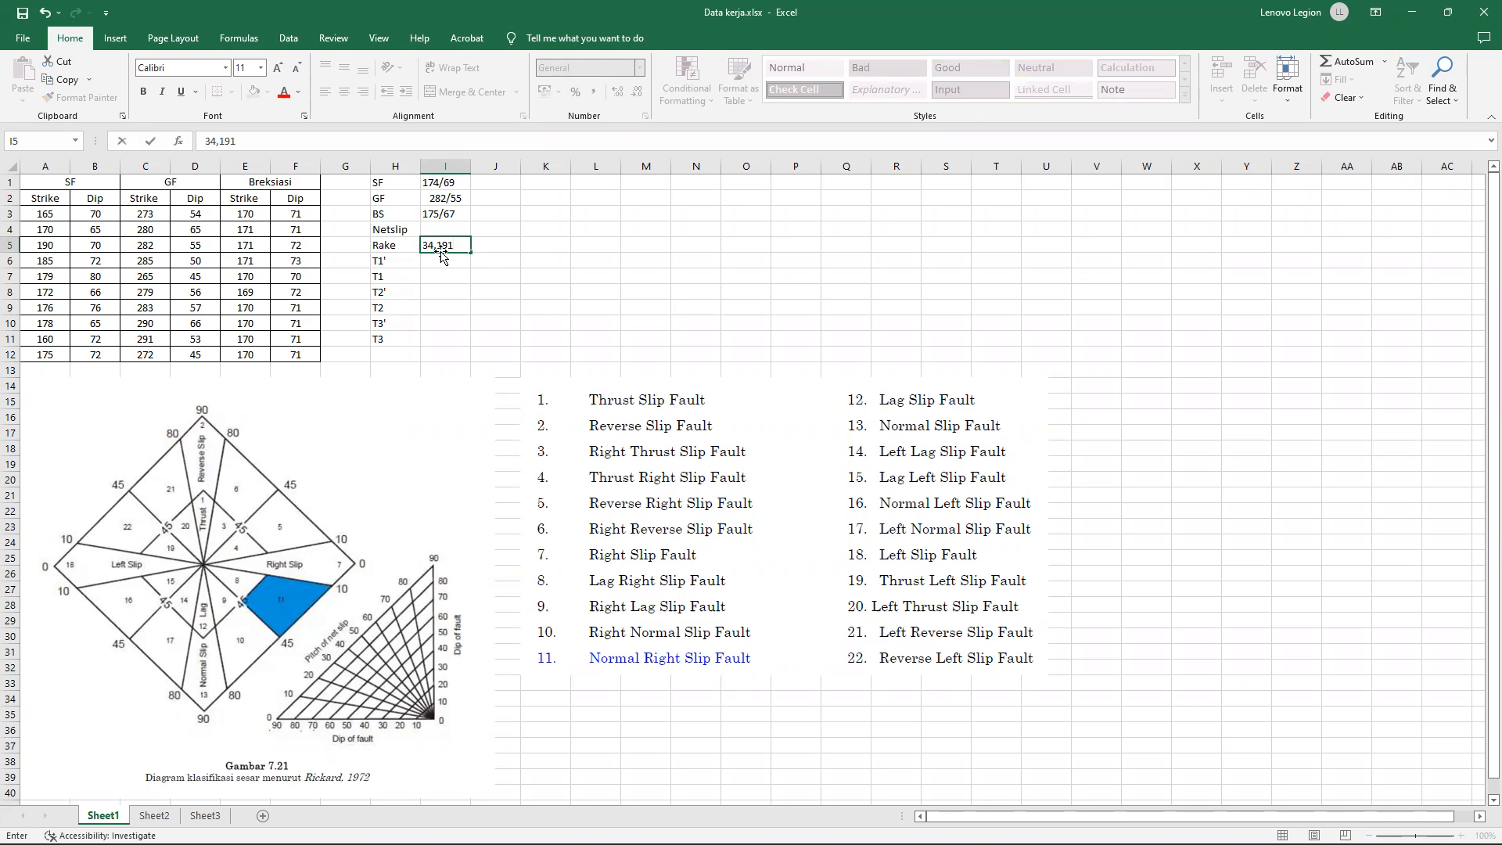
key(Return)
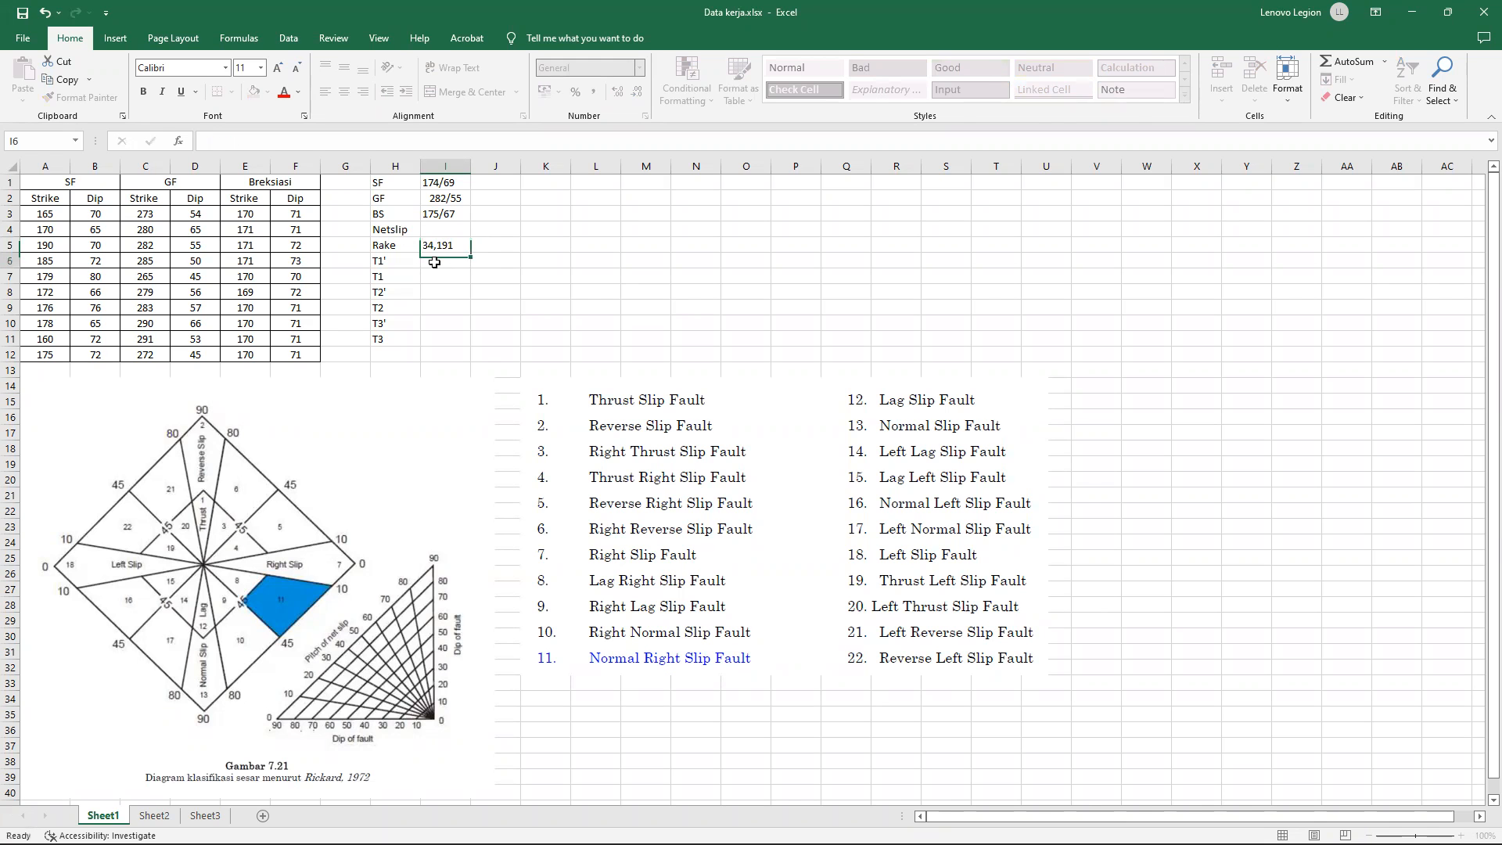
Read the orientation where the T1' line crosses the BB plane in Dips, and enter 21,85 for T1' in cell I6 of the Excel workbook.
click(975, 826)
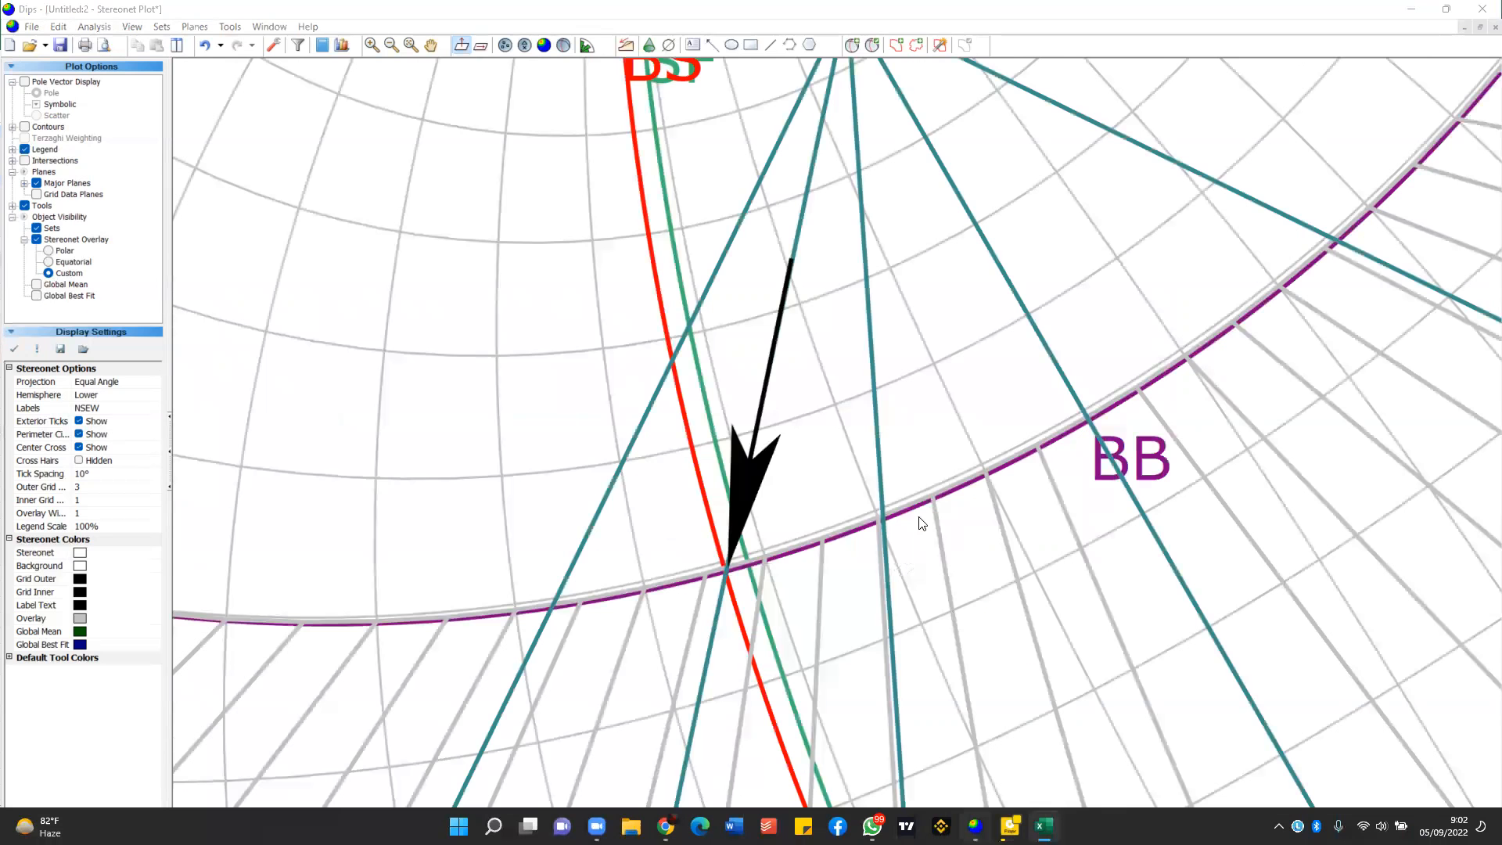
scroll(920, 514, down, 3)
scroll(1215, 383, down, 1)
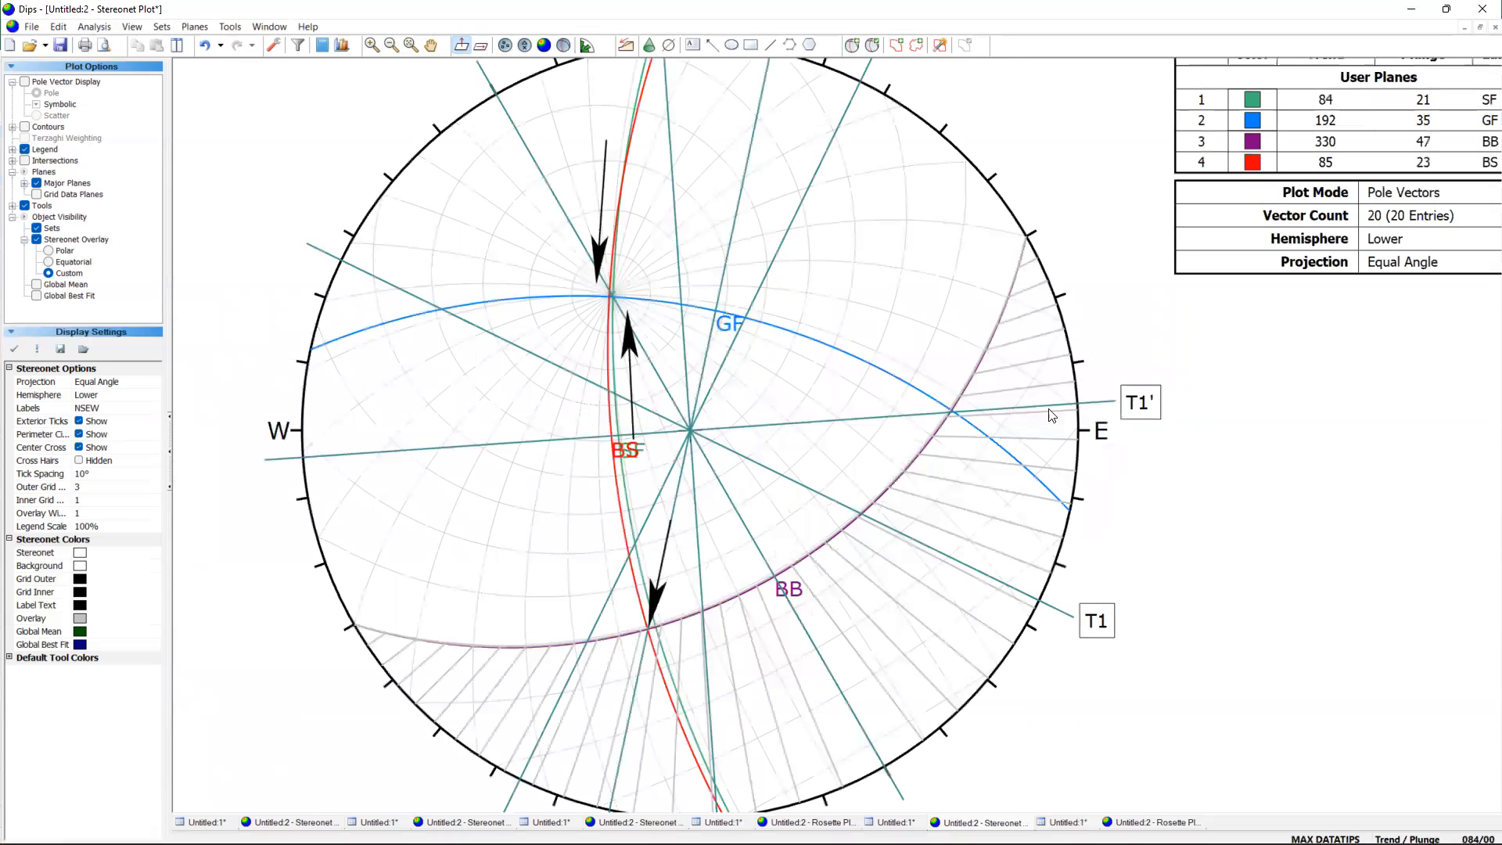
scroll(814, 432, up, 1)
scroll(834, 427, up, 1)
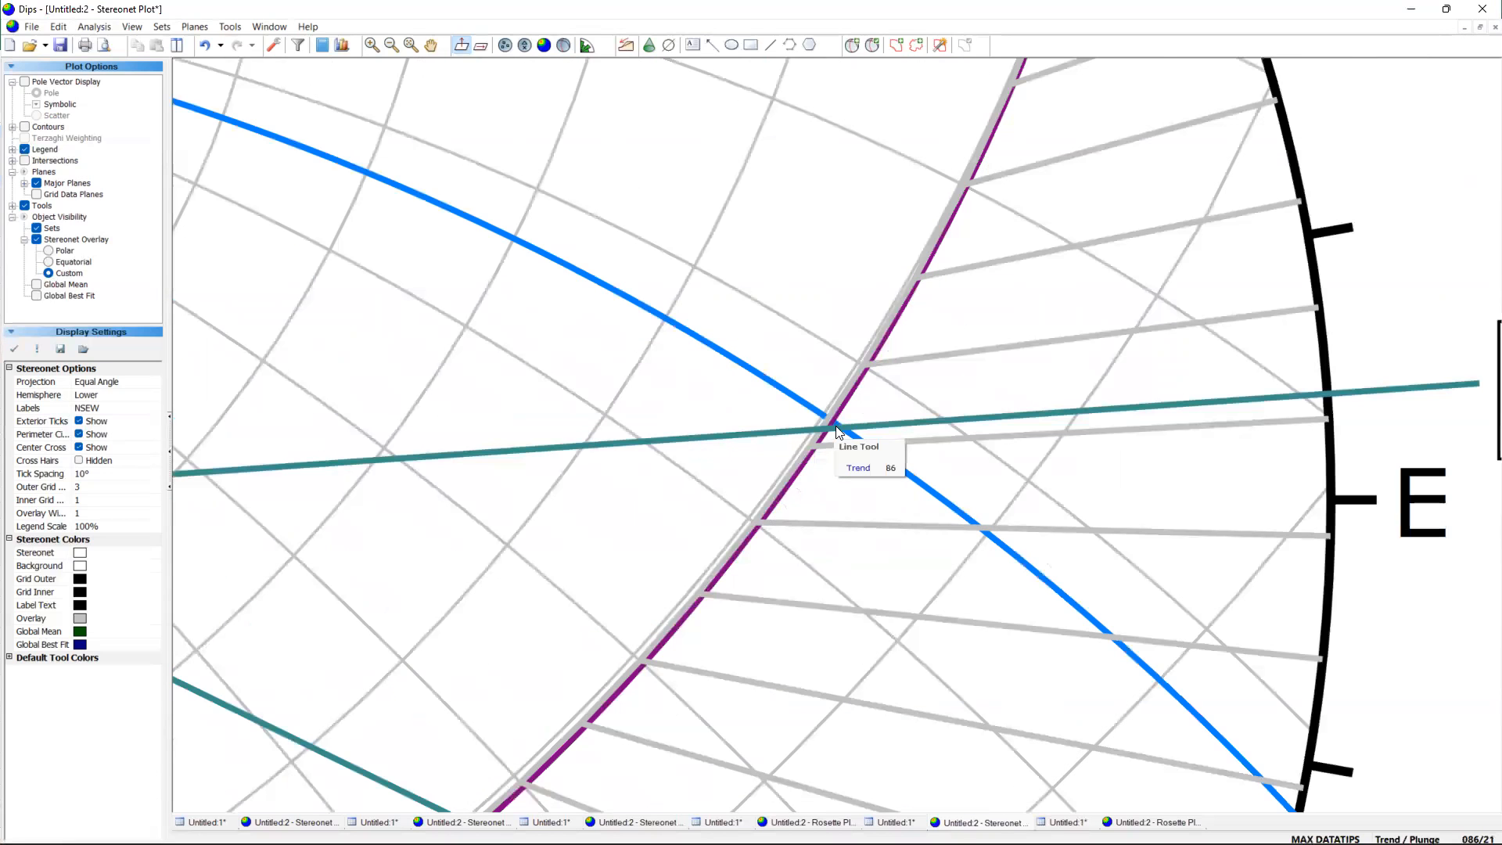
mouse_move(870, 843)
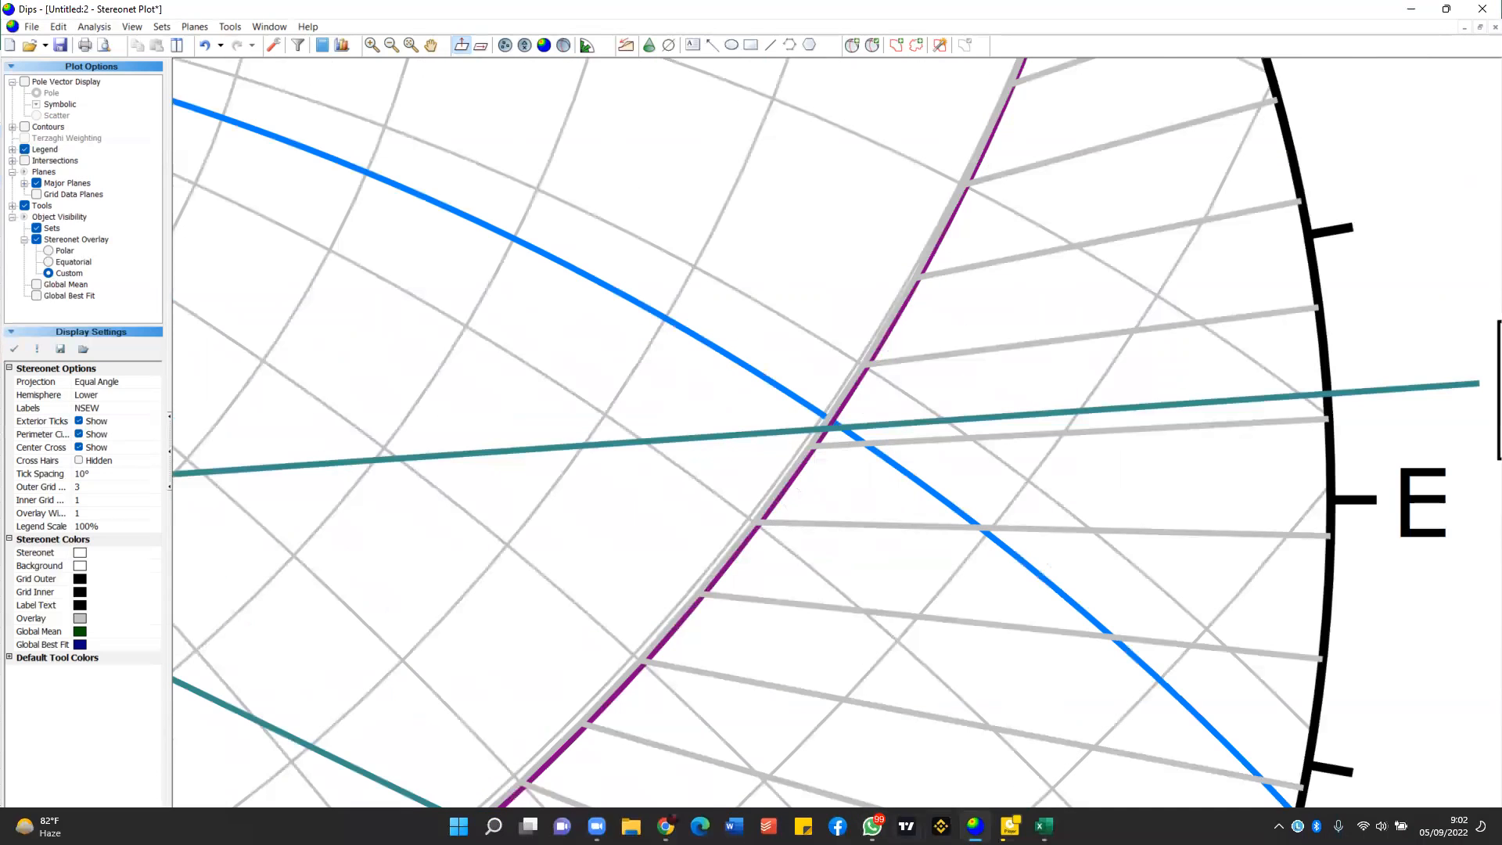
click(1045, 825)
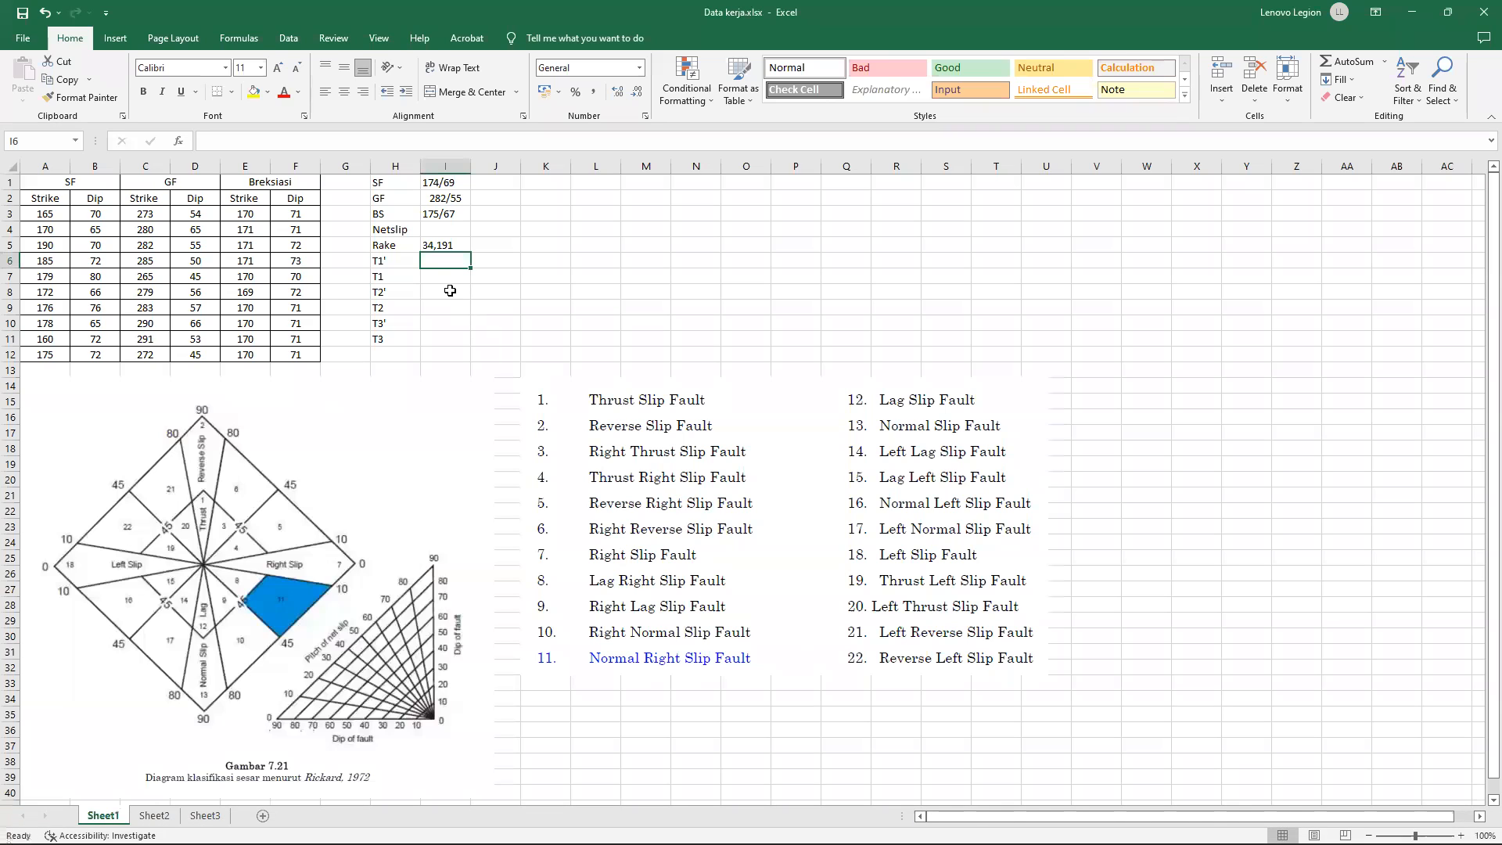
text(21)
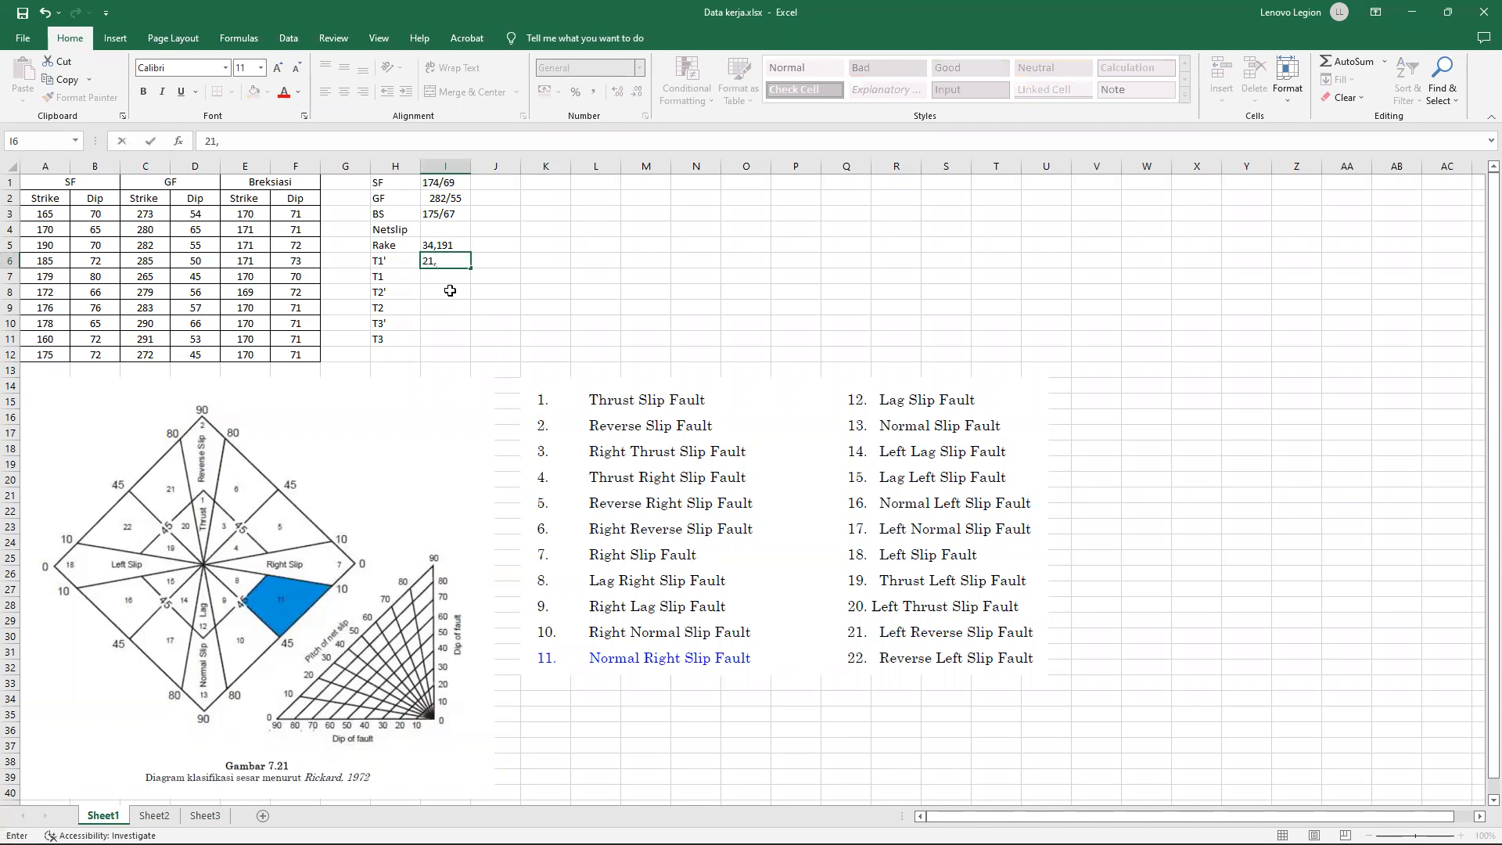
text(,85)
Read the orientation where the T1 line crosses the BB plane in Dips, and enter 37, 115 for T1 in cell I7 of the workbook.
mouse_move(1009, 843)
click(975, 826)
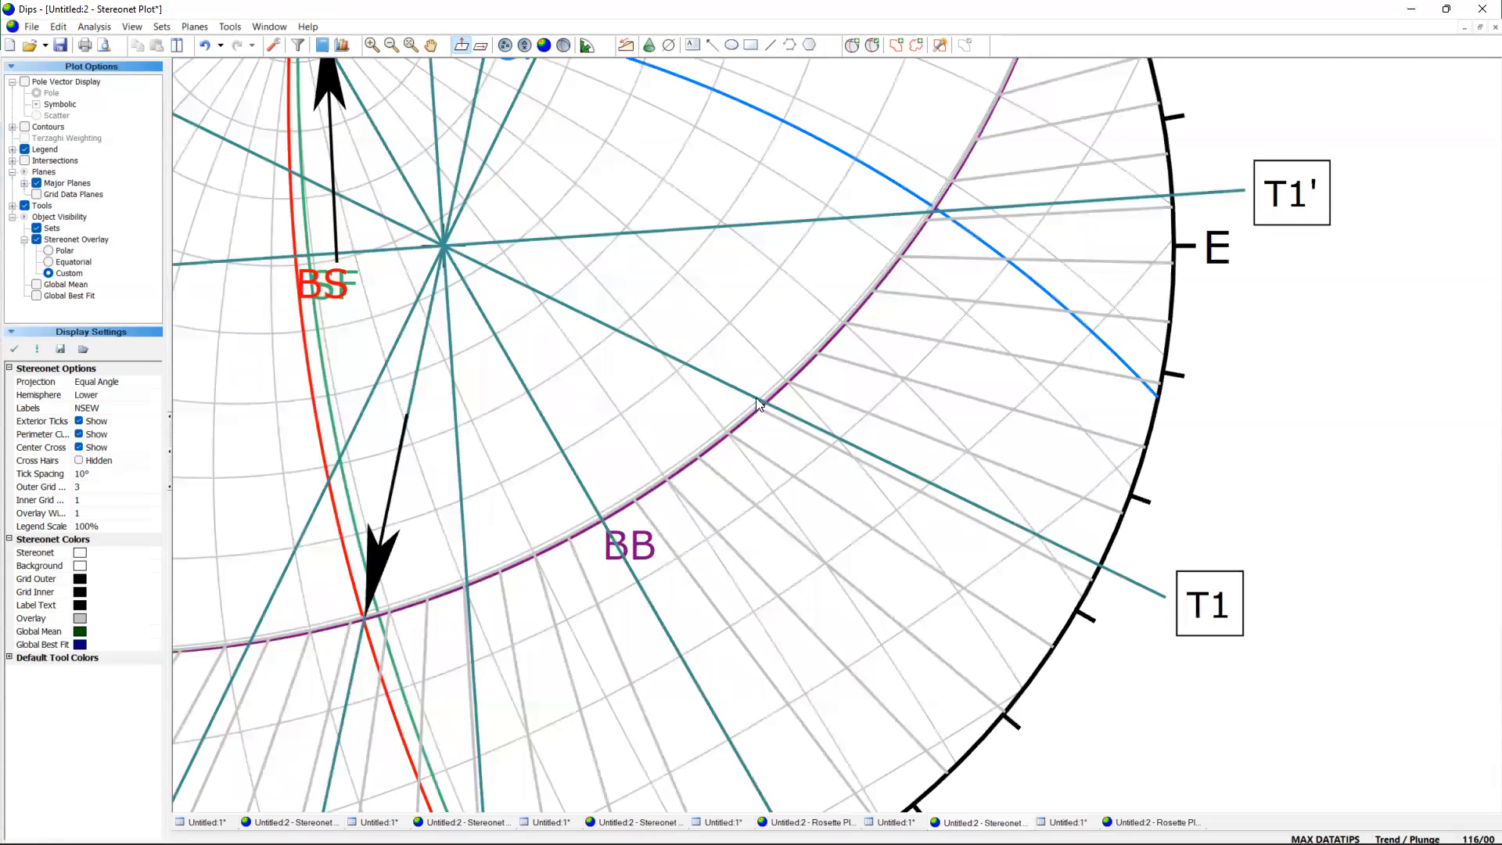
scroll(757, 410, up, 5)
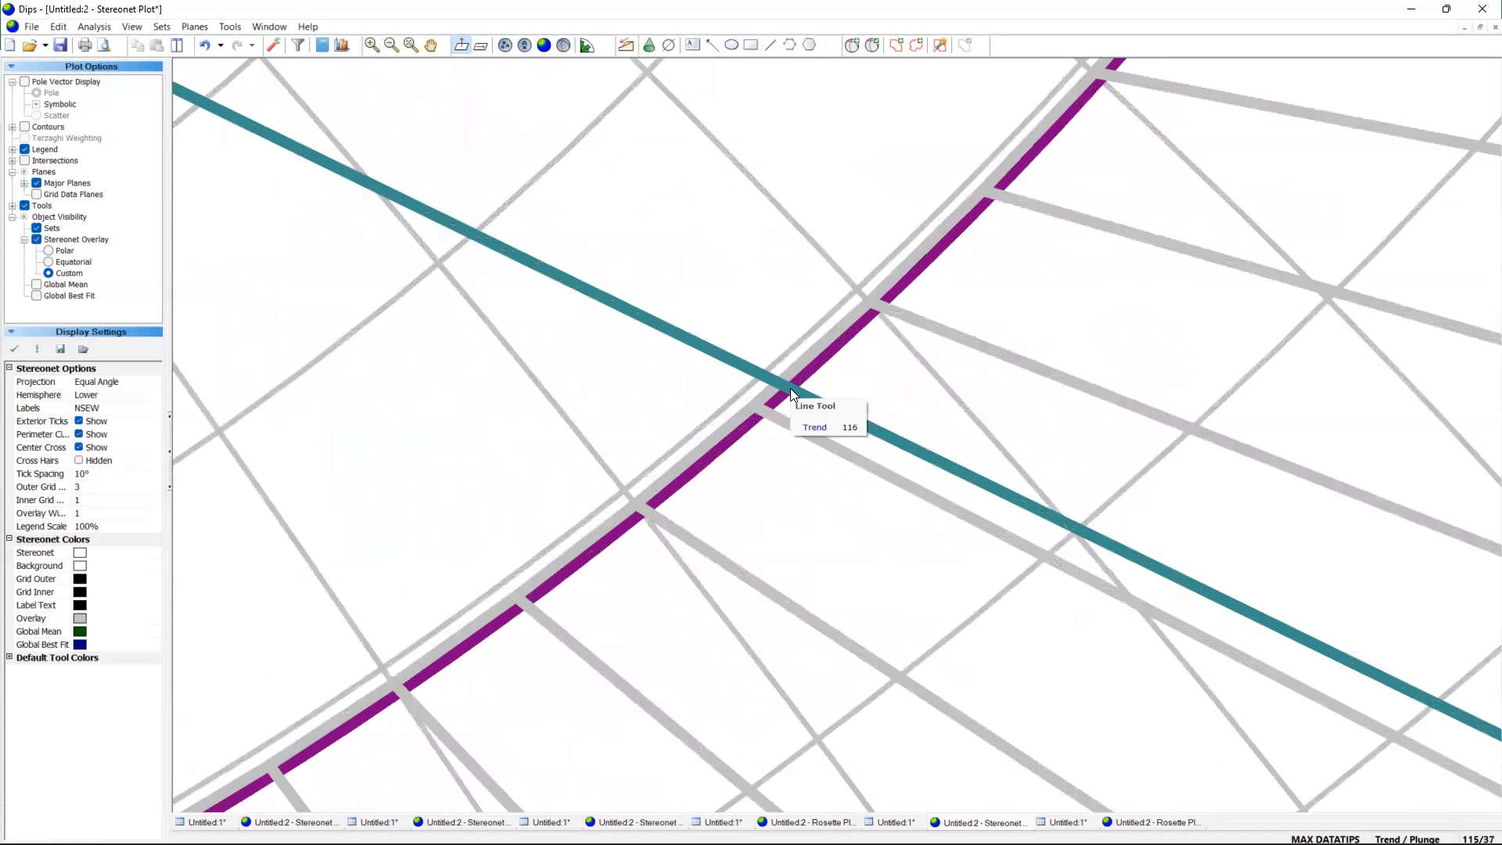
scroll(791, 393, down, 2)
scroll(1263, 628, down, 2)
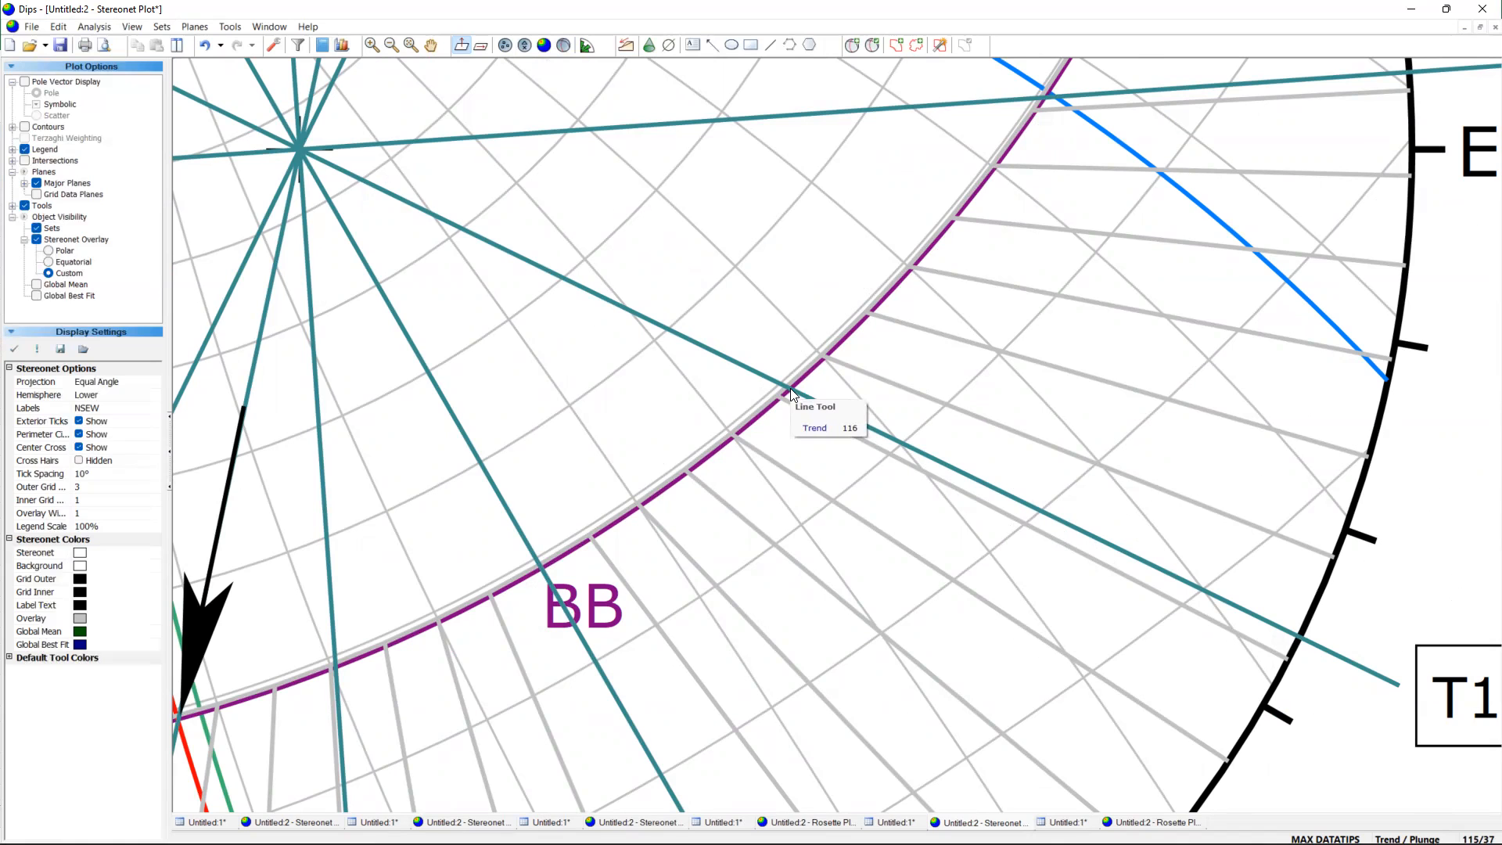
click(1043, 826)
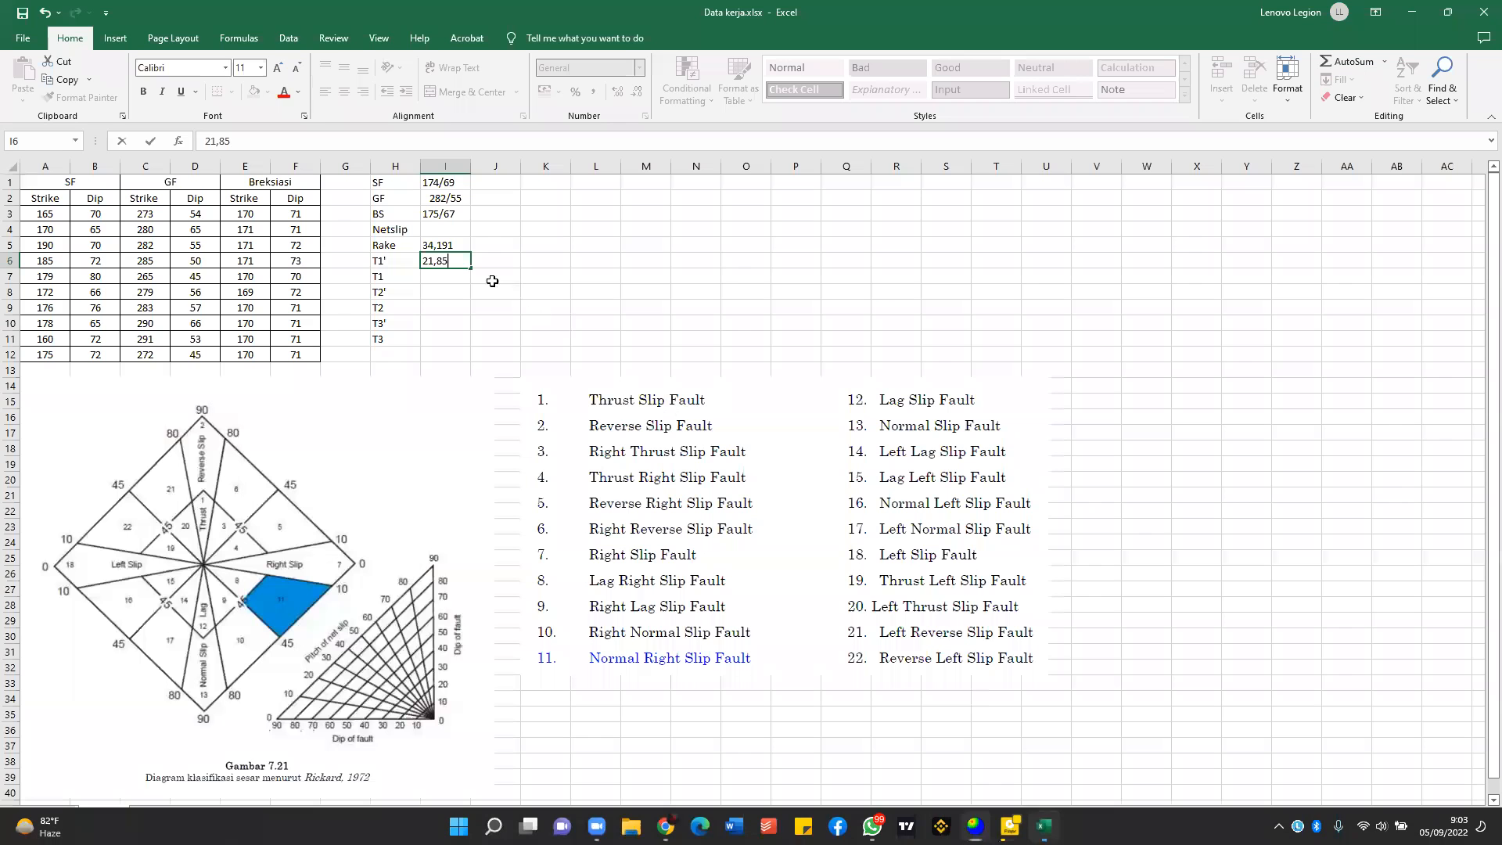
click(448, 276)
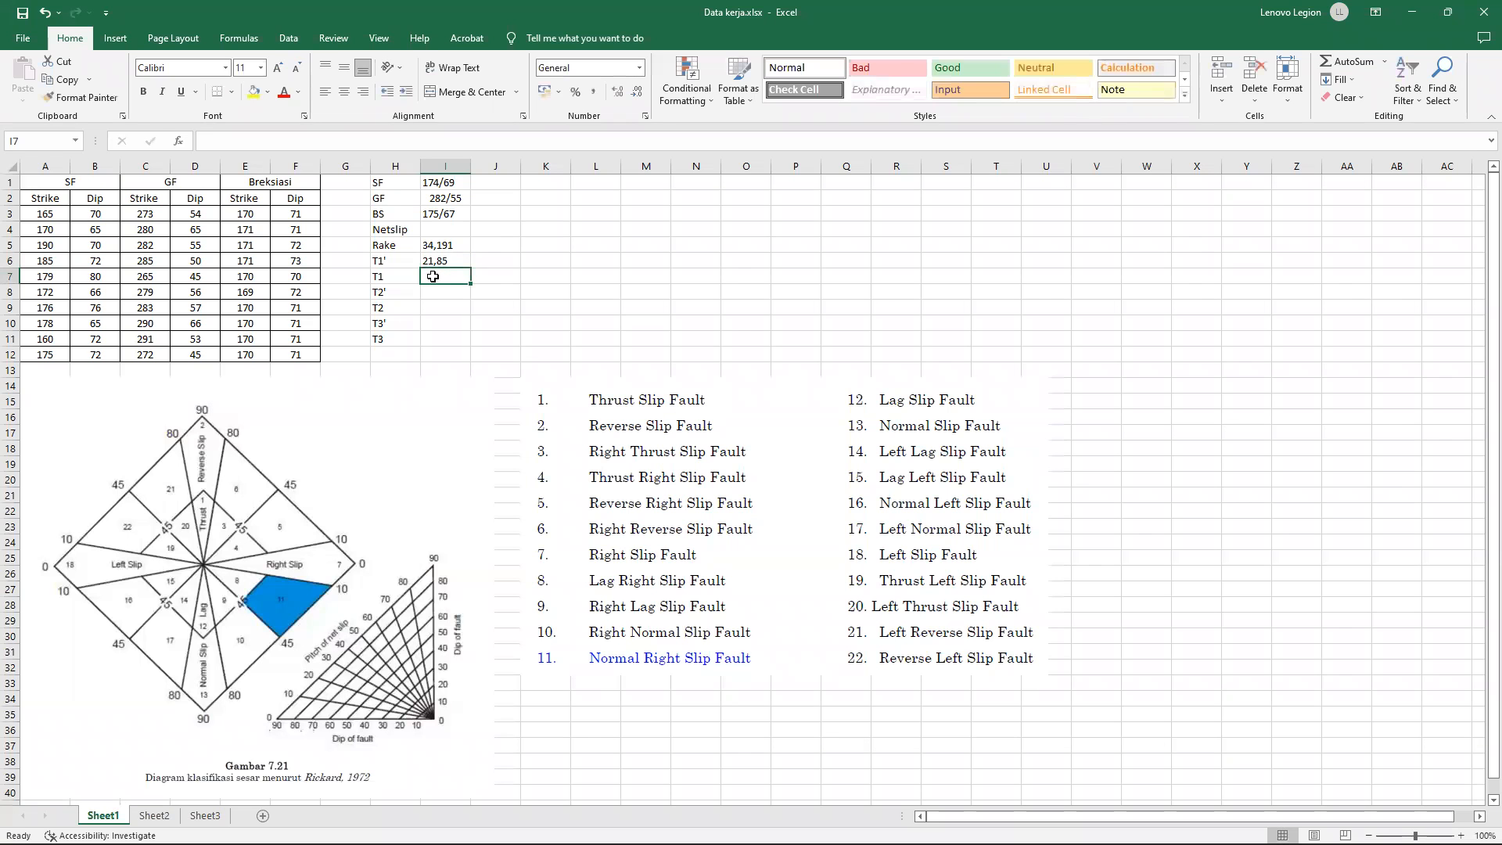
text(37, 115)
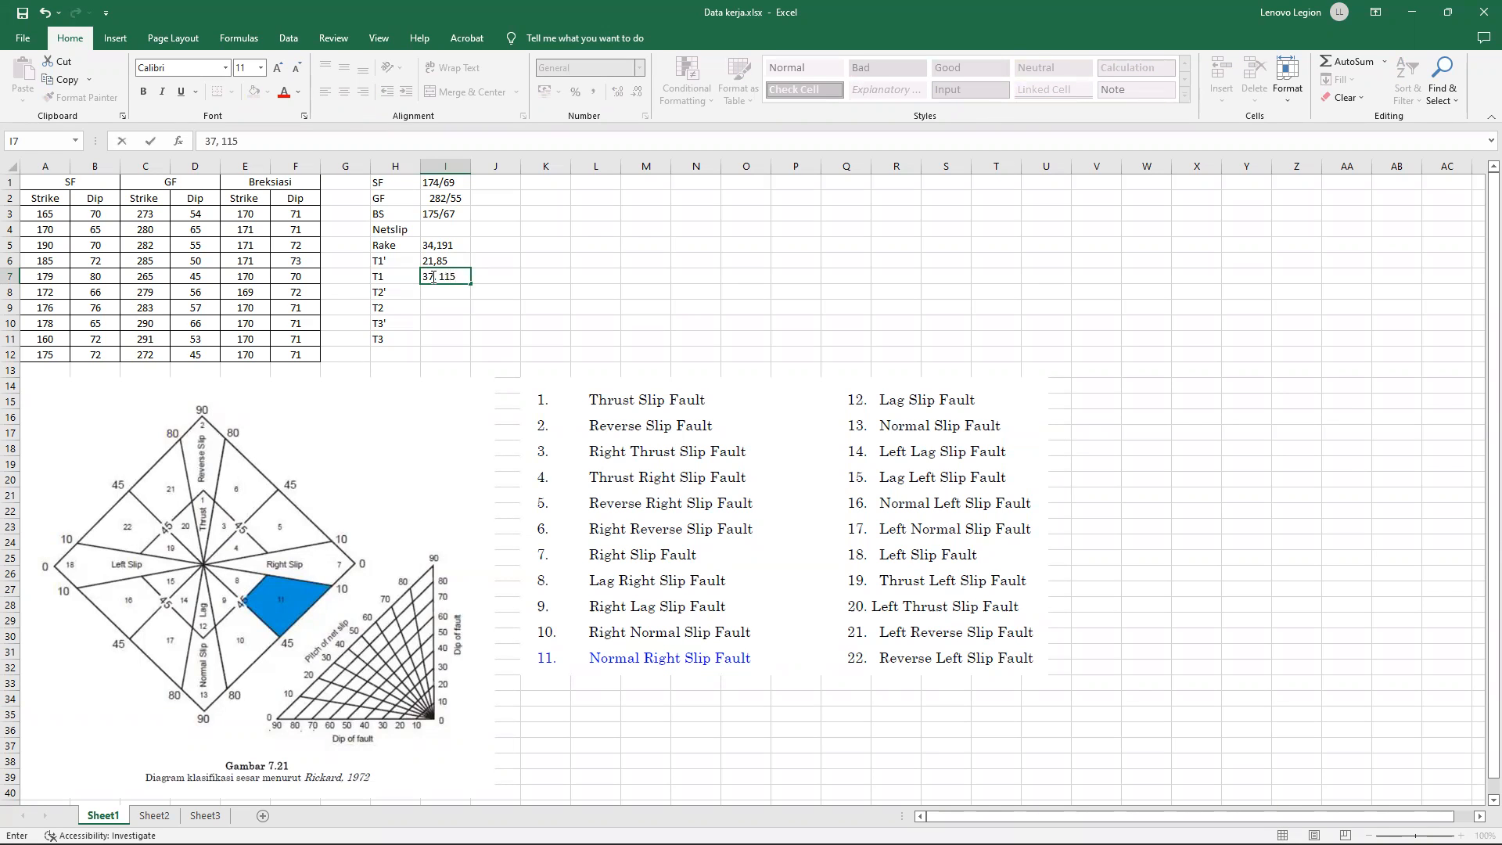
key(Return)
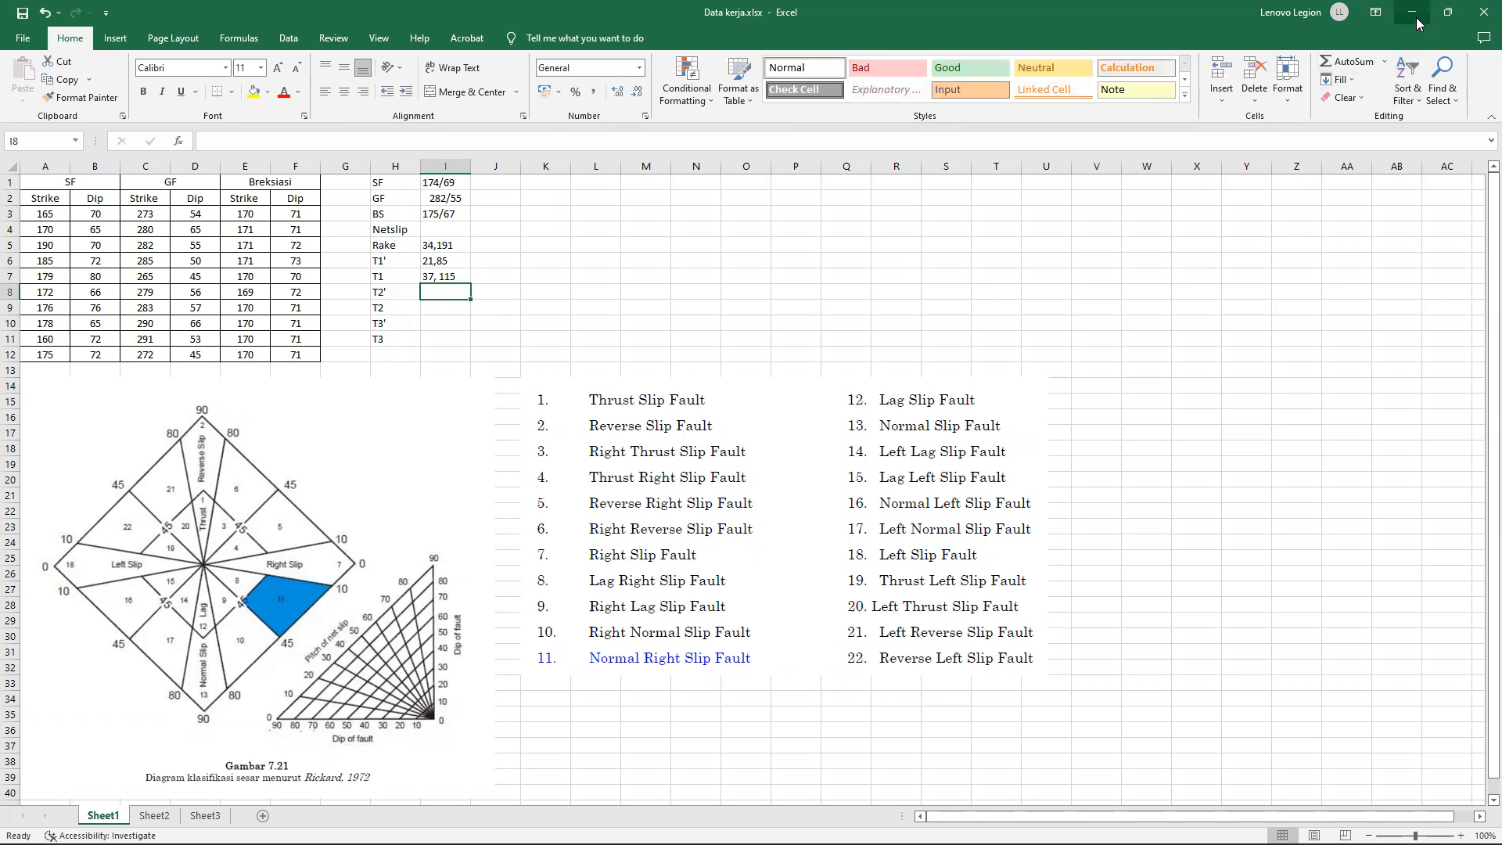
Read the orientation where the T2 line crosses the GF plane in Dips, and enter 46,329 for T2' in cell I8 of the workbook.
click(1412, 13)
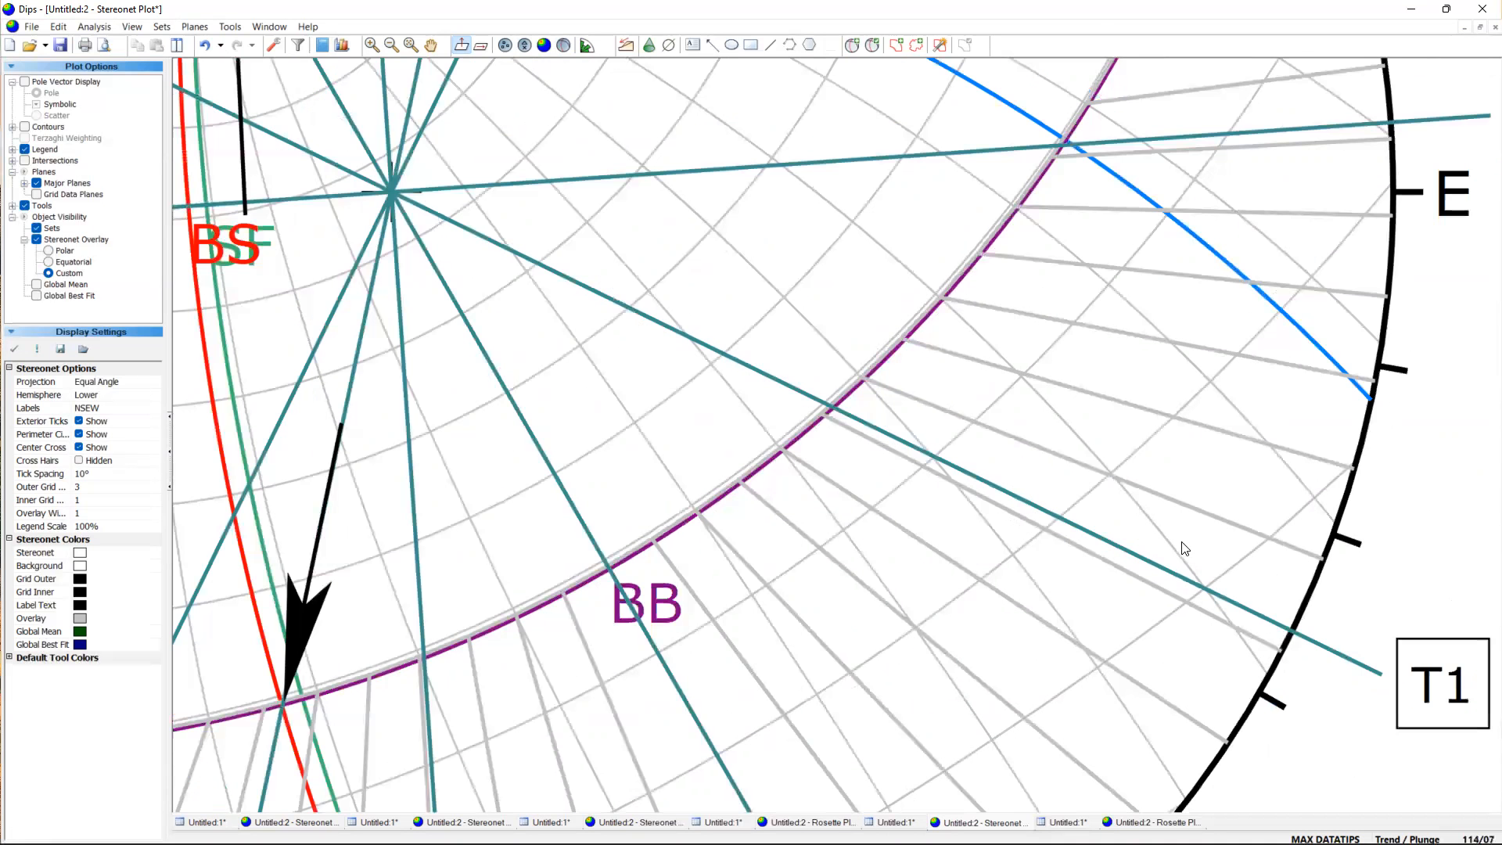
scroll(1086, 718, down, 15)
scroll(884, 249, up, 8)
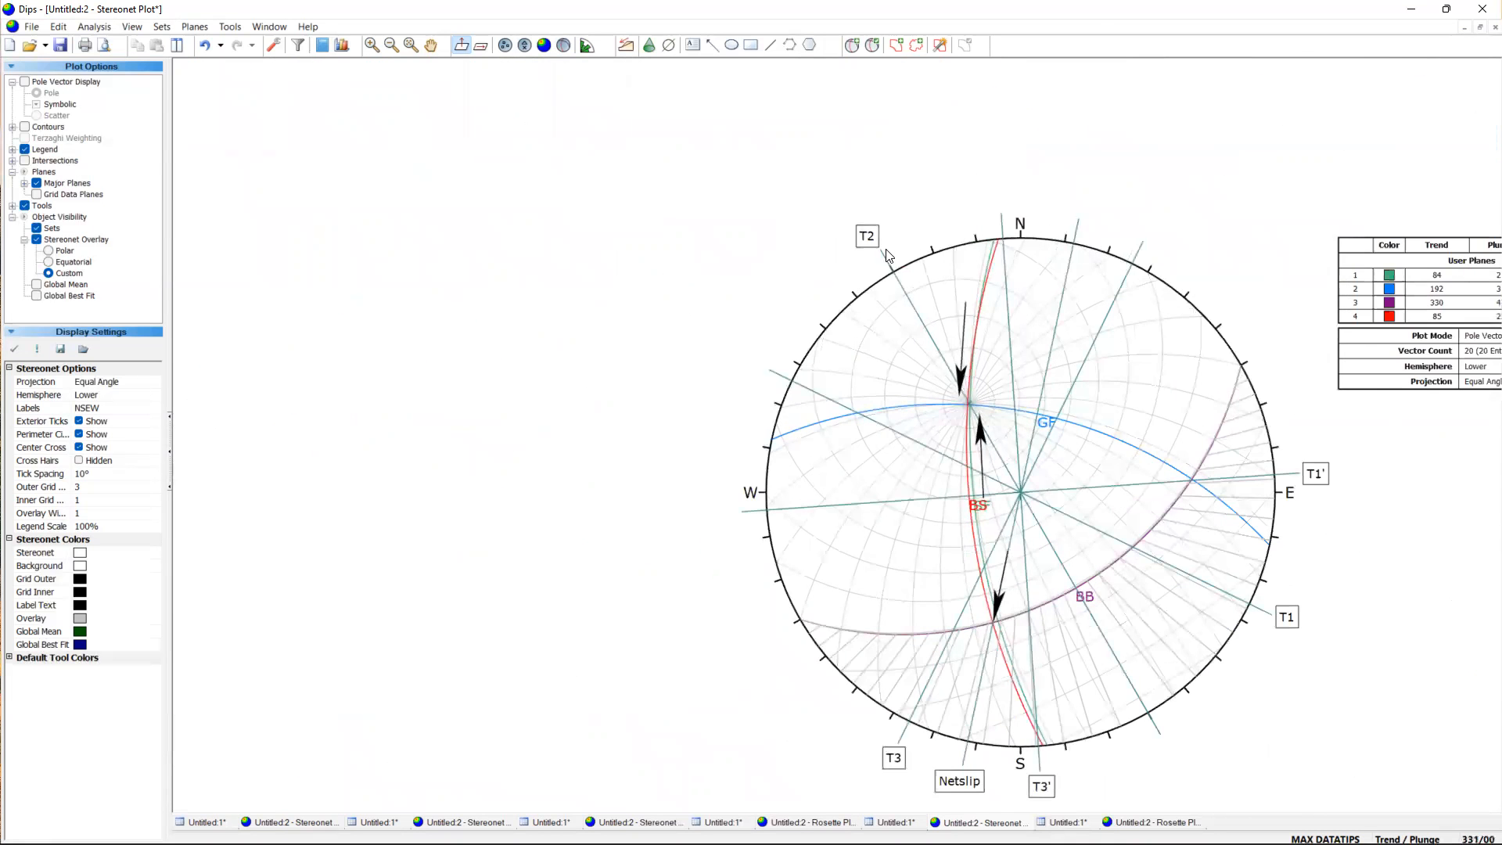
scroll(997, 438, up, 4)
scroll(997, 438, down, 4)
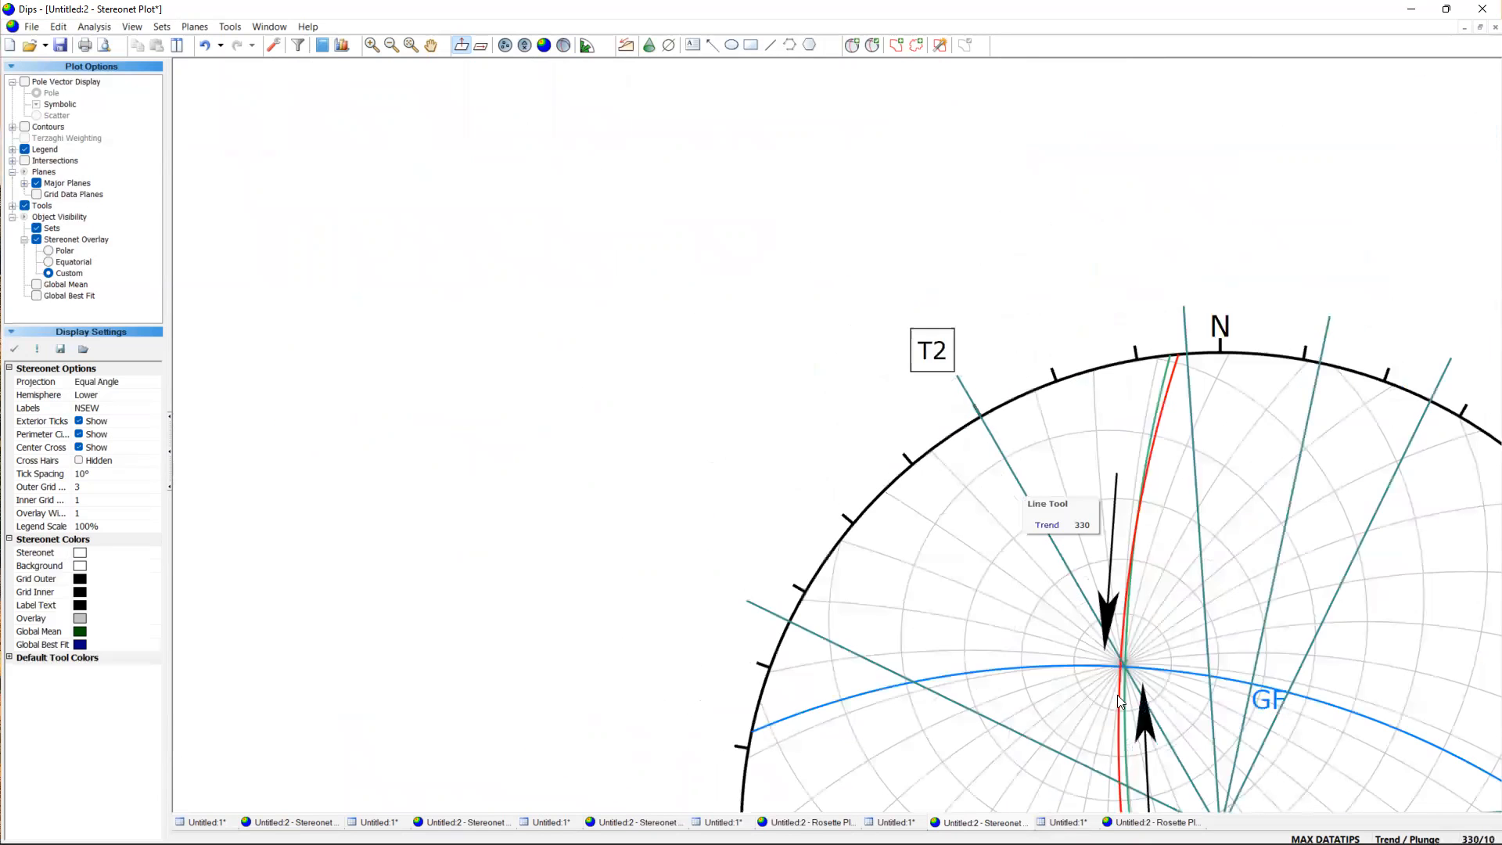
scroll(1126, 679, up, 3)
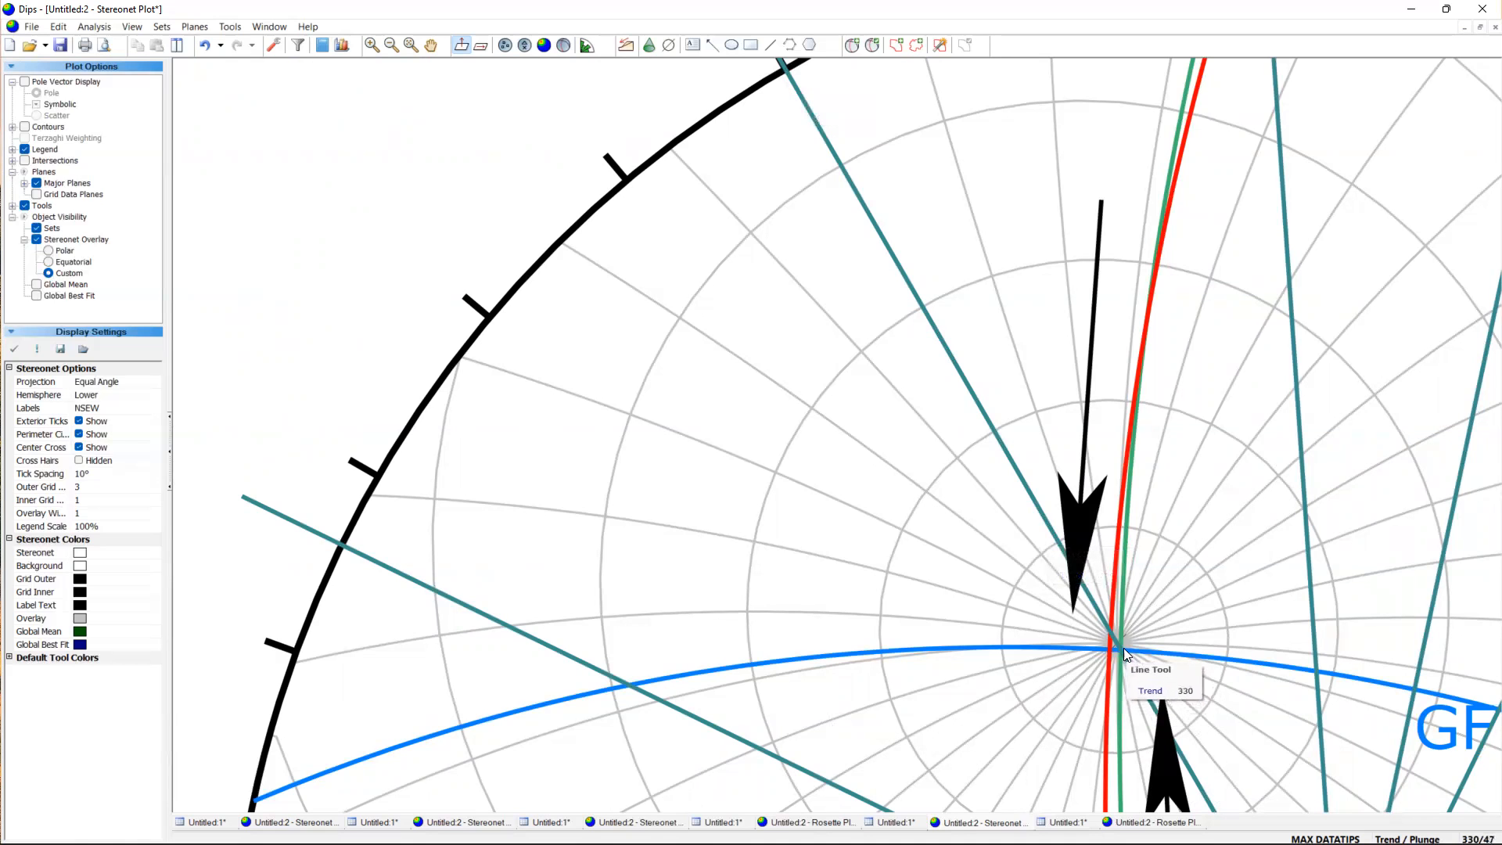
scroll(1123, 648, up, 2)
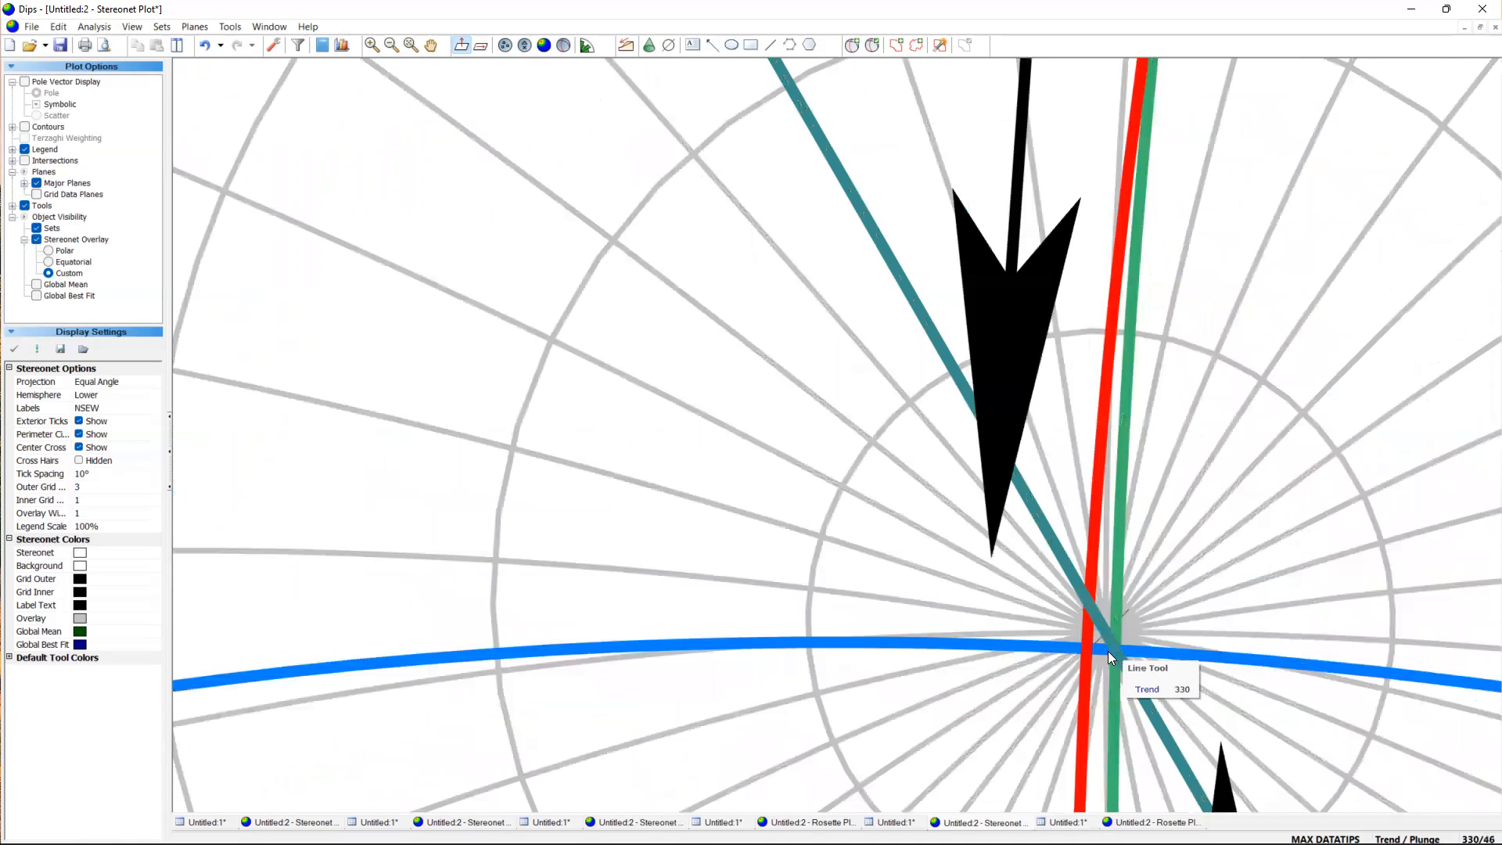
scroll(1108, 650, up, 1)
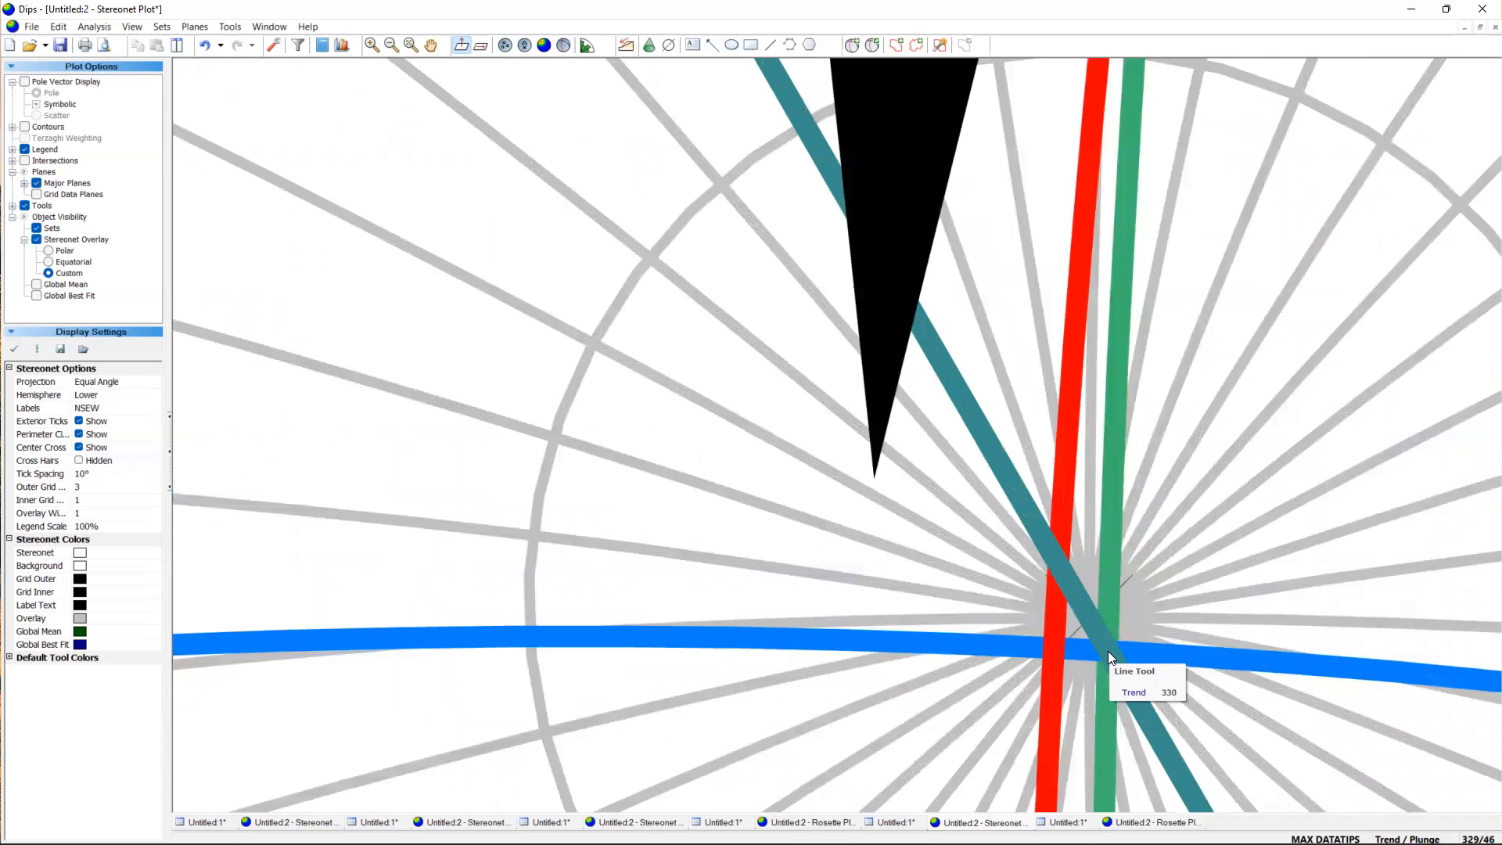
scroll(1108, 651, down, 4)
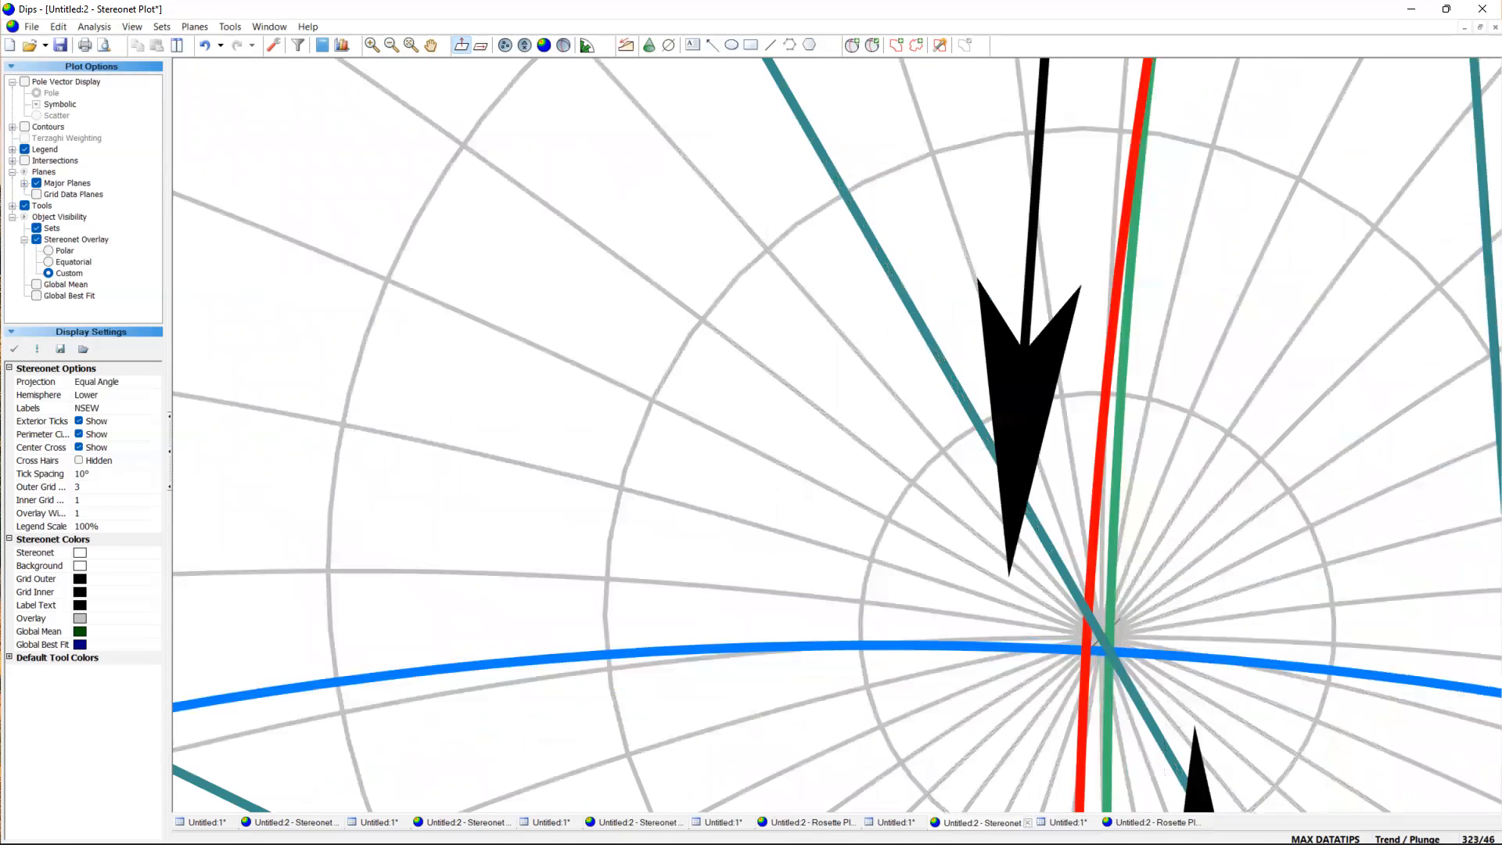
click(1044, 825)
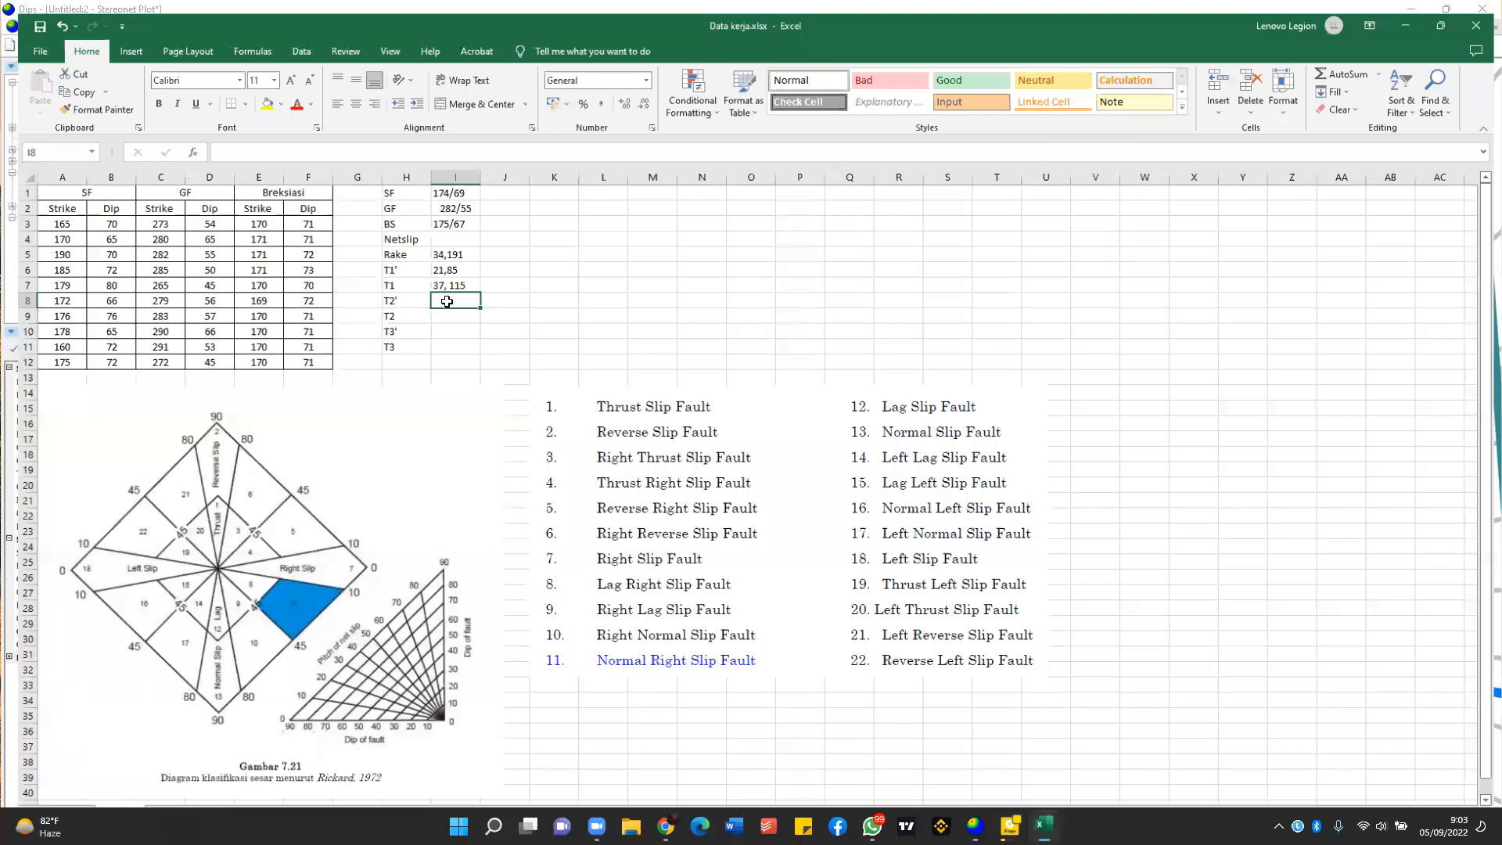
text(46,329)
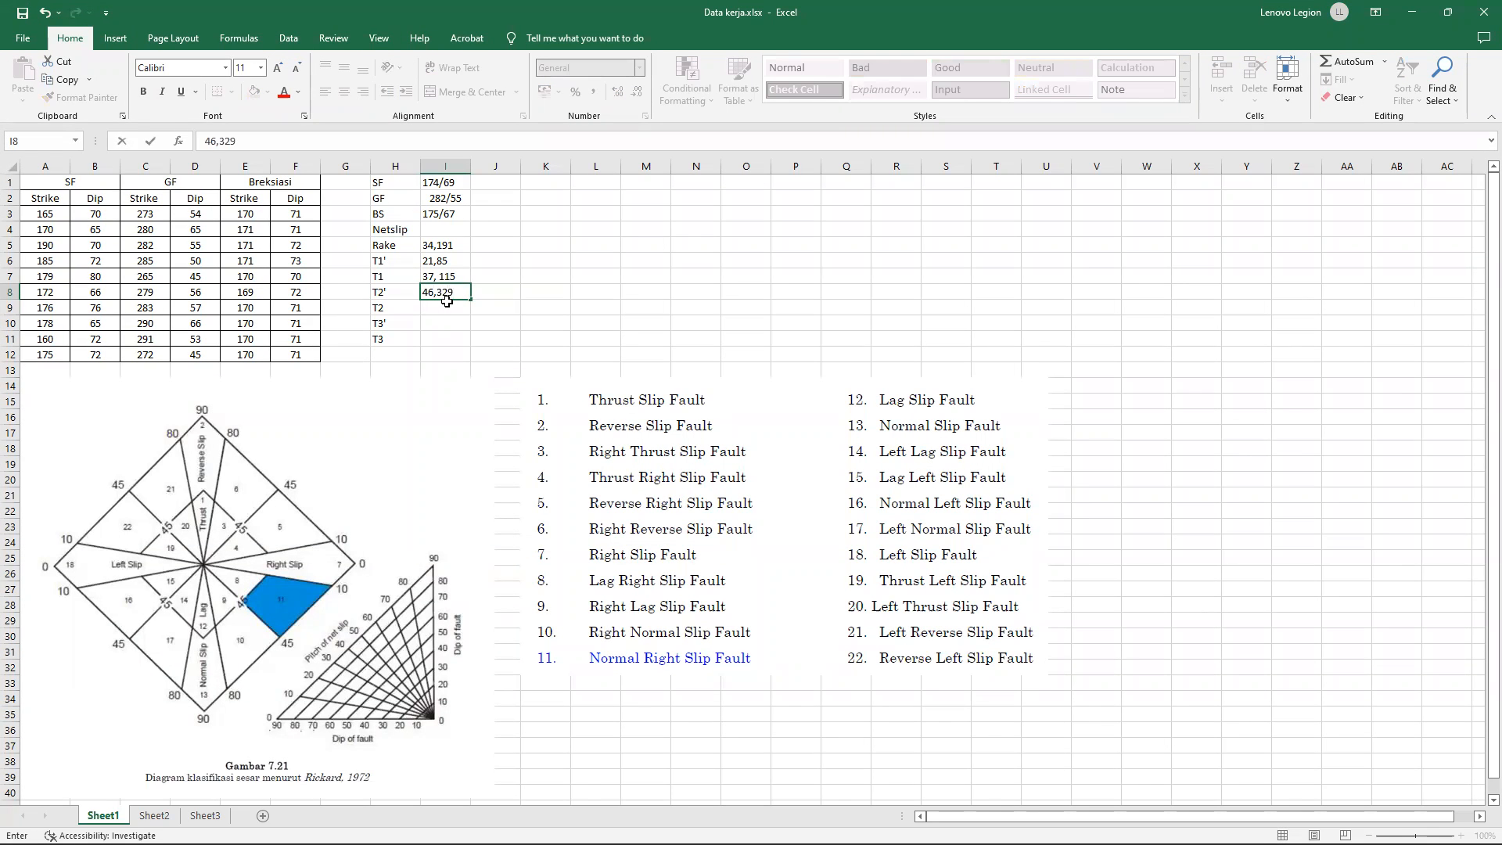
key(ctrl+Return)
Copy the T2' value from cell I8 into cell I9 for T2.
key(ctrl+c)
click(454, 307)
key(ctrl+v)
key(Right)
key(Right)
key(Right)
key(Right)
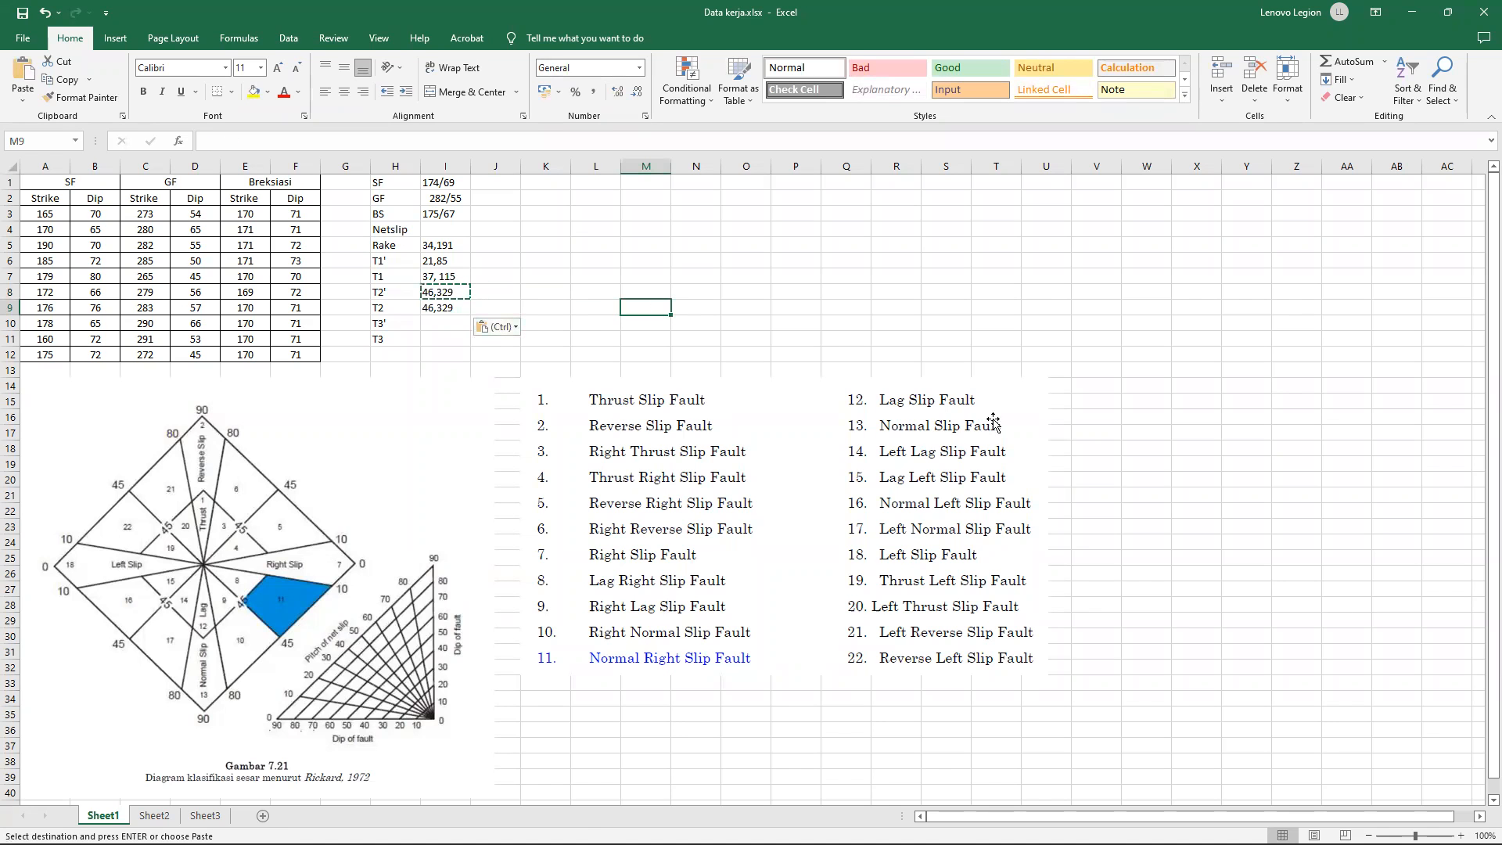
Read the orientation where the T3 line crosses the BB plane in Dips, and enter 27,205 in cell I10 of the workbook.
click(974, 826)
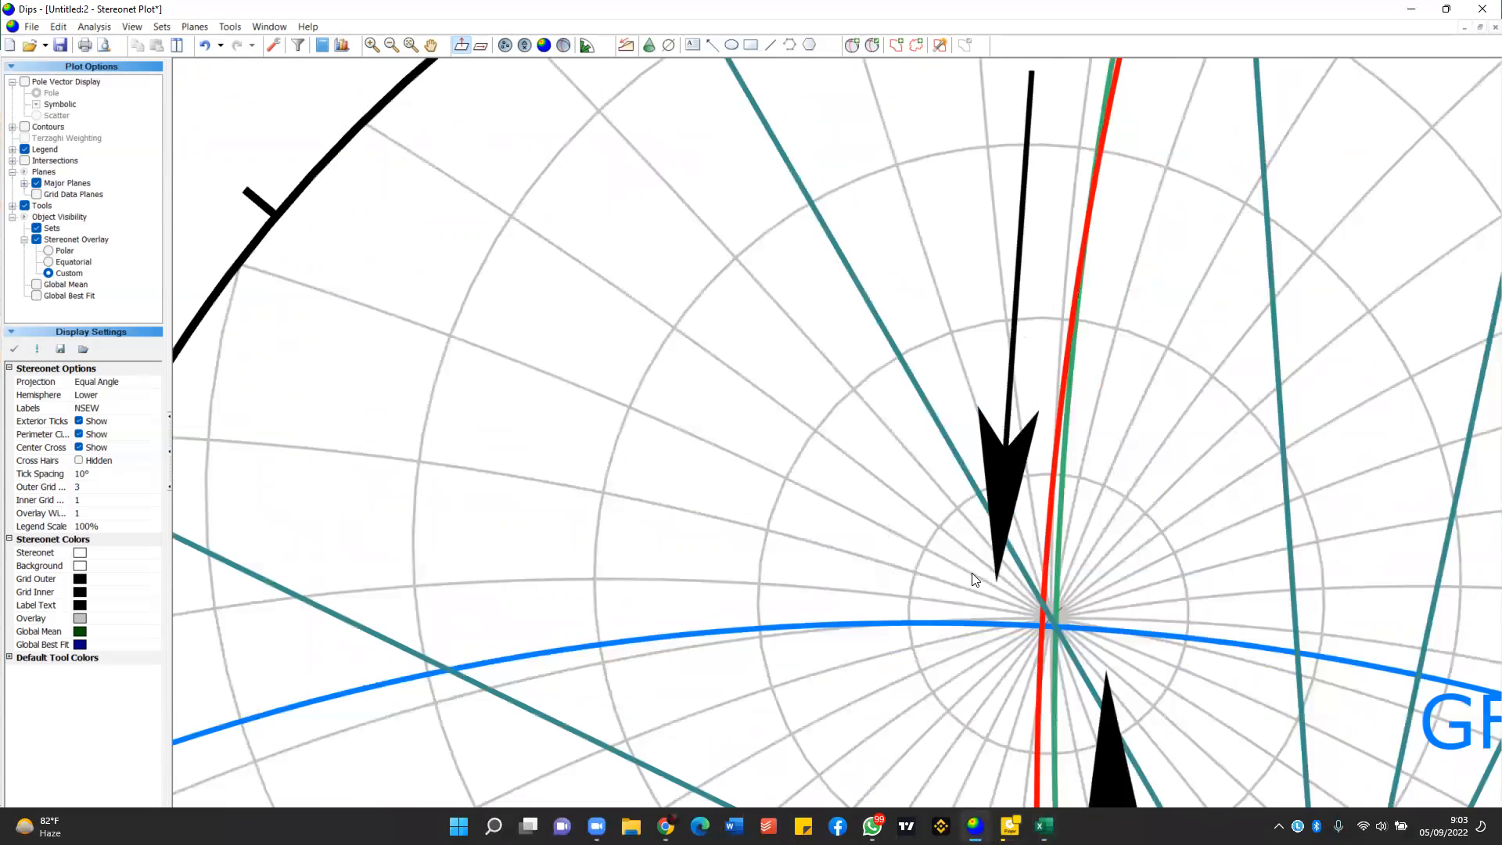
scroll(972, 579, down, 3)
scroll(978, 688, down, 5)
scroll(993, 706, up, 4)
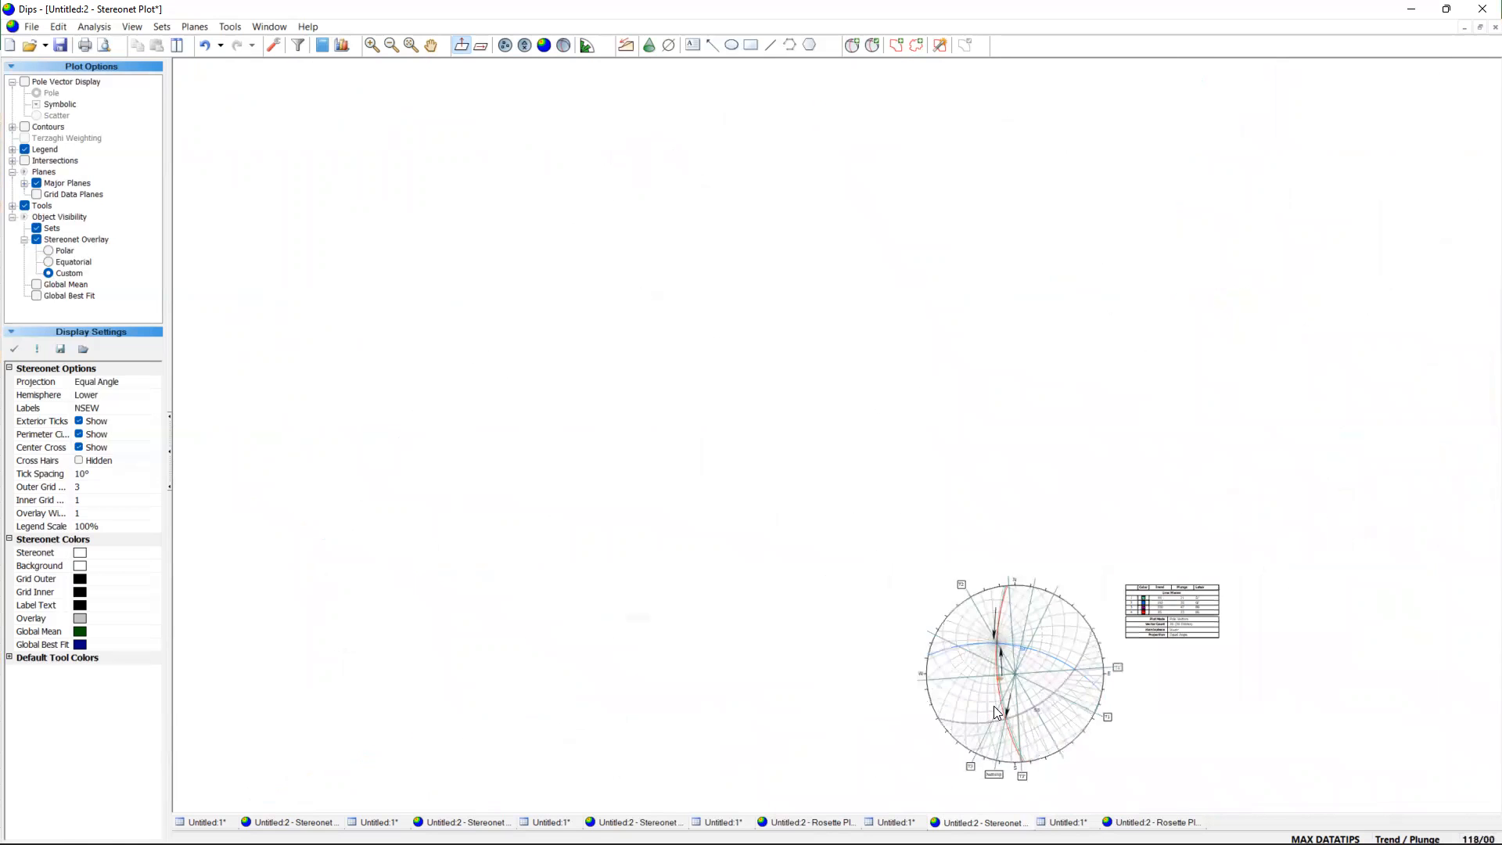
scroll(996, 712, up, 2)
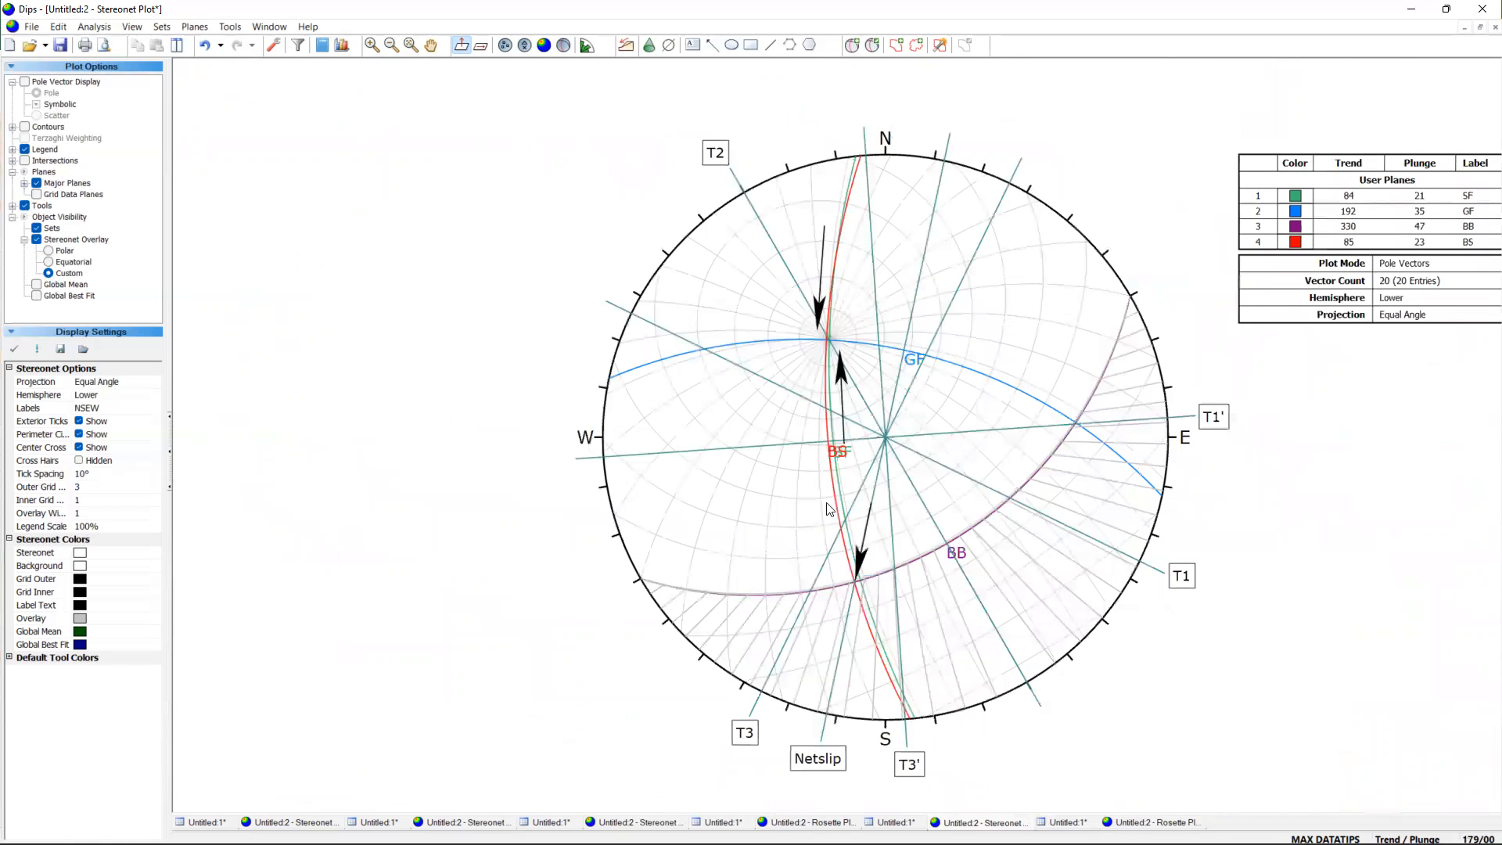
scroll(830, 508, up, 2)
scroll(831, 535, up, 4)
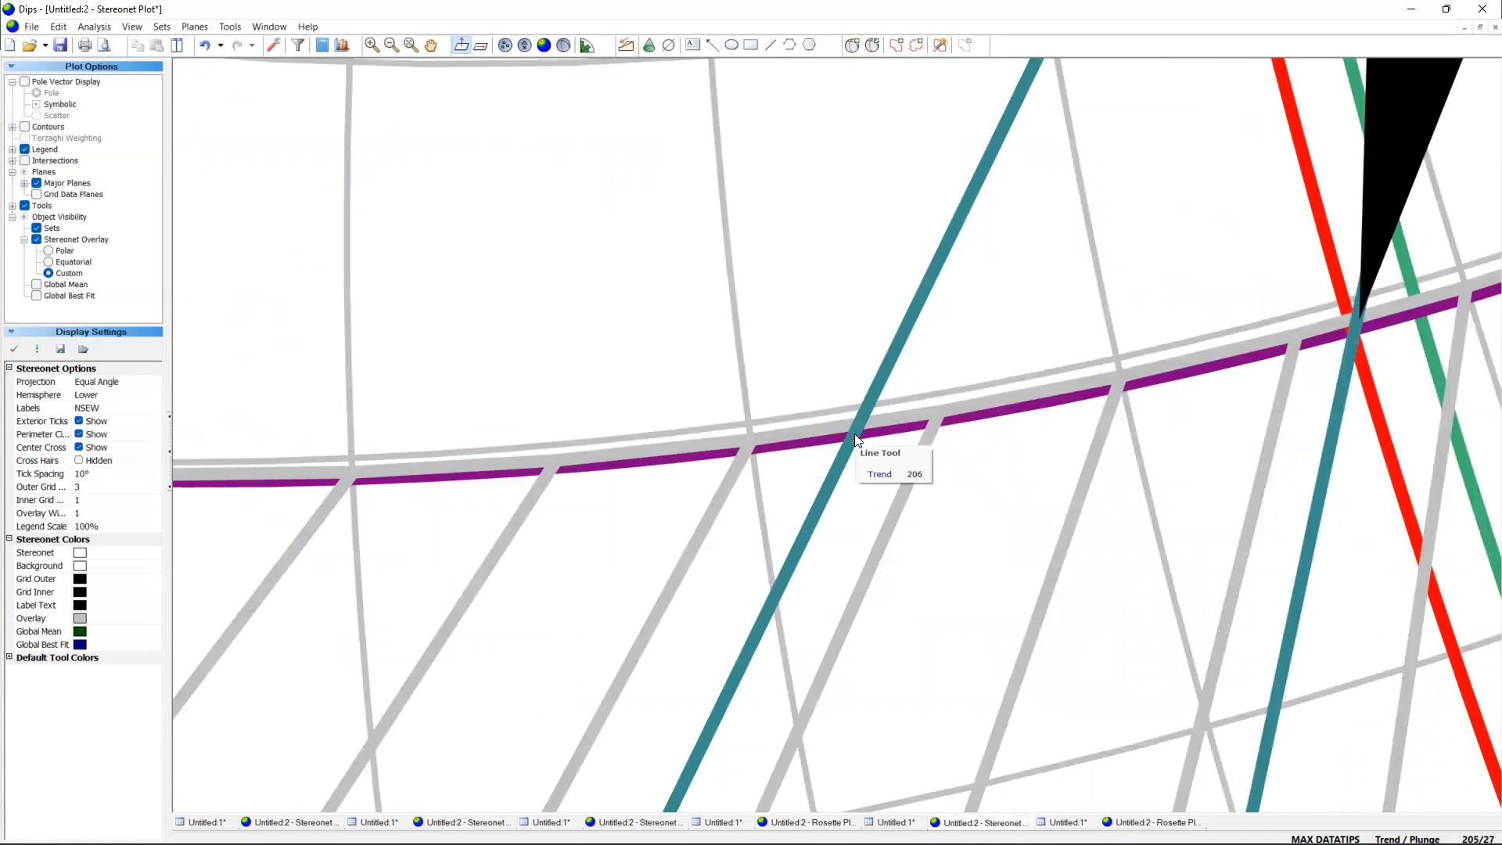
click(1411, 9)
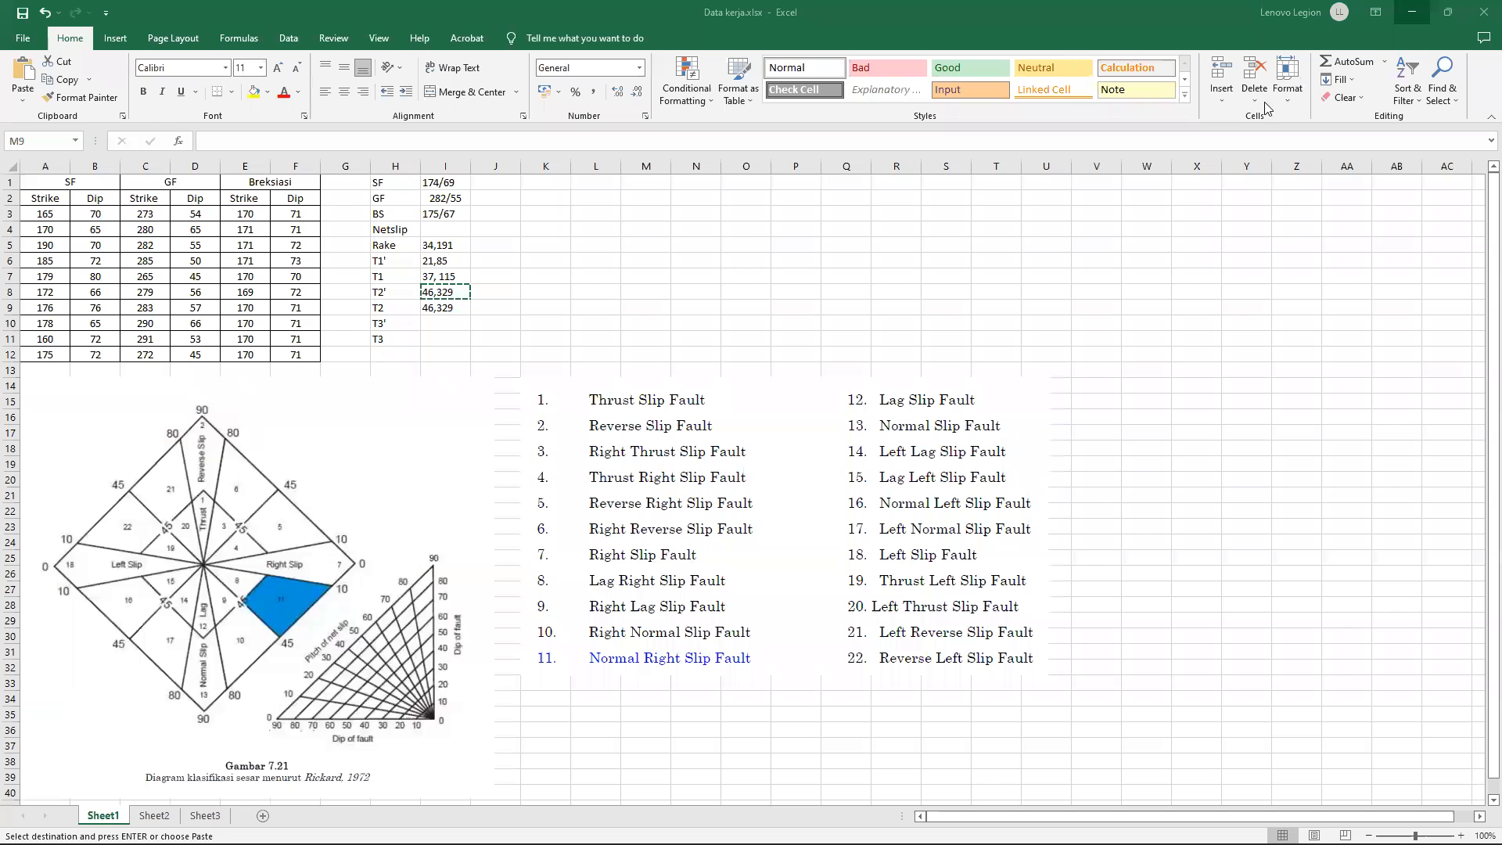
click(452, 327)
key(ctrl+v)
text(20)
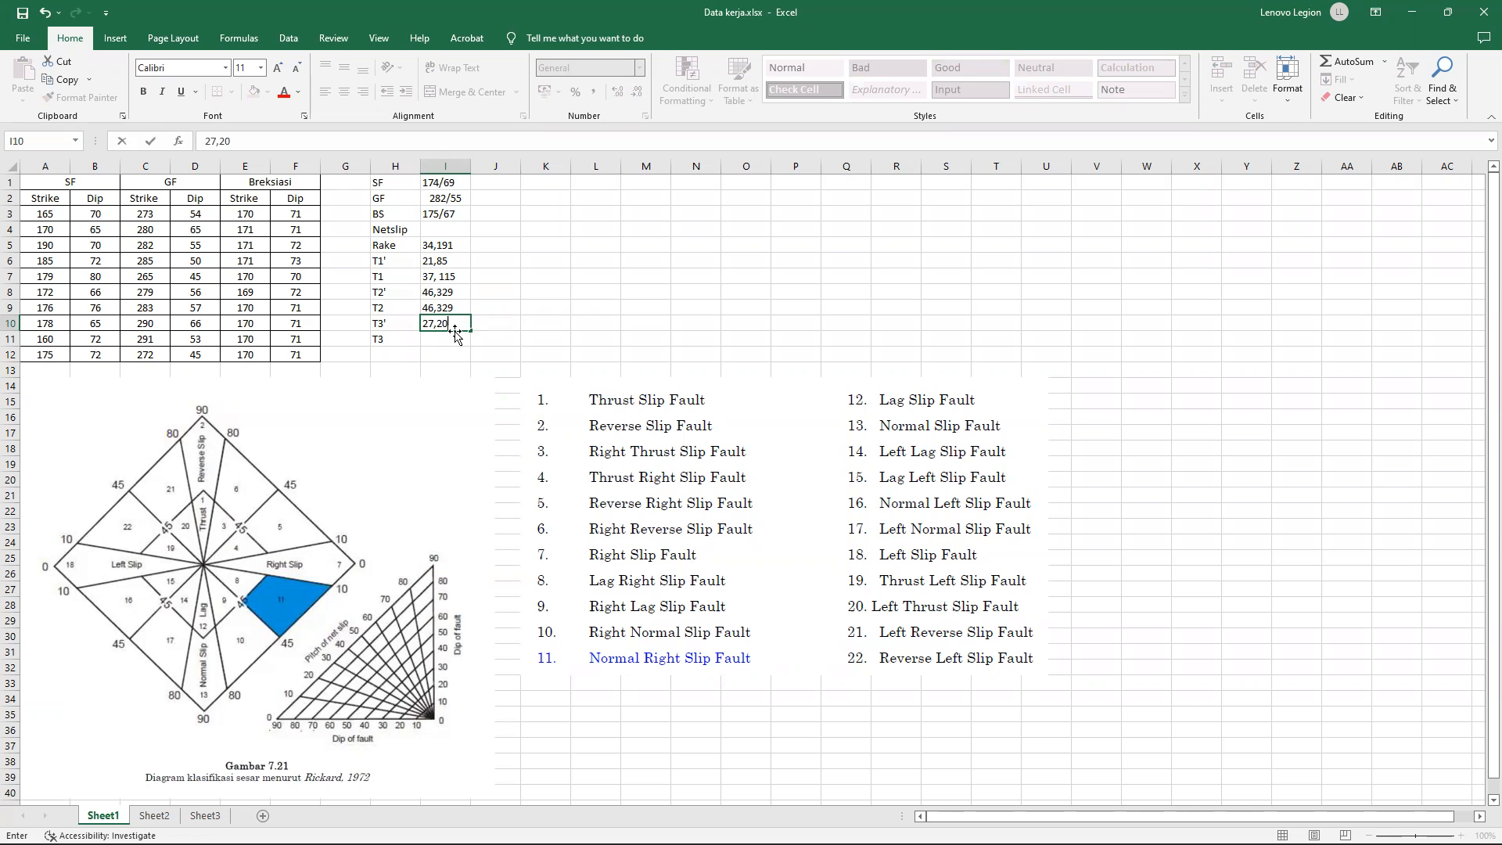
Switch to Dips and examine where the T3' line crosses the BB plane to read its orientation.
click(1412, 12)
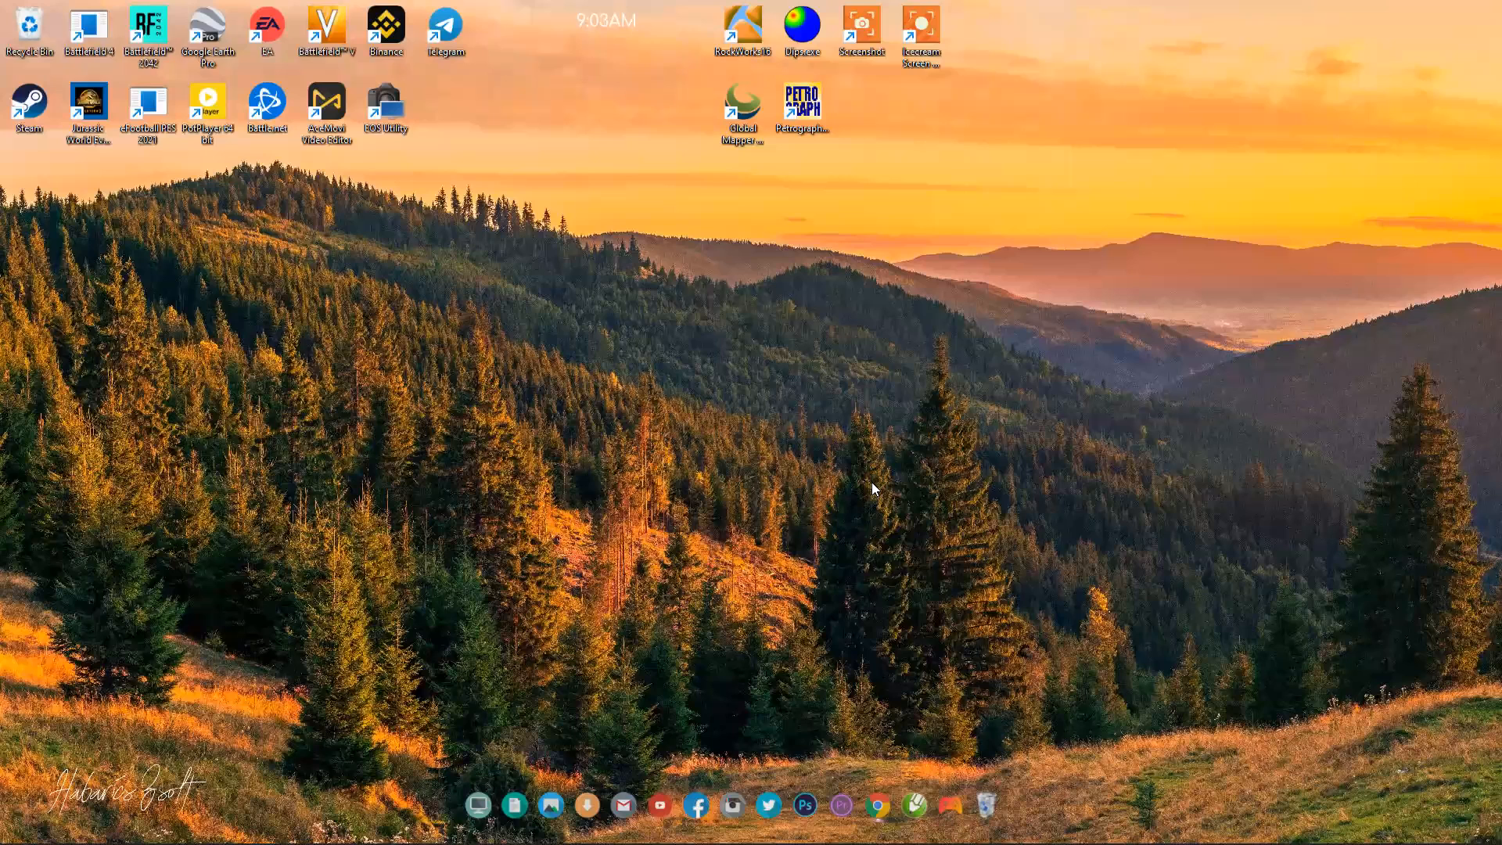
key(alt+Tab)
scroll(874, 488, down, 1)
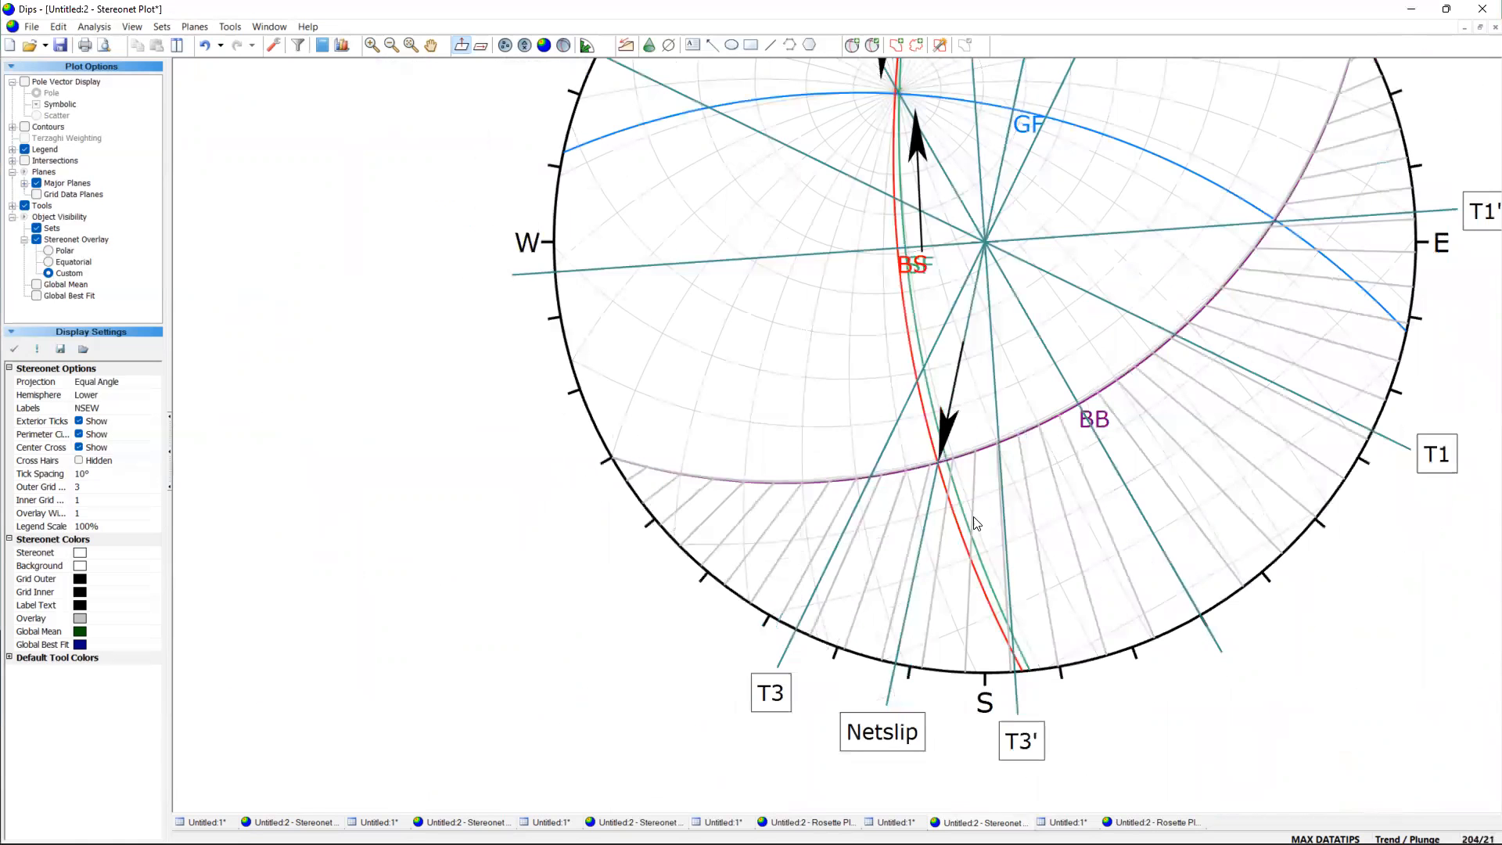
scroll(979, 526, down, 1)
scroll(1010, 670, up, 4)
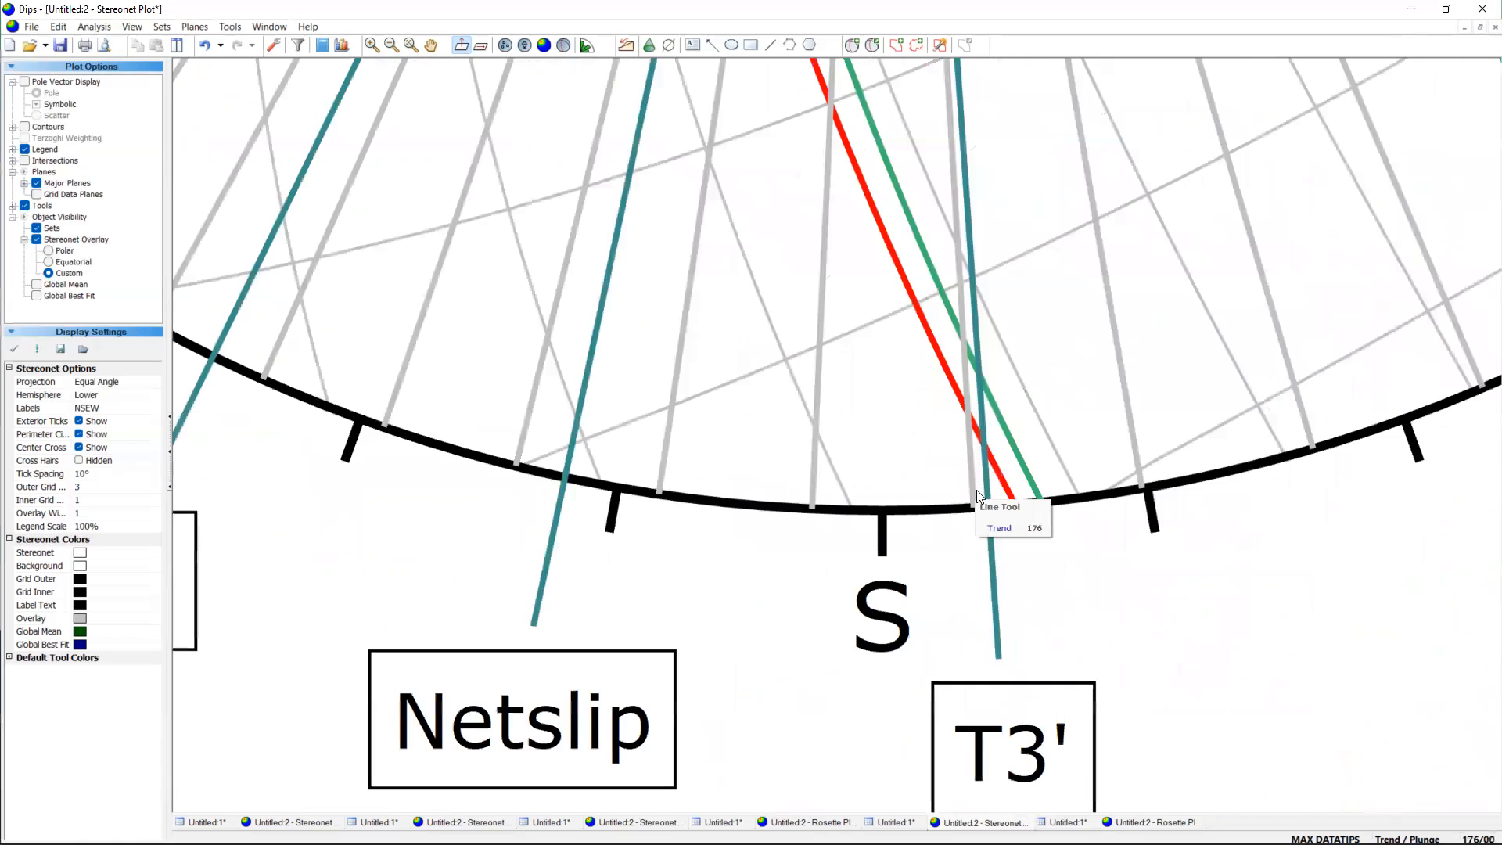
scroll(968, 495, down, 4)
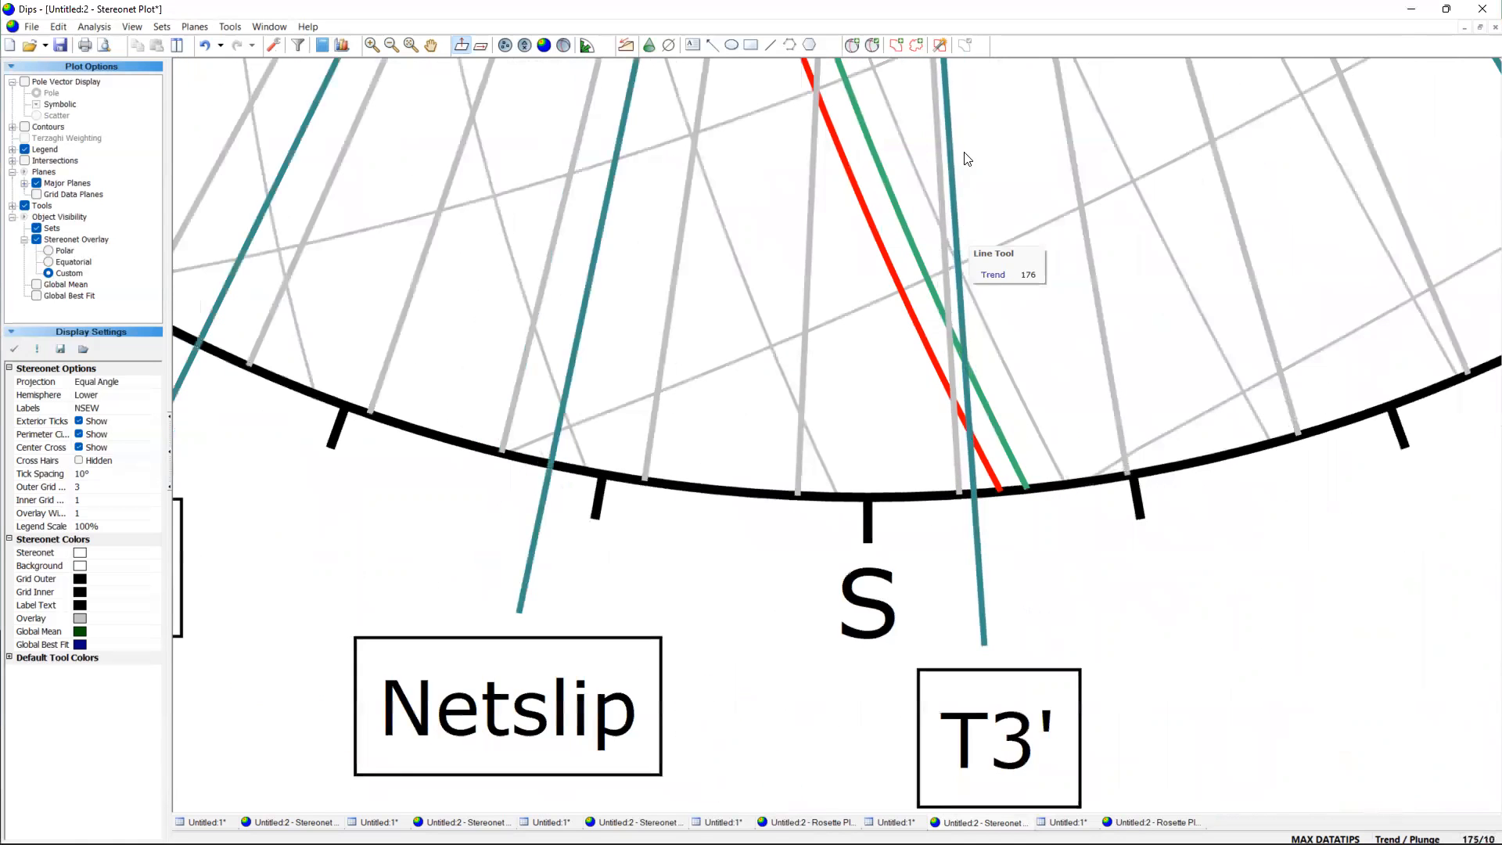
scroll(953, 104, up, 2)
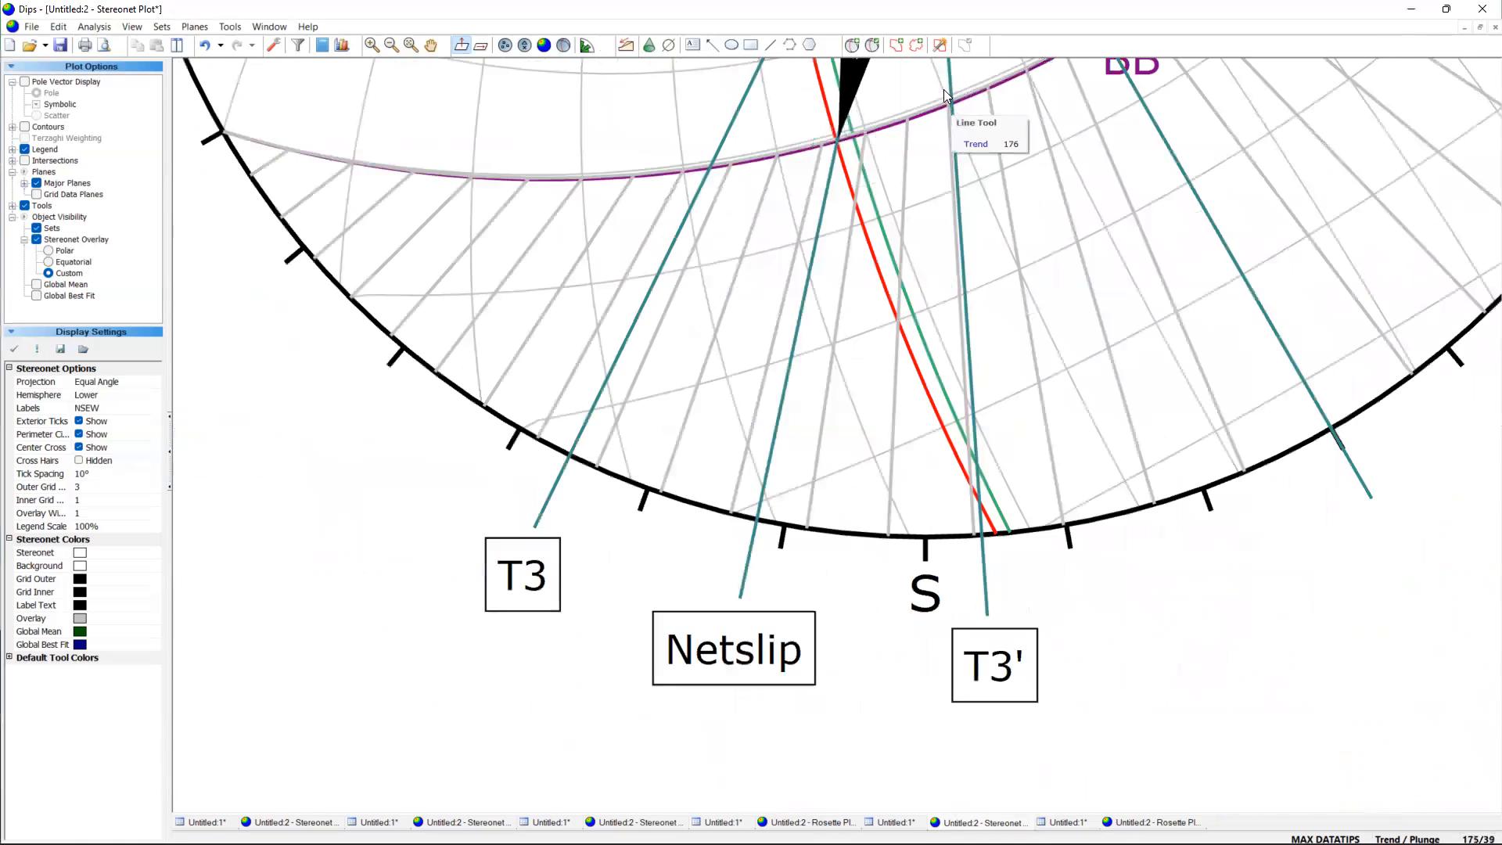
scroll(944, 94, up, 2)
scroll(967, 175, up, 2)
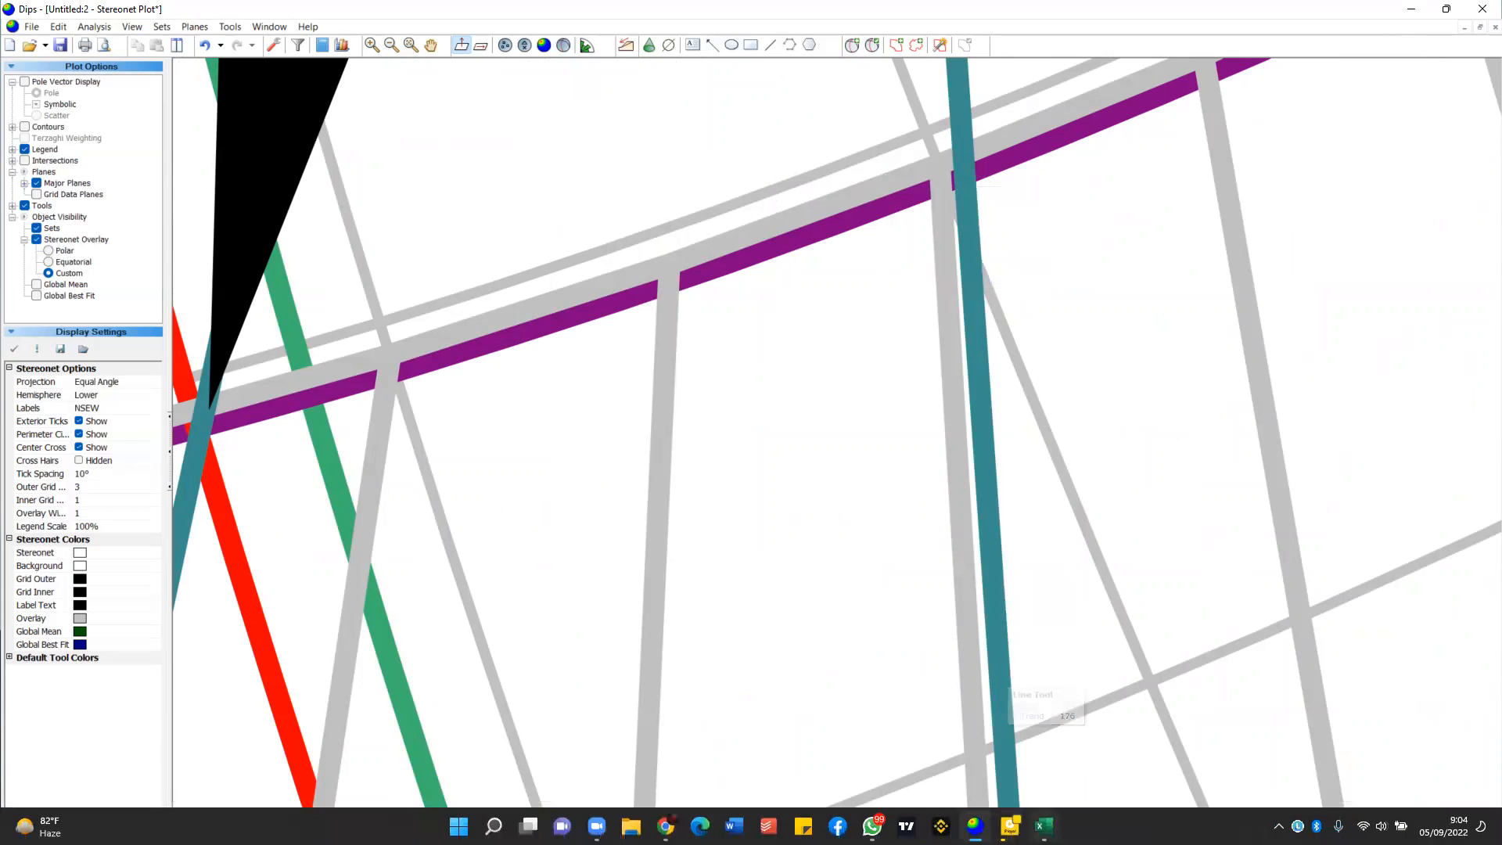
Switch to the Excel workbook and move the 27,205 value from cell I10 to cell I11 for T3.
click(1044, 827)
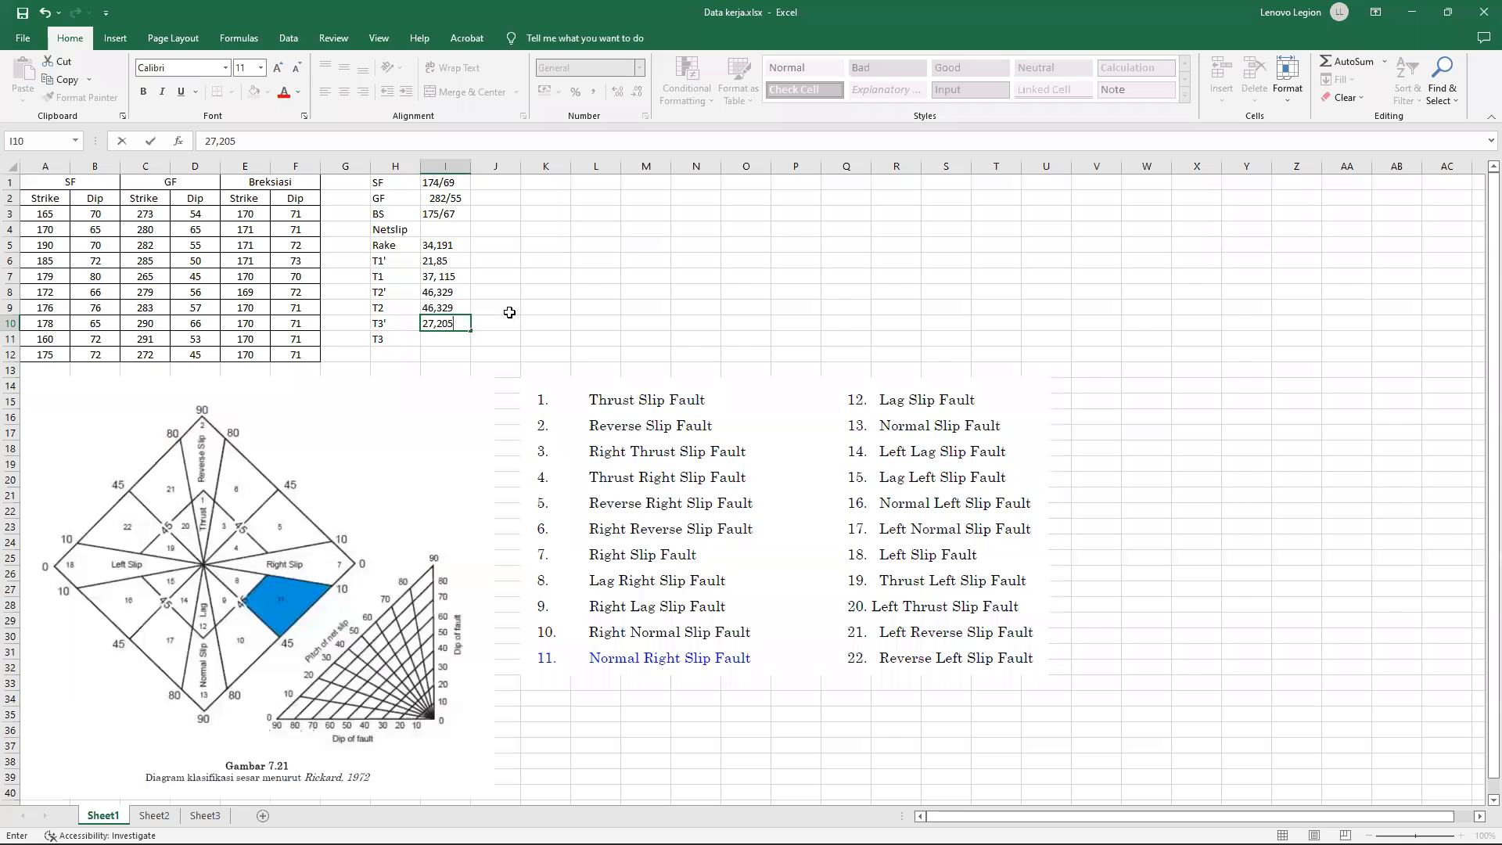
click(505, 311)
click(442, 320)
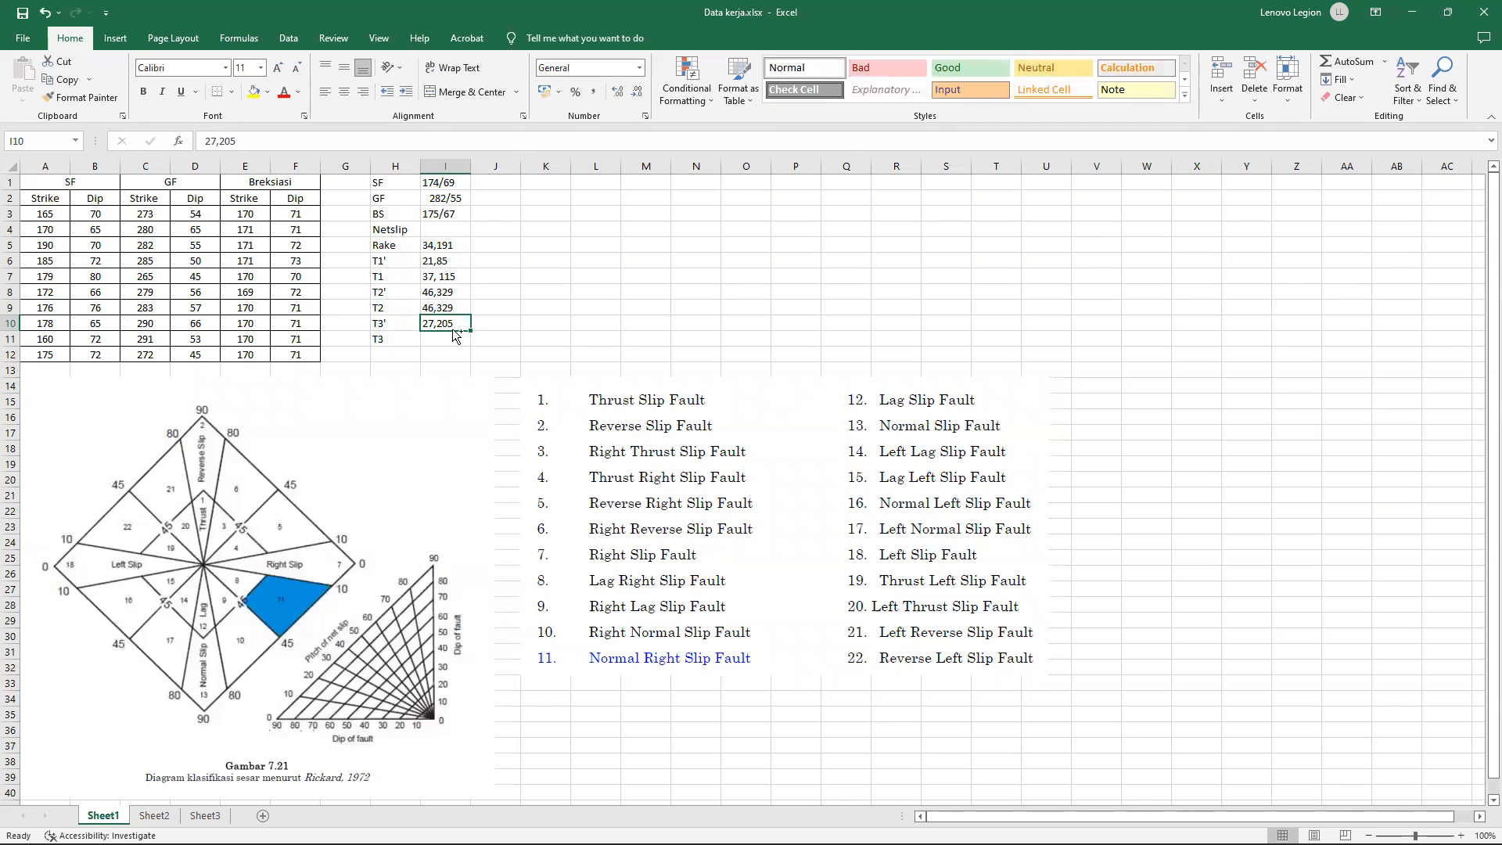
key(ctrl+c)
click(453, 335)
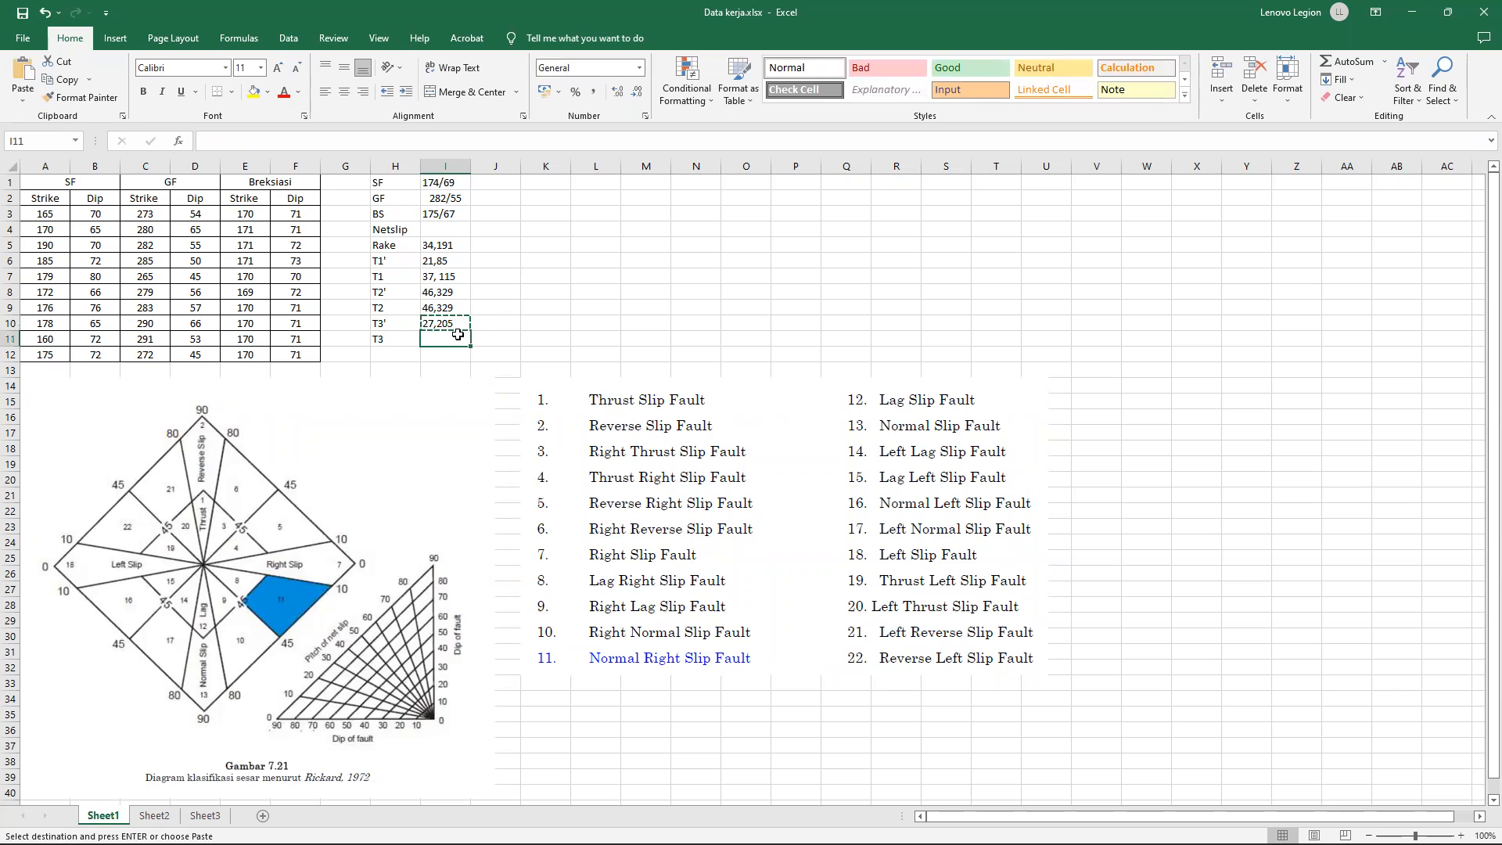
key(Return)
Enter 39,175 for T3' in cell I10.
click(439, 323)
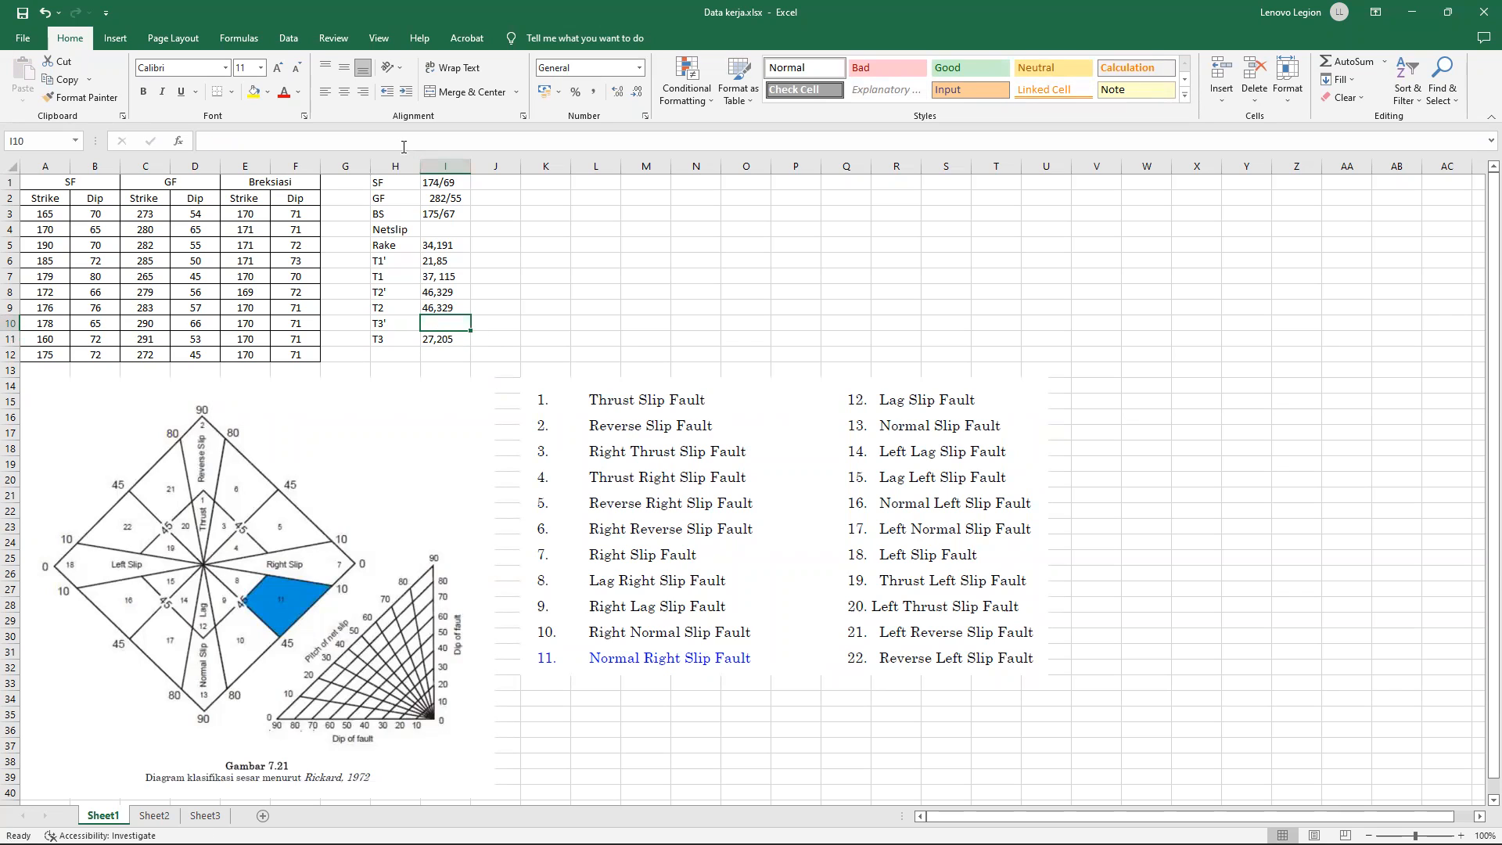
click(403, 143)
text(3)
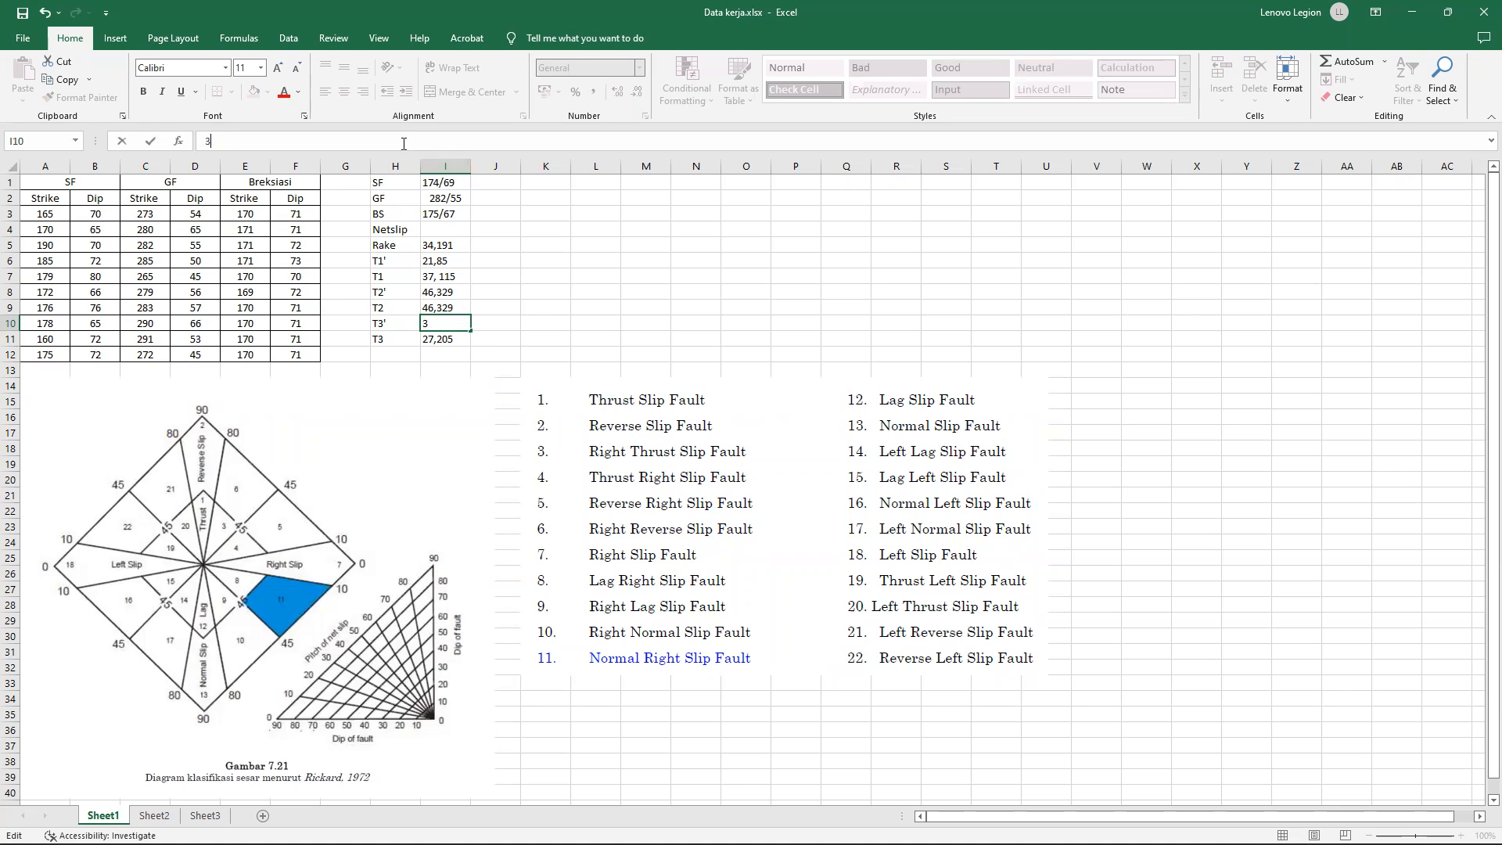
text(895)
click(619, 290)
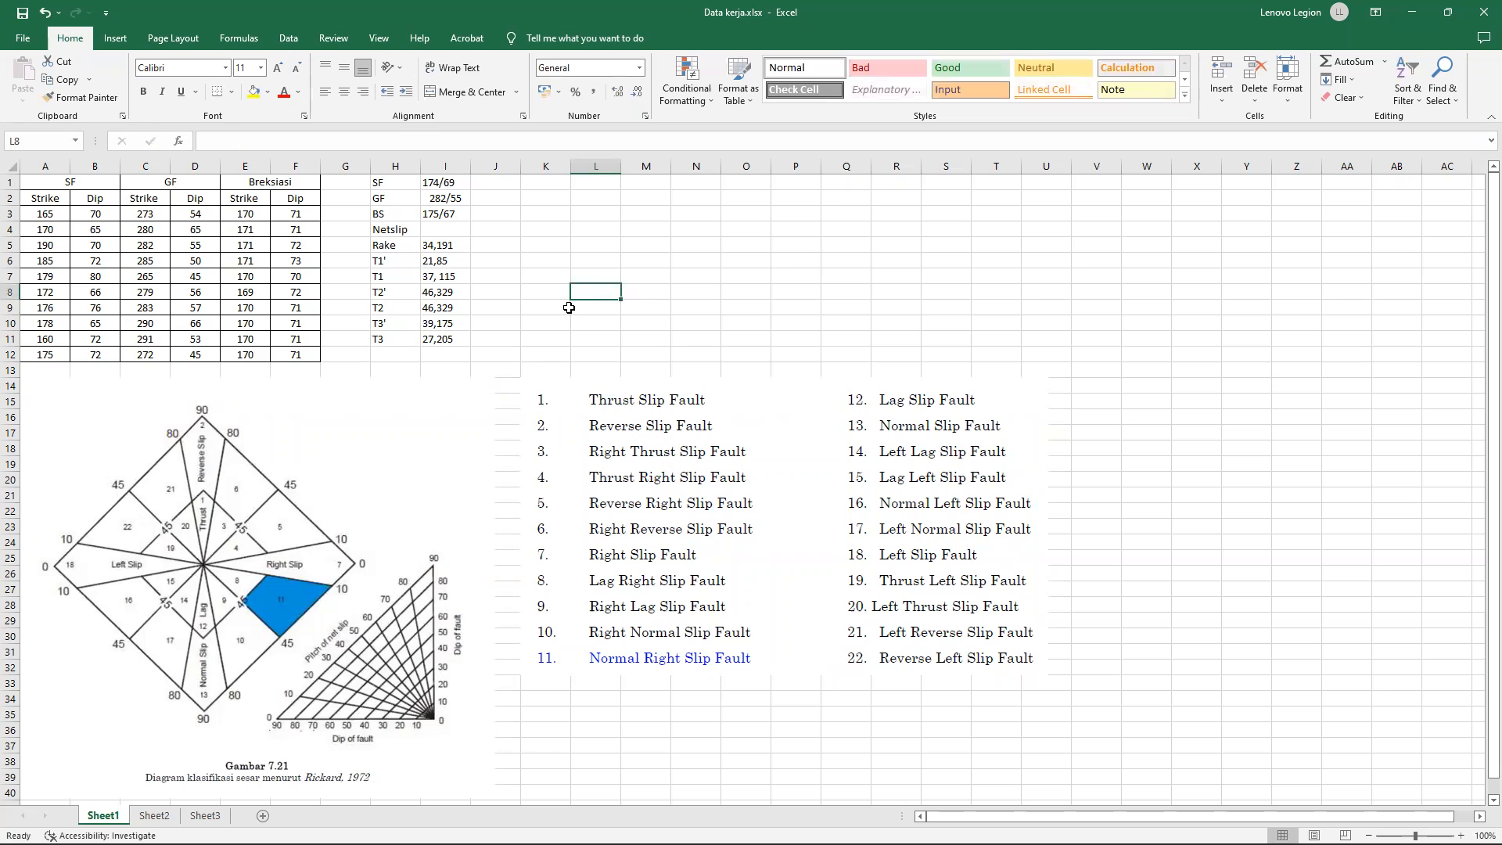
Move the 34,191 value from the Rake cell I5 up to the Netslip cell I4.
click(454, 243)
drag(454, 244, 448, 228)
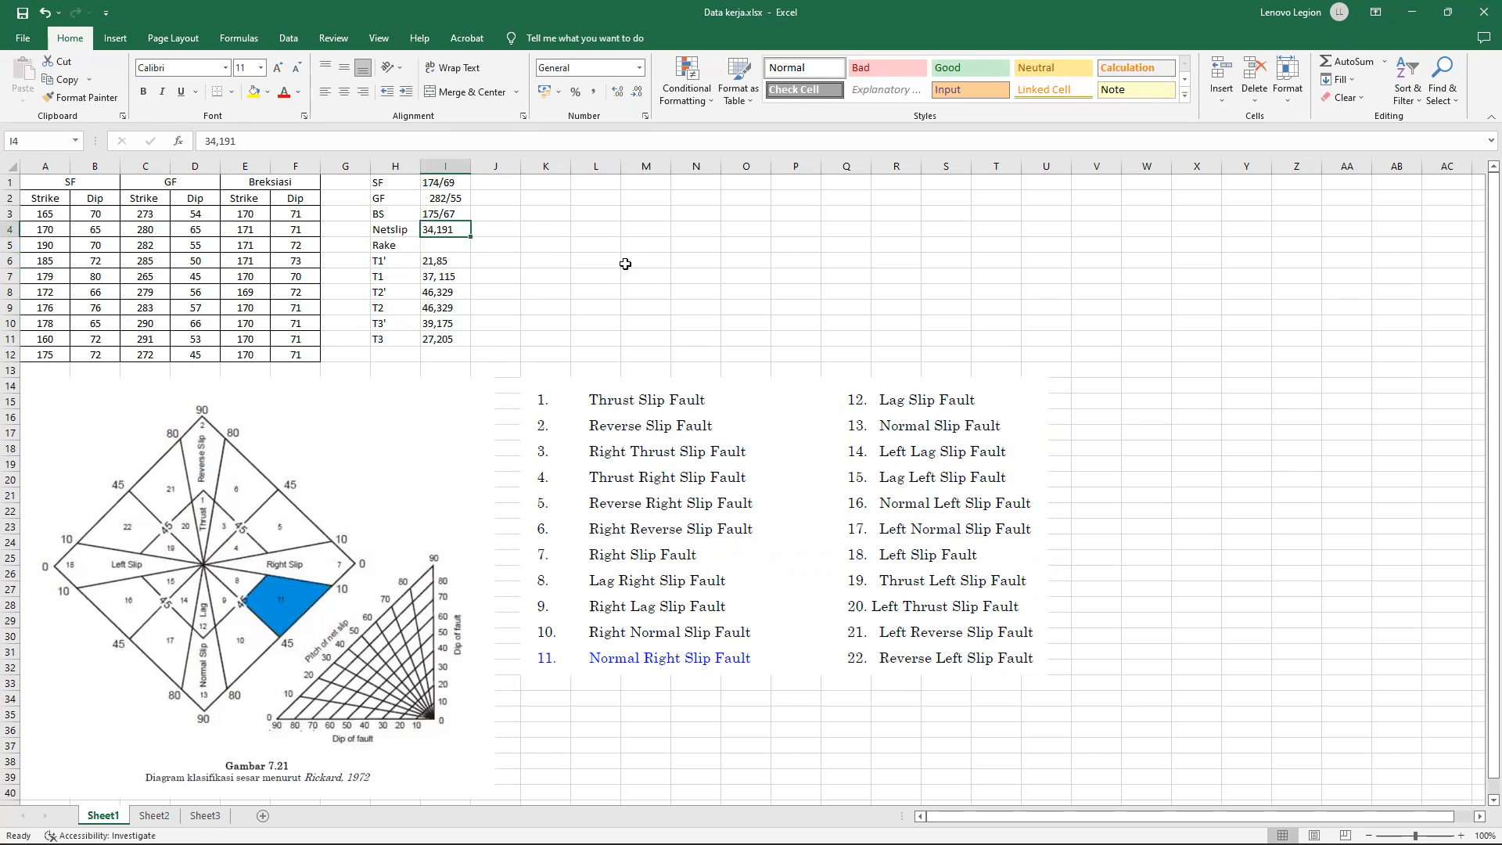
click(532, 258)
scroll(503, 308, down, 7)
scroll(638, 485, up, 7)
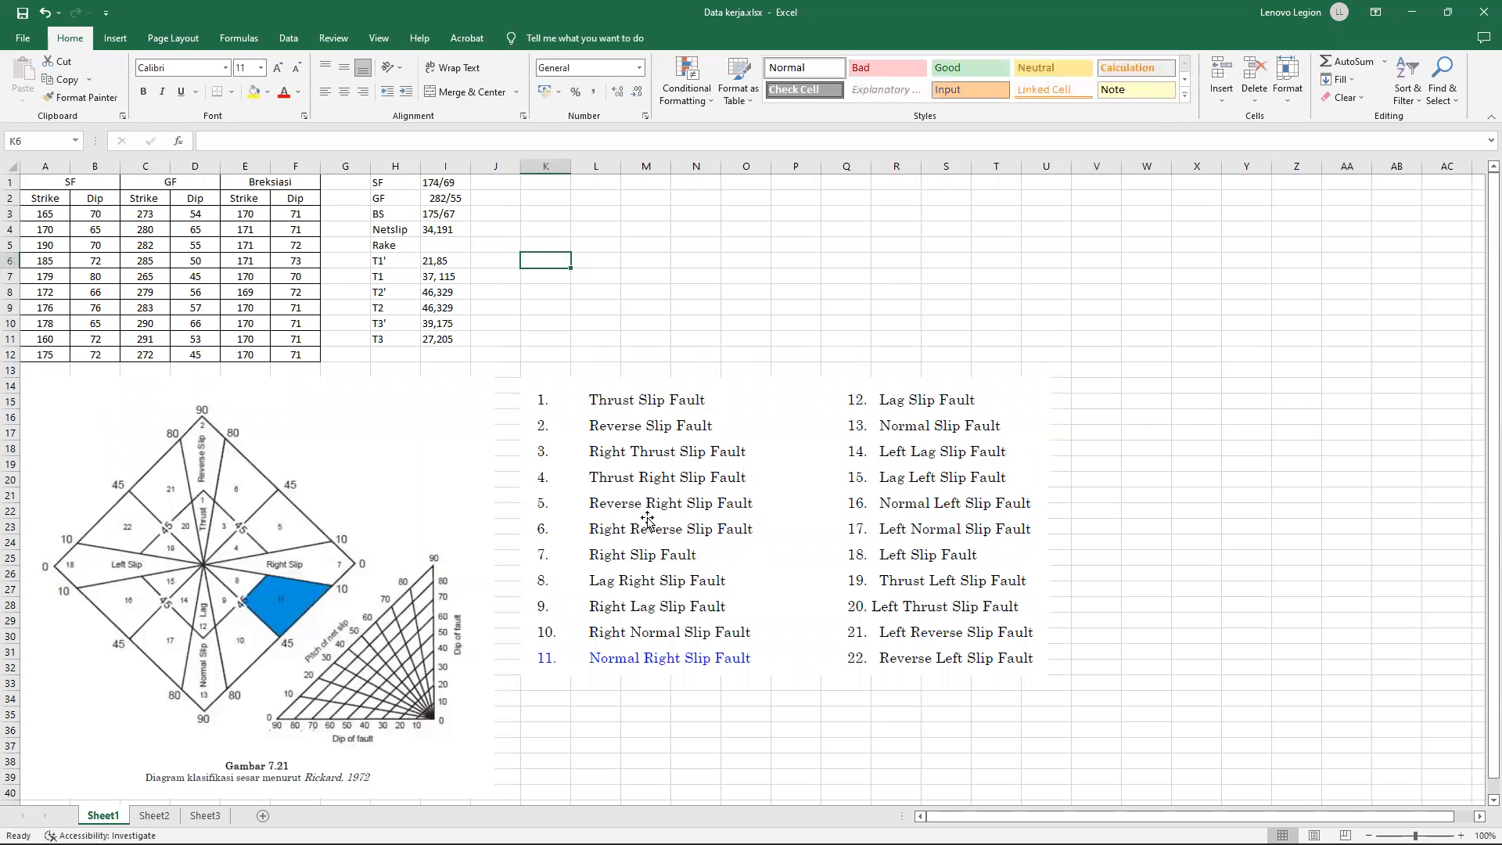
In Dips, measure the angle from a point near the GF plane's label, about 24/54, to the Netslip line's perimeter end at 192/0.
click(449, 248)
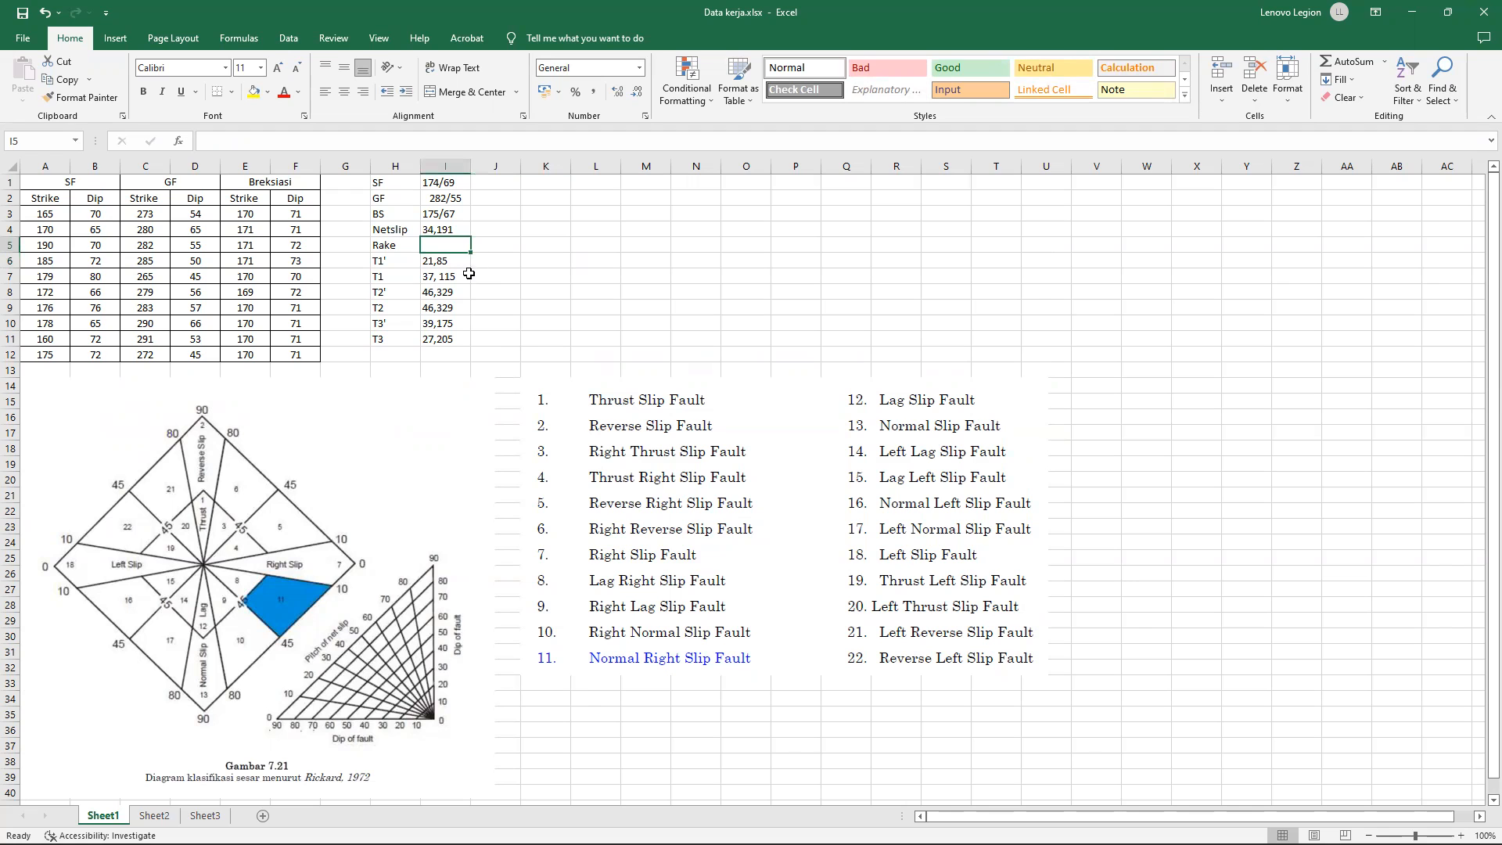
click(975, 829)
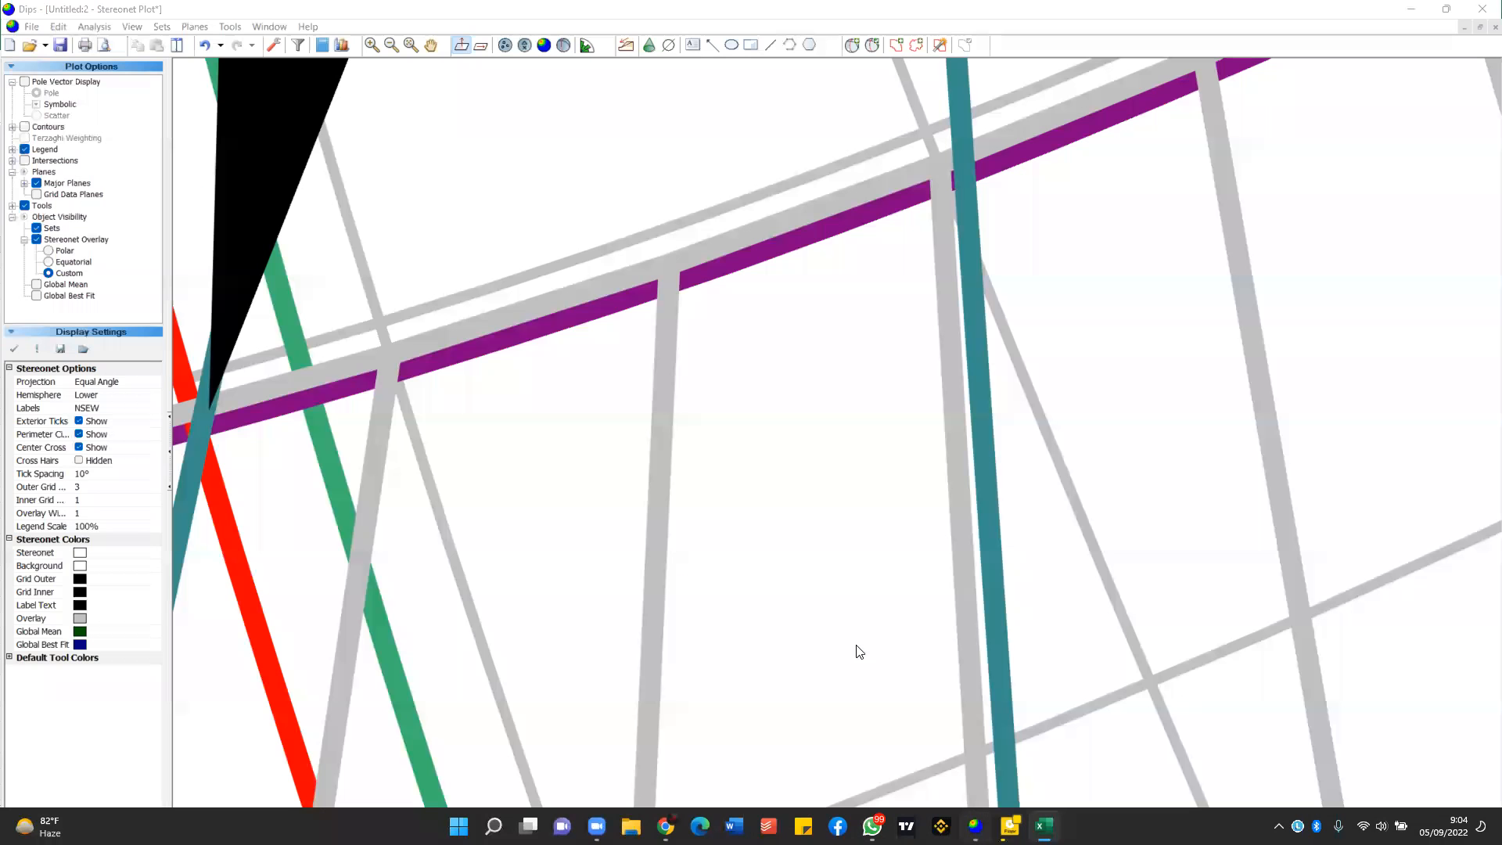
scroll(849, 514, down, 3)
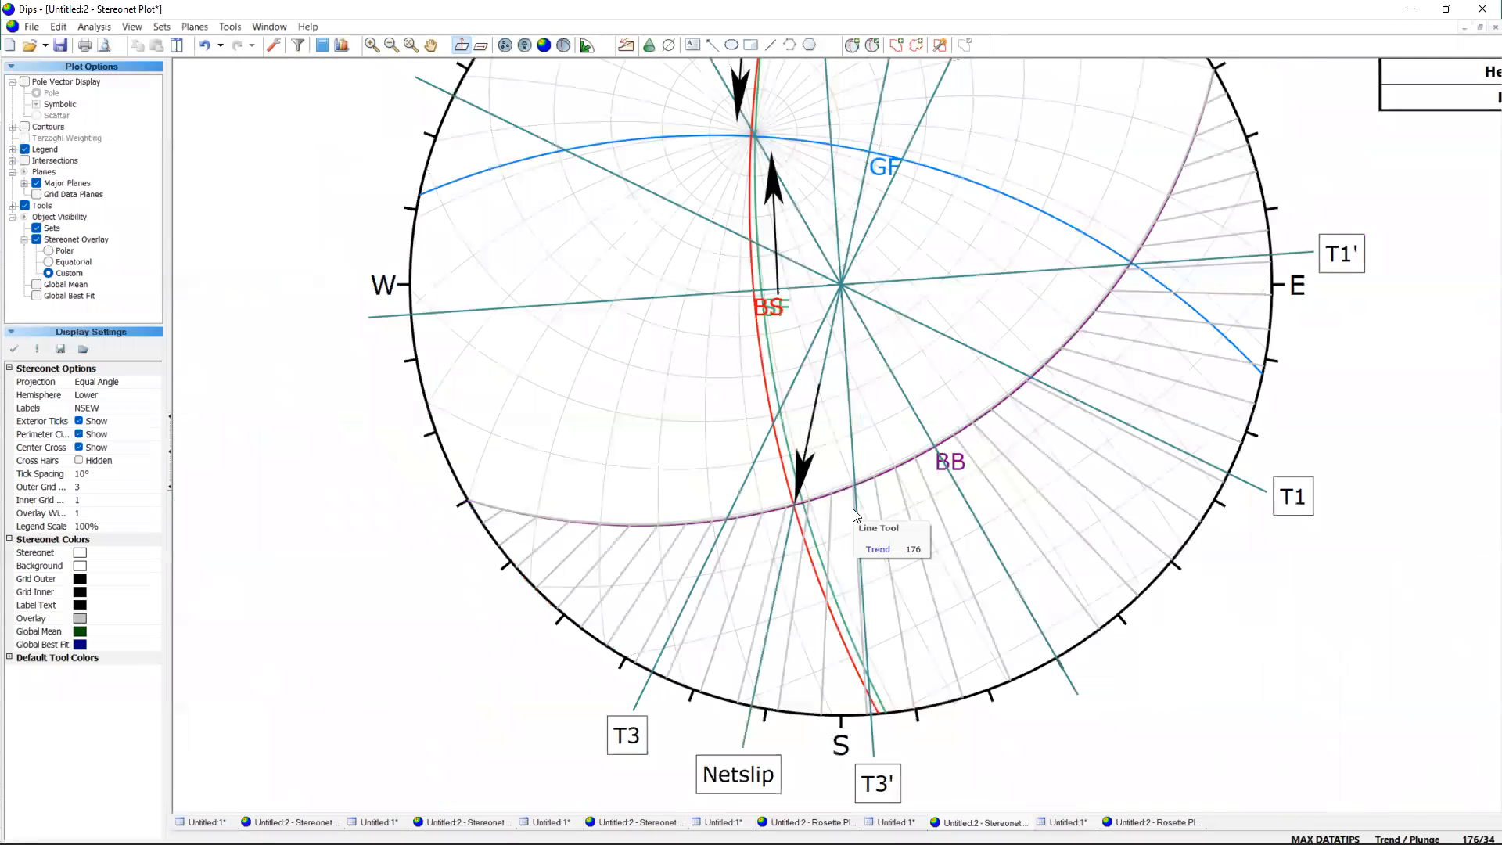
scroll(831, 327, down, 3)
click(230, 27)
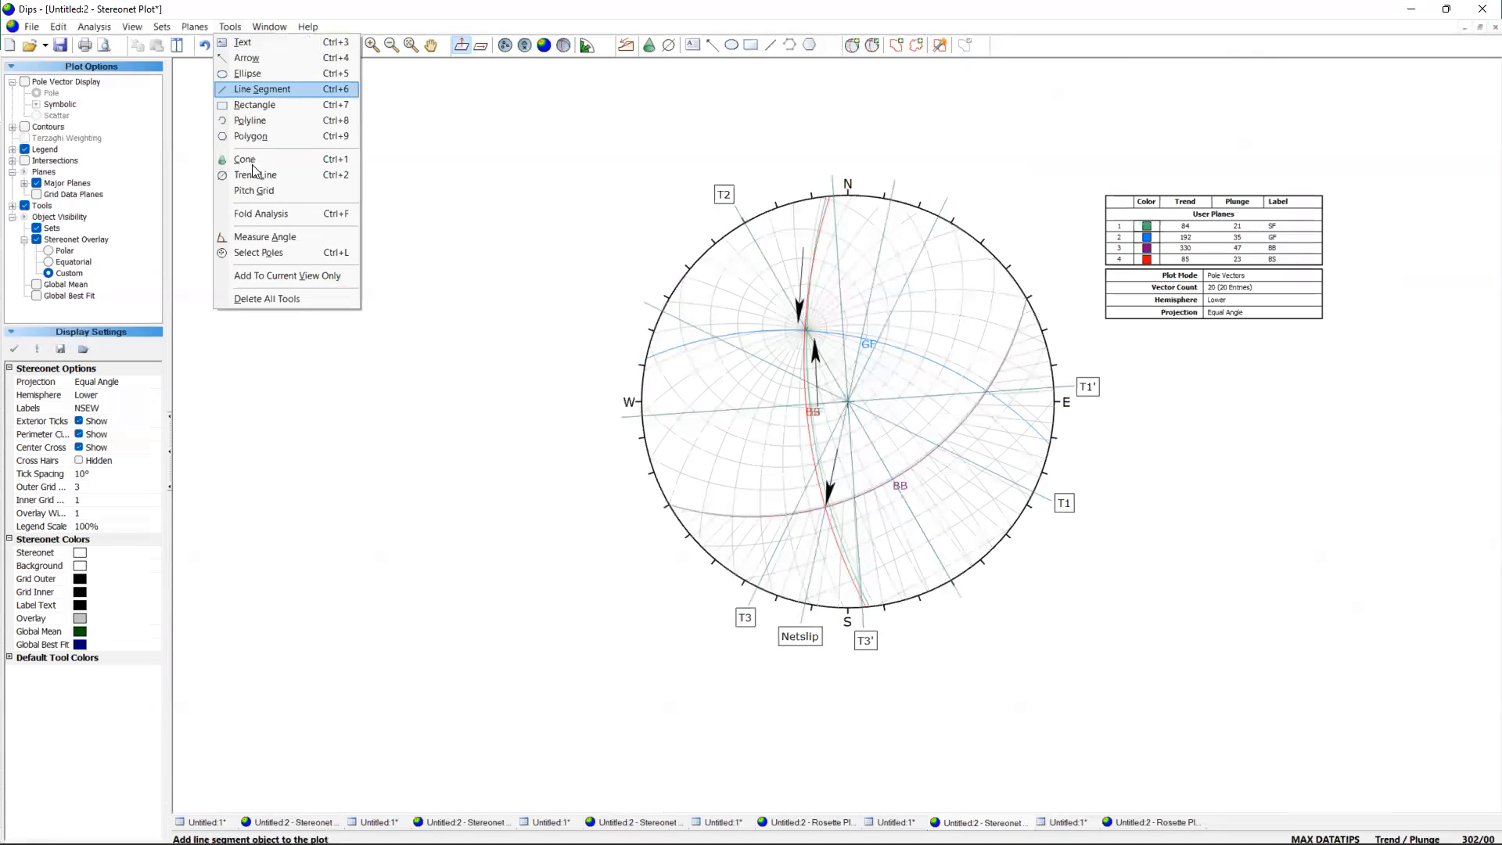
click(268, 237)
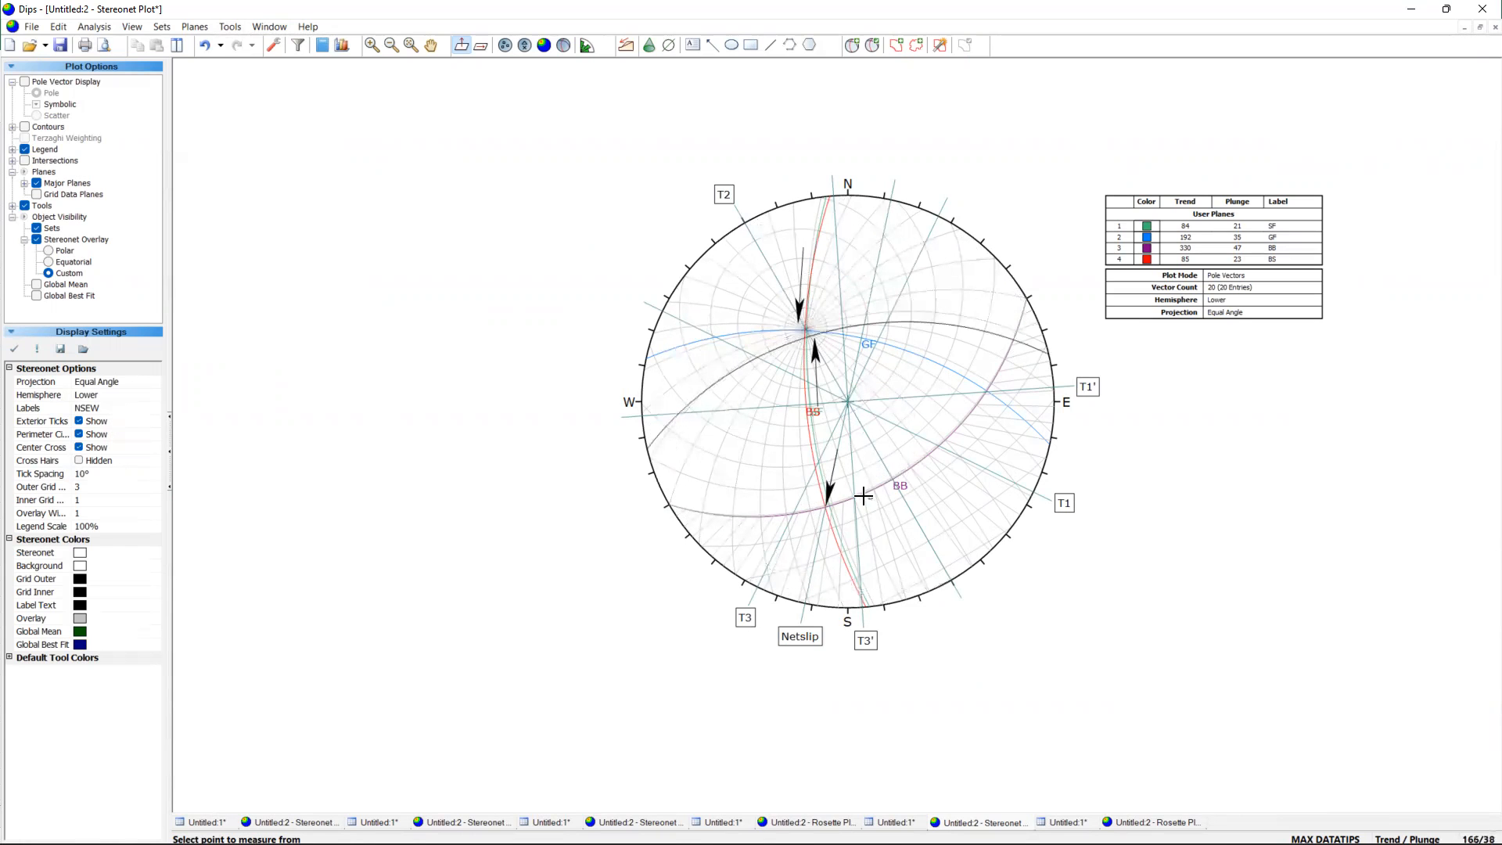
scroll(876, 510, up, 3)
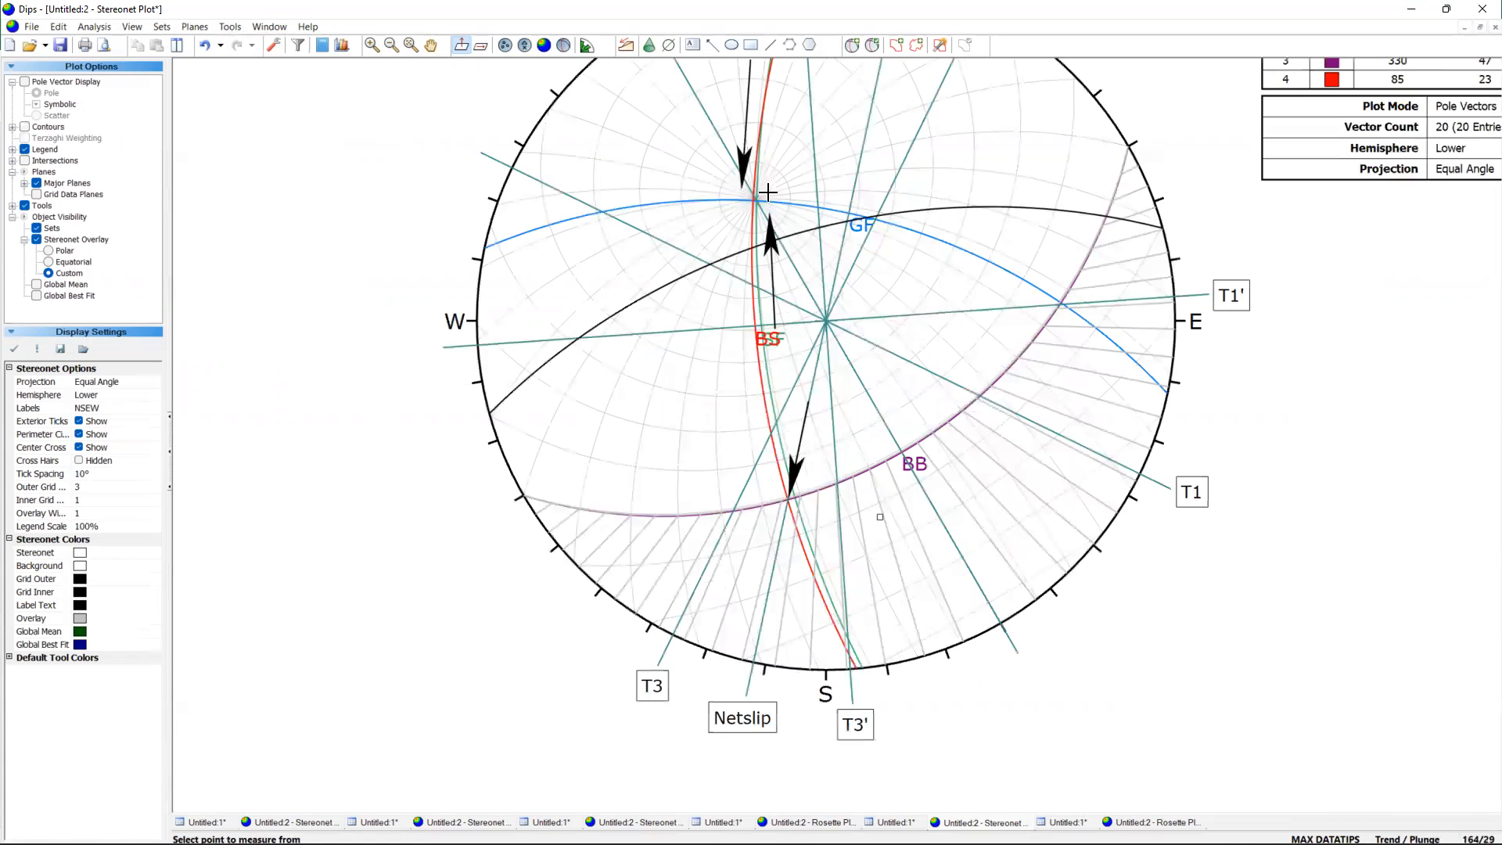
click(871, 217)
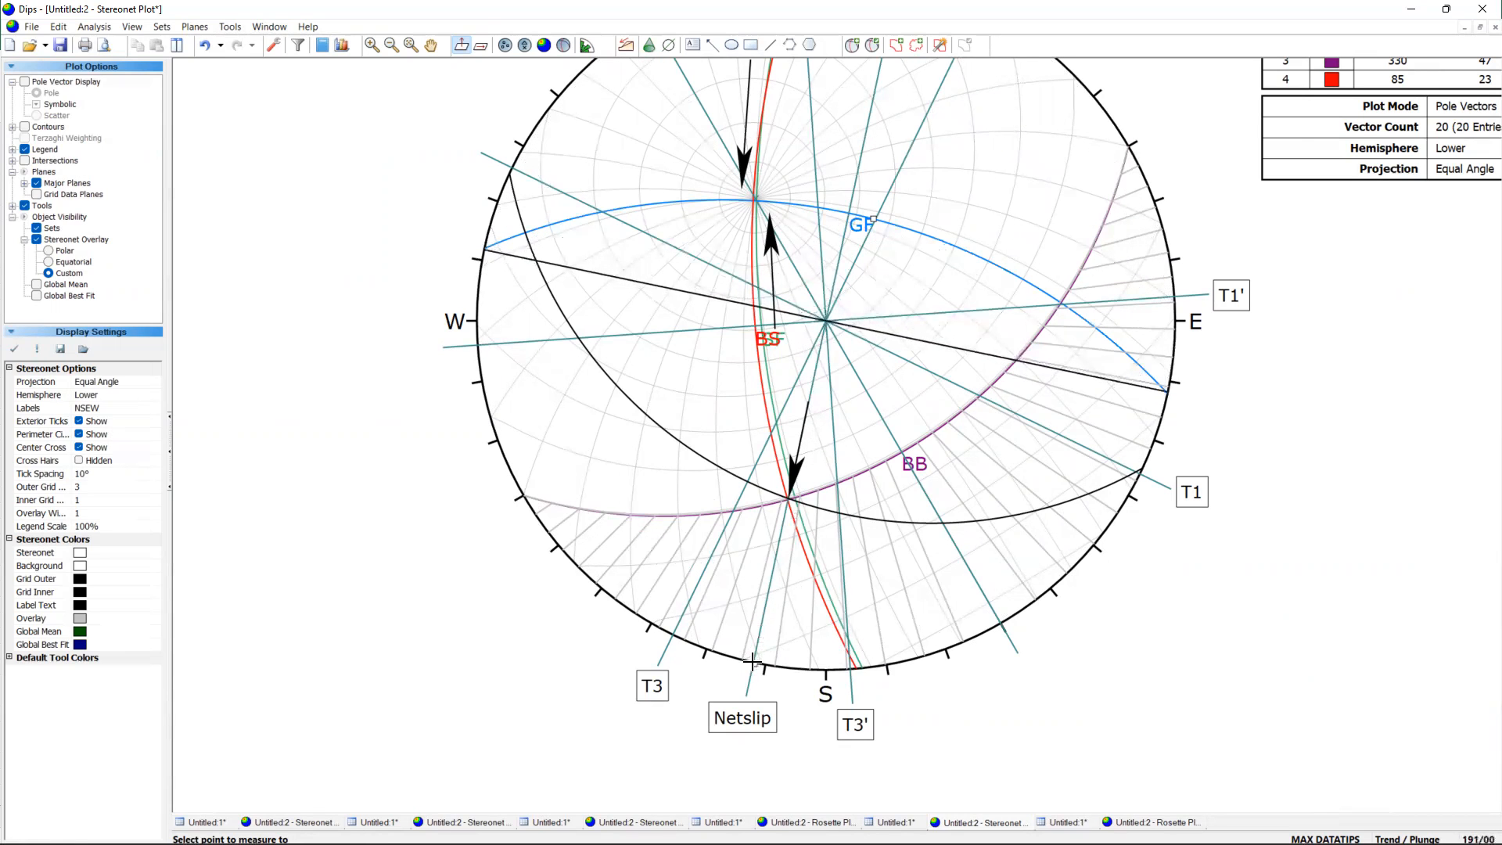
scroll(749, 662, up, 3)
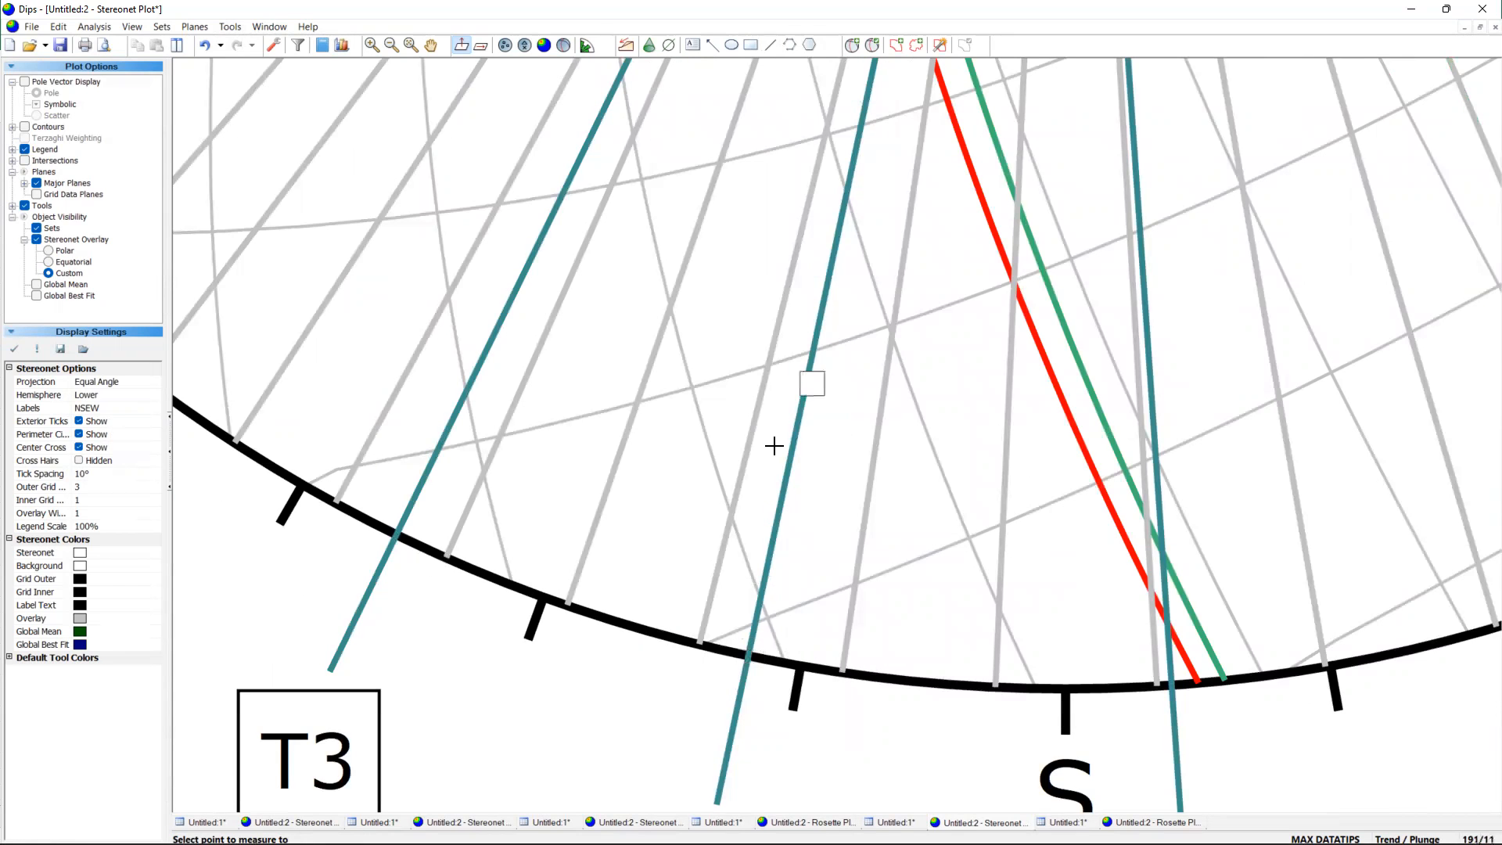
scroll(756, 622, down, 3)
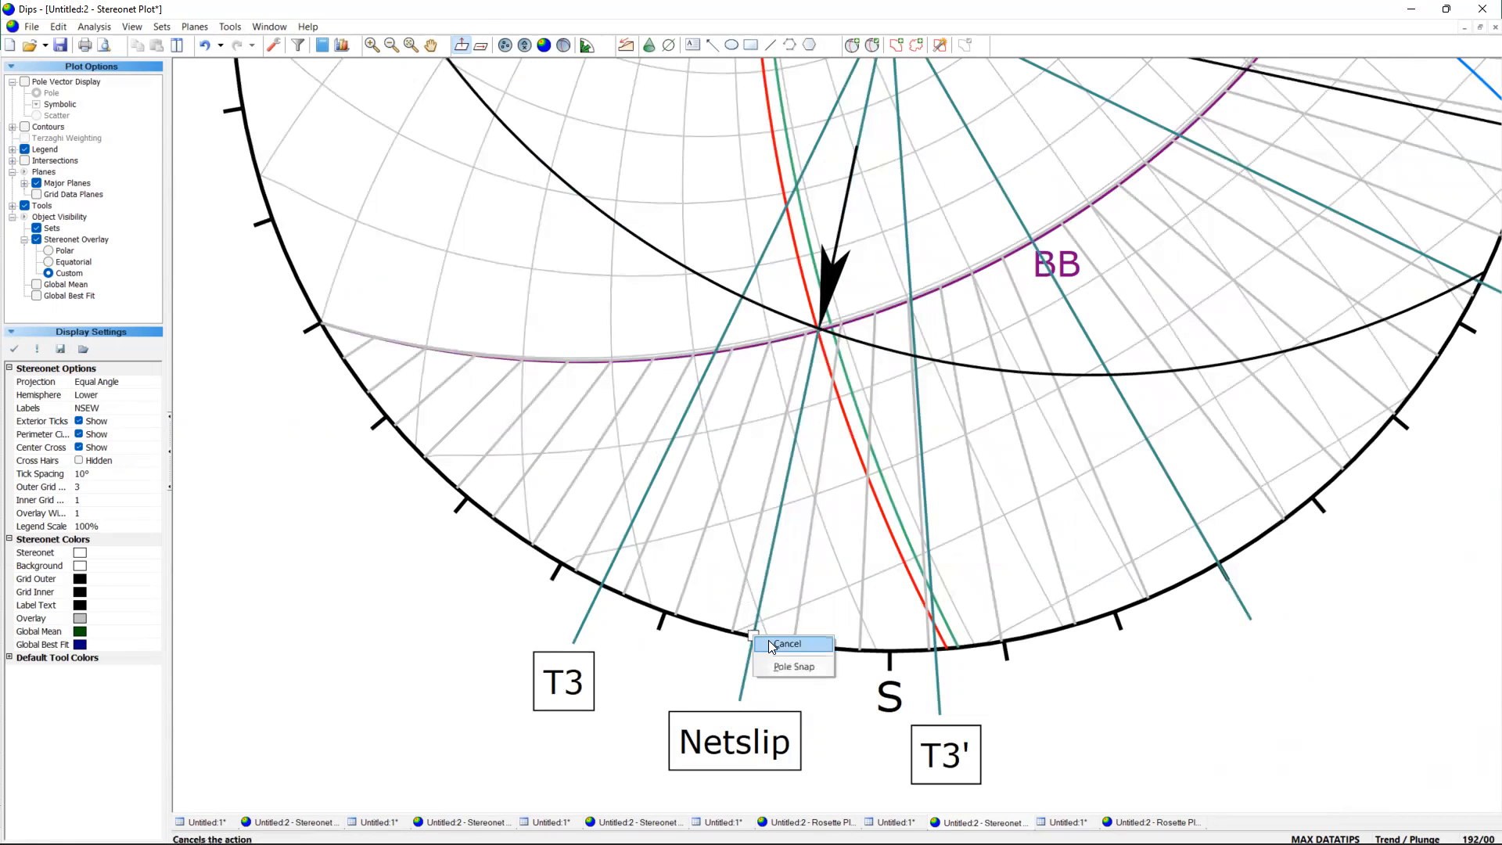
click(753, 638)
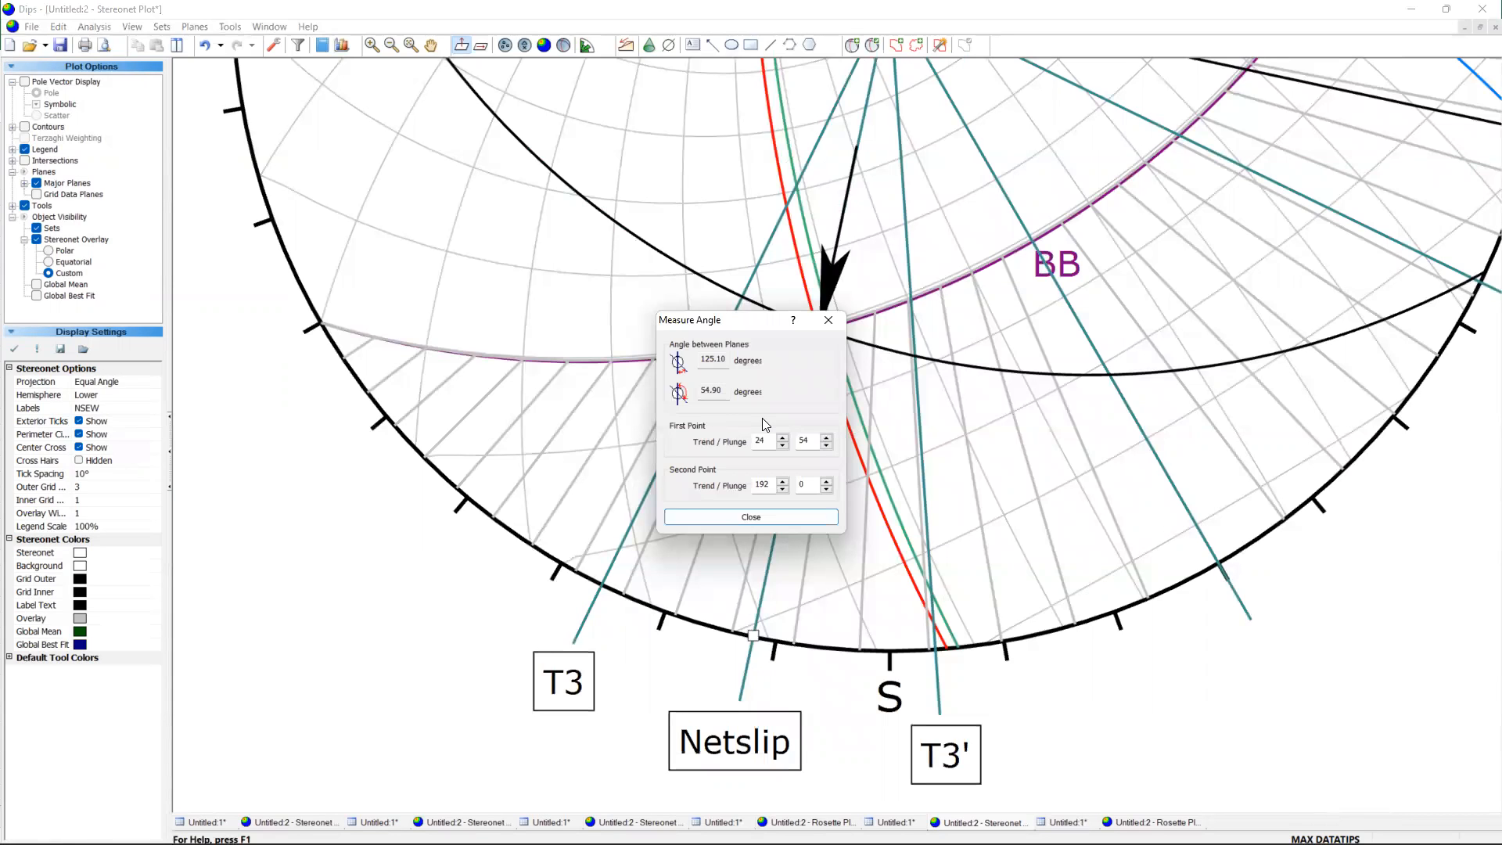
drag(724, 391, 700, 390)
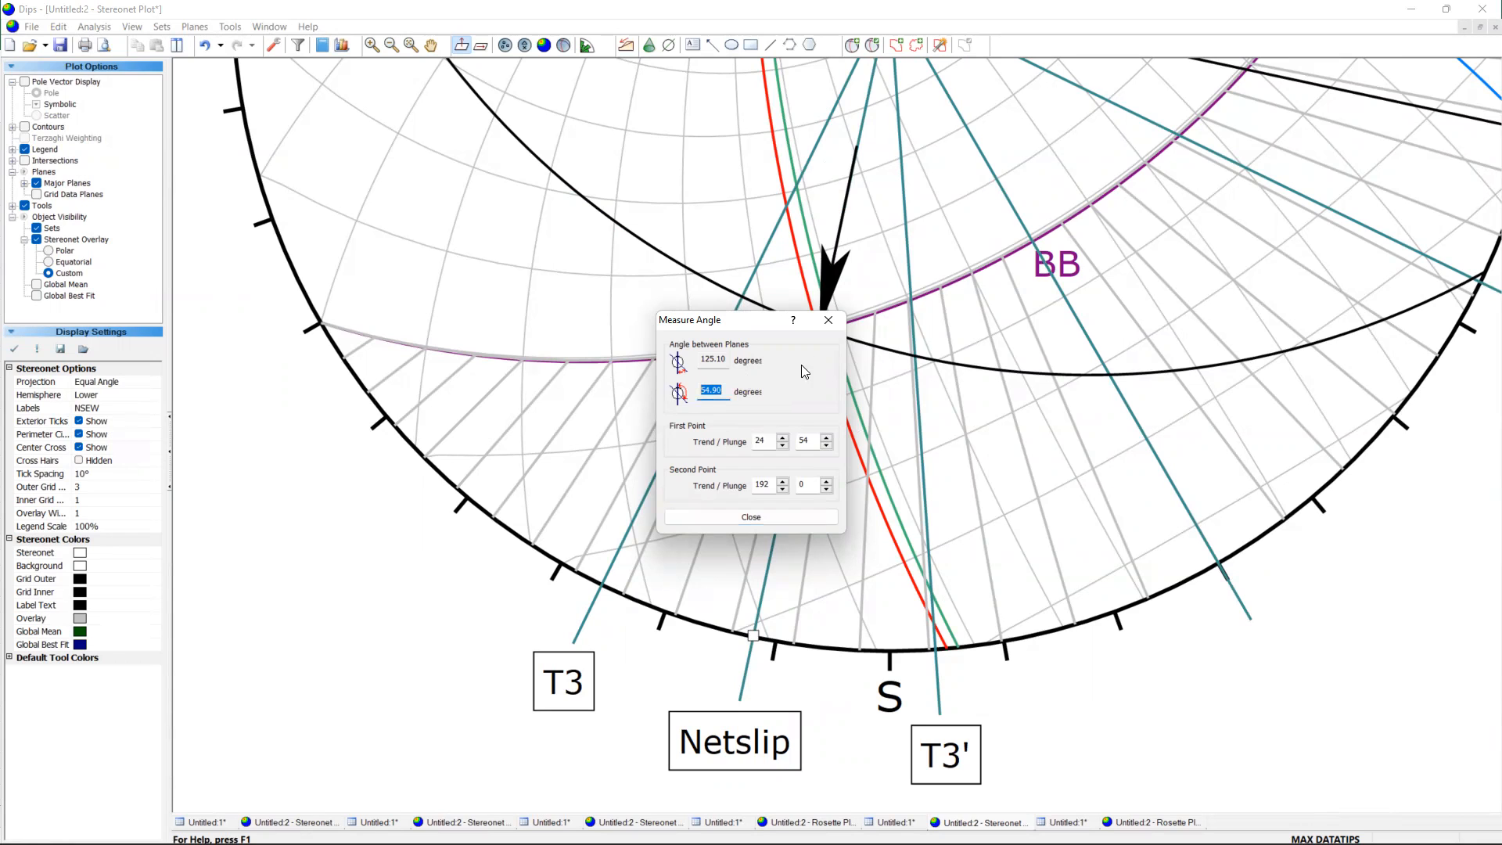
click(835, 325)
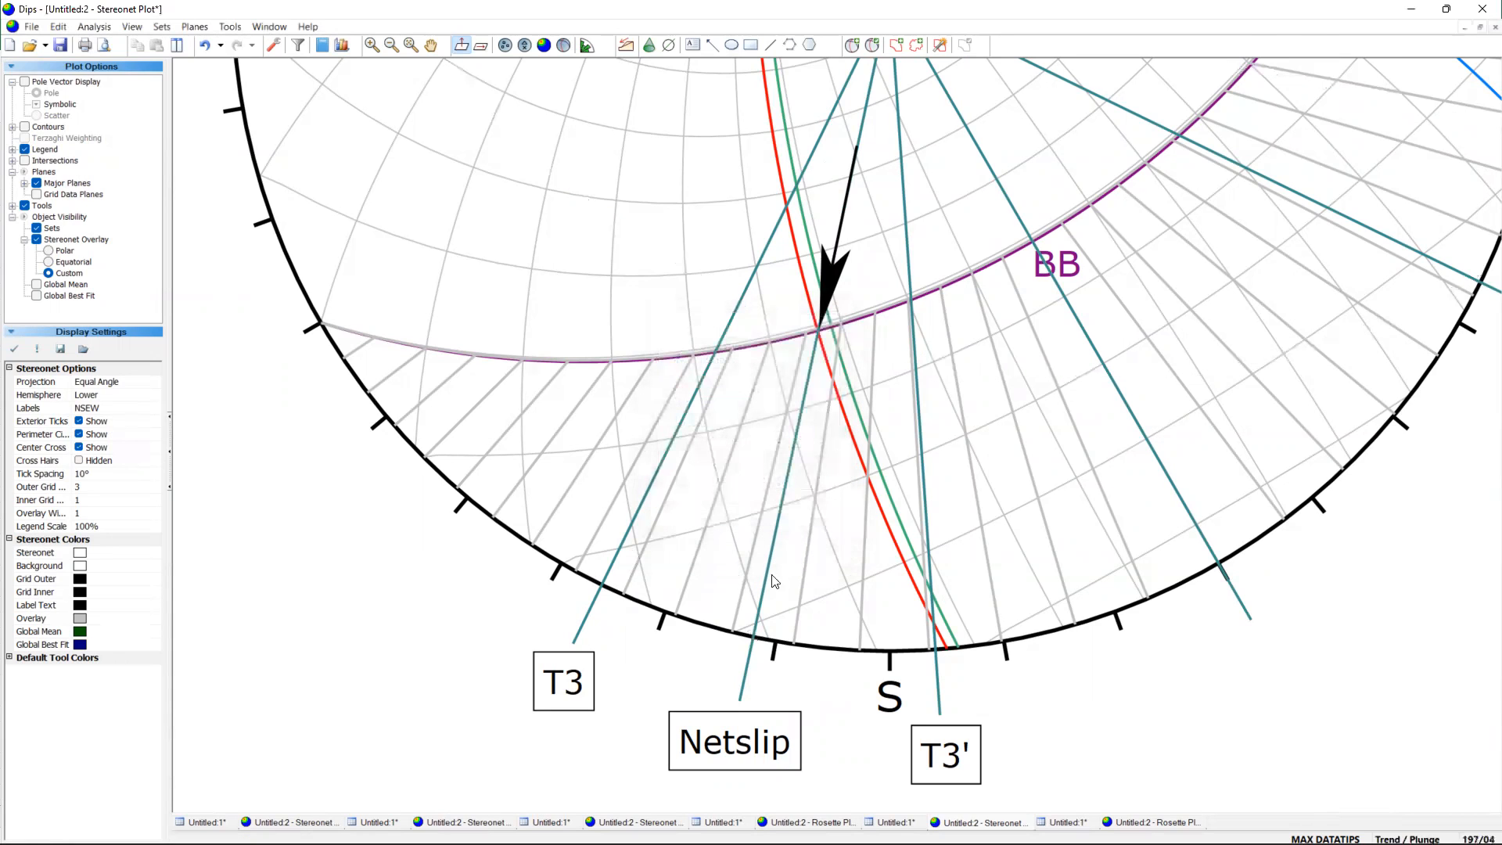
Switch to the Excel workbook and enter 60 for Rake in cell I5.
click(1043, 827)
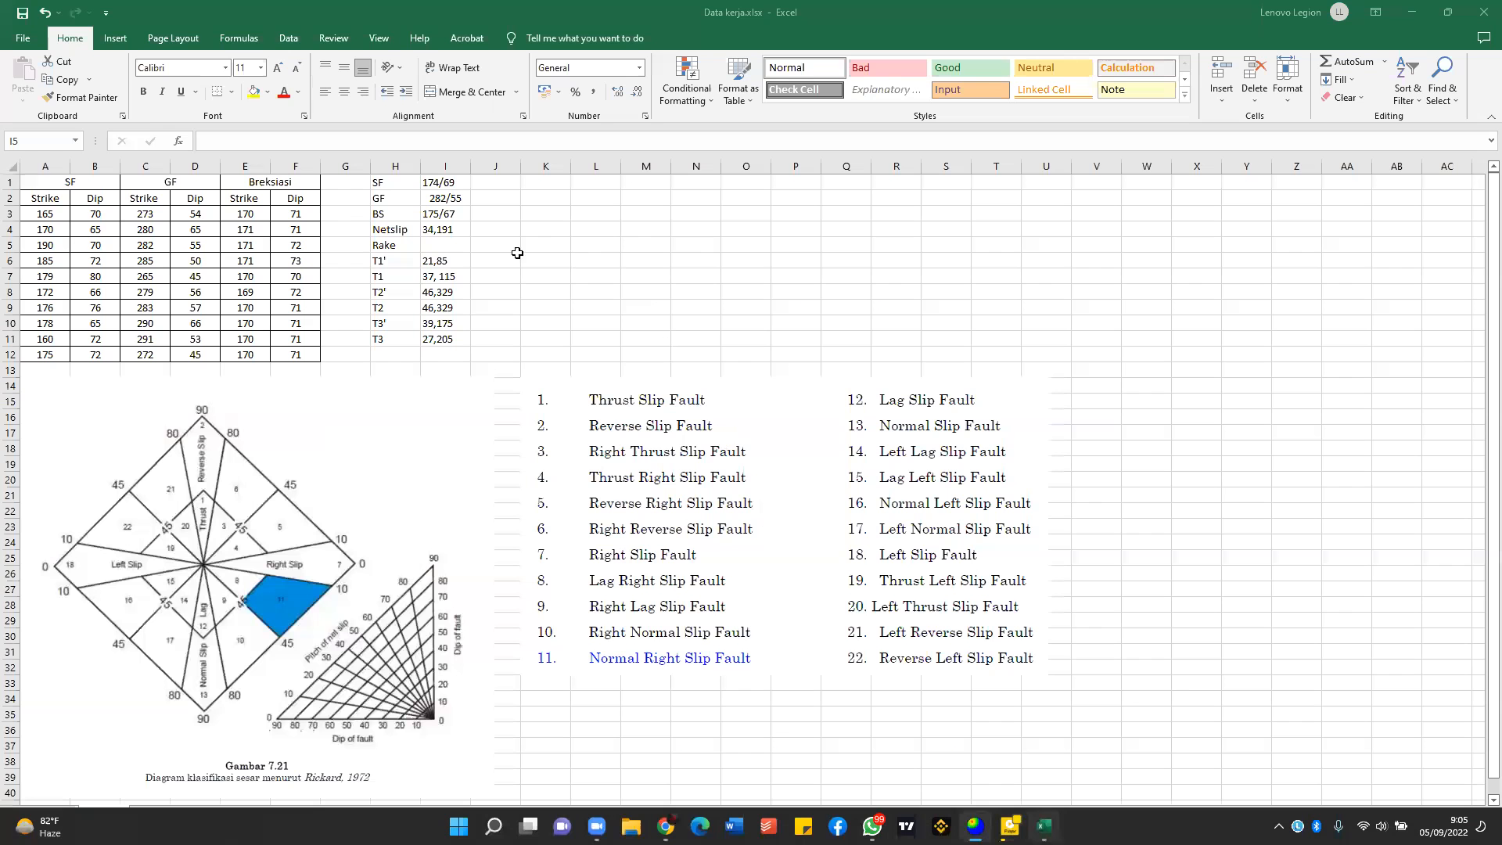
click(457, 244)
text(60)
click(558, 242)
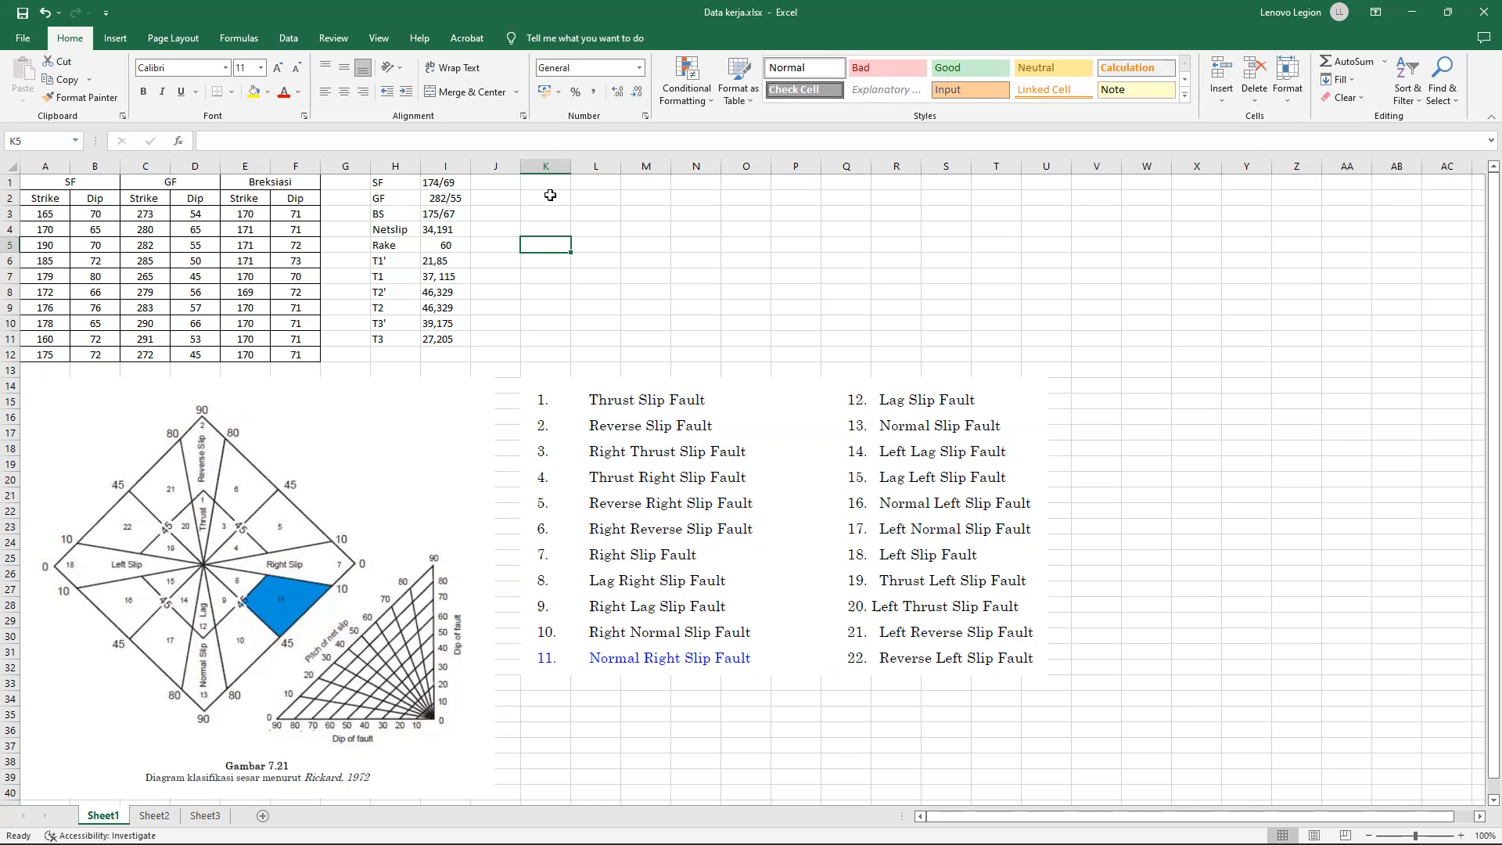
click(453, 245)
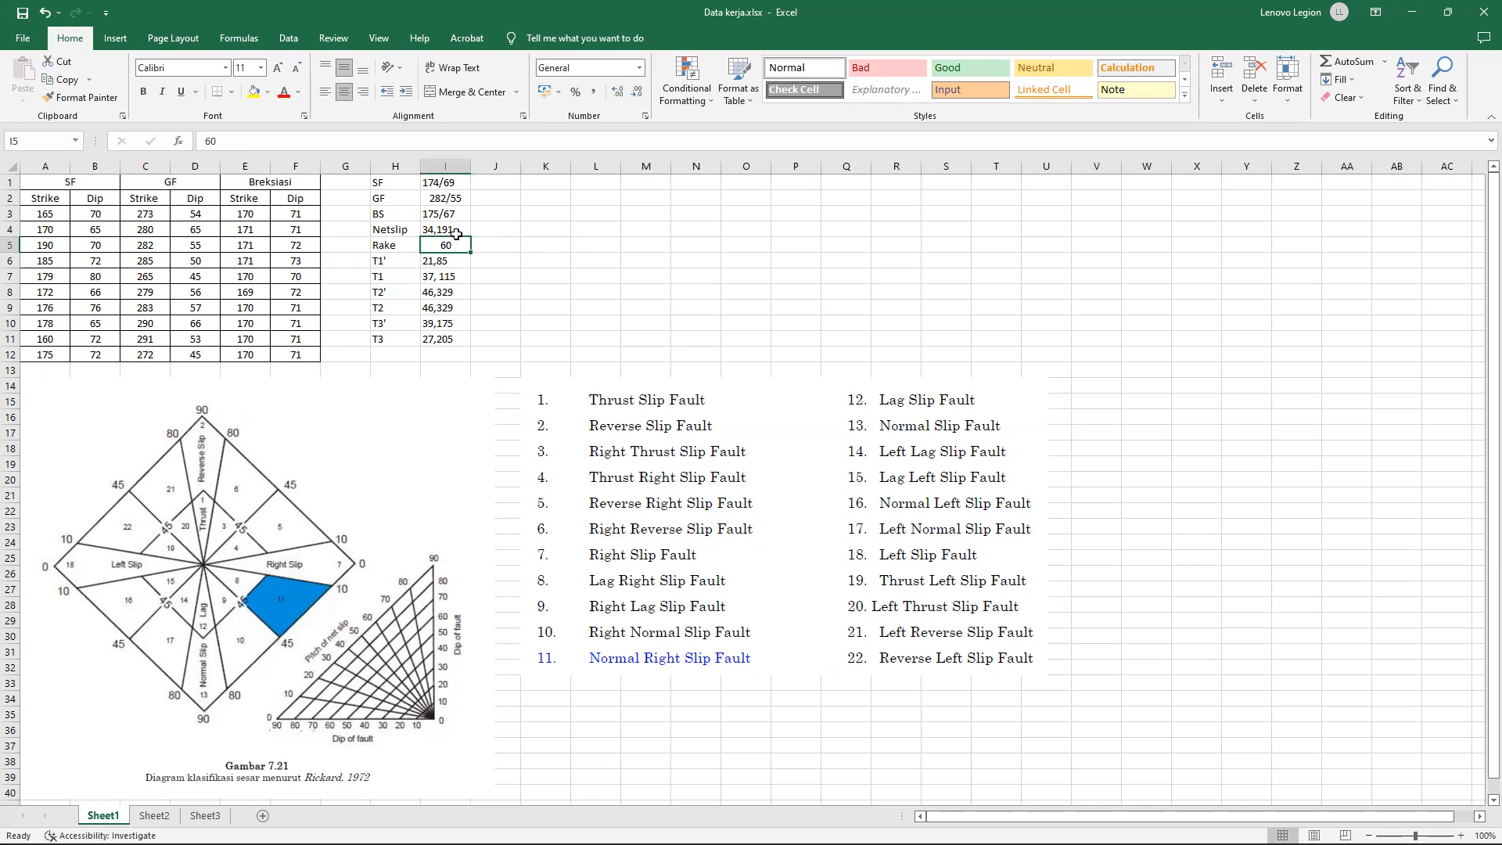
click(457, 216)
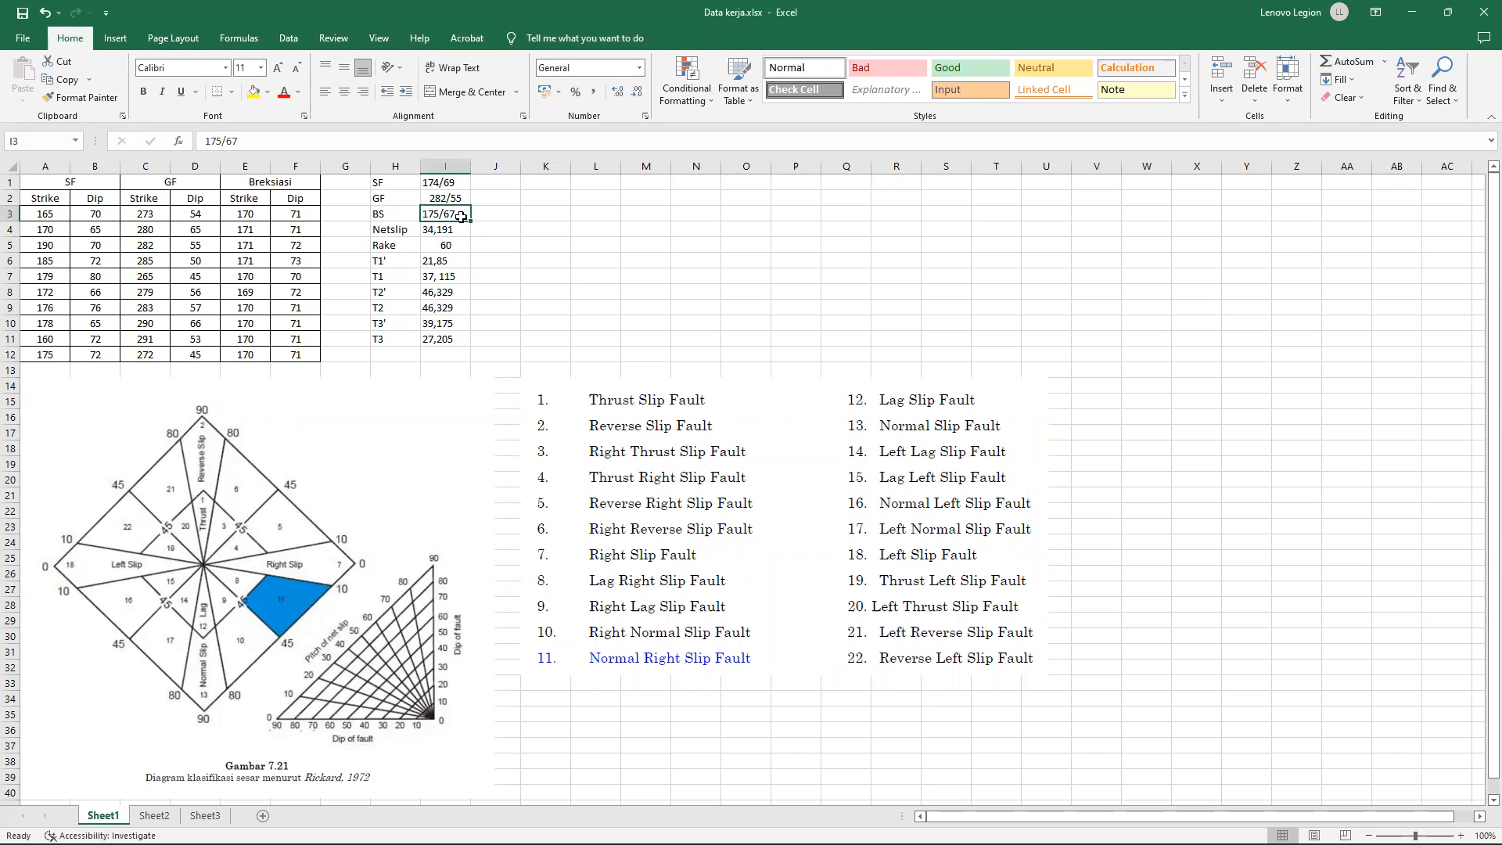
mouse_move(708, 842)
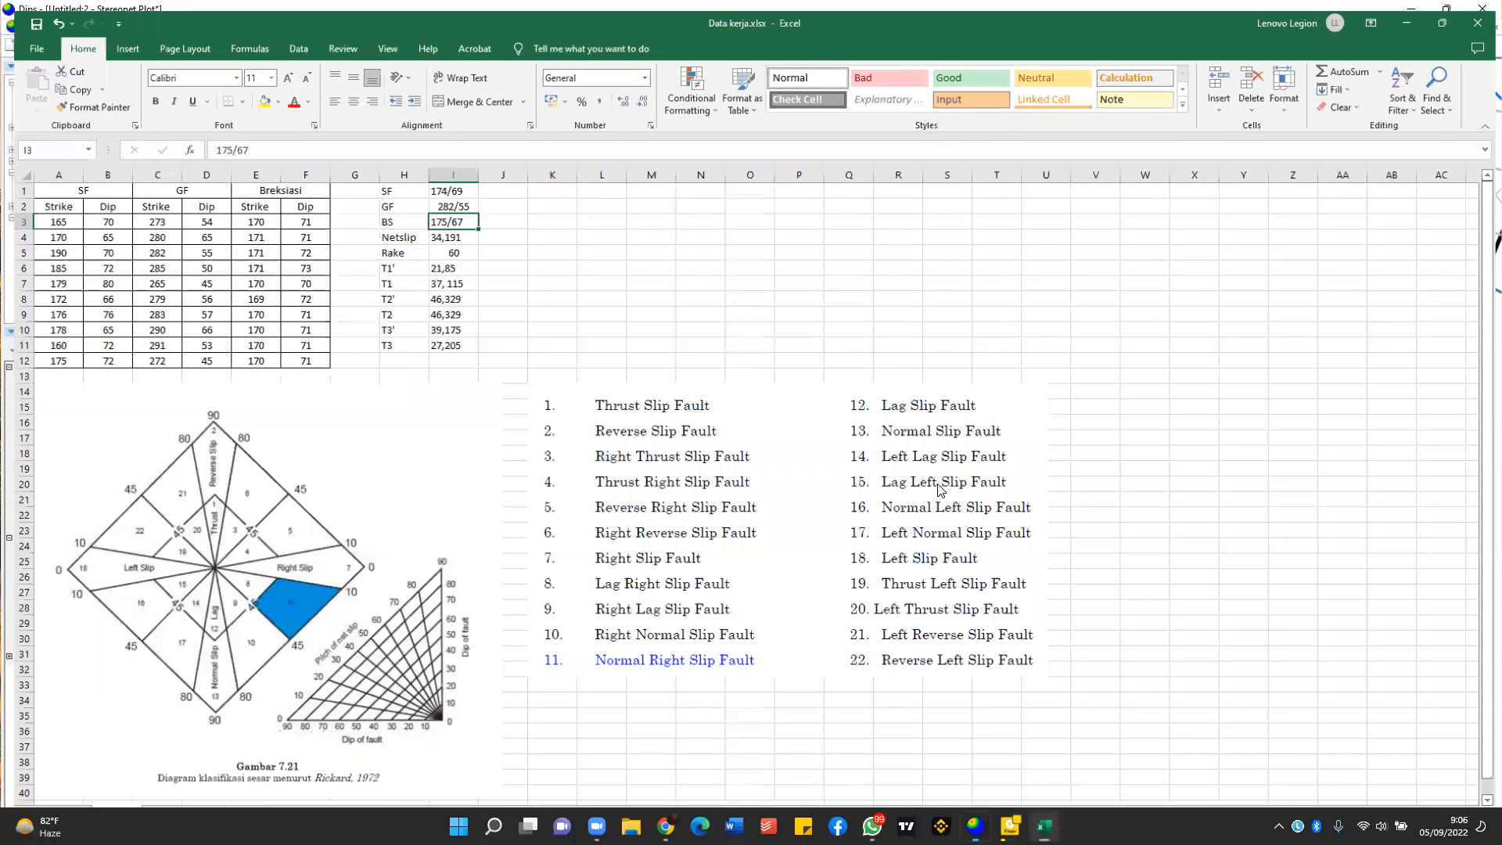
key(alt+Tab)
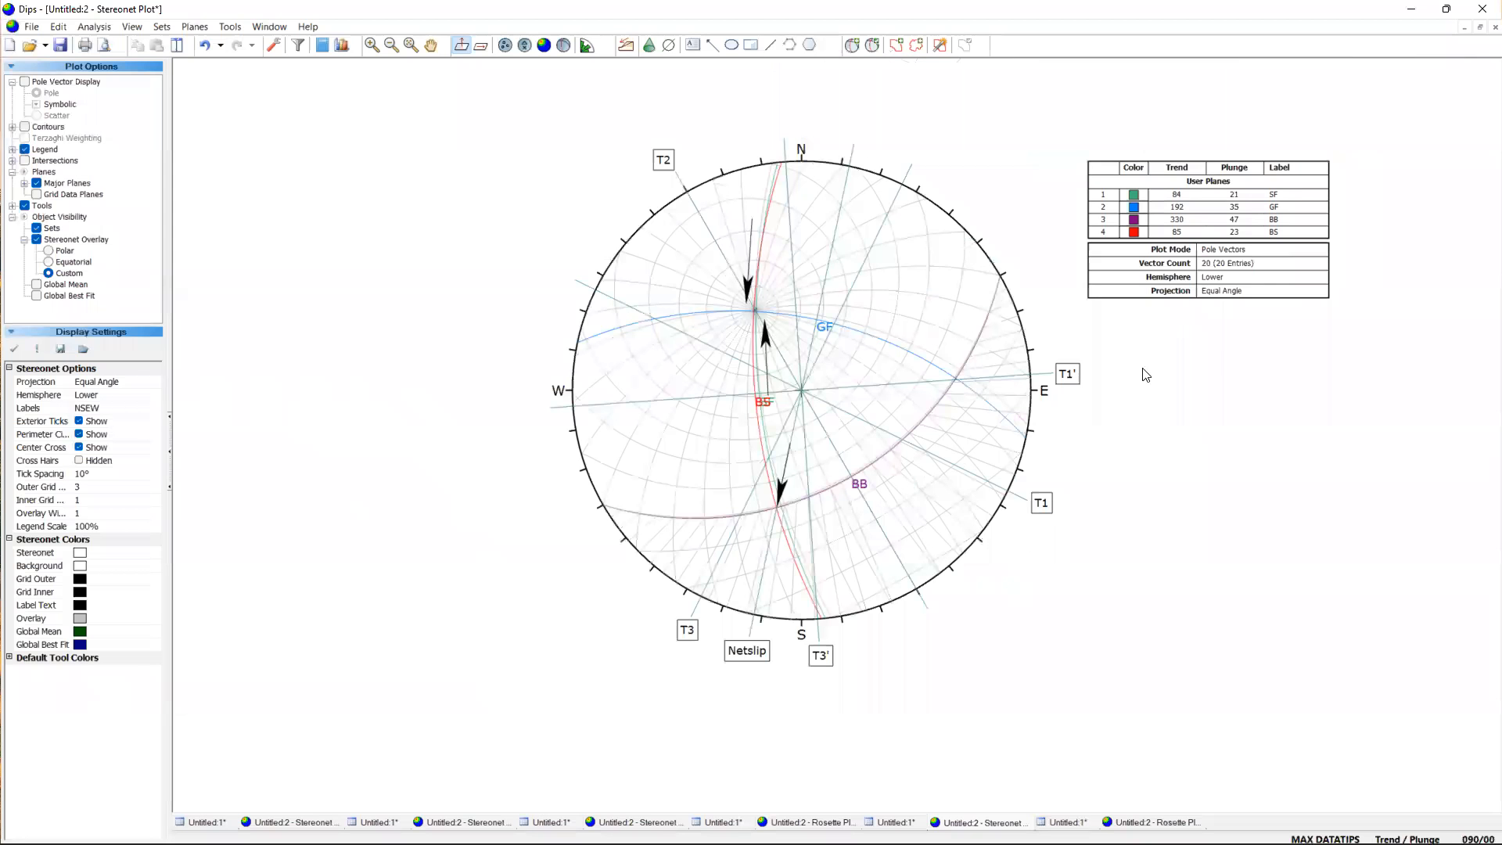
click(1411, 9)
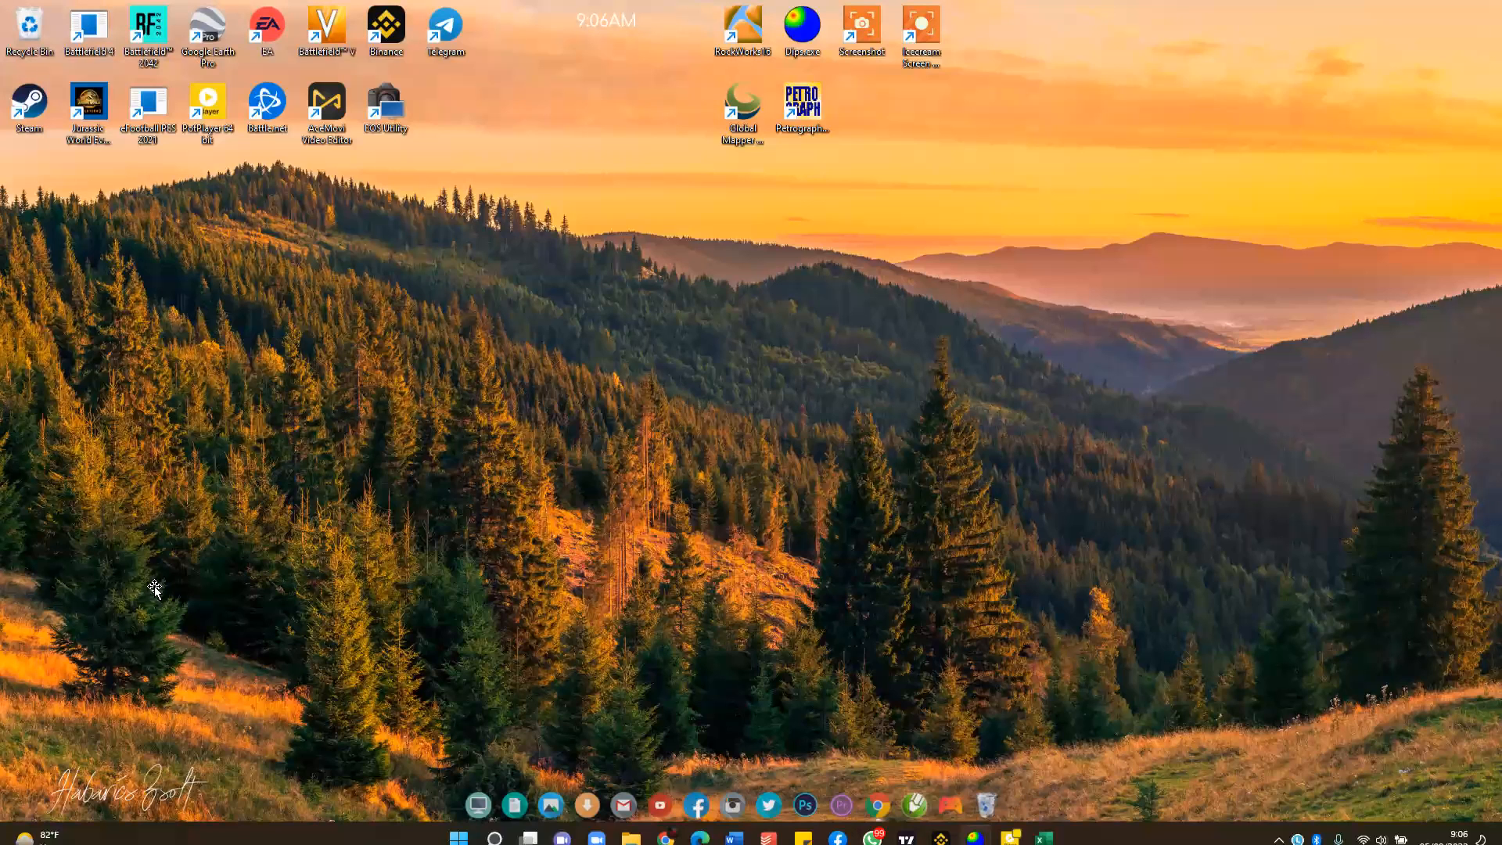
key(alt+Tab)
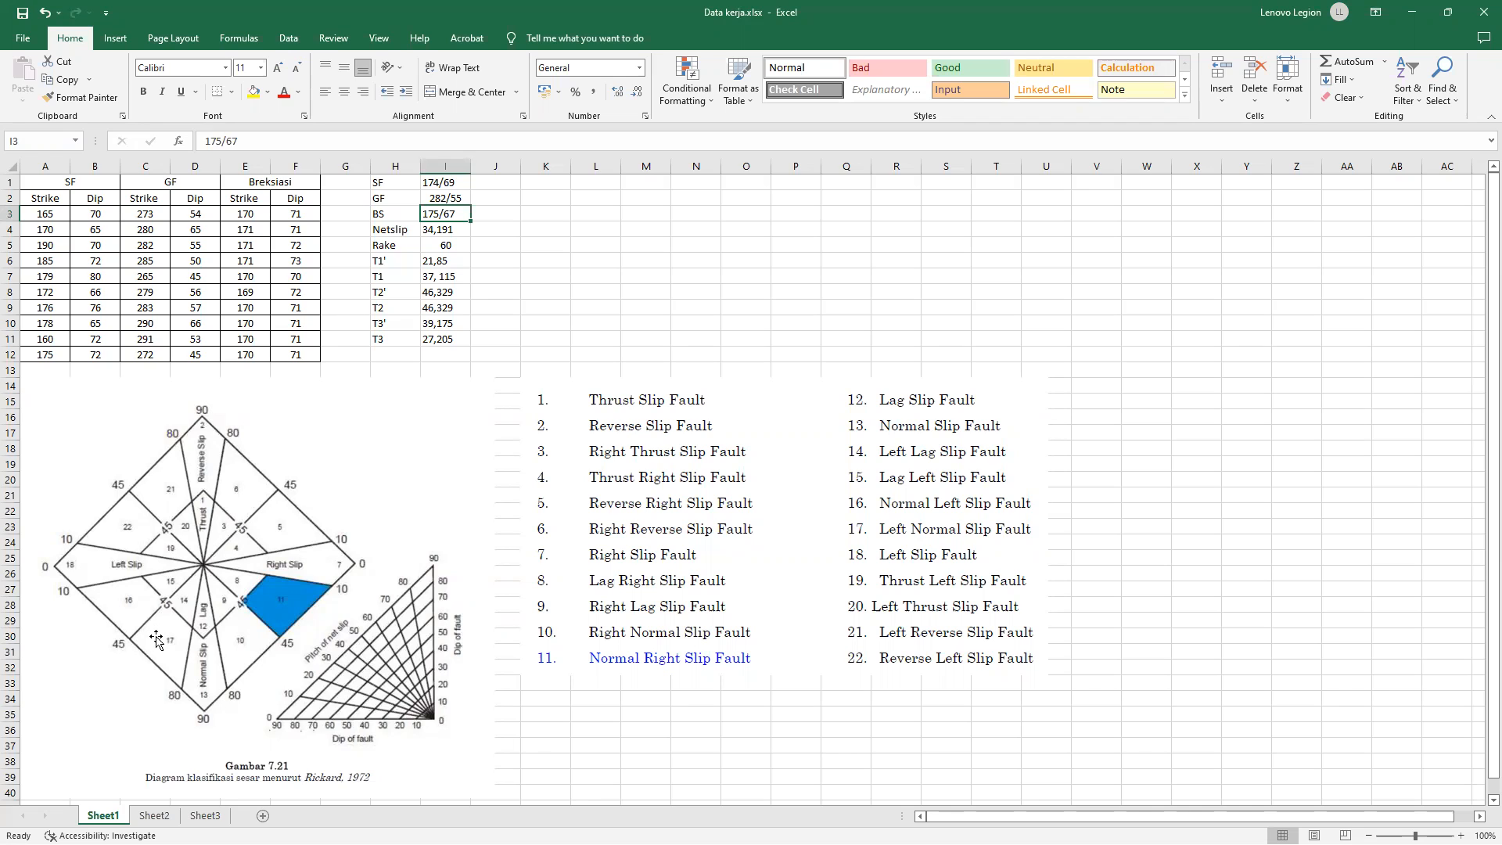
Start the text entry in cell K2 with the label "Nama Sesar =".
click(547, 229)
click(549, 199)
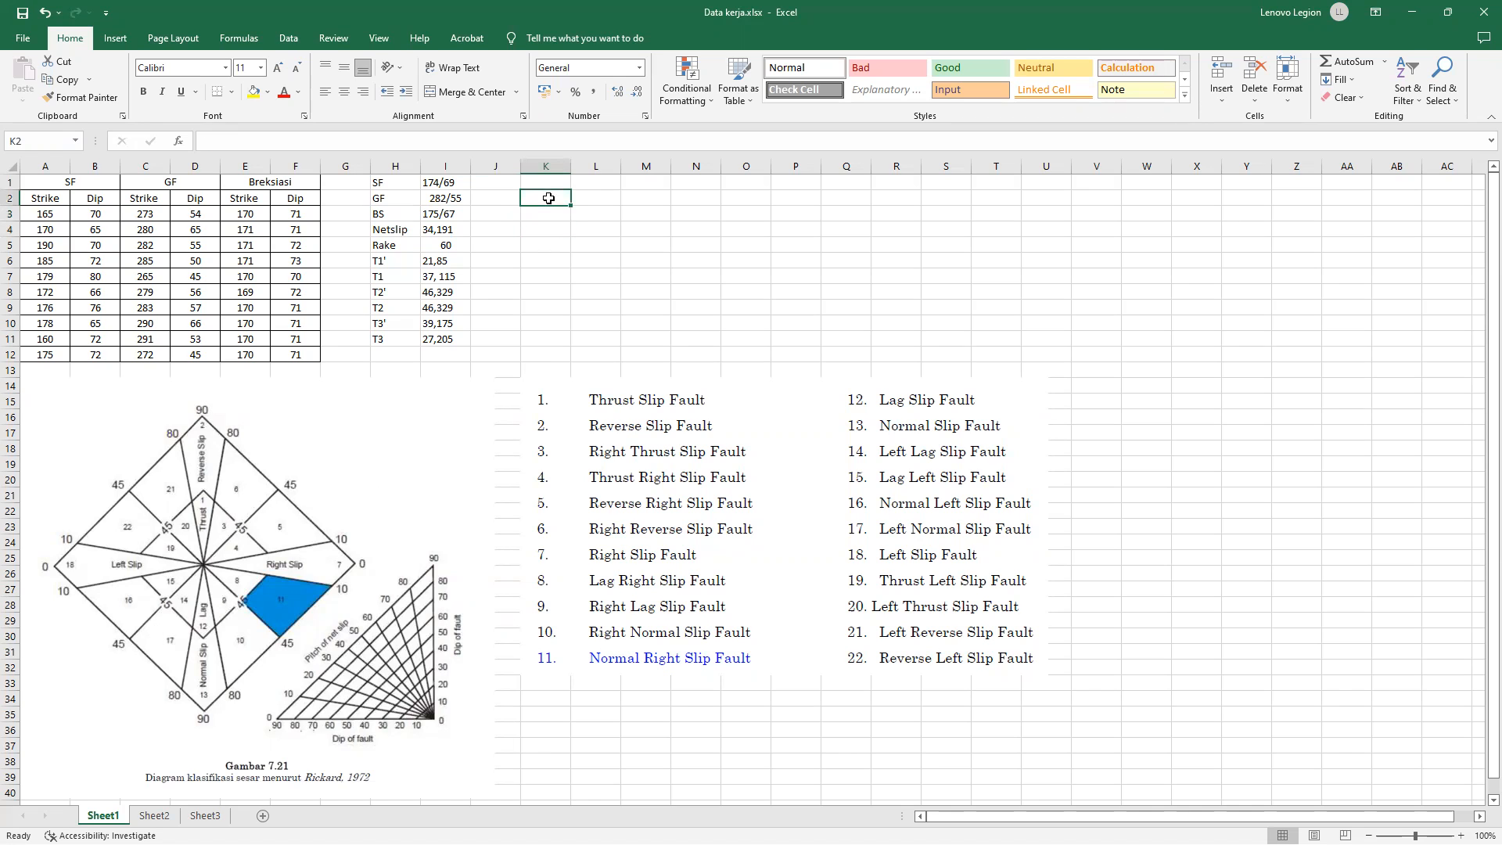
text(Nama)
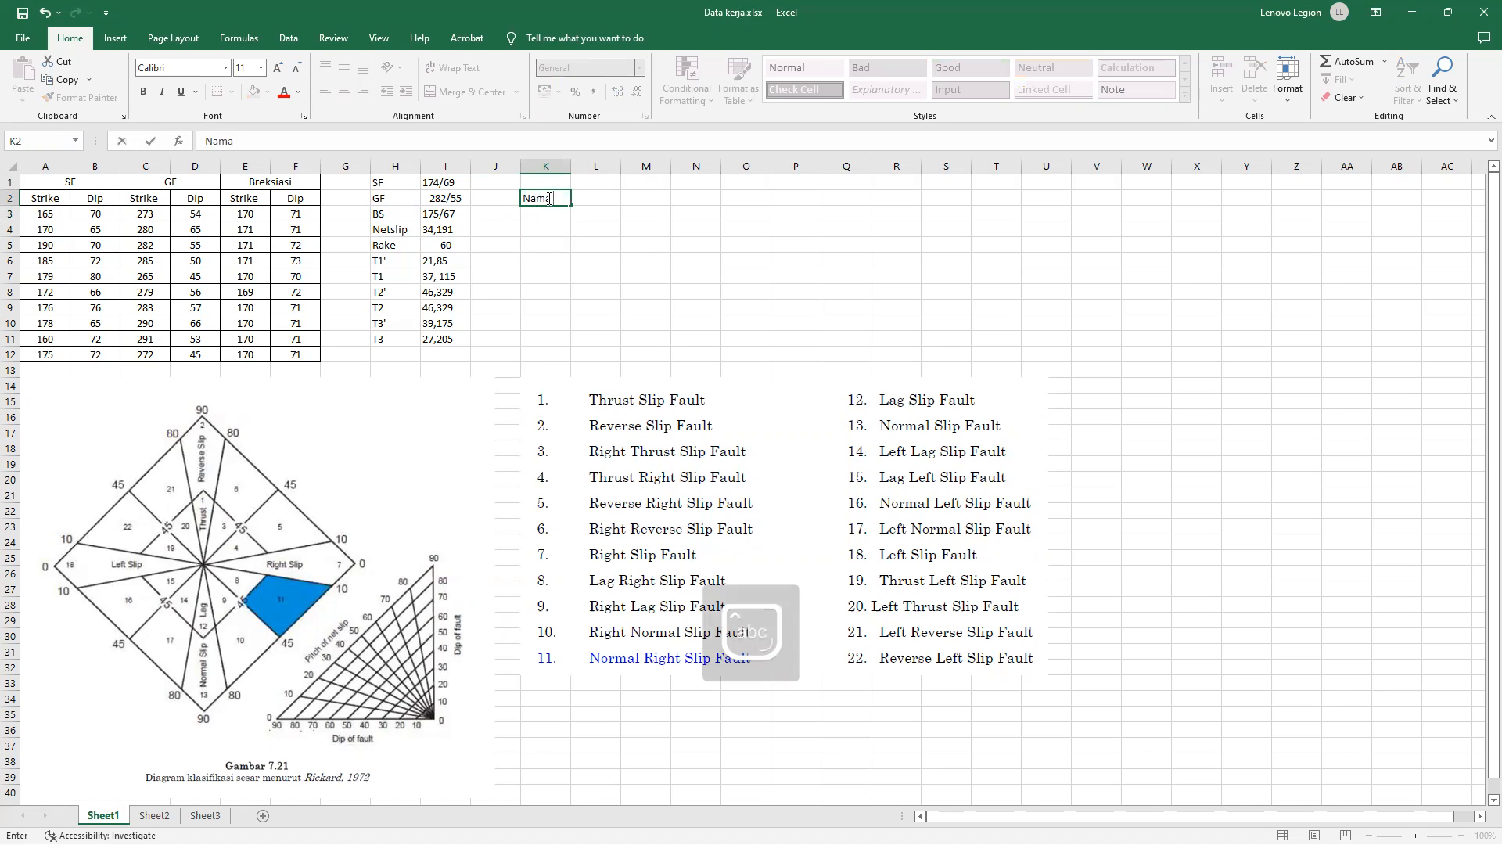
text( Sesar)
key(BackSpace)
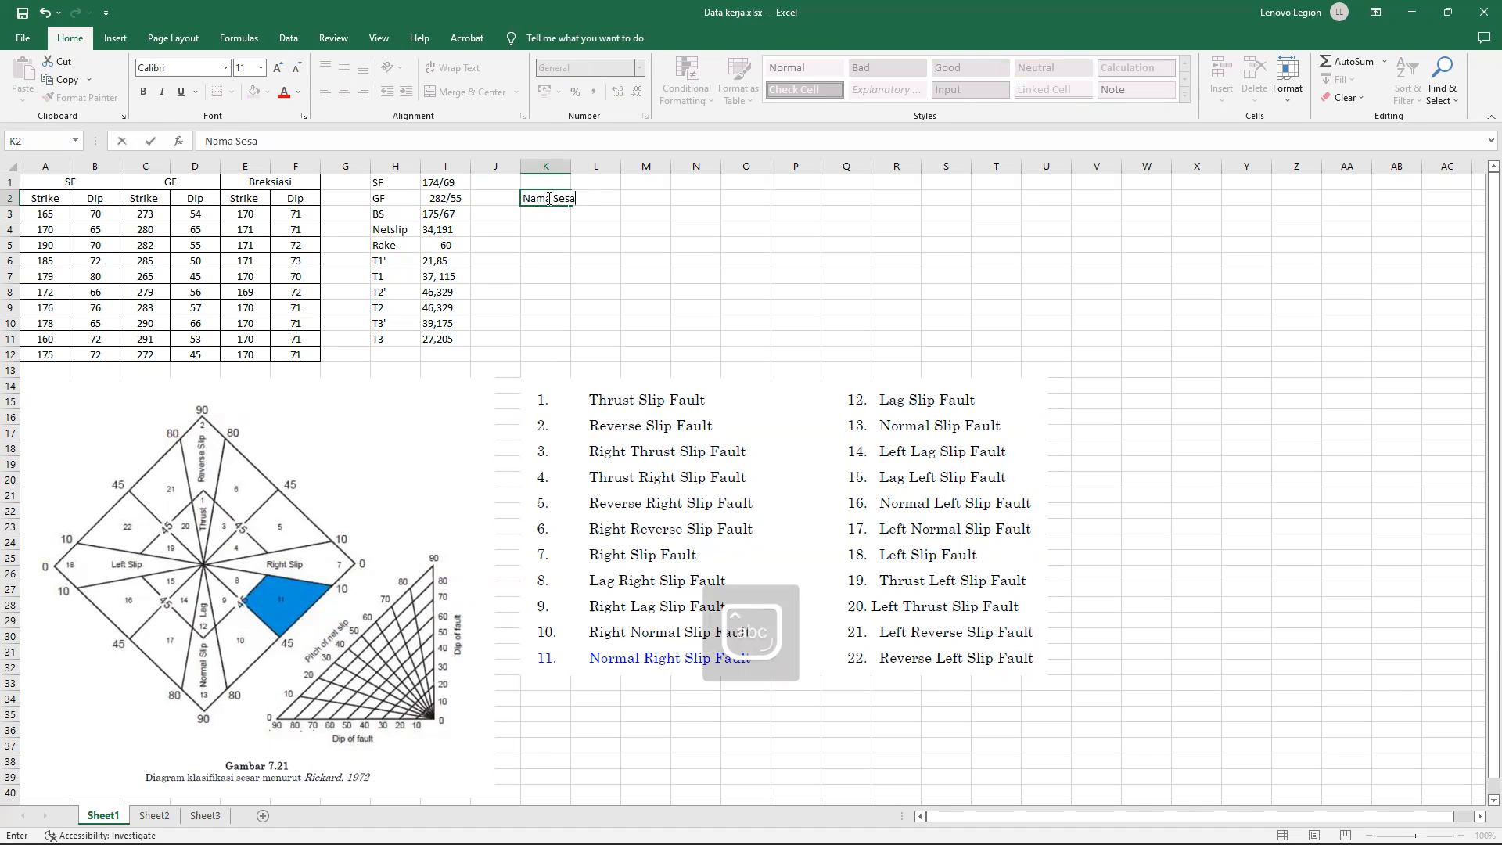
text(= Normal L)
key(BackSpace)
key(BackSpace)
key(BackSpace)
key(BackSpace)
key(BackSpace)
key(BackSpace)
key(BackSpace)
key(BackSpace)
text(Inte)
key(BackSpace)
key(BackSpace)
key(BackSpace)
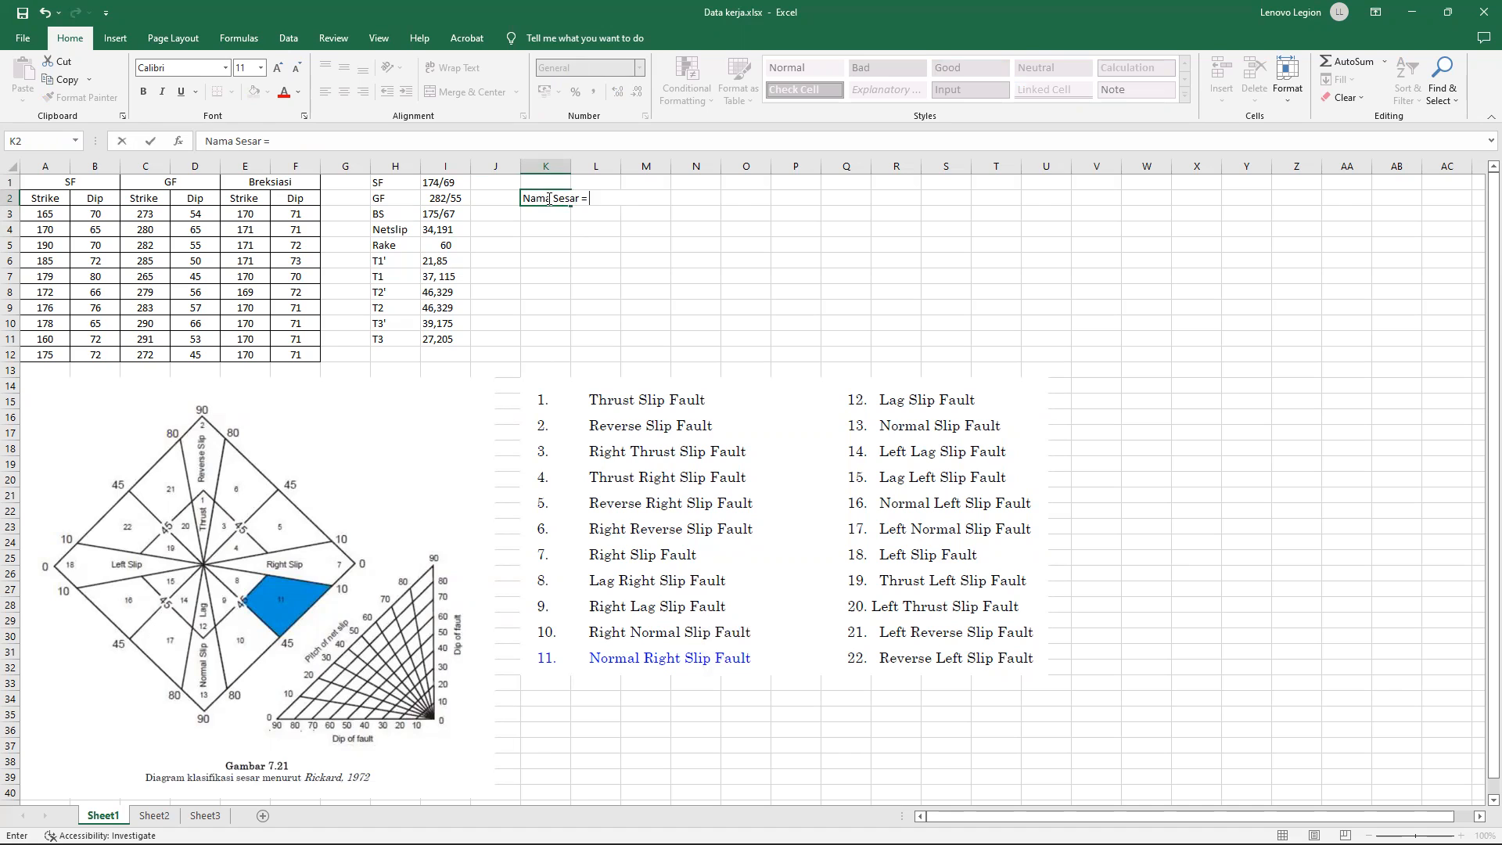
Complete the K2 entry after the equals sign with "Left Normal Slip Fault ( Rickard, 1972)".
text(Left Normal Slip Faul)
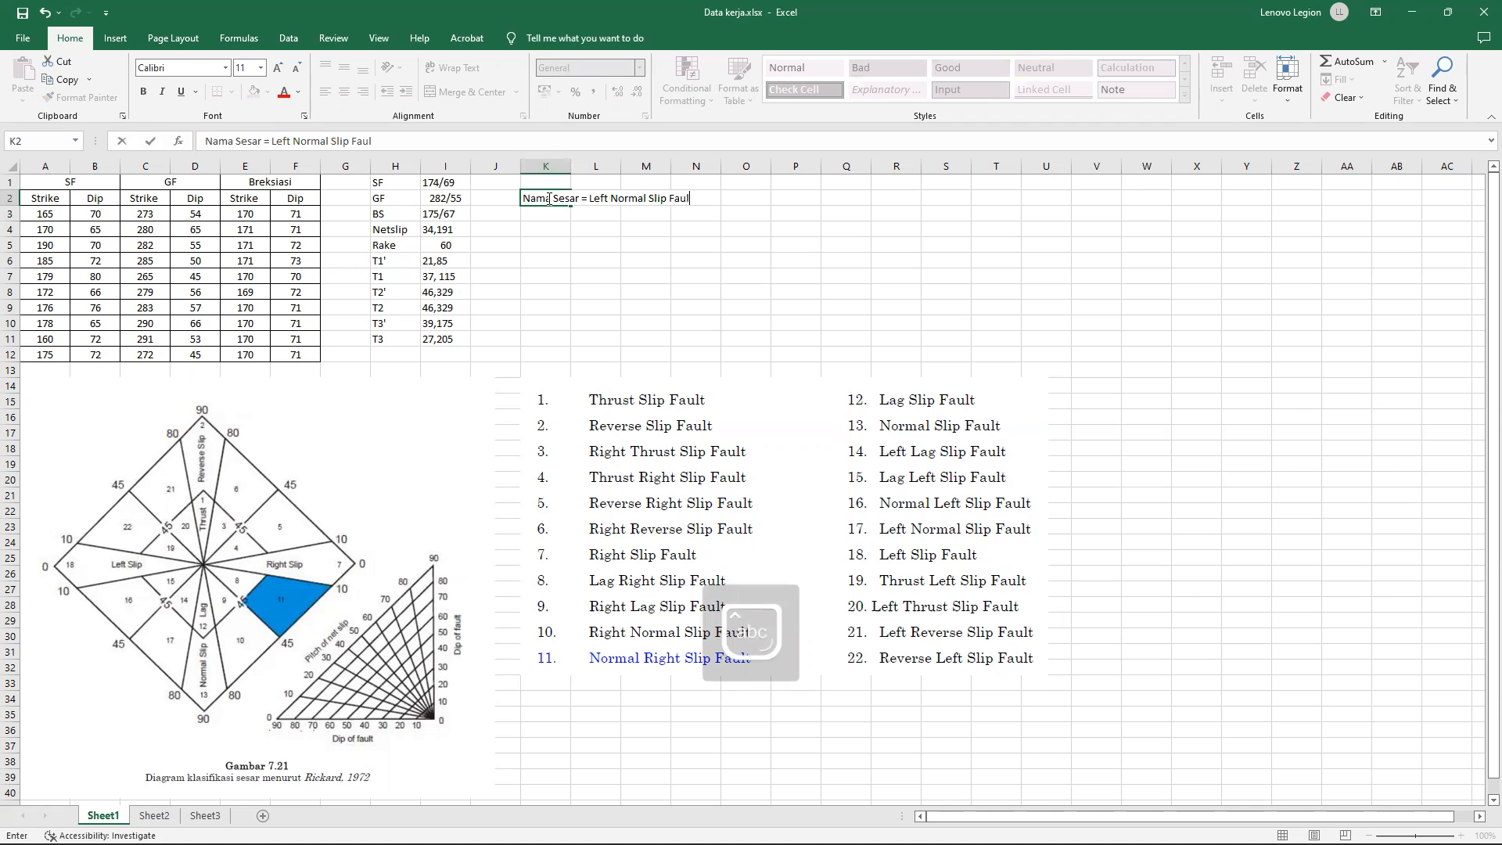
text(t ( Rickard, 1972))
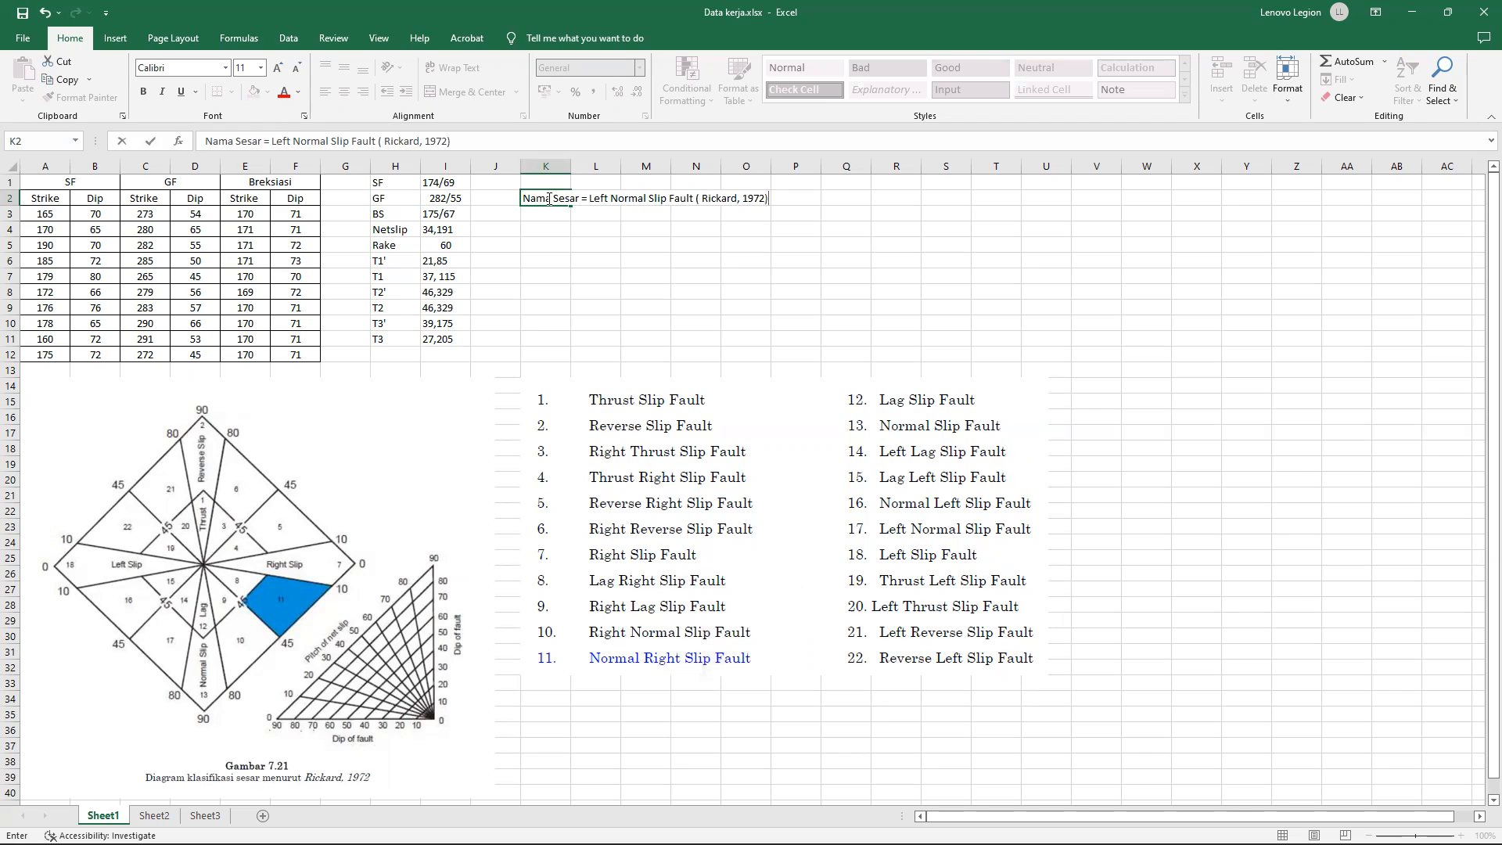
click(685, 229)
click(615, 198)
click(888, 239)
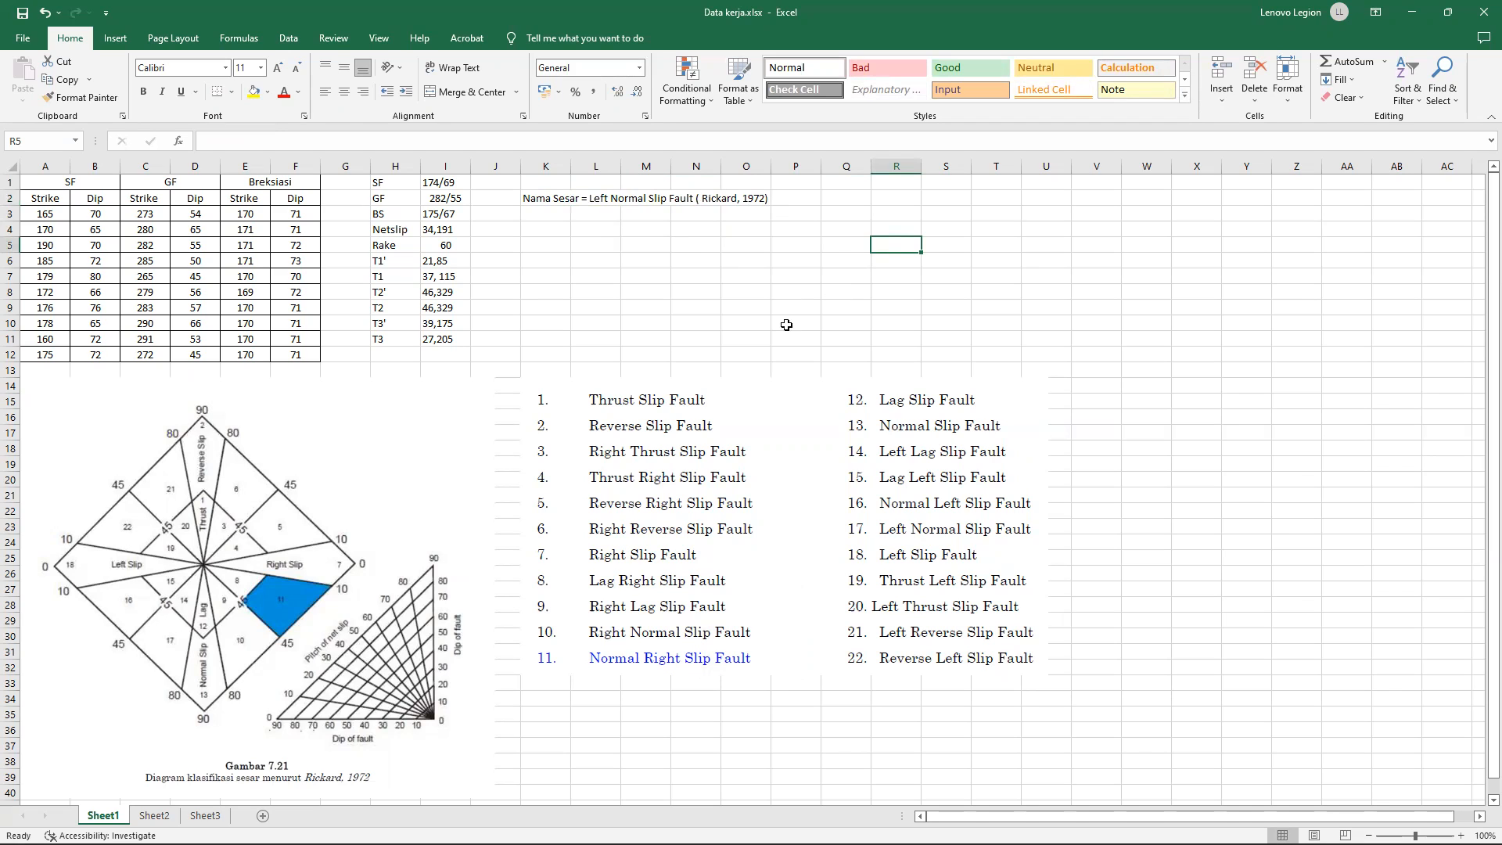
Switch to Dips and export the stereonet plot as a JPEG image named Sesar in the Downloads folder.
mouse_move(868, 844)
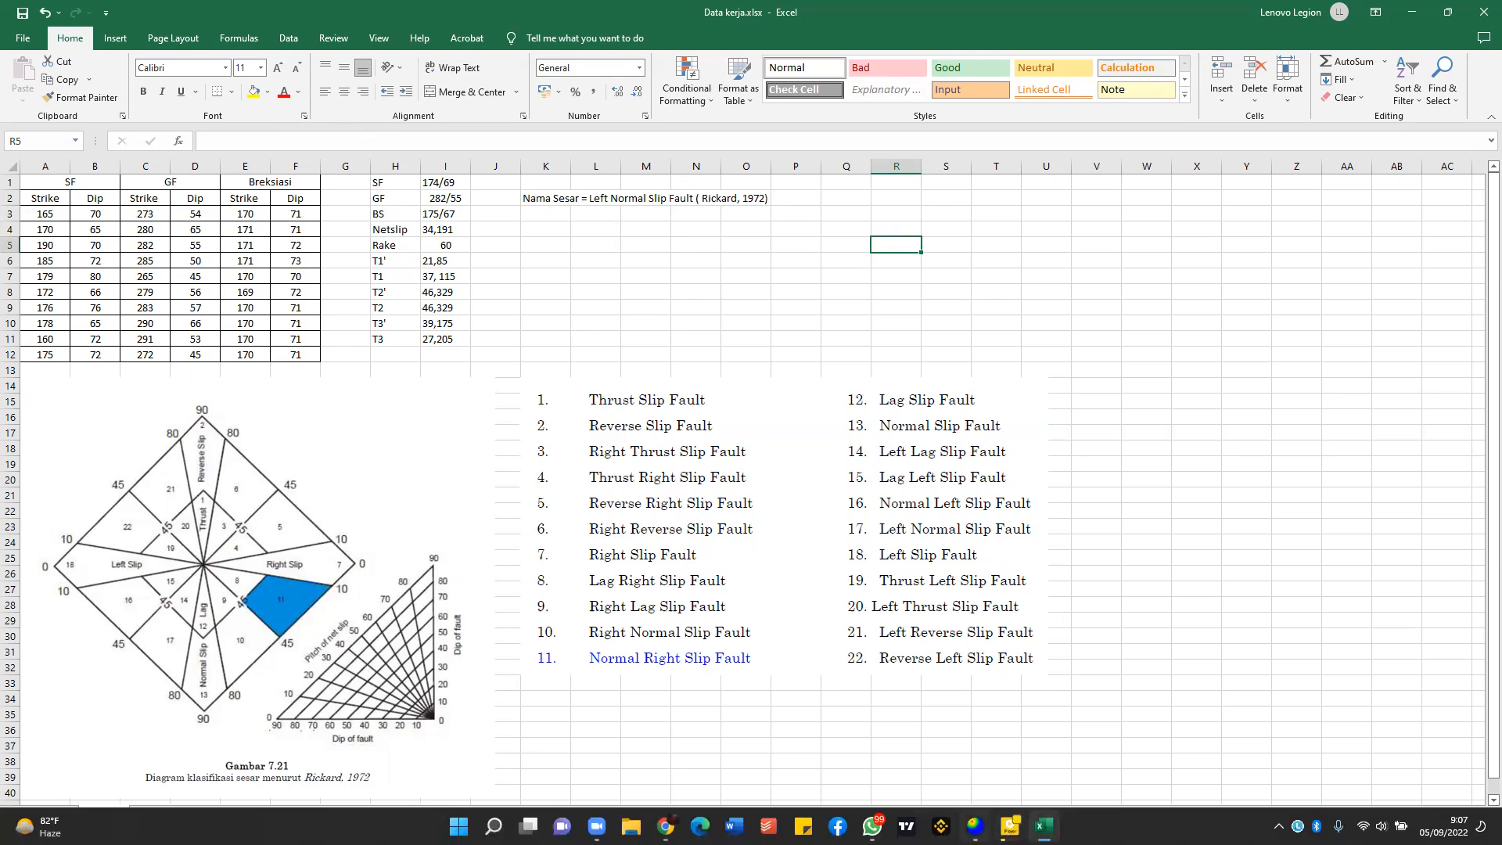
click(974, 825)
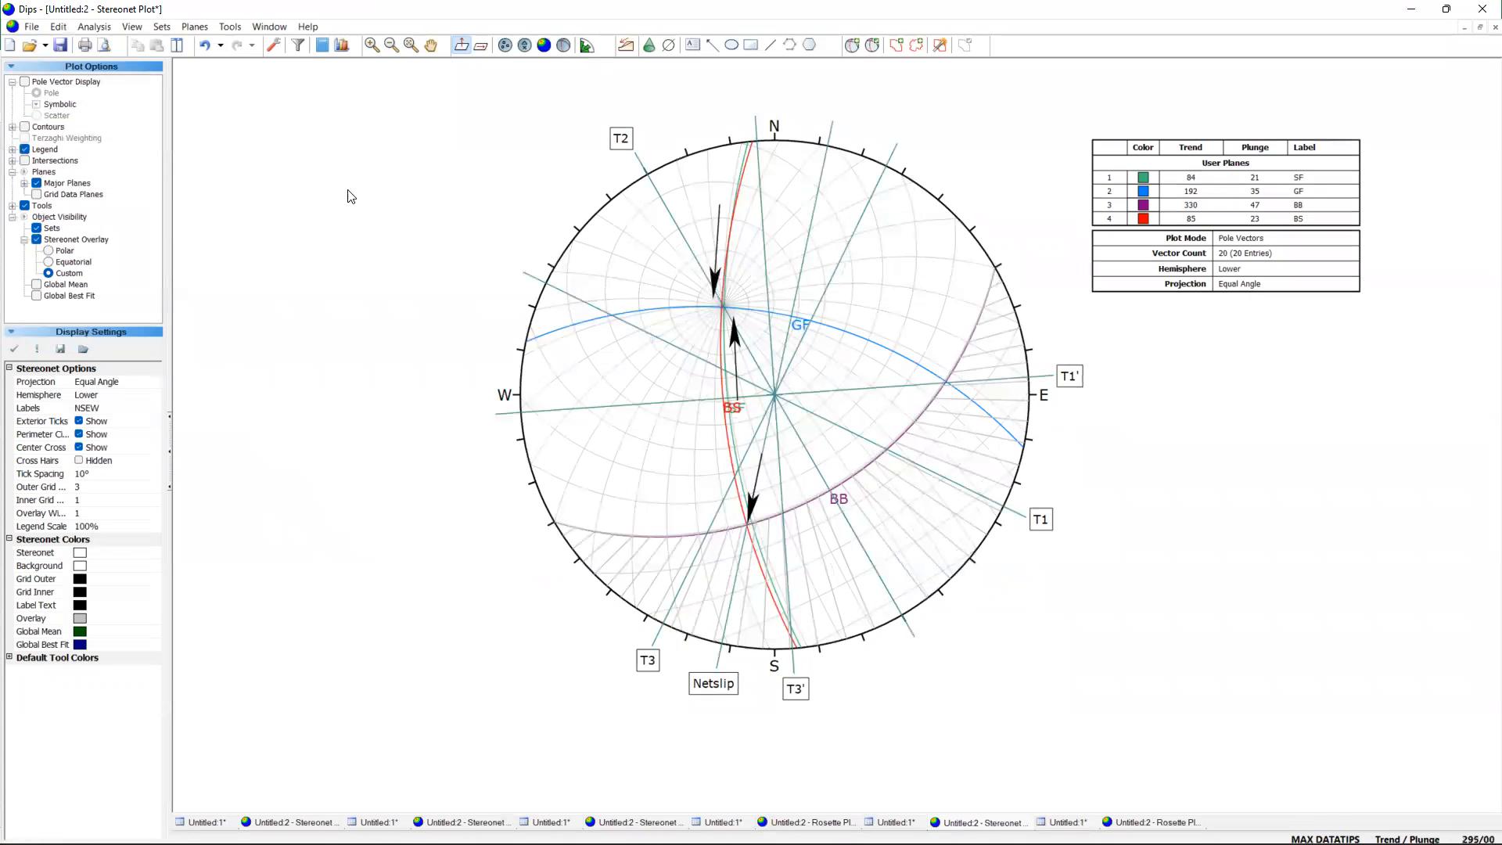
click(31, 26)
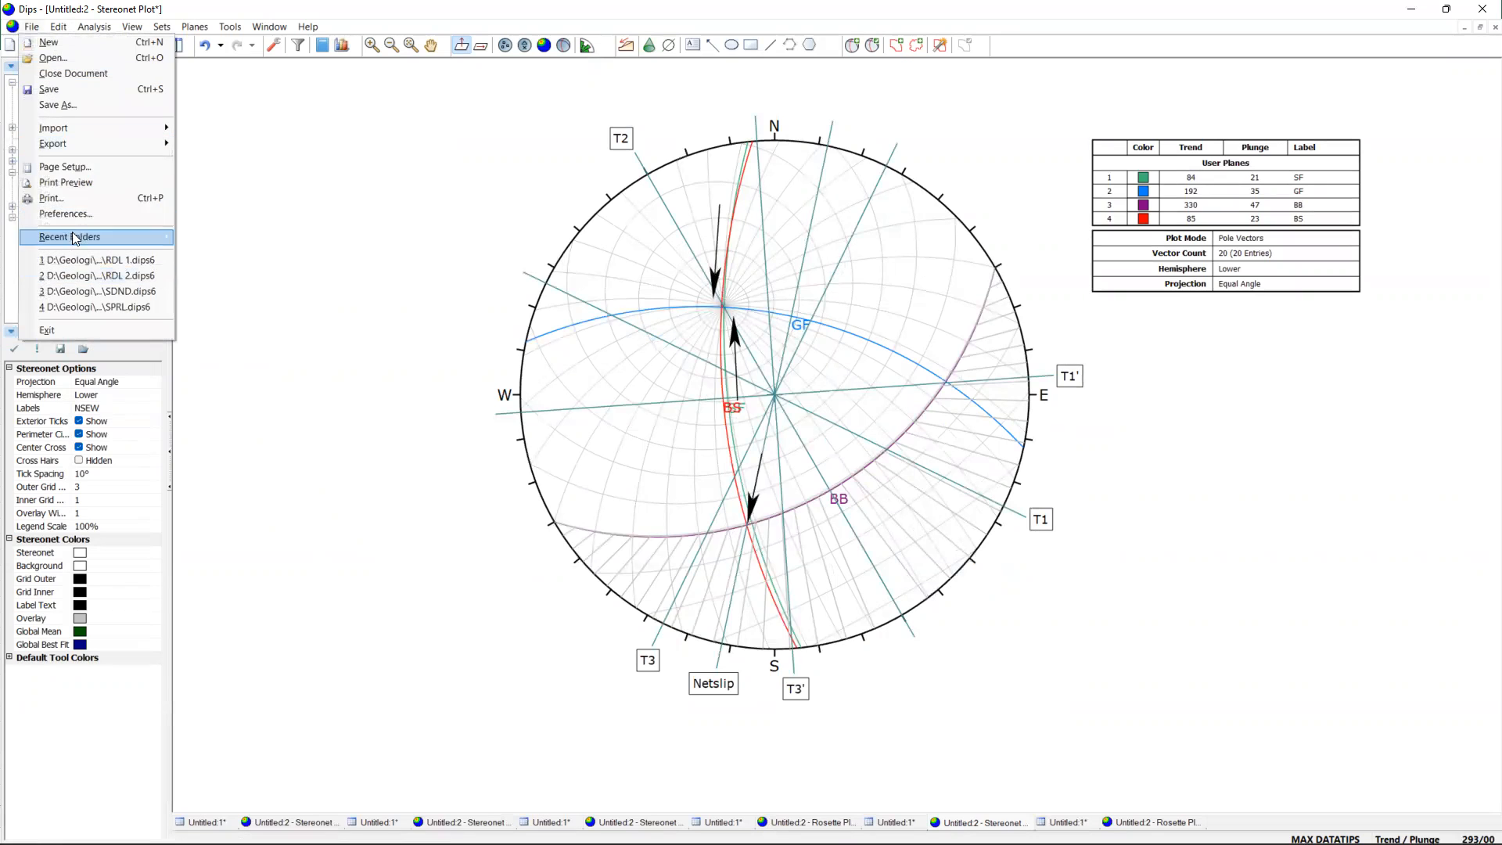
mouse_move(82, 144)
click(246, 160)
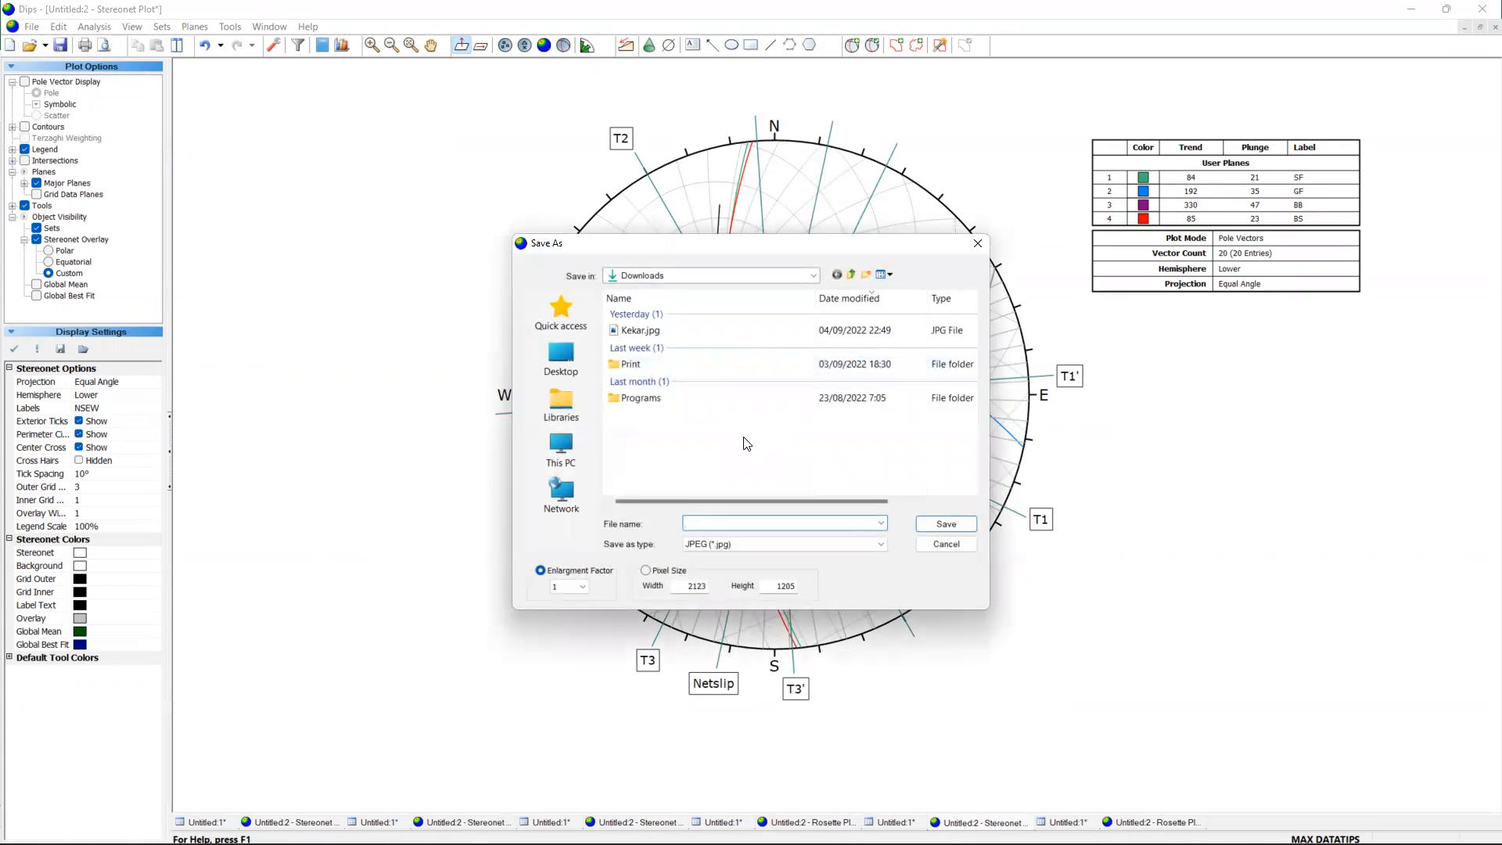
key(Caps_Lock)
text(Sesar)
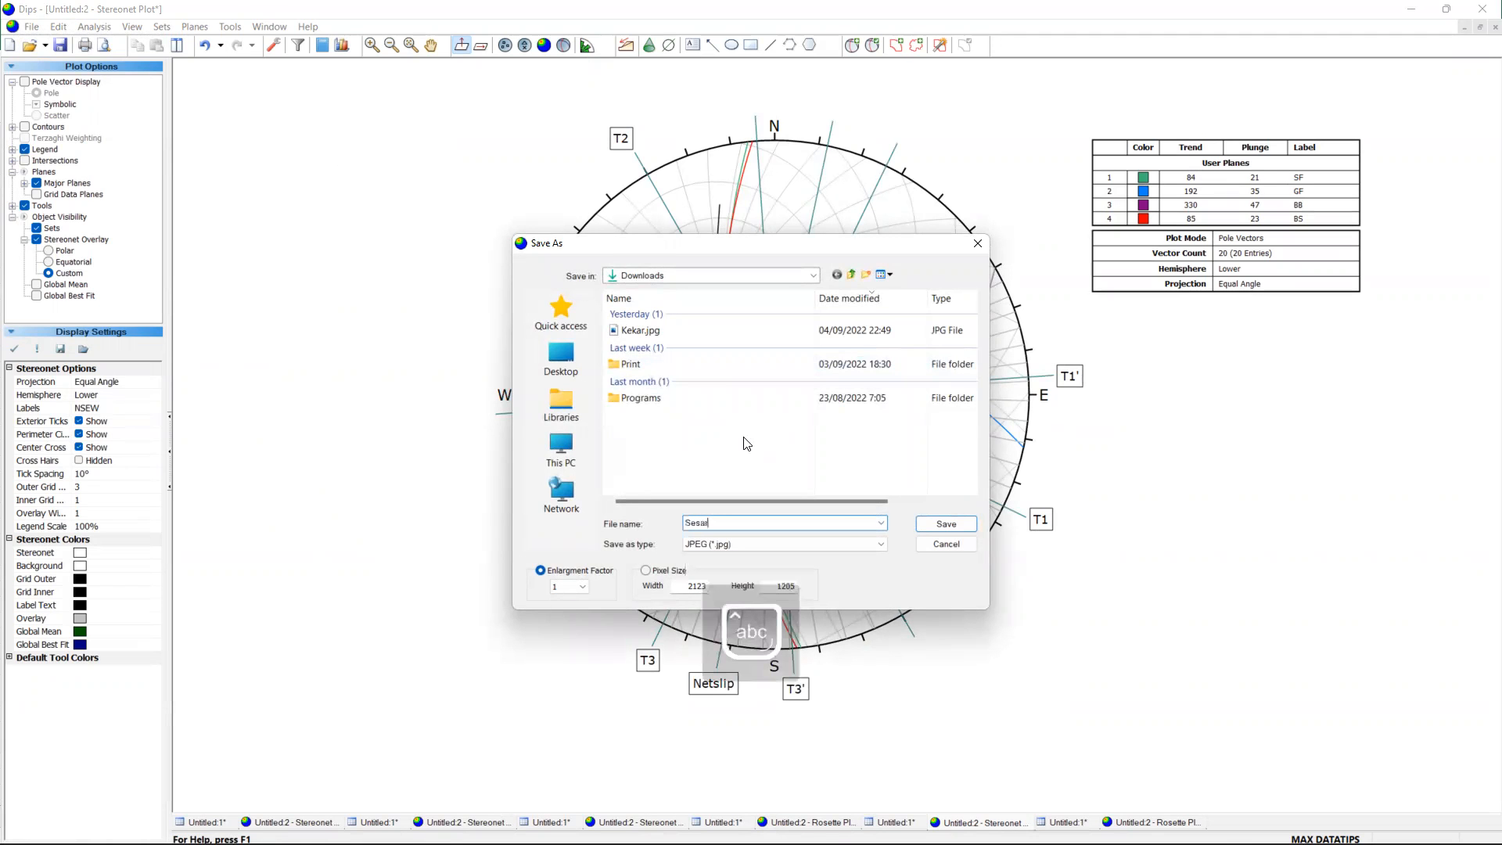
click(946, 523)
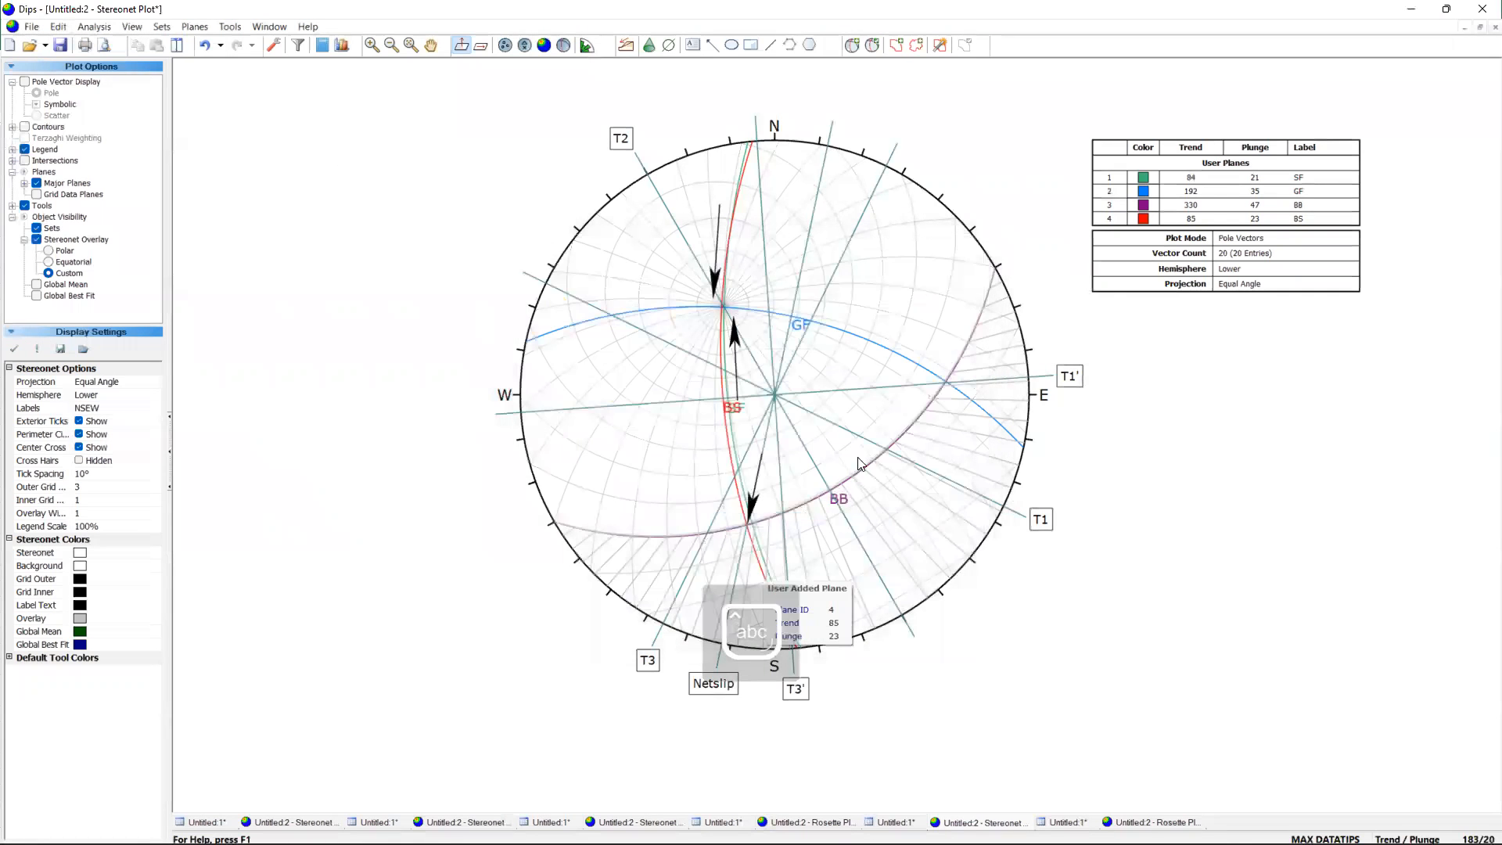